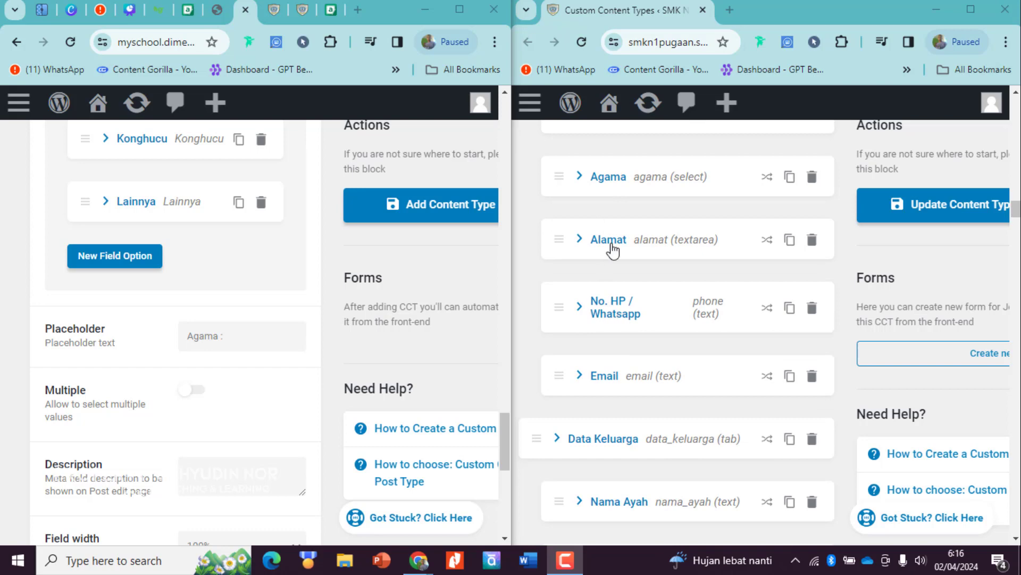
# Expand the Alamat field's settings in the reference content type and collapse the Agama field in the new content type.
pyautogui.click(609, 240)
pyautogui.scroll(-3, 633, 362)
pyautogui.scroll(10, 127, 376)
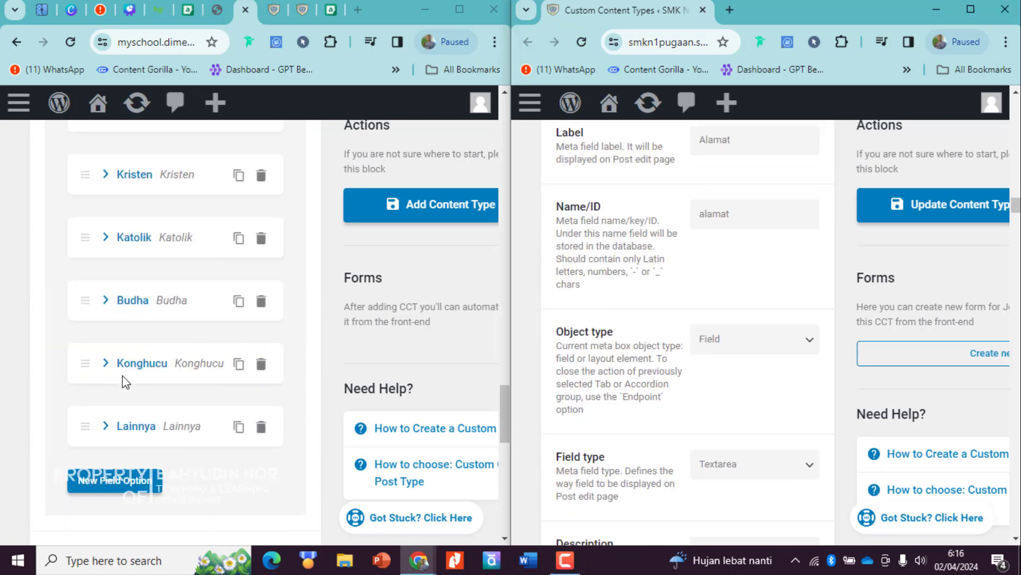
pyautogui.scroll(8, 127, 377)
pyautogui.scroll(-5, 126, 358)
pyautogui.click(71, 418)
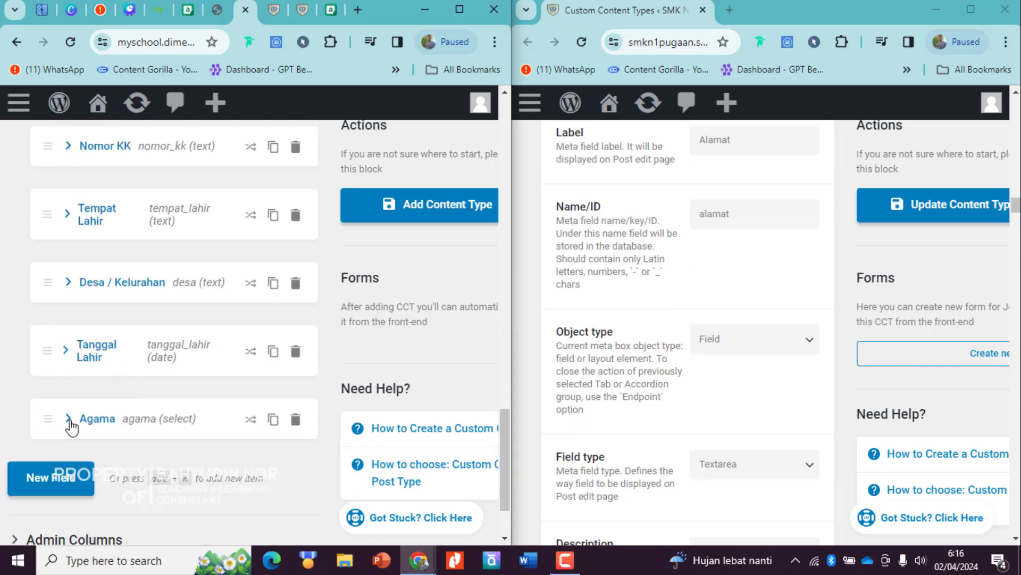
# Add a new field after Agama with the label Alamat and the name/ID alamat.
pyautogui.scroll(-2, 157, 297)
pyautogui.click(65, 393)
pyautogui.click(227, 287)
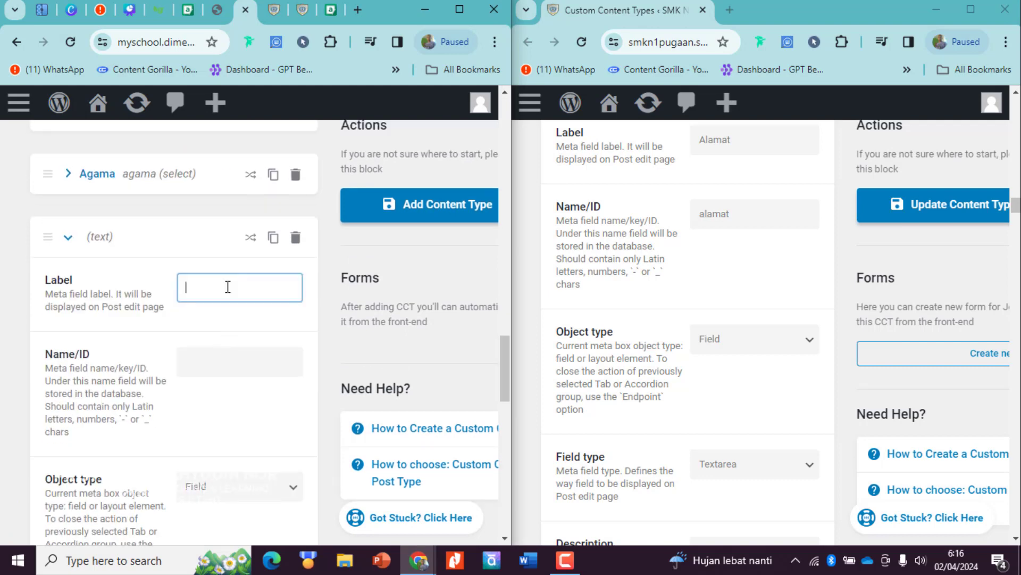
pyautogui.write('Alamat')
pyautogui.doubleClick(228, 287)
pyautogui.hotkey('ctrl', 'c')
pyautogui.click(255, 352)
pyautogui.hotkey('ctrl', 'v')
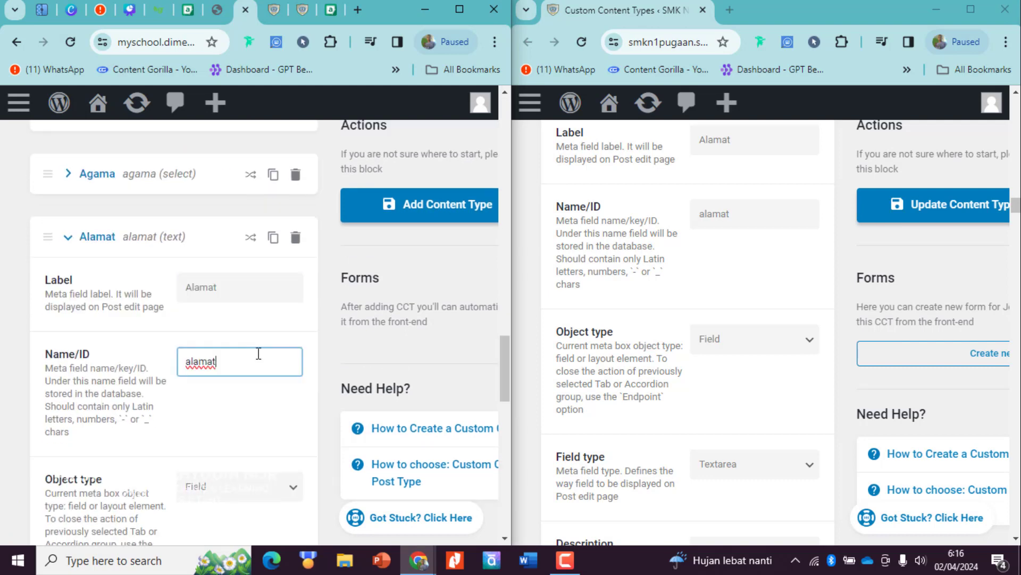
# Set the new Alamat field's type to Textarea.
pyautogui.scroll(-3, 234, 356)
pyautogui.scroll(-3, 683, 360)
pyautogui.scroll(-4, 110, 381)
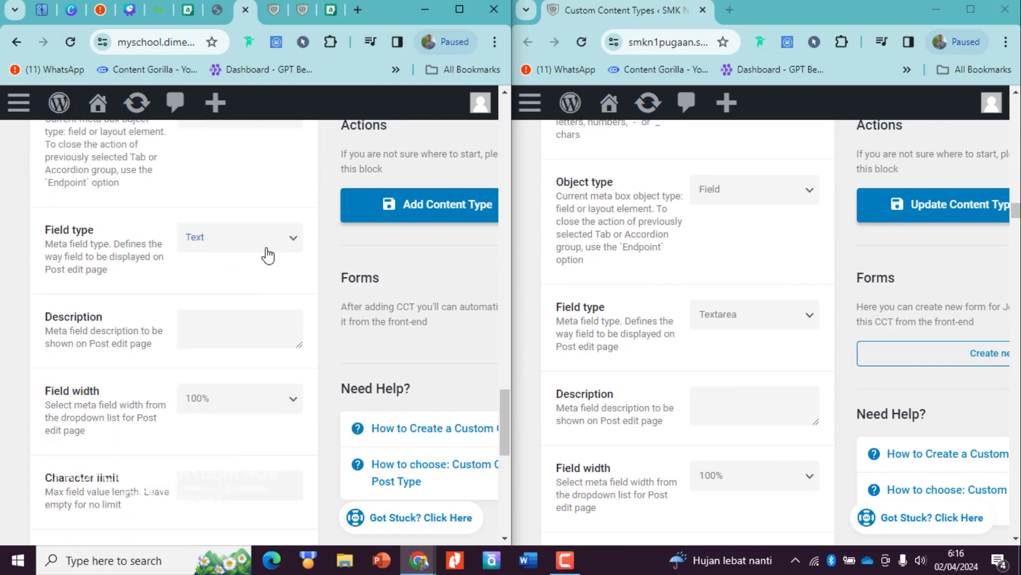
pyautogui.click(263, 240)
pyautogui.click(212, 308)
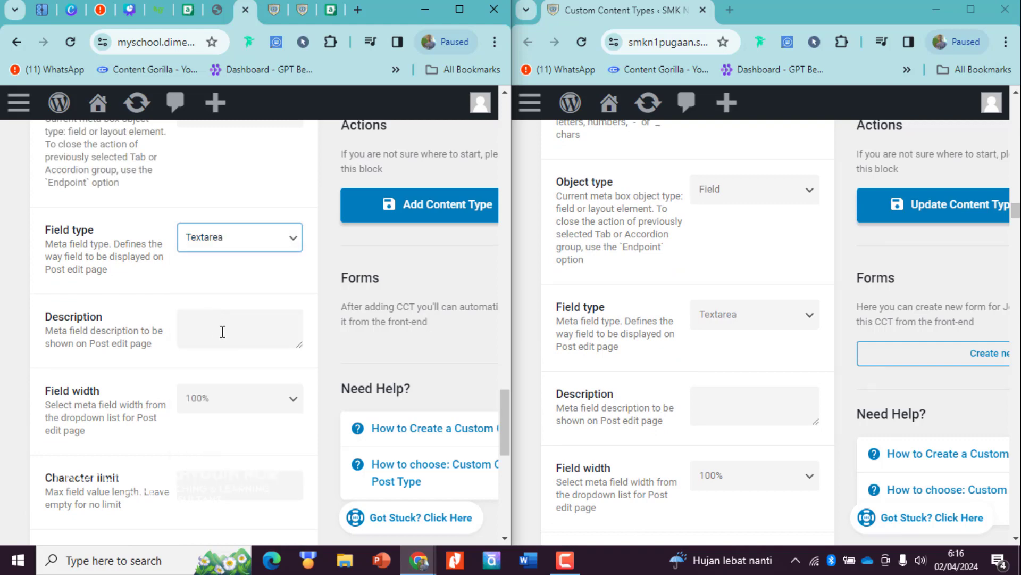
# Make the new Alamat field required and collapse its settings.
pyautogui.scroll(-5, 839, 418)
pyautogui.scroll(-7, 183, 388)
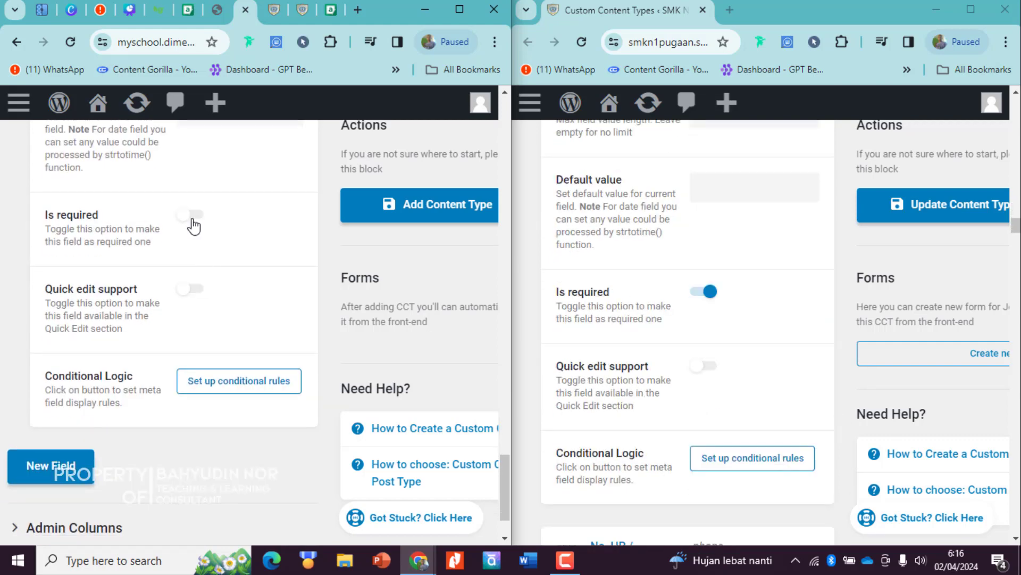
pyautogui.click(190, 210)
pyautogui.scroll(10, 163, 397)
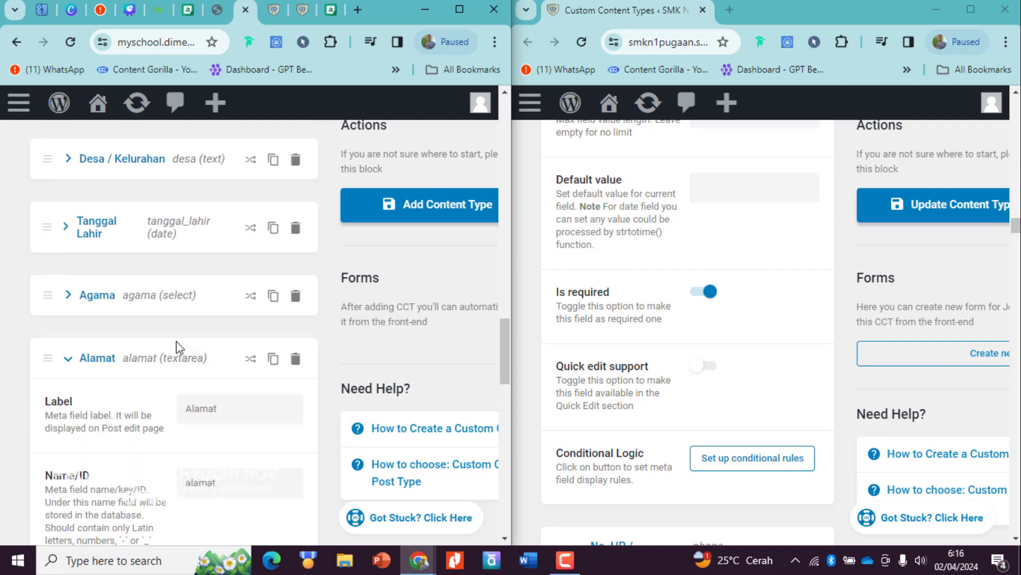
pyautogui.click(76, 467)
# Collapse the reference Alamat field and copy the label text of the reference No. HP / Whatsapp field.
pyautogui.scroll(10, 639, 346)
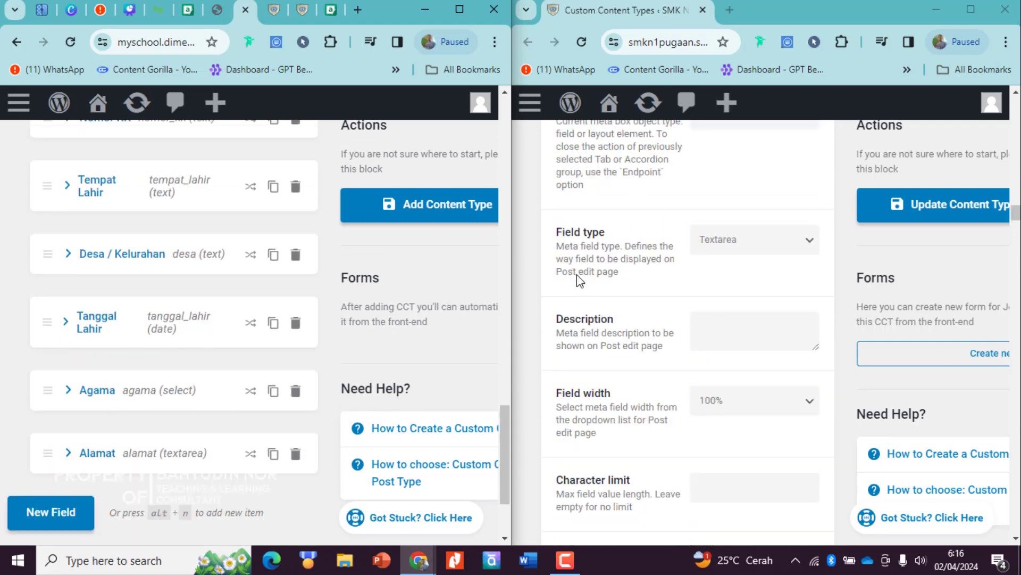
pyautogui.scroll(2, 590, 267)
pyautogui.click(593, 237)
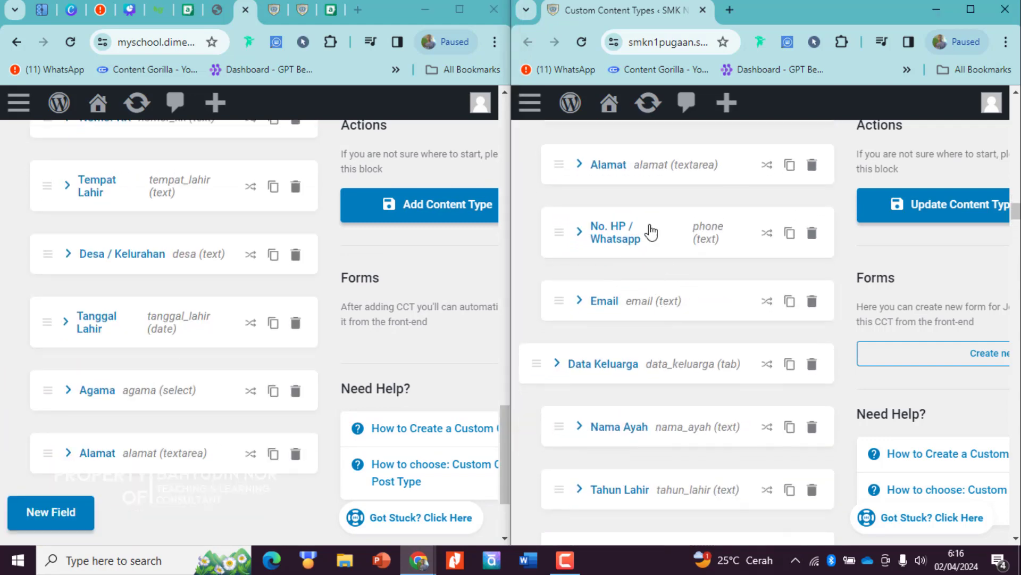
pyautogui.click(650, 230)
pyautogui.tripleClick(727, 301)
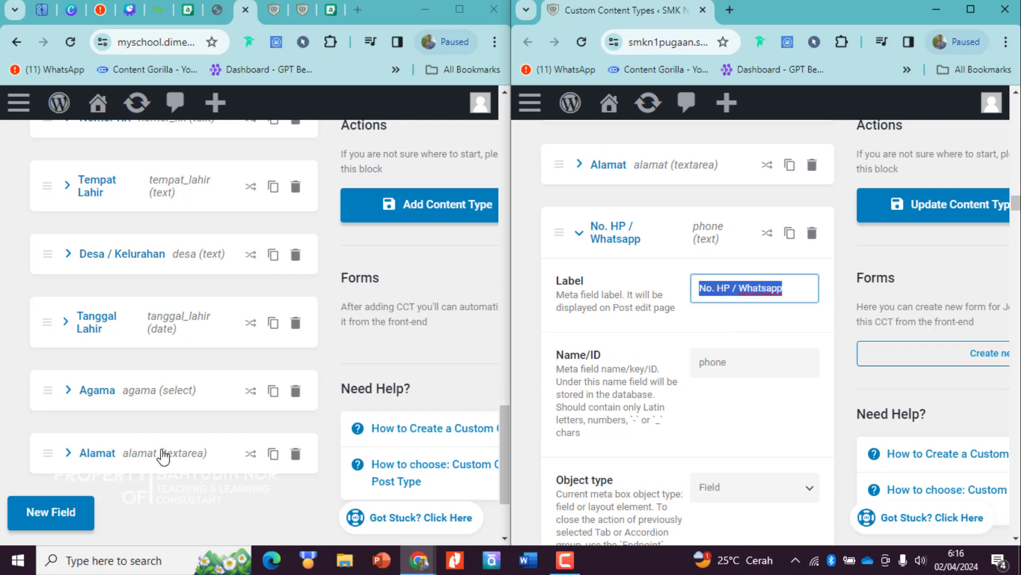
# Duplicate the Alamat field as No. HP / Whatsapp with the name/ID phone, and collapse it and its reference counterpart.
pyautogui.click(273, 453)
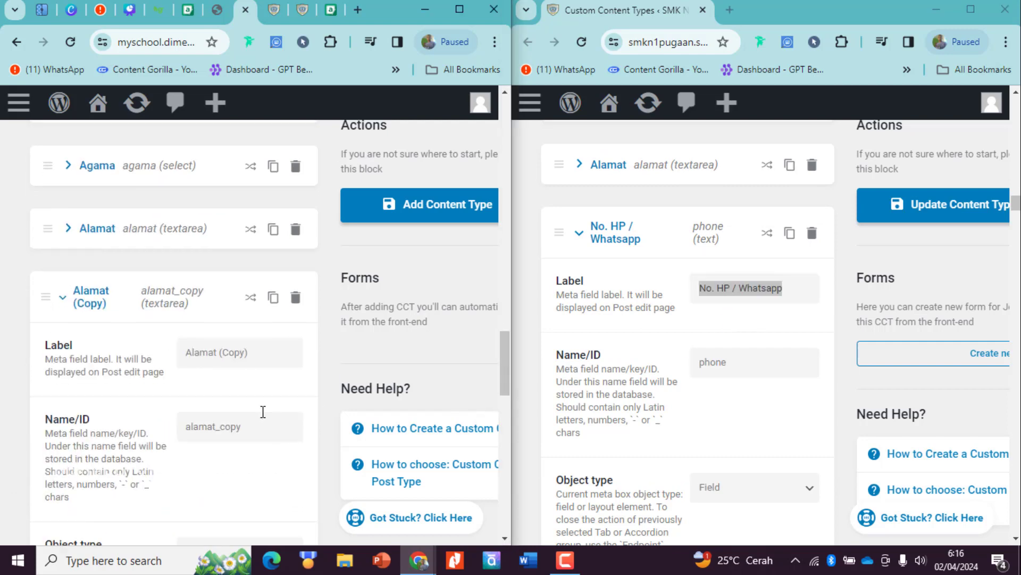
pyautogui.tripleClick(229, 352)
pyautogui.hotkey('ctrl', 'v')
pyautogui.tripleClick(209, 429)
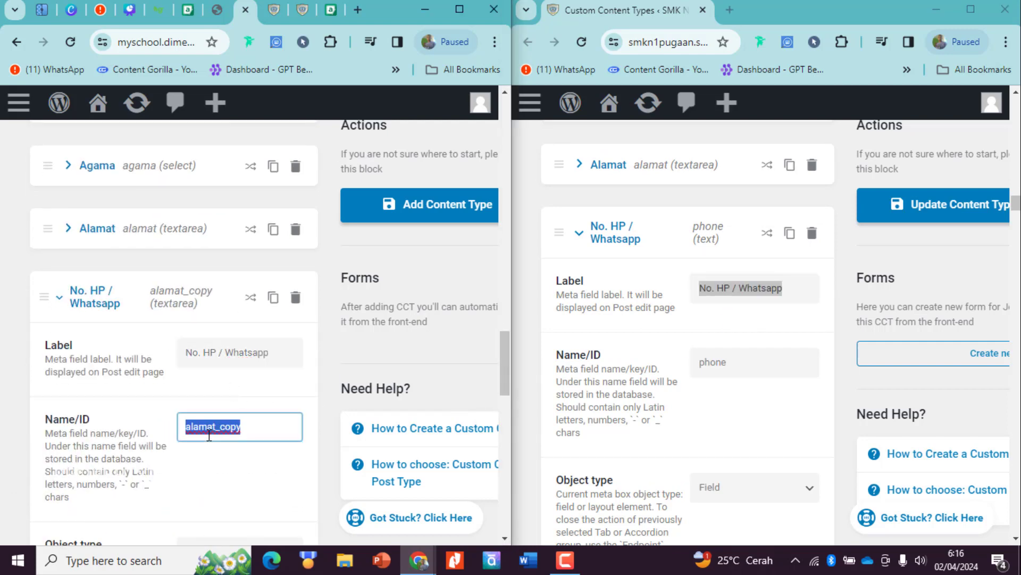
pyautogui.write('hp')
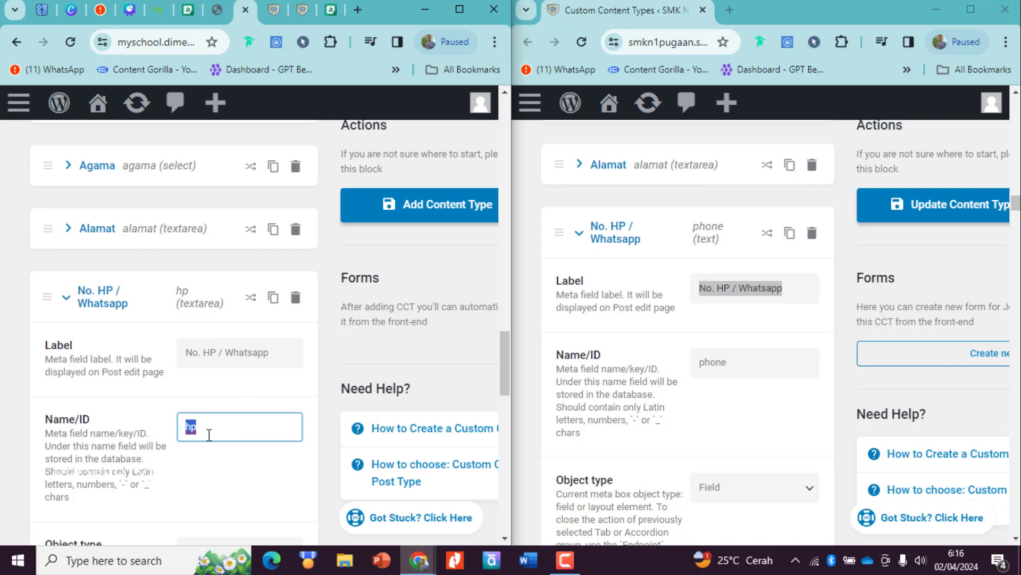
pyautogui.write('phone')
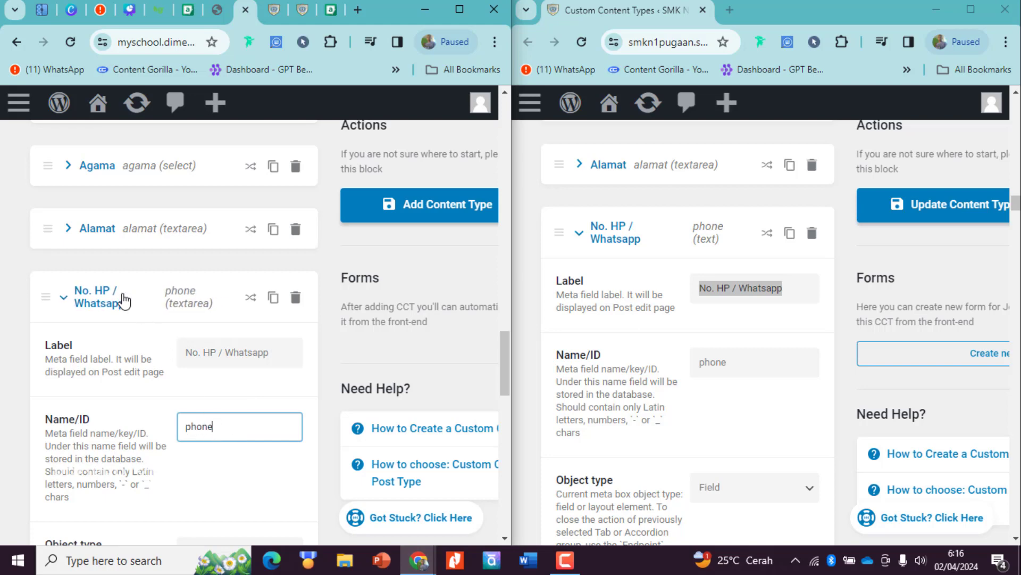
pyautogui.click(123, 301)
pyautogui.click(616, 244)
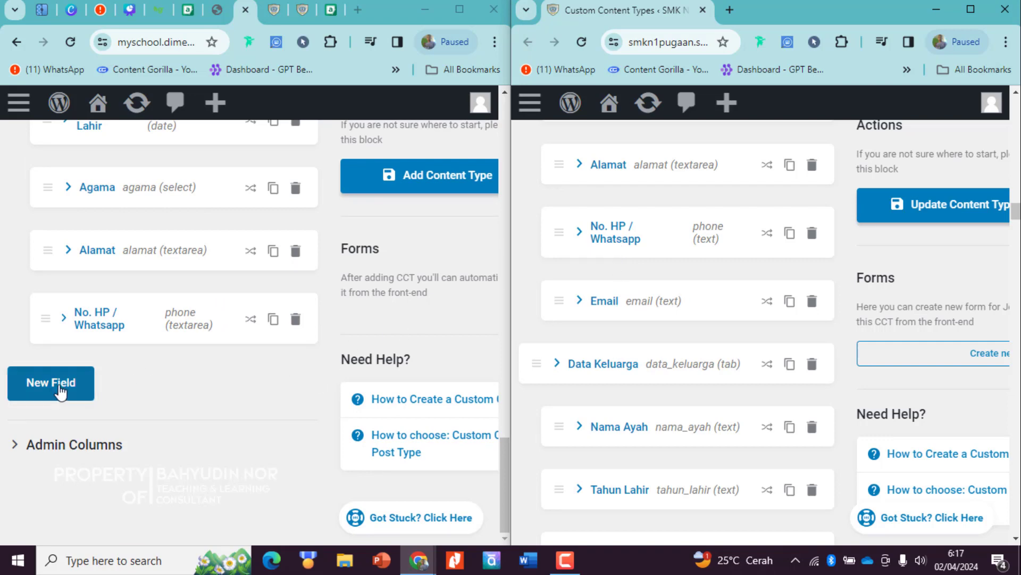
# Duplicate the No. HP / Whatsapp field, set the copy's label to Email and name/ID to email, and collapse it.
pyautogui.click(273, 319)
pyautogui.tripleClick(253, 413)
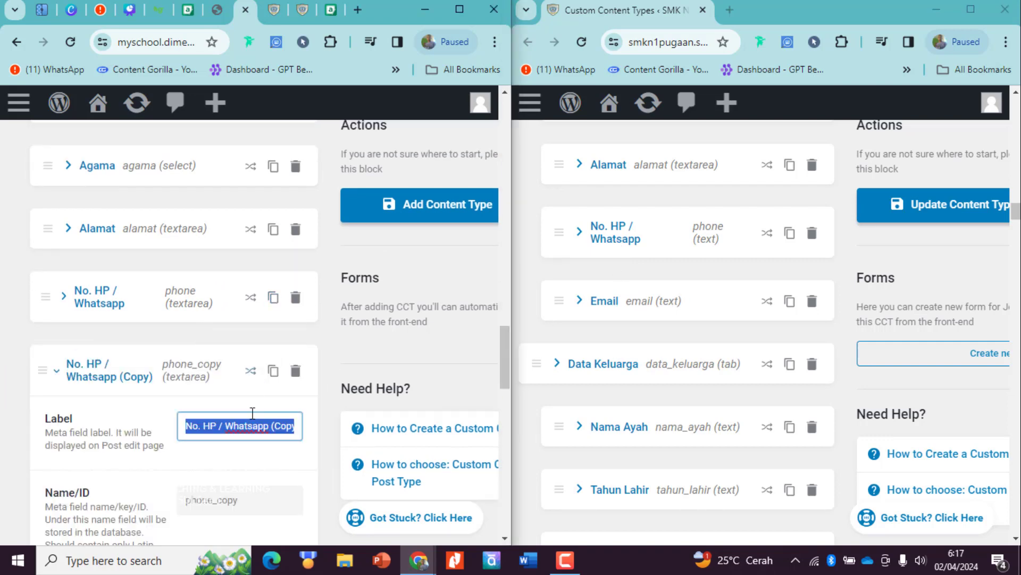
pyautogui.write('Email')
pyautogui.tripleClick(254, 423)
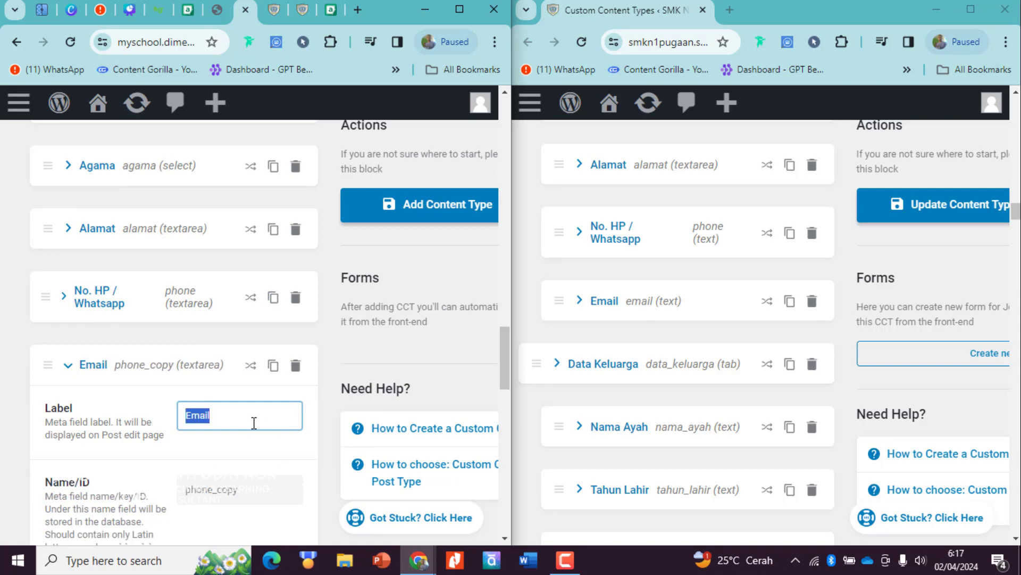
pyautogui.tripleClick(246, 495)
pyautogui.write('email')
pyautogui.click(131, 371)
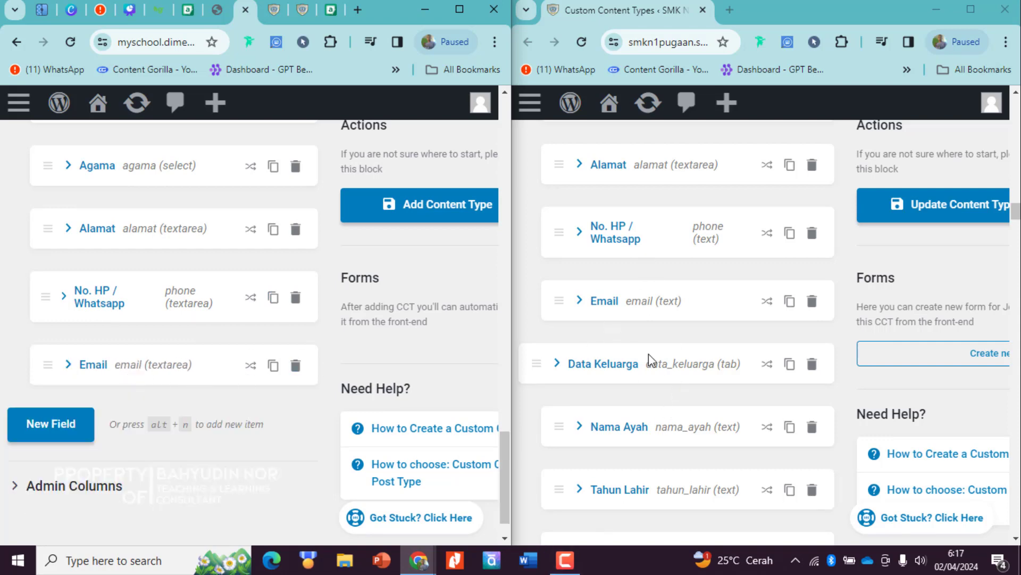
# Duplicate the Email field and set the copy's label to Data Keluarga.
pyautogui.click(273, 365)
pyautogui.scroll(-2, 256, 468)
pyautogui.tripleClick(264, 420)
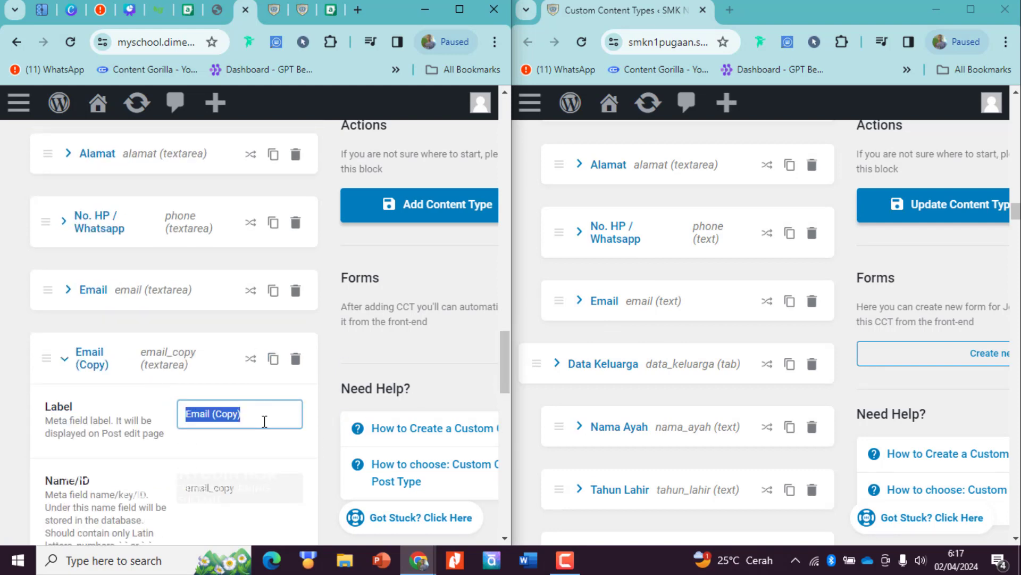
pyautogui.write('Data keluarga')
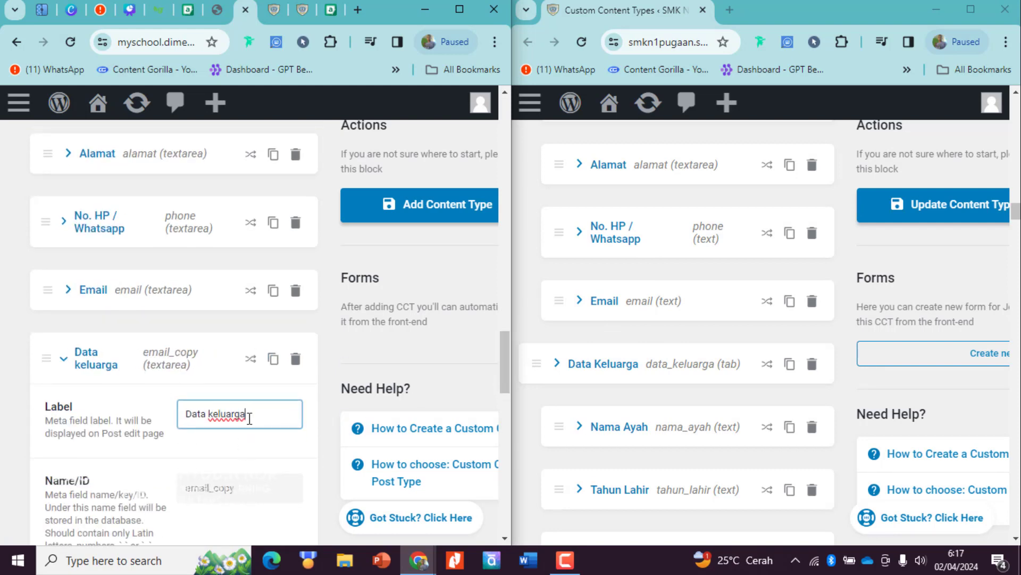
pyautogui.scroll(-4, 238, 248)
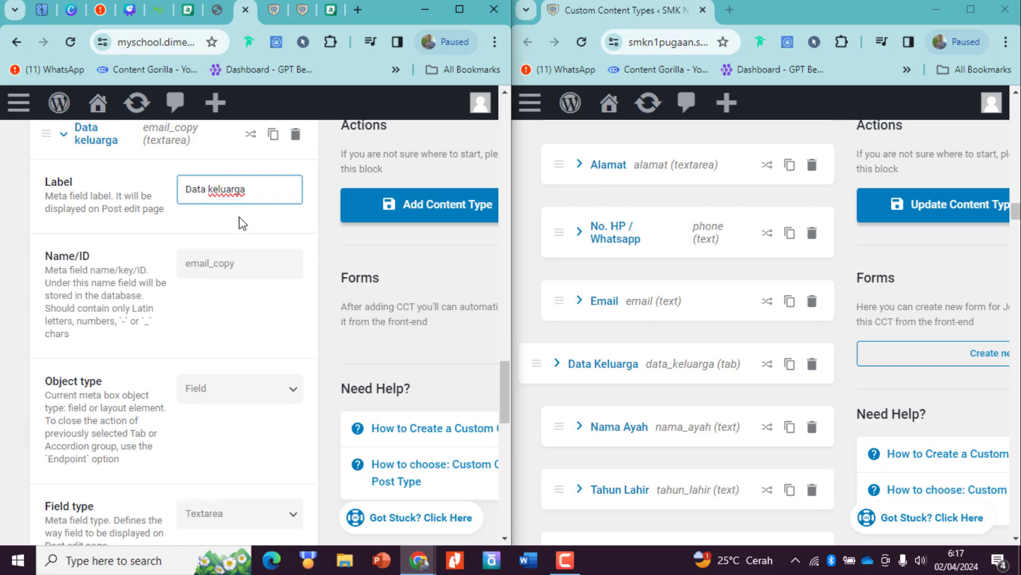
pyautogui.tripleClick(244, 198)
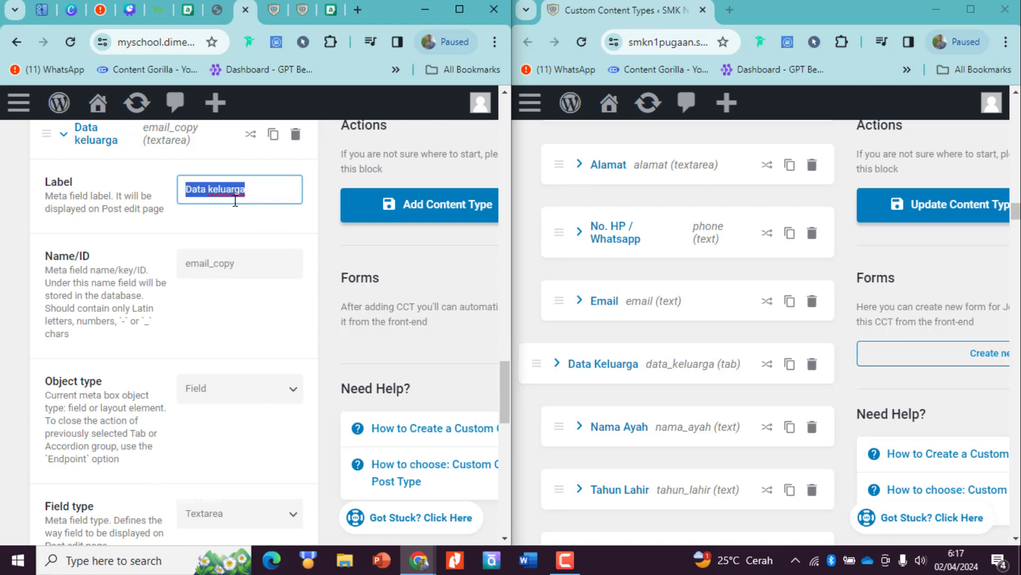
pyautogui.click(212, 189)
pyautogui.press('BackSpace')
pyautogui.write('K')
pyautogui.hotkey('ctrl', 'a')
pyautogui.hotkey('ctrl', 'c')
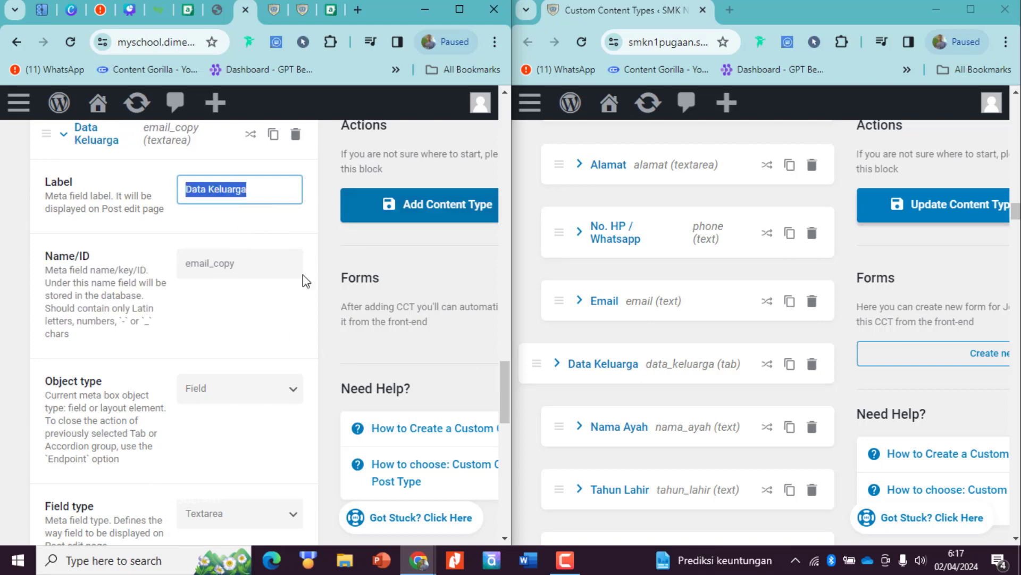
# Set the Data Keluarga entry's name/ID to data_keluarga.
pyautogui.click(302, 271)
pyautogui.hotkey('ctrl', 'a')
pyautogui.hotkey('ctrl', 'v')
pyautogui.click(237, 326)
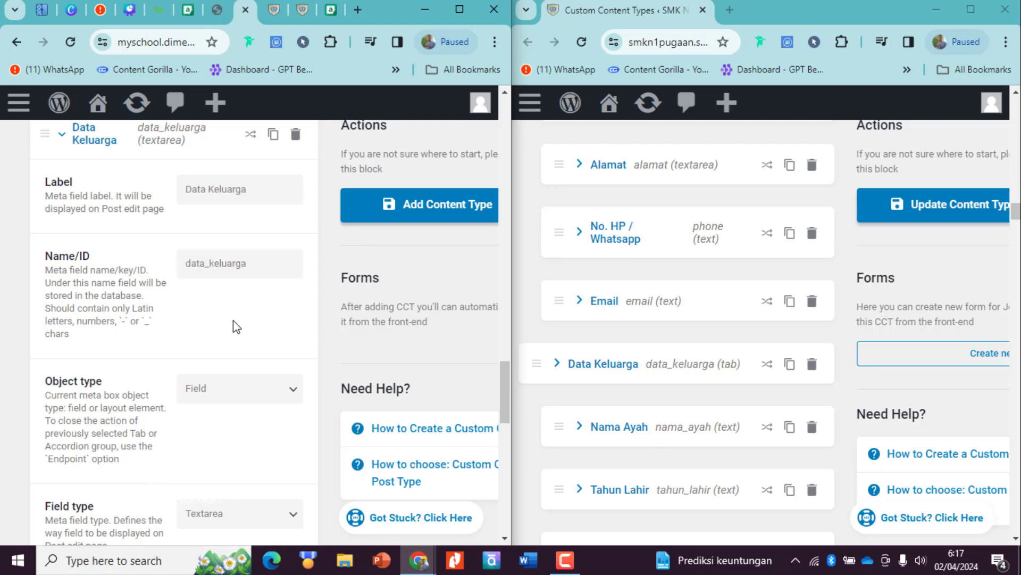
# Change the Data Keluarga entry's object type to Tab and its layout to Horizontal.
pyautogui.scroll(-1, 238, 335)
pyautogui.scroll(-1, 263, 343)
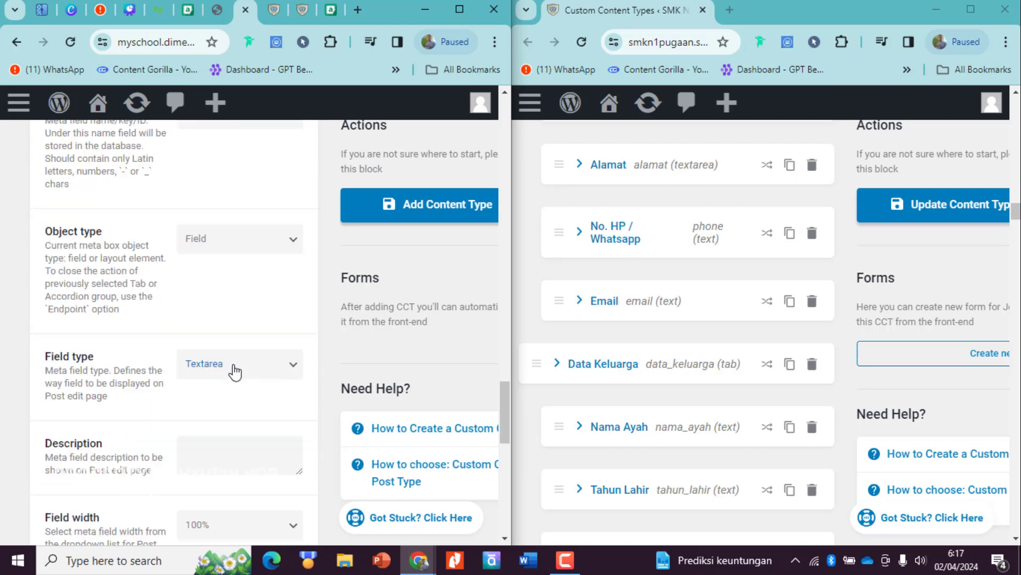
pyautogui.click(237, 365)
pyautogui.click(239, 239)
pyautogui.click(295, 239)
pyautogui.click(225, 257)
pyautogui.press('Down')
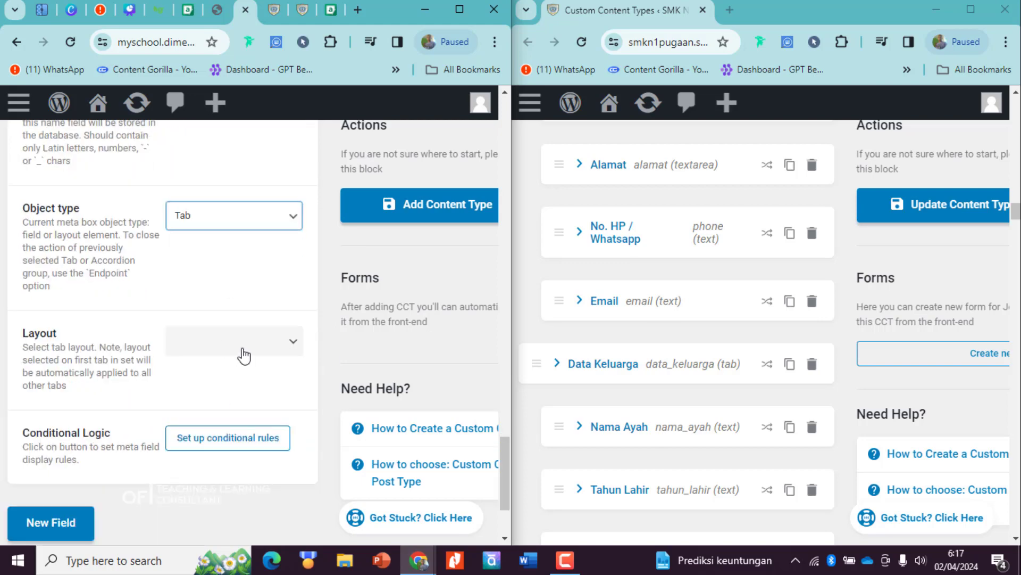
pyautogui.click(240, 345)
pyautogui.click(236, 363)
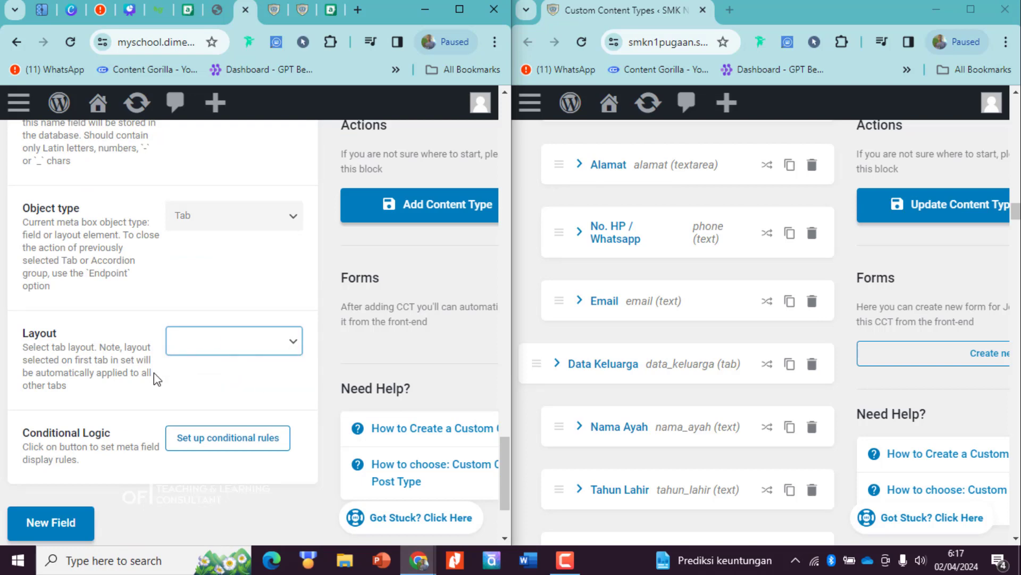
# Check the object type and layout of the reference Data Keluarga tab, and collapse it to view its fields.
pyautogui.click(677, 367)
pyautogui.scroll(-3, 686, 383)
pyautogui.scroll(-1, 691, 385)
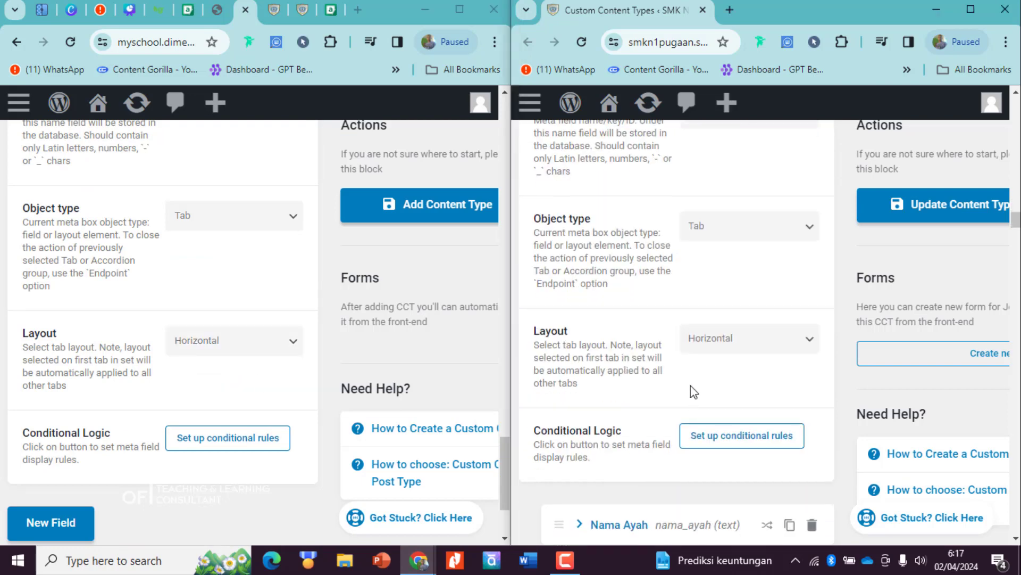
pyautogui.scroll(4, 692, 314)
pyautogui.click(689, 290)
pyautogui.scroll(-3, 624, 370)
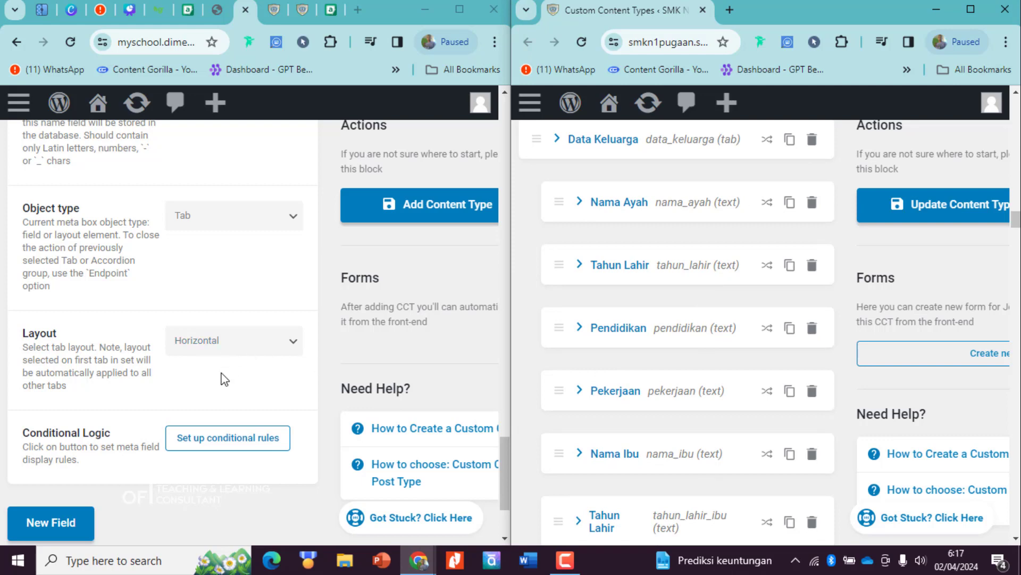
# Add a new field under the Data Keluarga tab with the label Nama Ayah.
pyautogui.scroll(-1, 224, 379)
pyautogui.scroll(5, 159, 346)
pyautogui.scroll(-7, 79, 426)
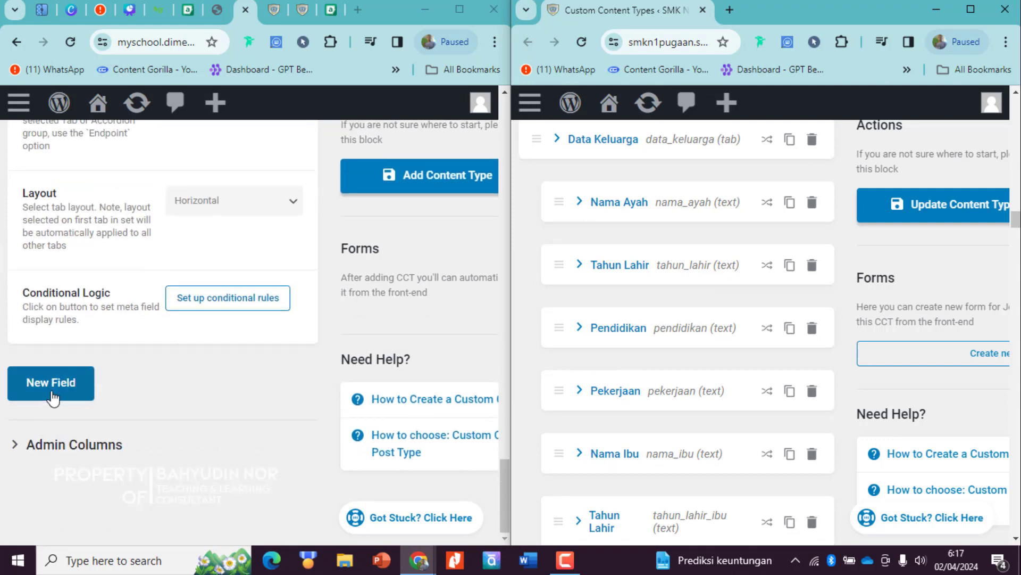
pyautogui.click(52, 395)
pyautogui.scroll(-1, 213, 423)
pyautogui.click(218, 364)
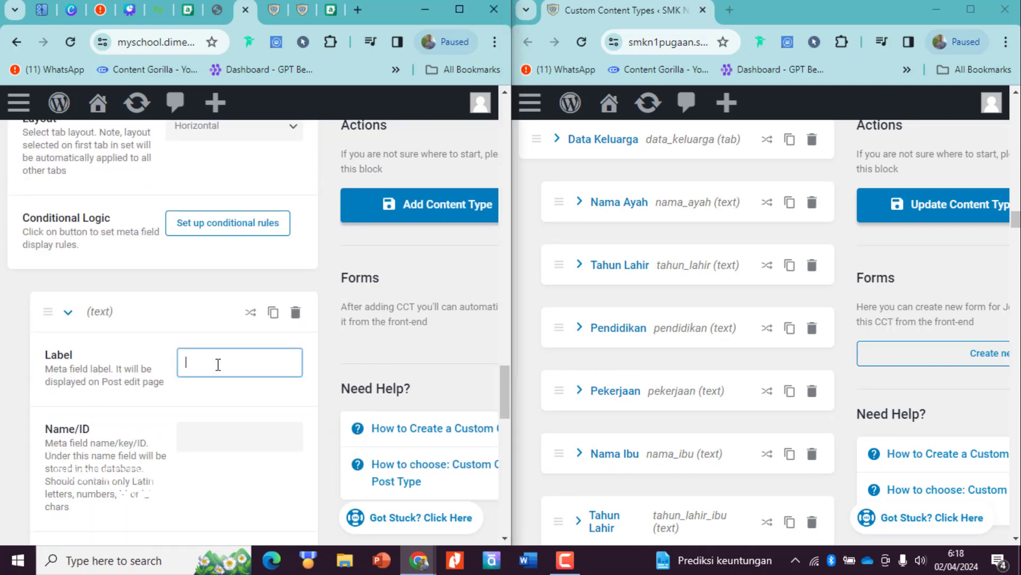
pyautogui.write('nama')
pyautogui.hotkey('ctrl', 'a')
pyautogui.write('Nama Ayah')
pyautogui.hotkey('ctrl', 'a')
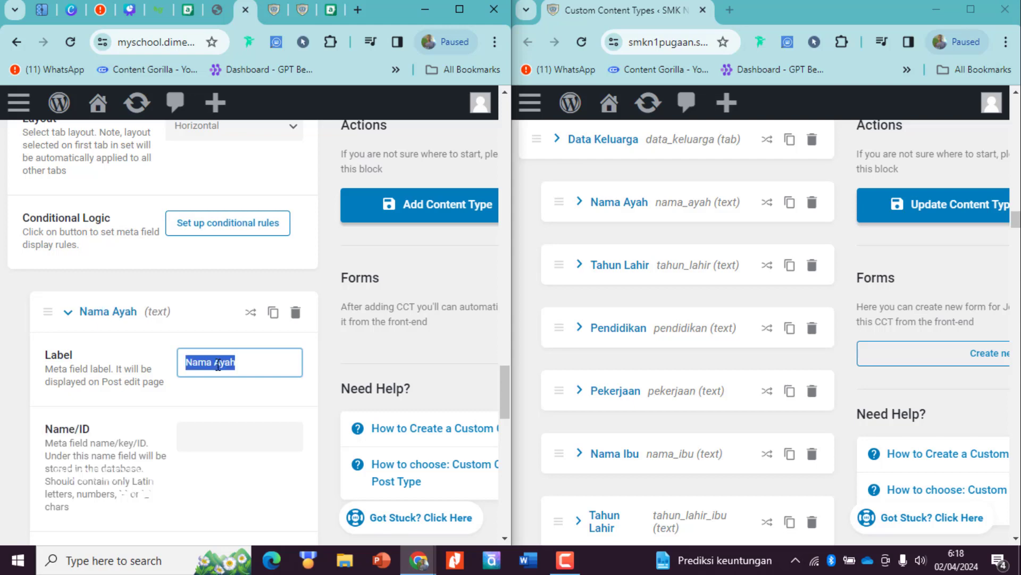
# Set the Nama Ayah field's name/ID to nama_ayah and collapse the field.
pyautogui.click(214, 446)
pyautogui.scroll(-4, 226, 394)
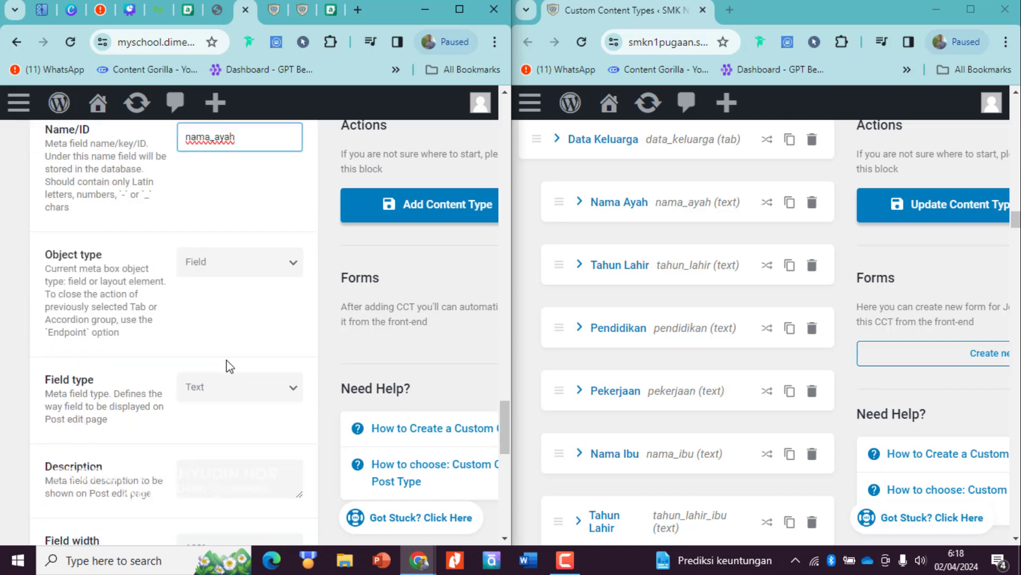
pyautogui.scroll(3, 230, 366)
pyautogui.click(99, 323)
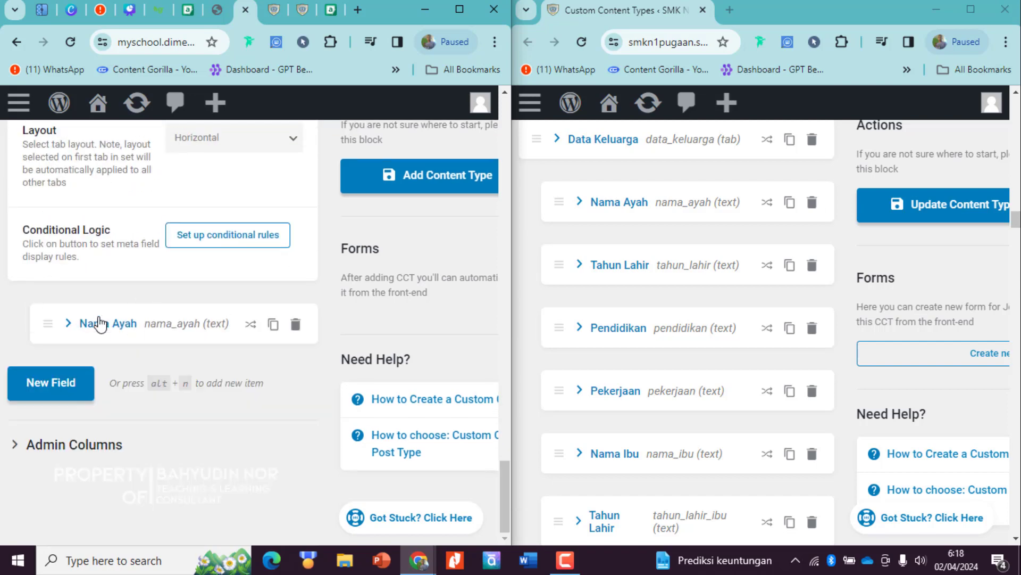
# Duplicate the Nama Ayah field and label the copy Nama Ibu.
pyautogui.click(273, 325)
pyautogui.click(236, 436)
pyautogui.moveTo(219, 437); pyautogui.dragTo(365, 465)
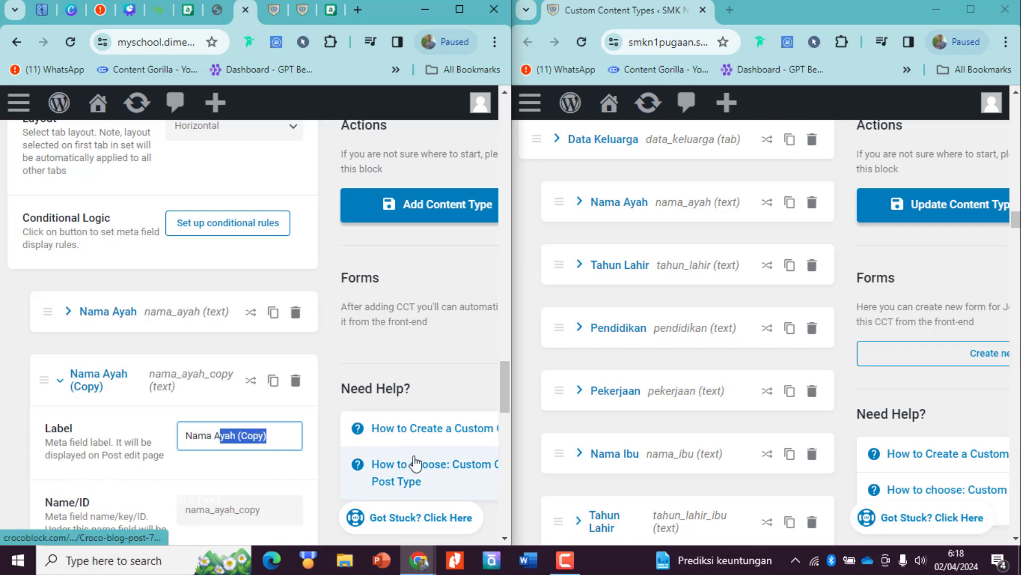
pyautogui.press('BackSpace')
pyautogui.write('Nama NamaIb')
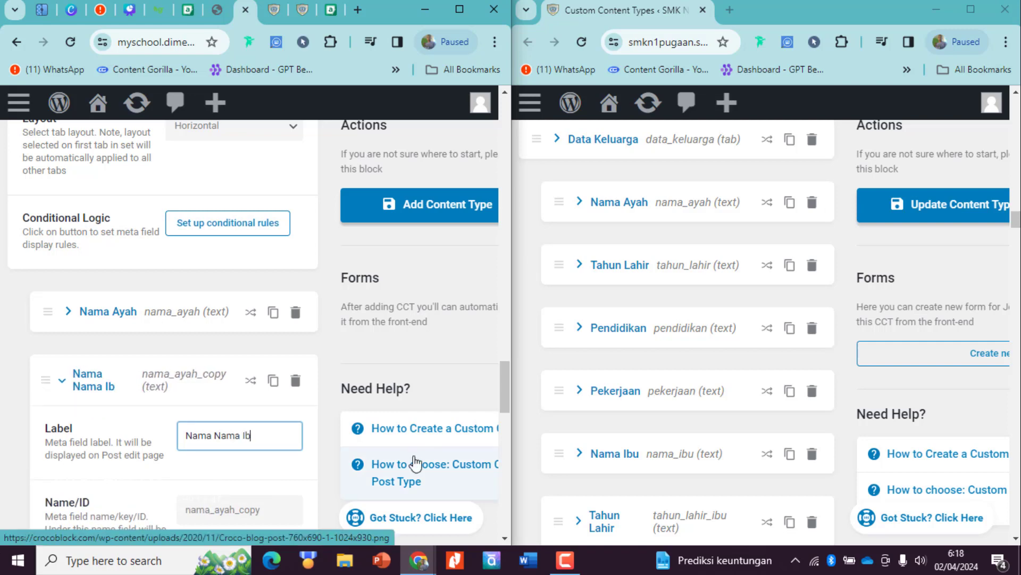
pyautogui.write('u')
pyautogui.scroll(-3, 260, 399)
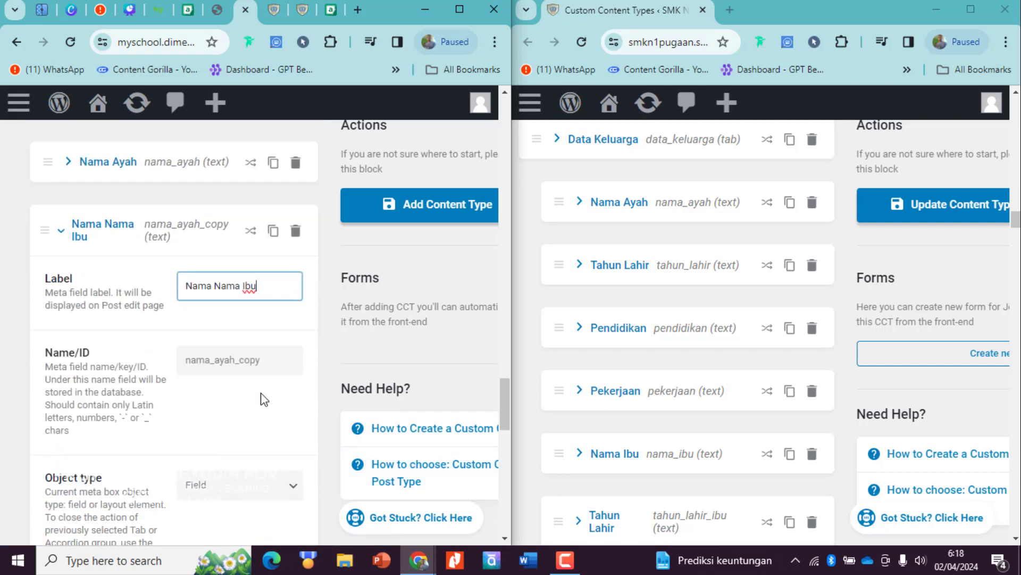
pyautogui.doubleClick(230, 290)
pyautogui.press('BackSpace')
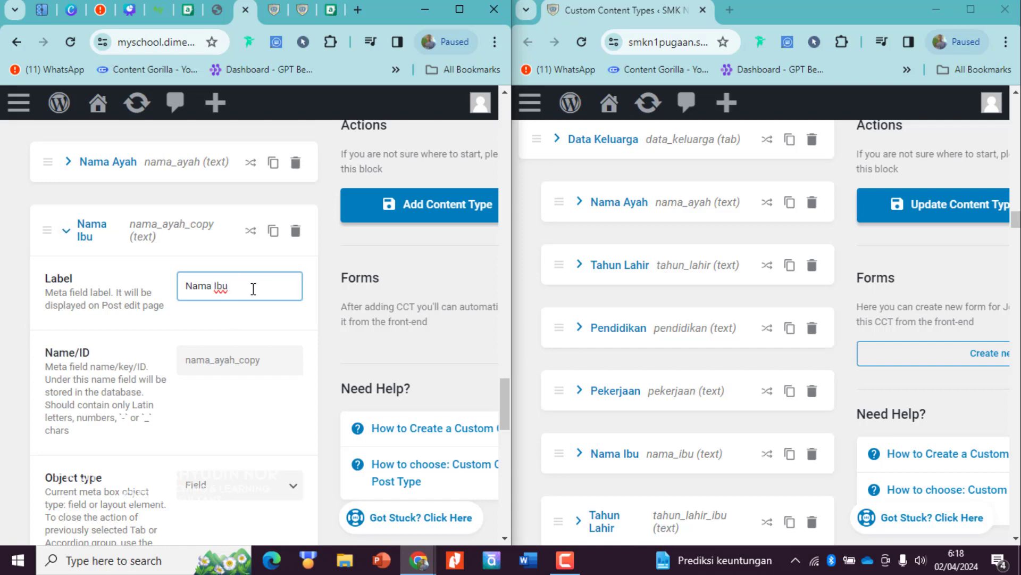
# Set the Nama Ibu field's name/ID to nama_ibu and collapse the field.
pyautogui.hotkey('ctrl', 'a')
pyautogui.click(230, 362)
pyautogui.hotkey('ctrl', 'a')
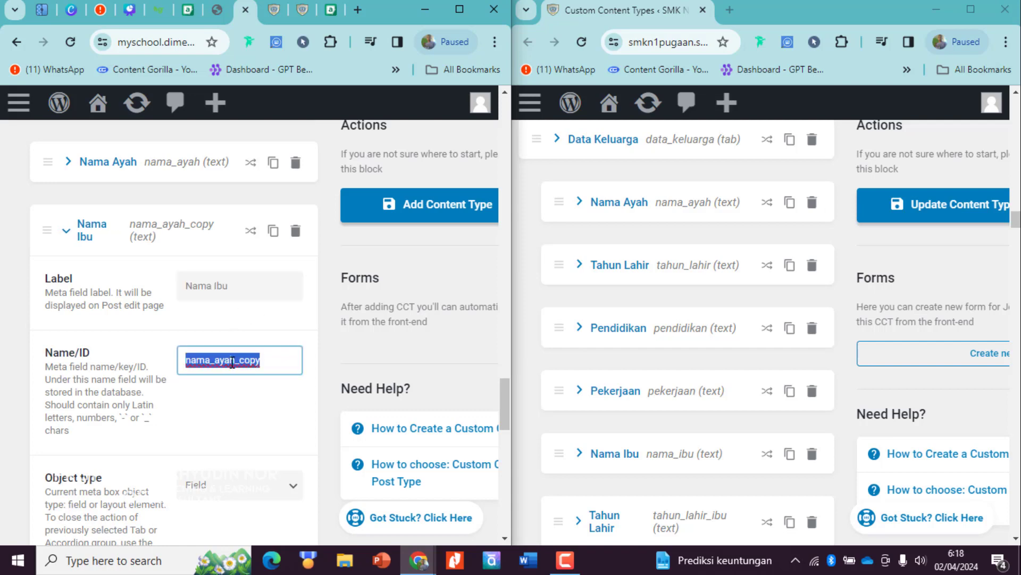
pyautogui.write('nama_ibu')
pyautogui.click(237, 394)
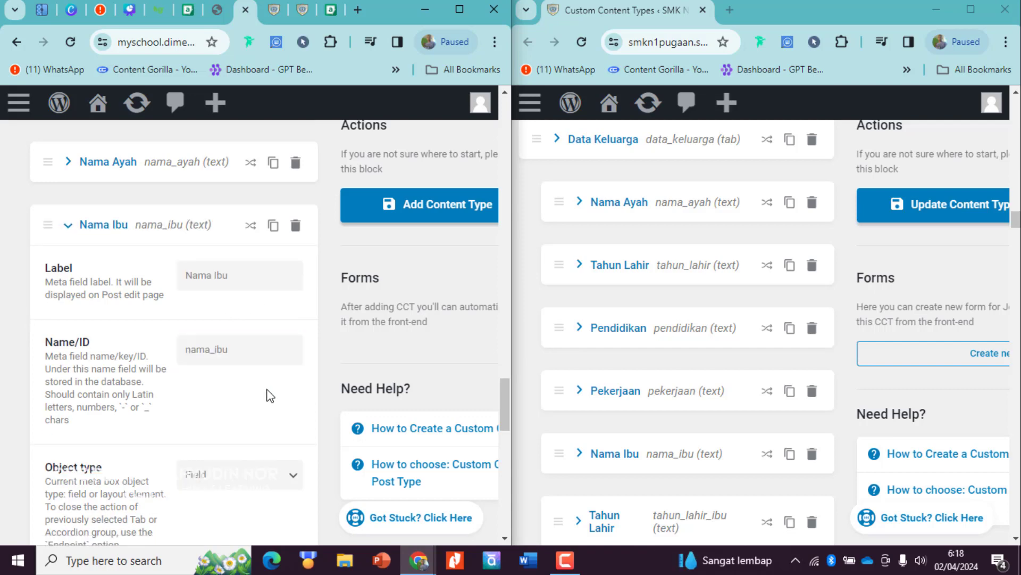
pyautogui.click(68, 225)
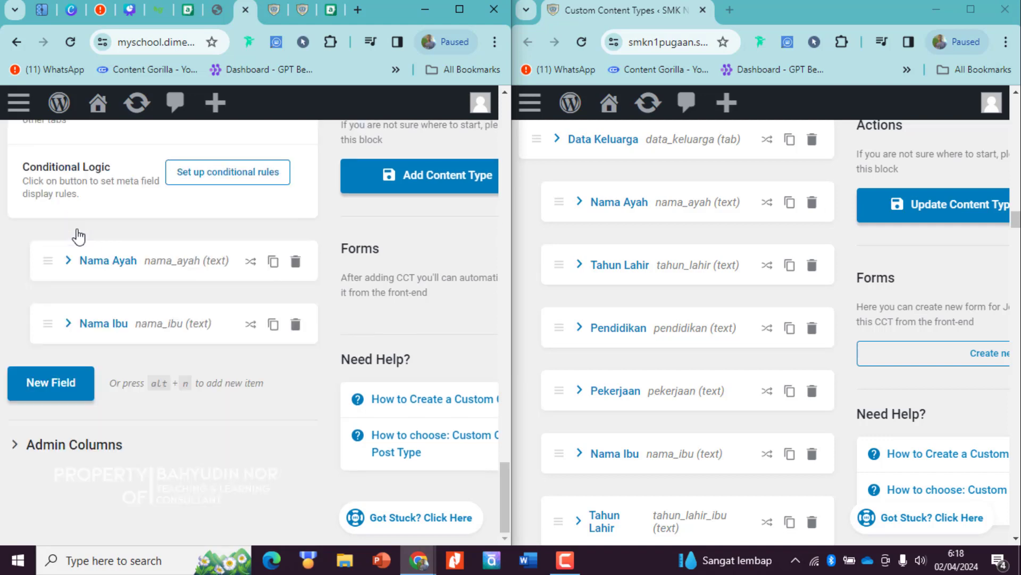
# Duplicate the Nama Ibu field and label the copy Pendidikan.
pyautogui.click(269, 325)
pyautogui.click(256, 346)
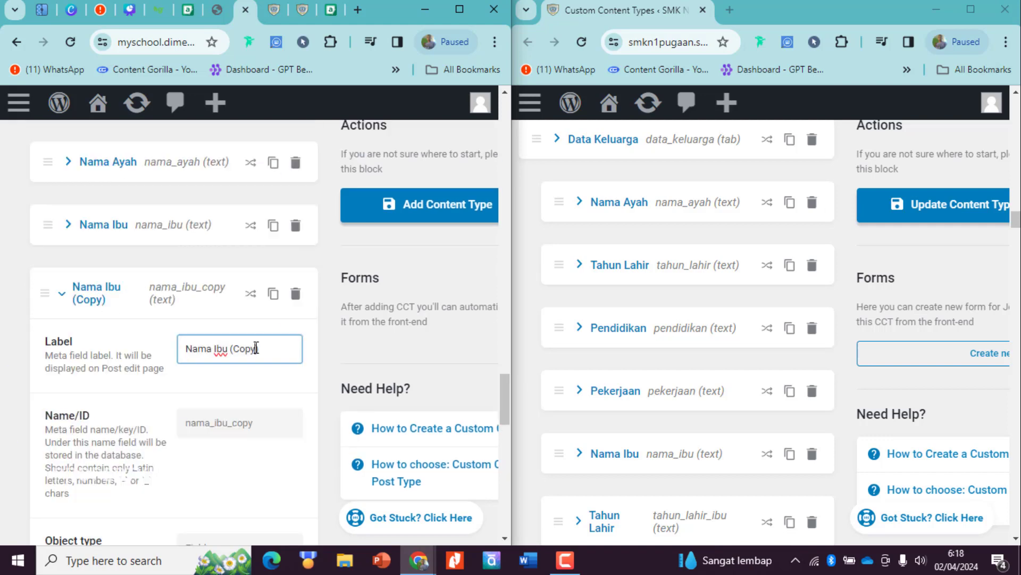
pyautogui.hotkey('ctrl', 'a')
pyautogui.write('Pendidikan')
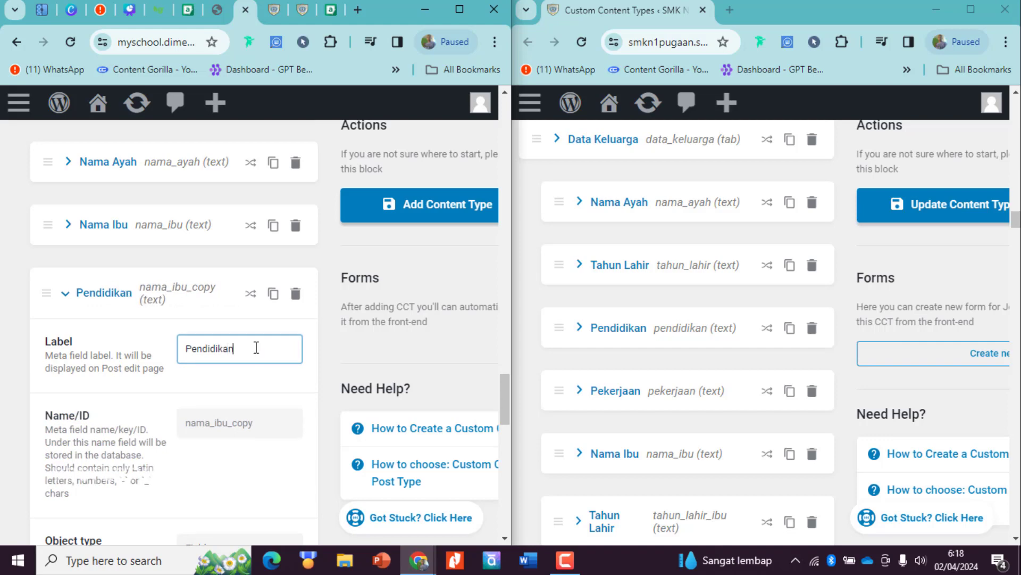
# Reuse the label Pendidikan as that field's name/ID and collapse the field.
pyautogui.hotkey('ctrl', 'a')
pyautogui.hotkey('ctrl', 'c')
pyautogui.click(239, 420)
pyautogui.hotkey('ctrl', 'a')
pyautogui.hotkey('ctrl', 'v')
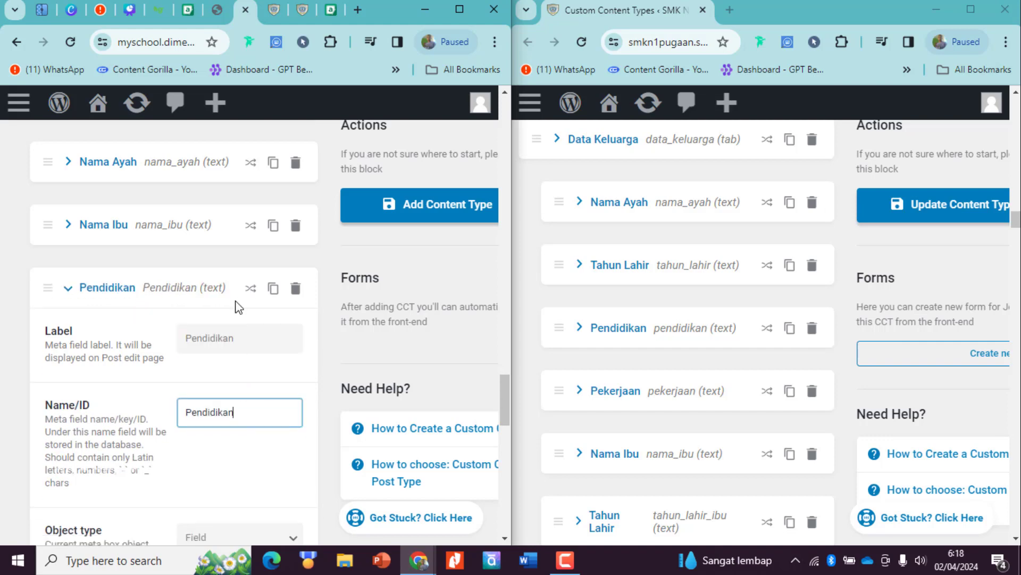
pyautogui.click(82, 289)
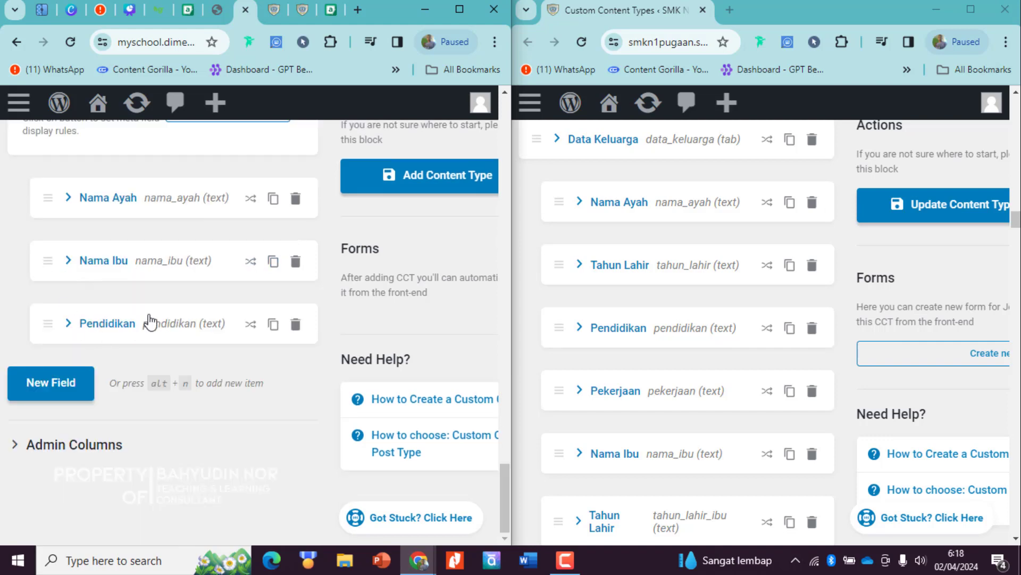
# Duplicate the Pendidikan field and label the copy Pekerjaan.
pyautogui.click(274, 326)
pyautogui.click(267, 265)
pyautogui.hotkey('ctrl', 'a')
pyautogui.write('Pekerjaan')
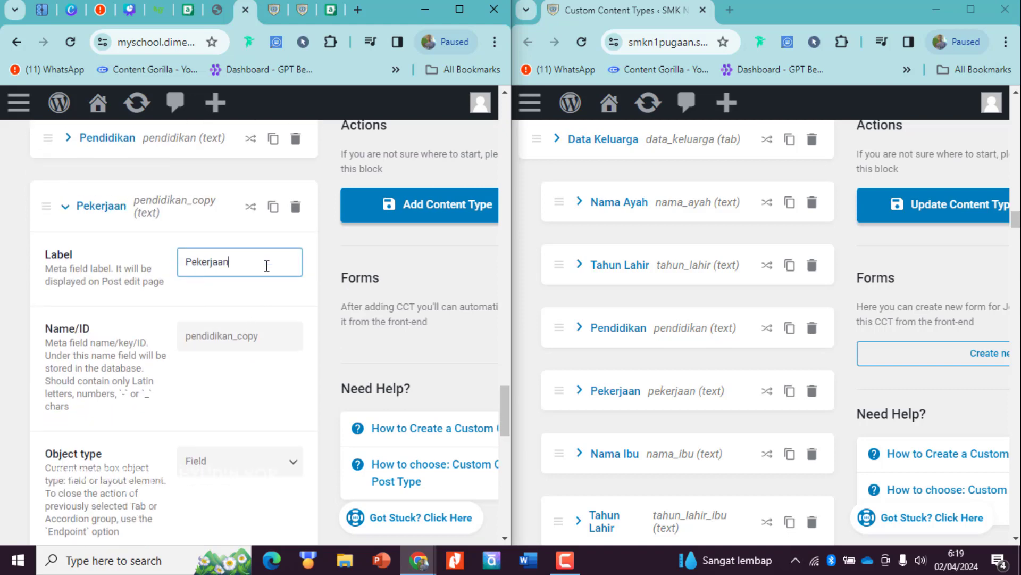
# Reuse the label Pekerjaan as that field's name/ID and collapse the field.
pyautogui.hotkey('ctrl', 'a')
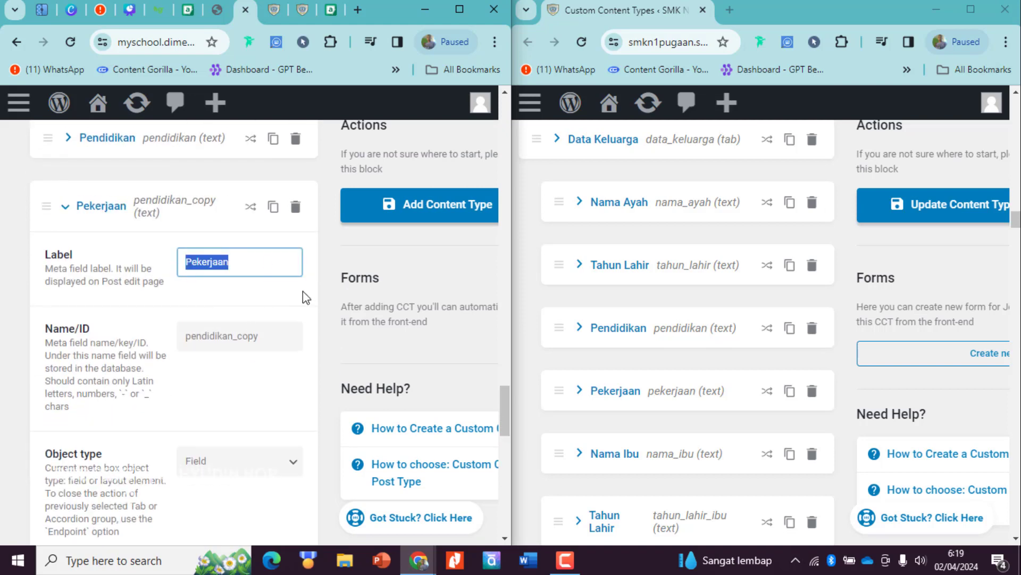
pyautogui.doubleClick(231, 350)
pyautogui.hotkey('ctrl', 'v')
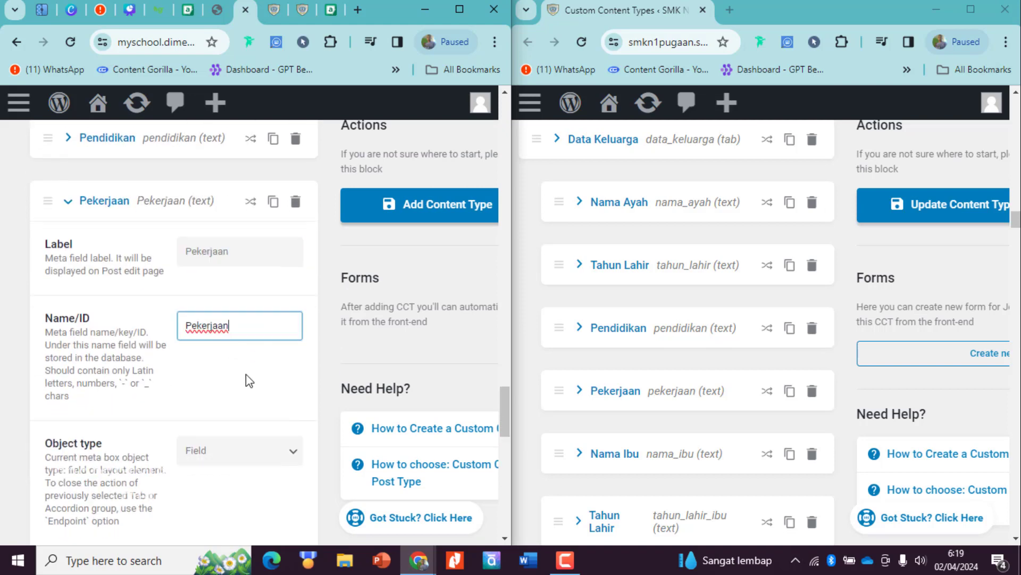
pyautogui.click(245, 374)
pyautogui.scroll(-3, 246, 375)
pyautogui.scroll(4, 265, 402)
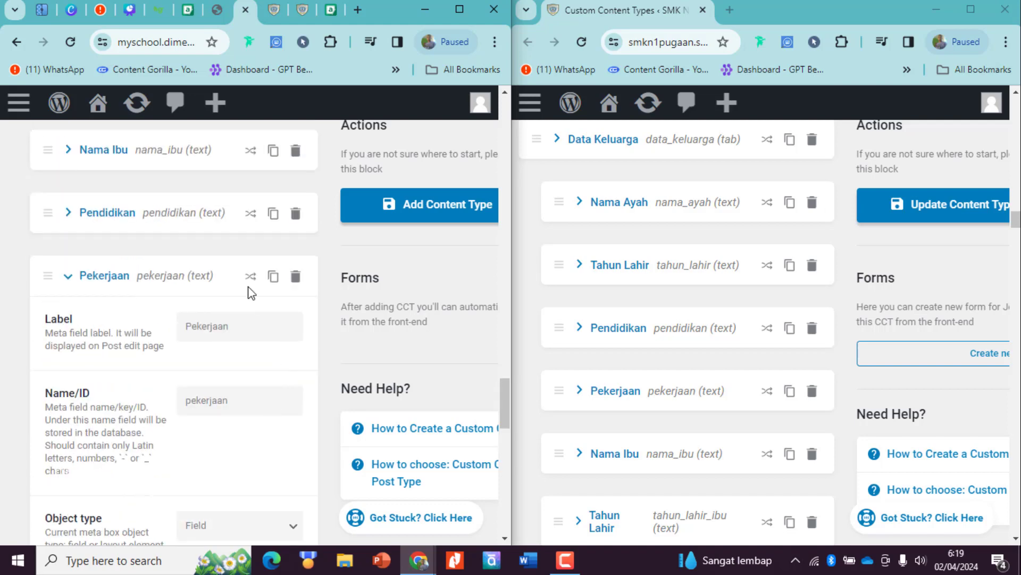
pyautogui.click(88, 277)
# Duplicate the Pekerjaan field and label the copy Nama Ibu.
pyautogui.click(273, 327)
pyautogui.click(256, 405)
pyautogui.hotkey('ctrl', 'a')
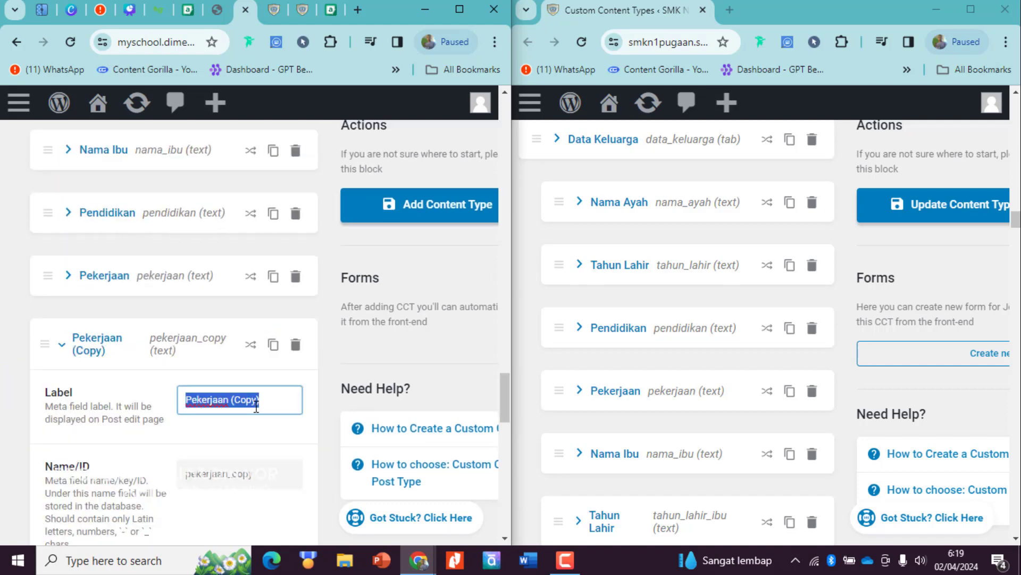
pyautogui.write('Nama Ibu')
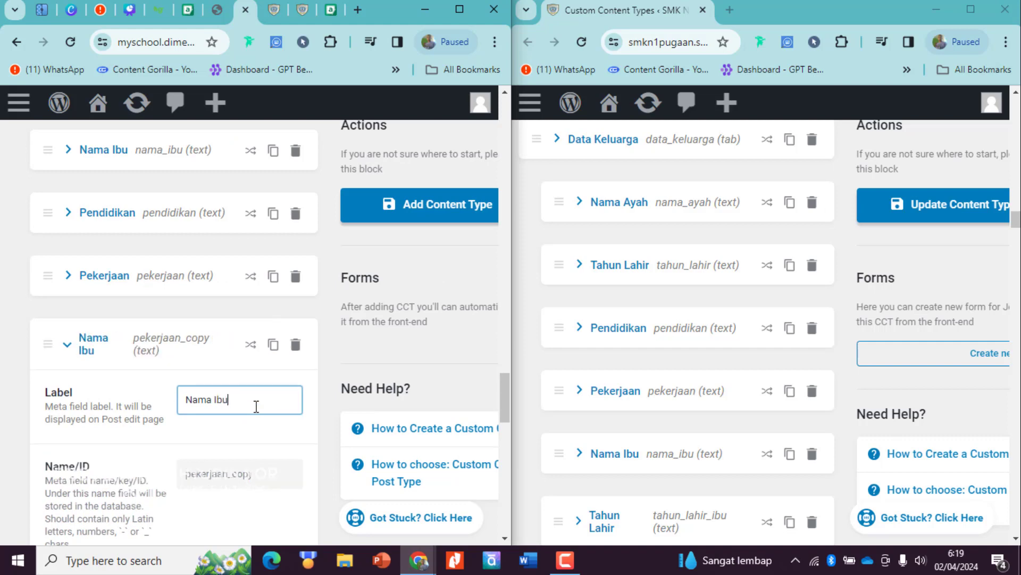
# Try to reuse the label Nama Ibu as the name/ID of the field below Pekerjaan.
pyautogui.hotkey('ctrl', 'a')
pyautogui.hotkey('ctrl', 'c')
pyautogui.click(265, 478)
pyautogui.hotkey('ctrl', 'a')
pyautogui.hotkey('ctrl', 'v')
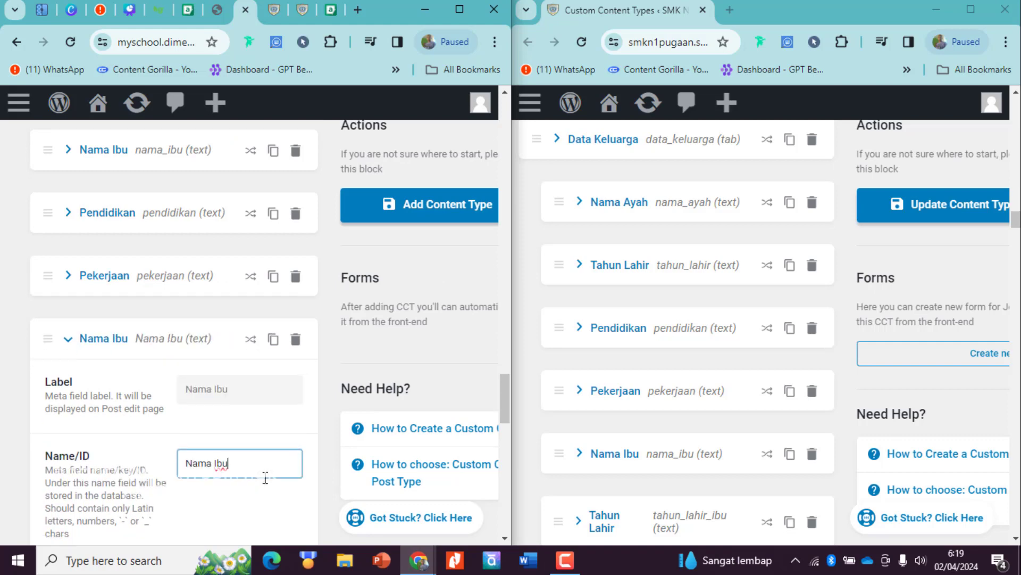
pyautogui.click(167, 349)
pyautogui.click(167, 349)
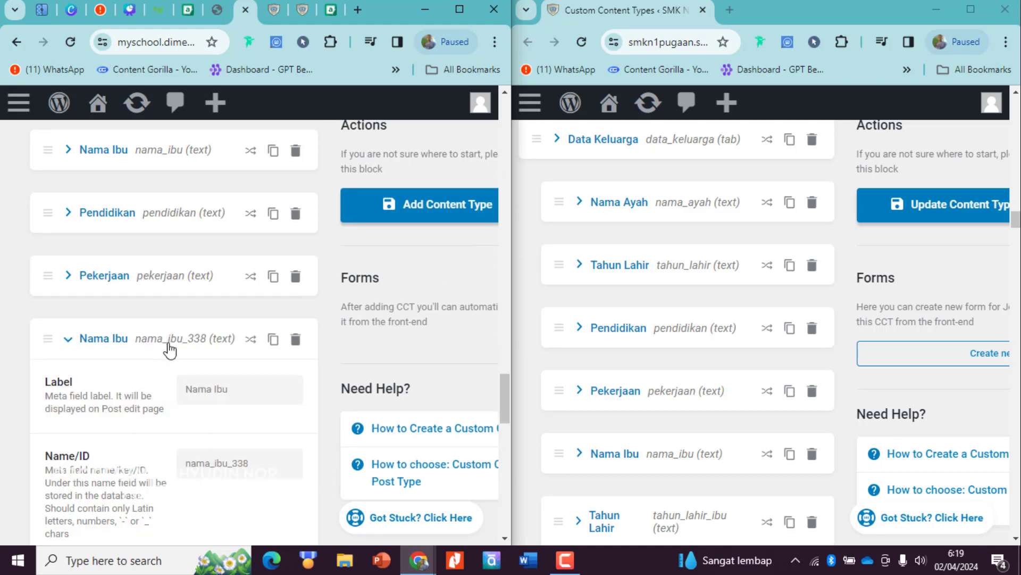
# Replace the name/ID of the Nama Ibu field below Pekerjaan with Nama Ibu again.
pyautogui.scroll(-1, 252, 424)
pyautogui.scroll(-1, 252, 424)
pyautogui.click(250, 397)
pyautogui.hotkey('ctrl', 'a')
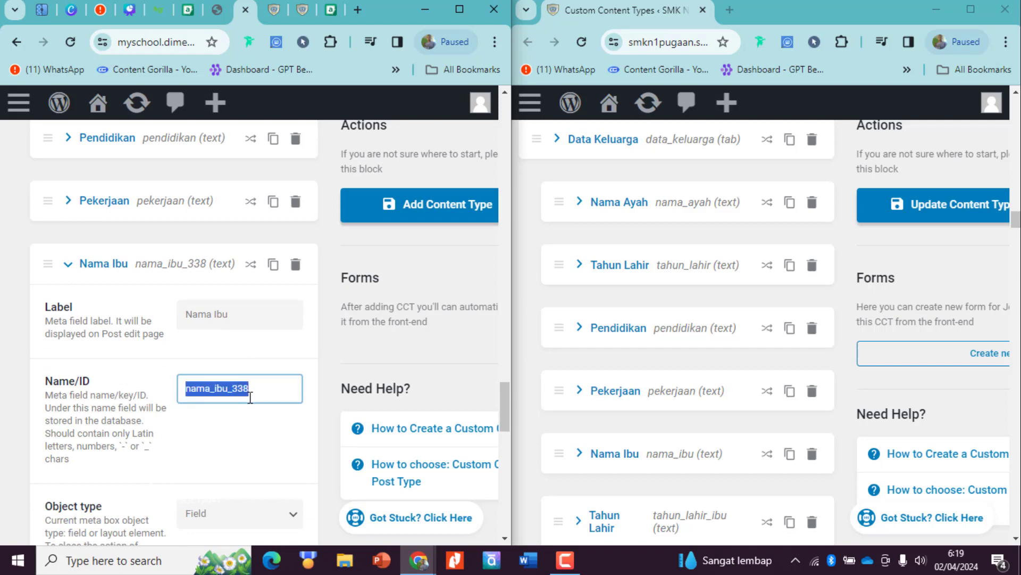
pyautogui.write('n')
pyautogui.hotkey('ctrl', 'a')
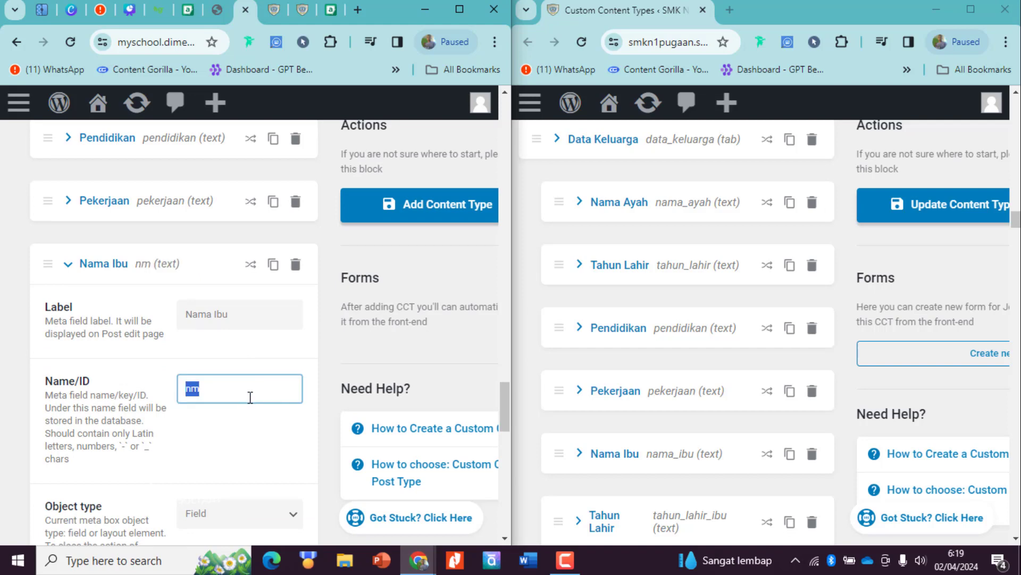
pyautogui.hotkey('ctrl', 'v')
pyautogui.click(229, 439)
# Change the label of the Nama Ibu field directly below Nama Ayah to Tanggal Lahir.
pyautogui.scroll(4, 258, 378)
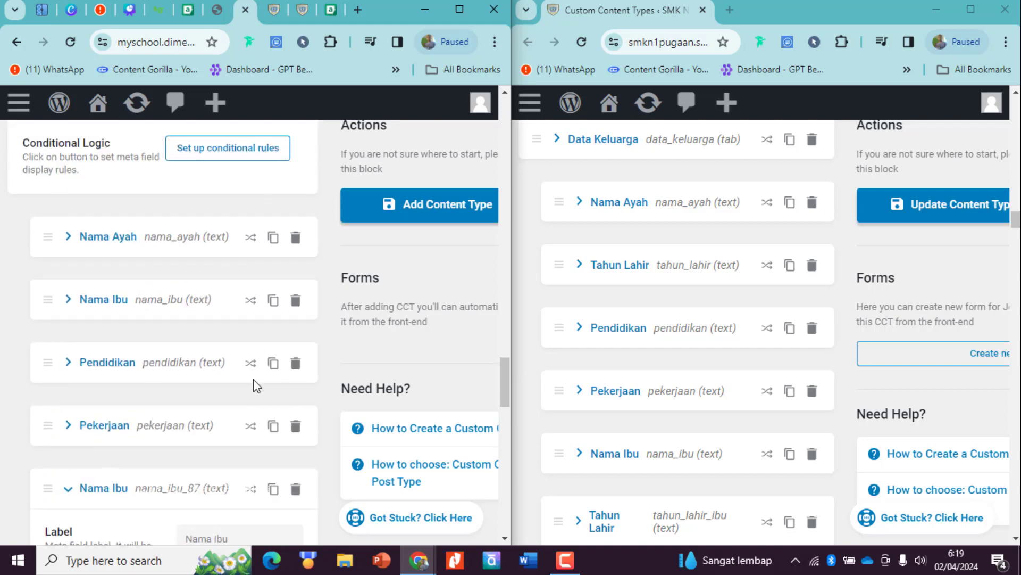
pyautogui.scroll(4, 615, 351)
pyautogui.scroll(-2, 692, 362)
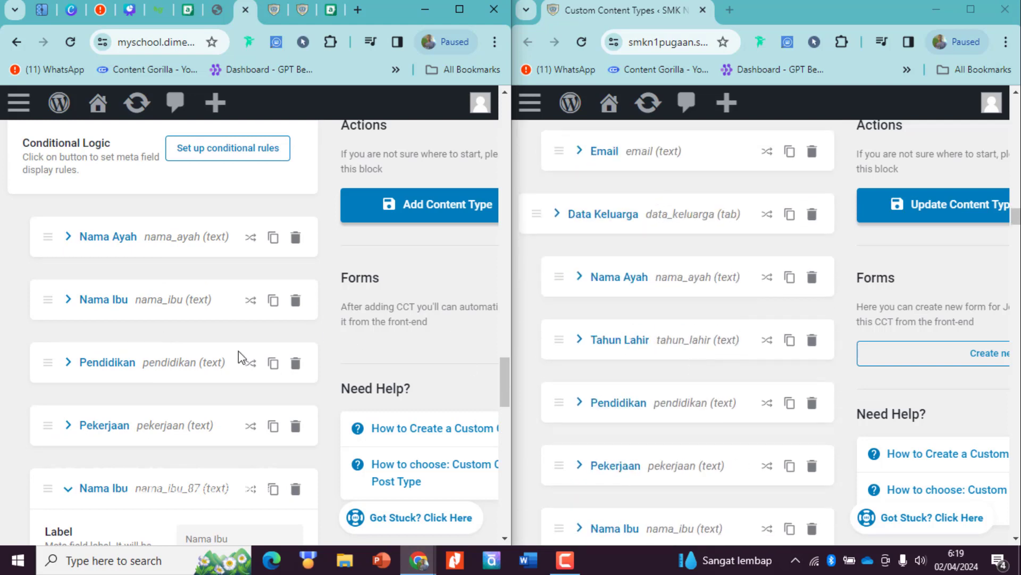
pyautogui.click(195, 308)
pyautogui.click(221, 348)
pyautogui.hotkey('ctrl', 'a')
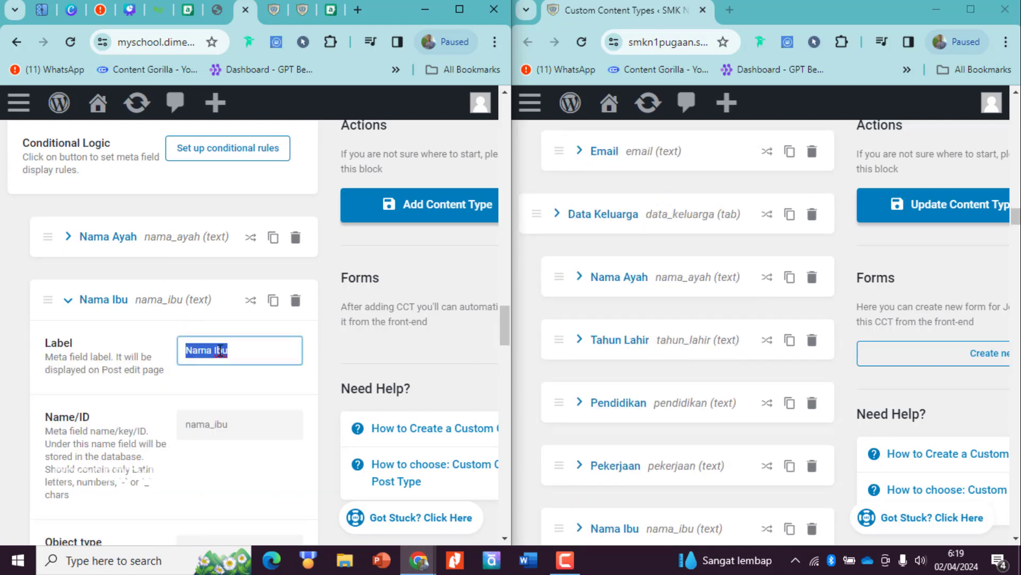
pyautogui.write('Tanggal L')
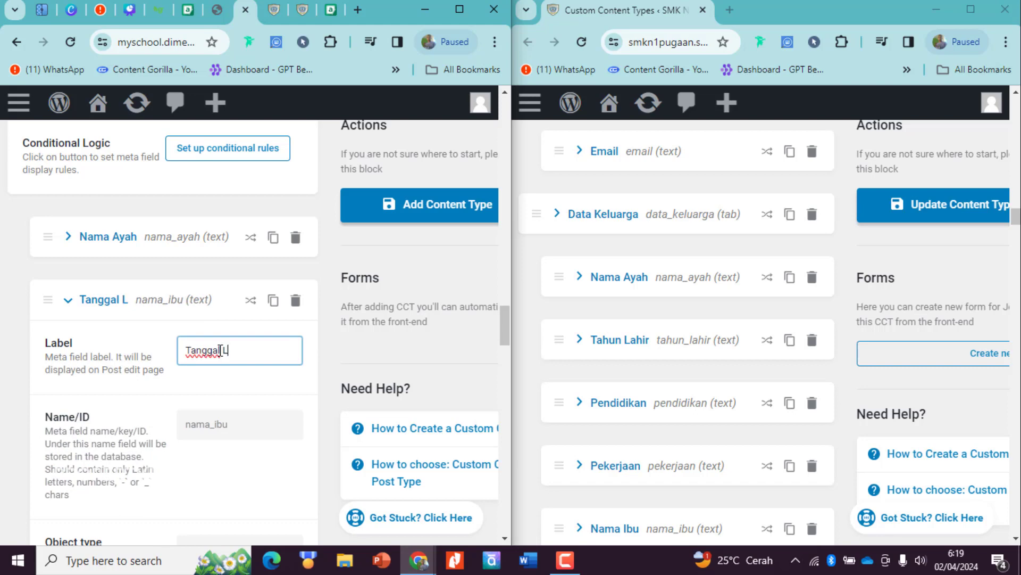
pyautogui.write('ahir')
pyautogui.click(212, 393)
pyautogui.click(230, 353)
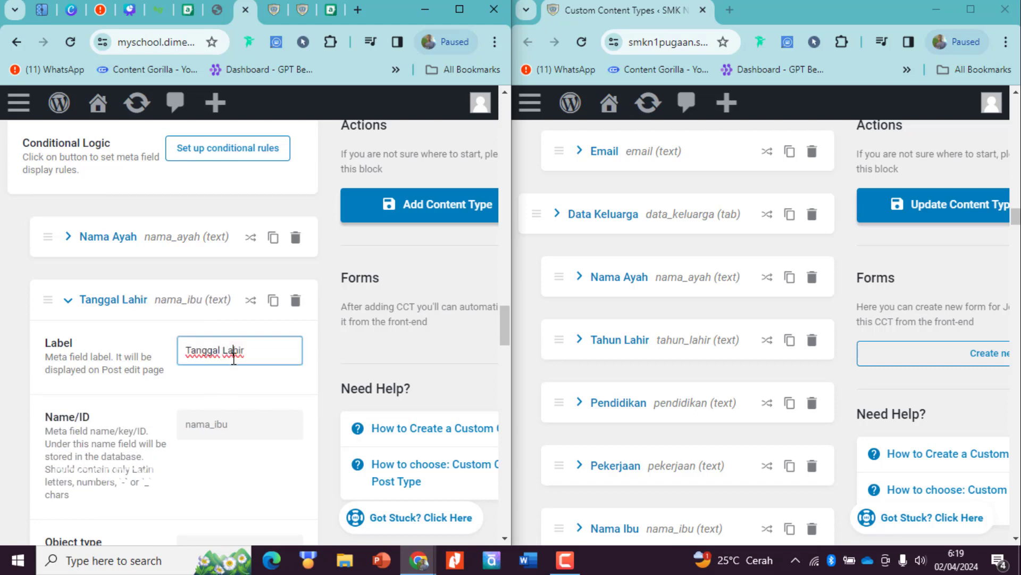
# Try to replace the Tanggal Lahir field's name/ID with its label, and collapse the field.
pyautogui.hotkey('ctrl', 'a')
pyautogui.click(248, 422)
pyautogui.hotkey('ctrl', 'a')
pyautogui.press('BackSpace')
pyautogui.click(244, 402)
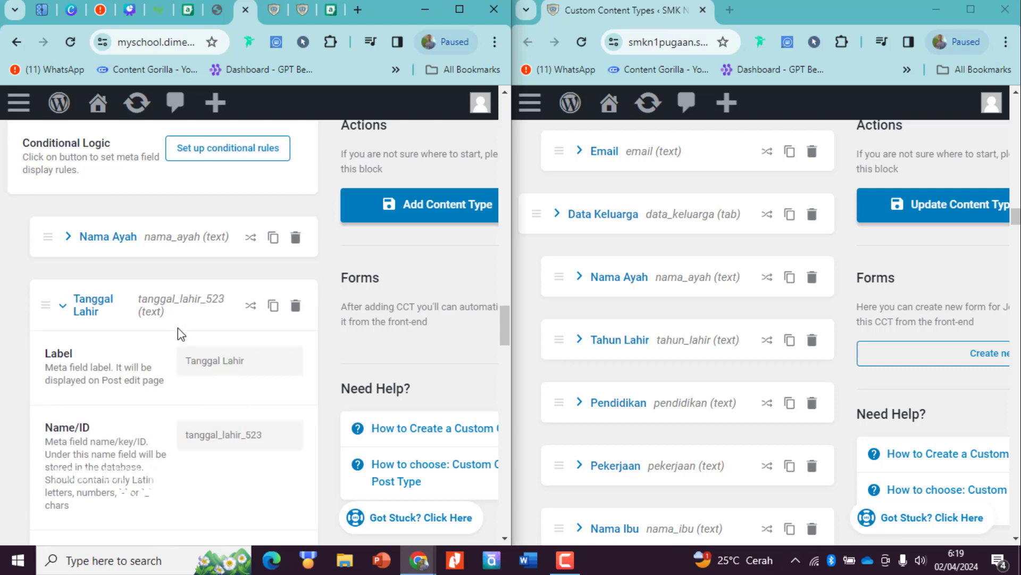
pyautogui.click(78, 315)
# Collapse the settings of the Data Keluarga tab entry.
pyautogui.scroll(-2, 103, 365)
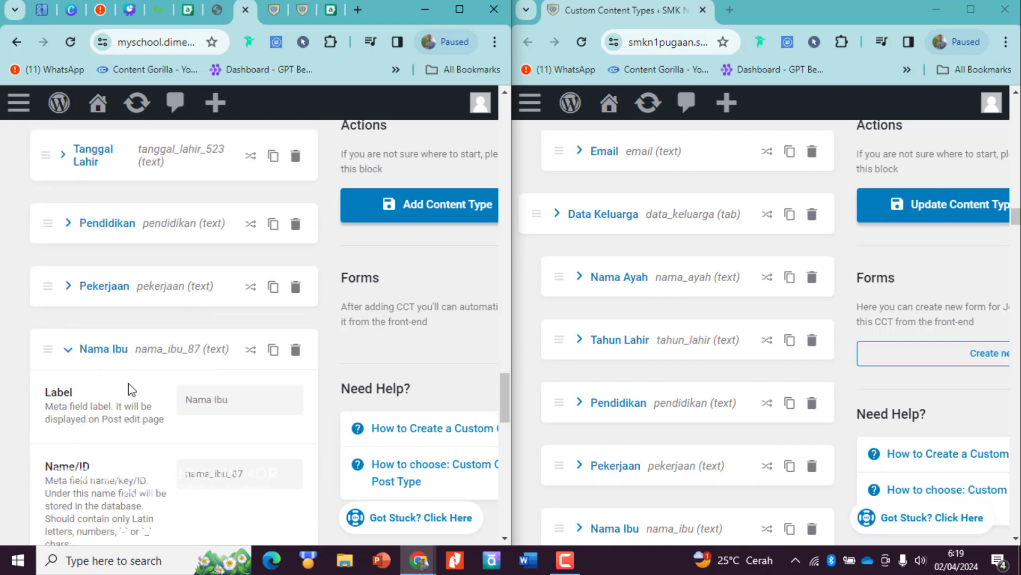
pyautogui.scroll(3, 131, 390)
pyautogui.scroll(10, 192, 397)
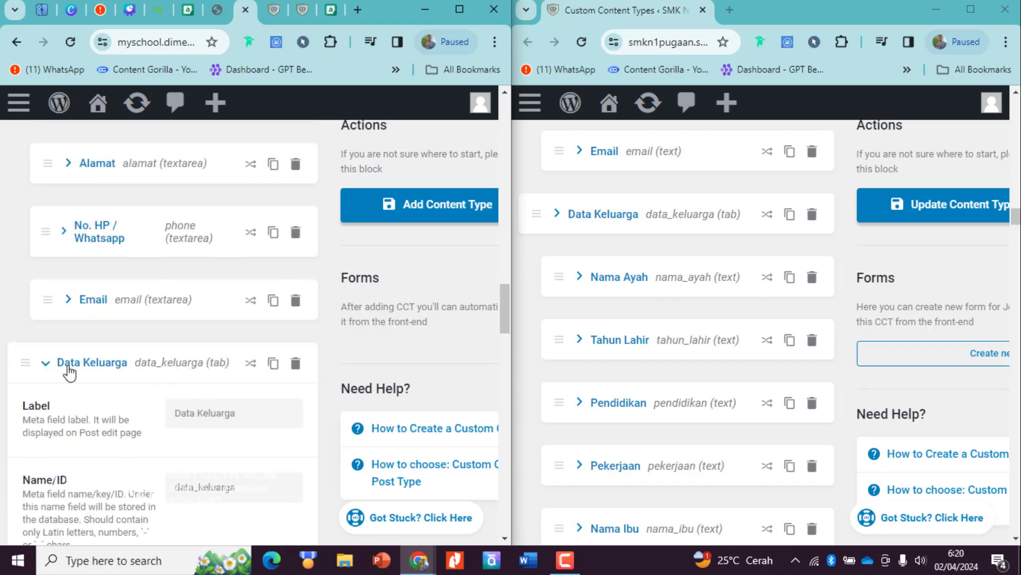
pyautogui.click(69, 367)
# Reopen the Tanggal Lahir field under Data Keluarga and enter Tanggal Lahir as its name/ID.
pyautogui.scroll(-5, 87, 283)
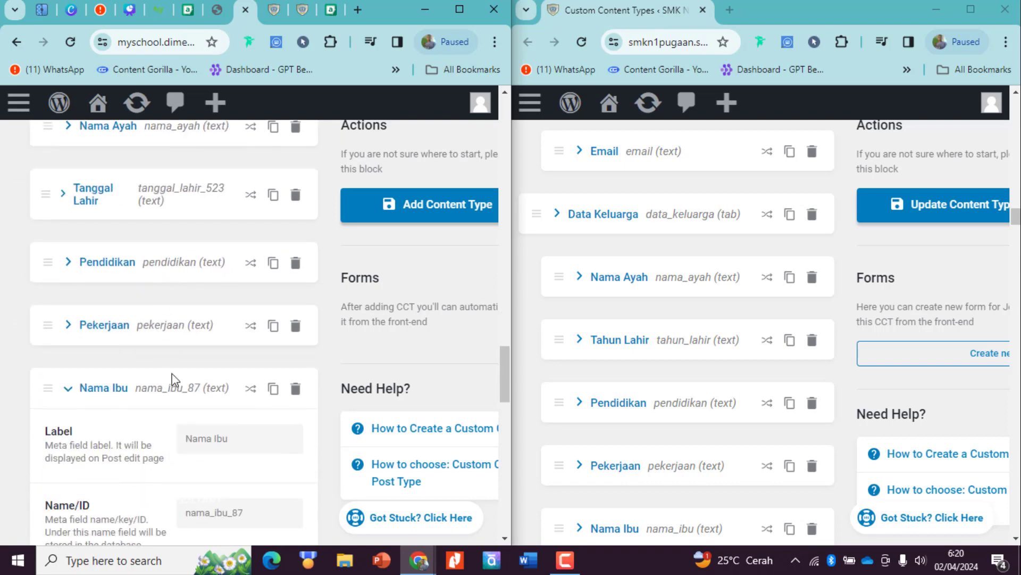
pyautogui.scroll(2, 214, 341)
pyautogui.click(184, 276)
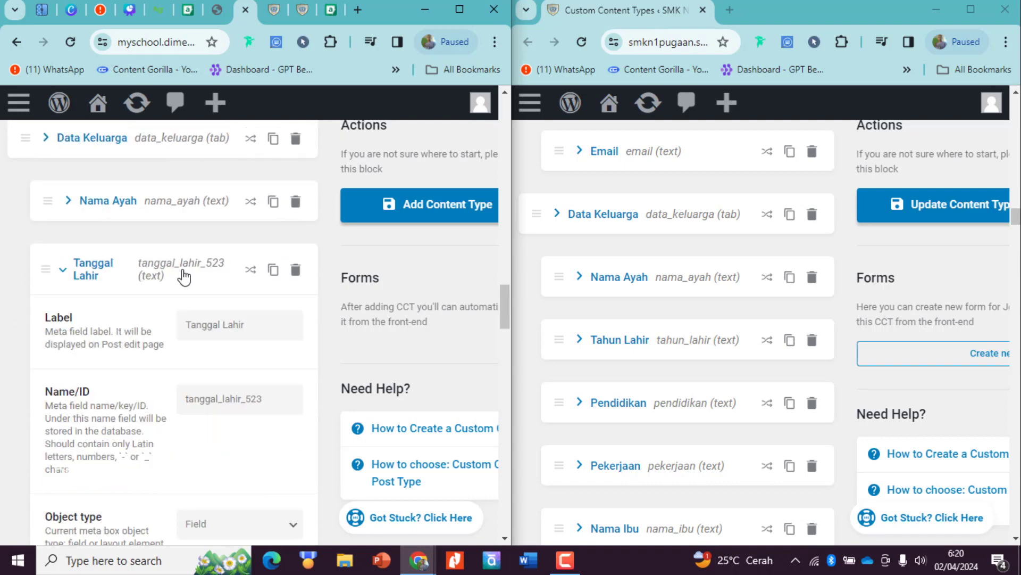
pyautogui.doubleClick(260, 398)
pyautogui.hotkey('ctrl', 'v')
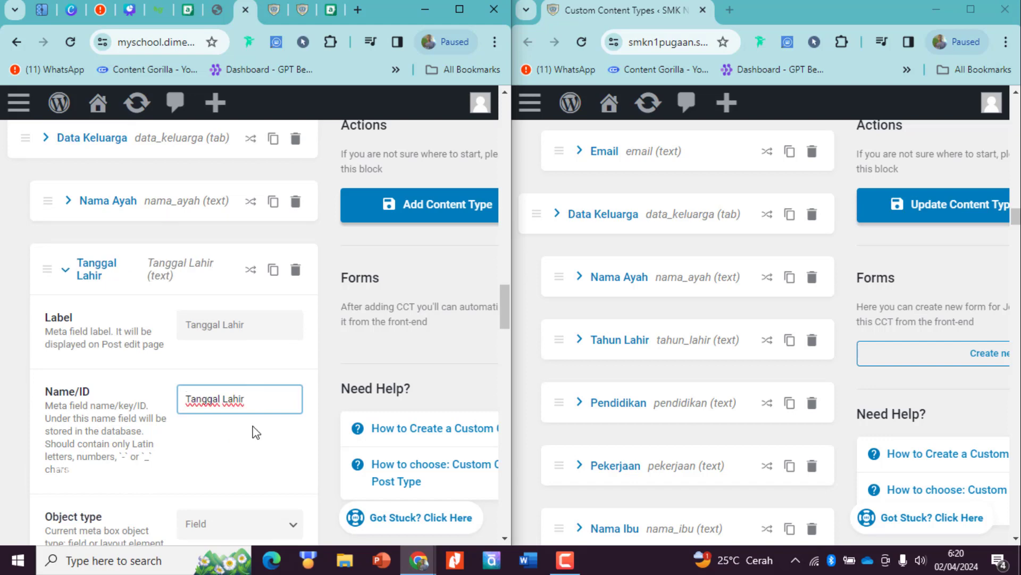
pyautogui.click(243, 446)
# Examine the reference site's Tanggal Lahir date field and compare it with the personal data fields in the new content type.
pyautogui.scroll(14, 247, 349)
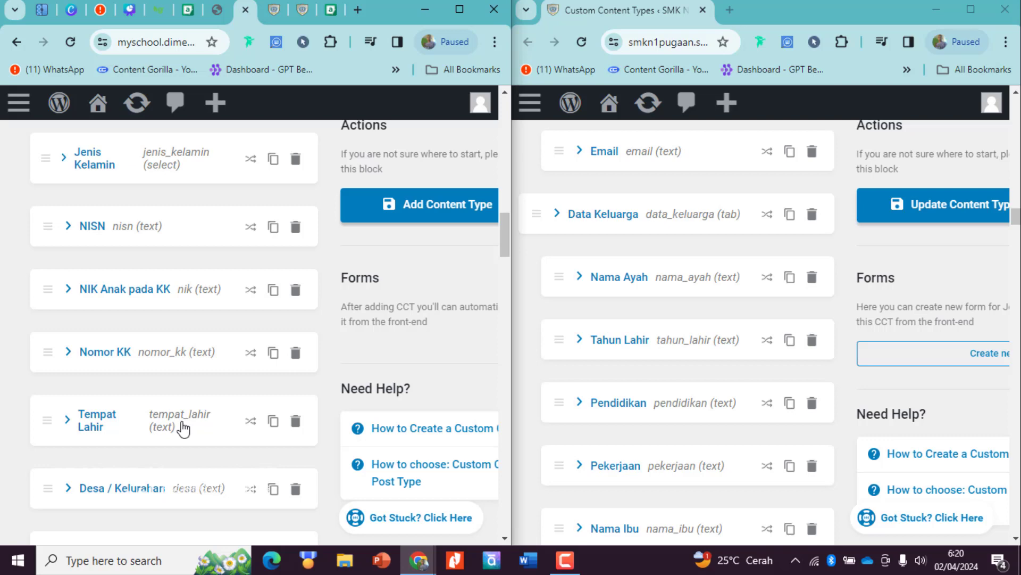
pyautogui.scroll(3, 167, 402)
pyautogui.scroll(10, 654, 360)
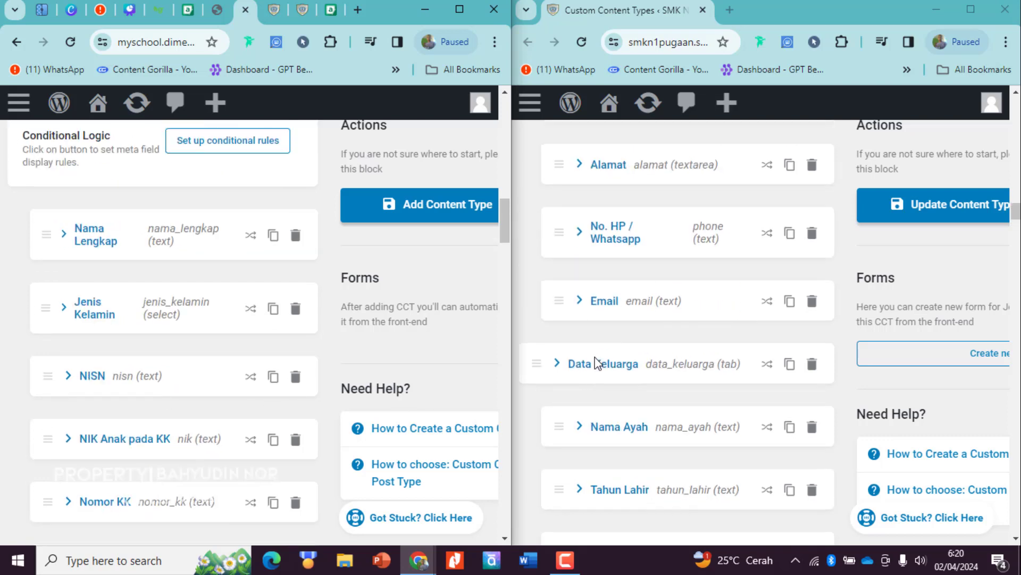
pyautogui.scroll(5, 599, 366)
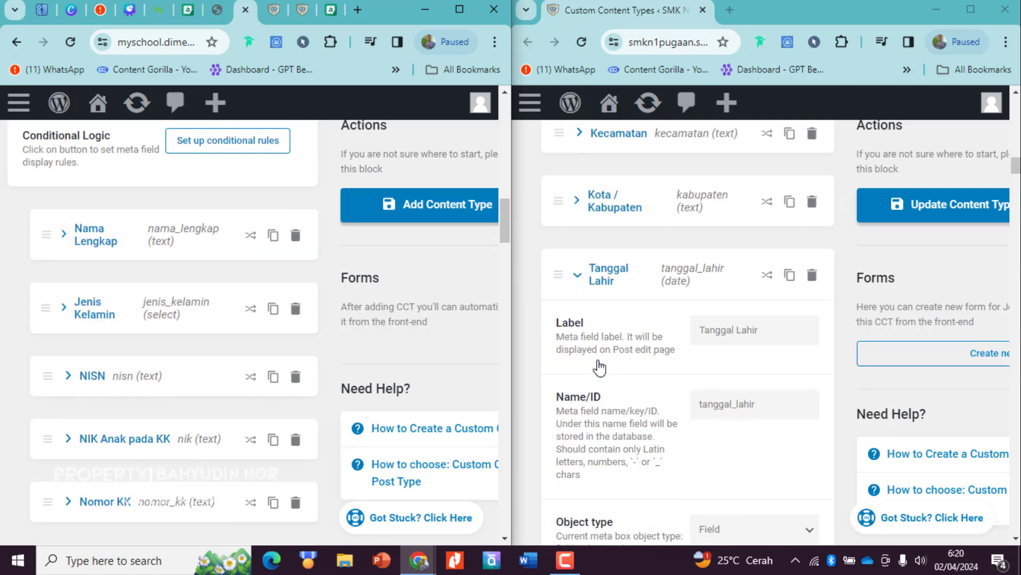
pyautogui.click(577, 278)
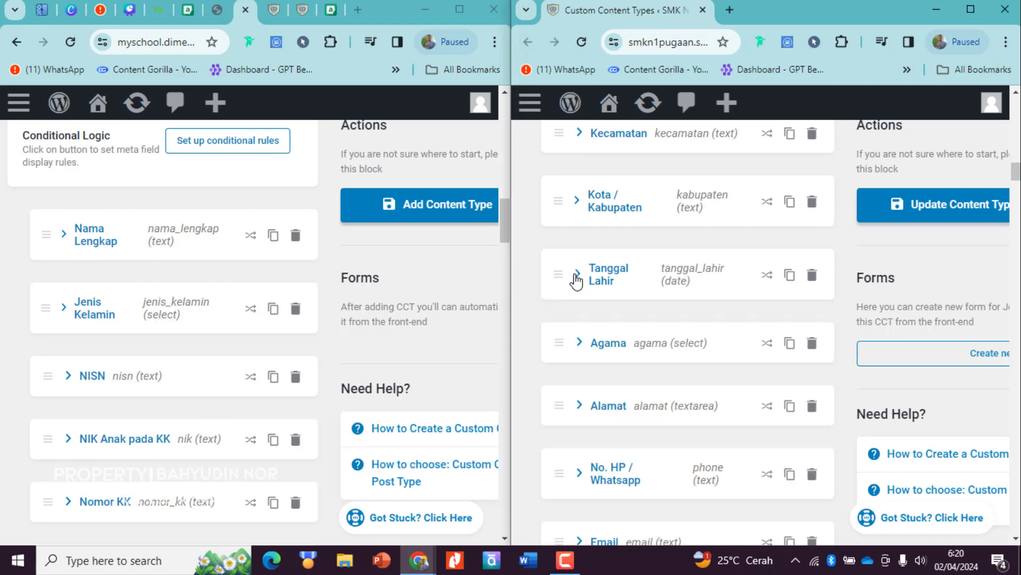
pyautogui.scroll(-3, 151, 433)
pyautogui.click(683, 276)
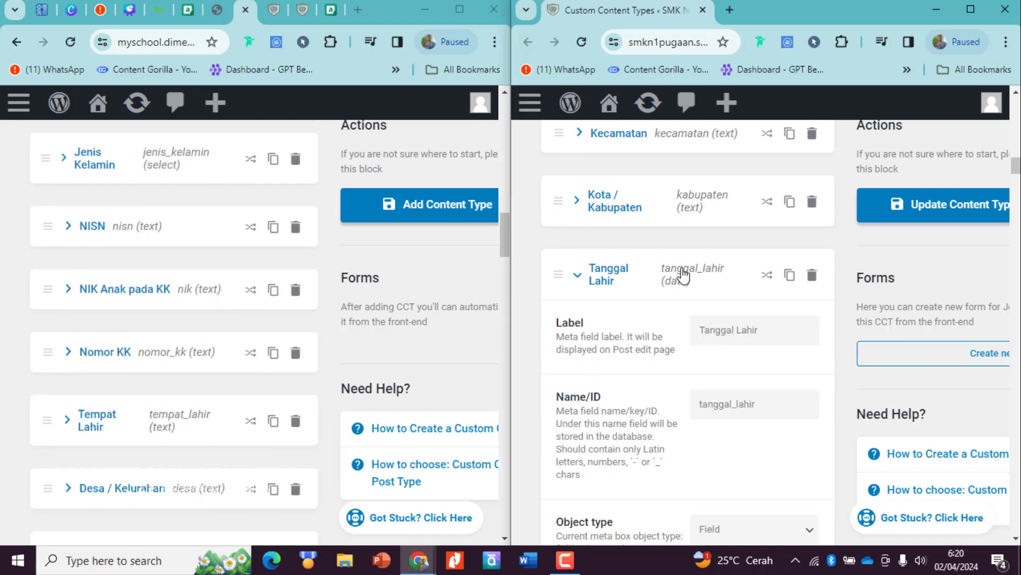
pyautogui.click(684, 277)
pyautogui.scroll(-7, 762, 425)
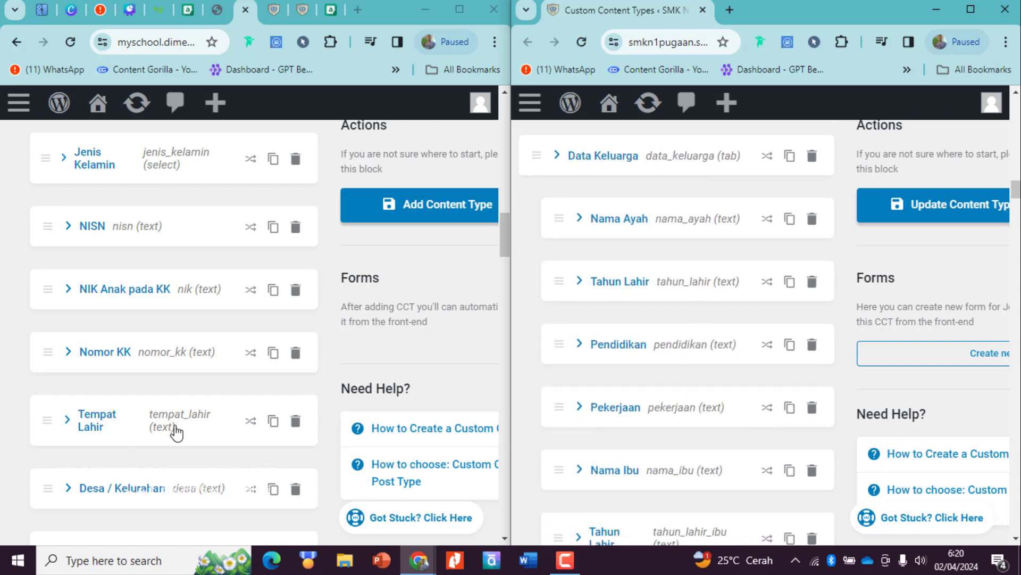
pyautogui.scroll(-4, 176, 429)
pyautogui.scroll(4, 186, 329)
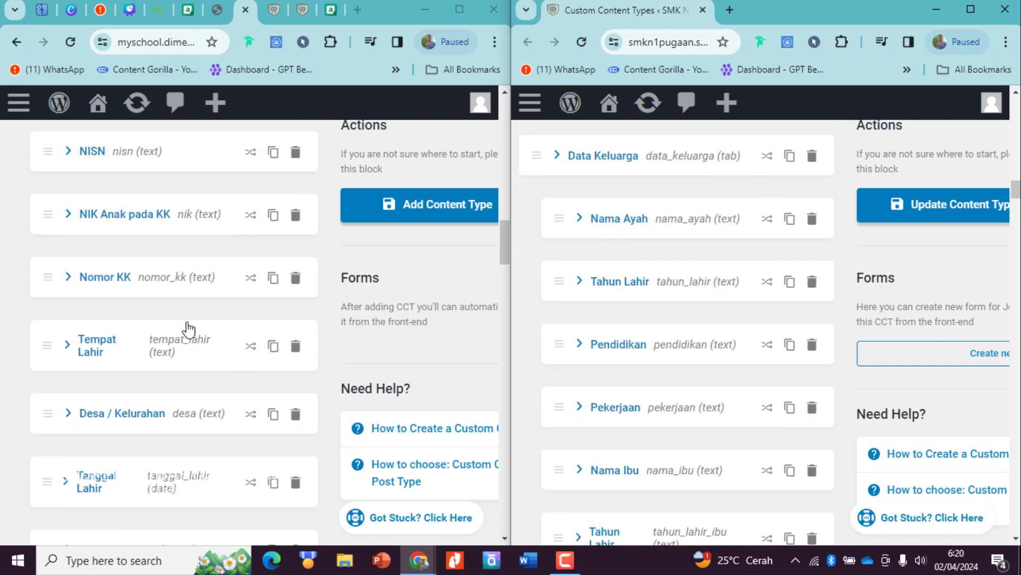
# Change the Tempat Lahir field's type to Date and collapse the field.
pyautogui.click(178, 424)
pyautogui.scroll(-6, 209, 459)
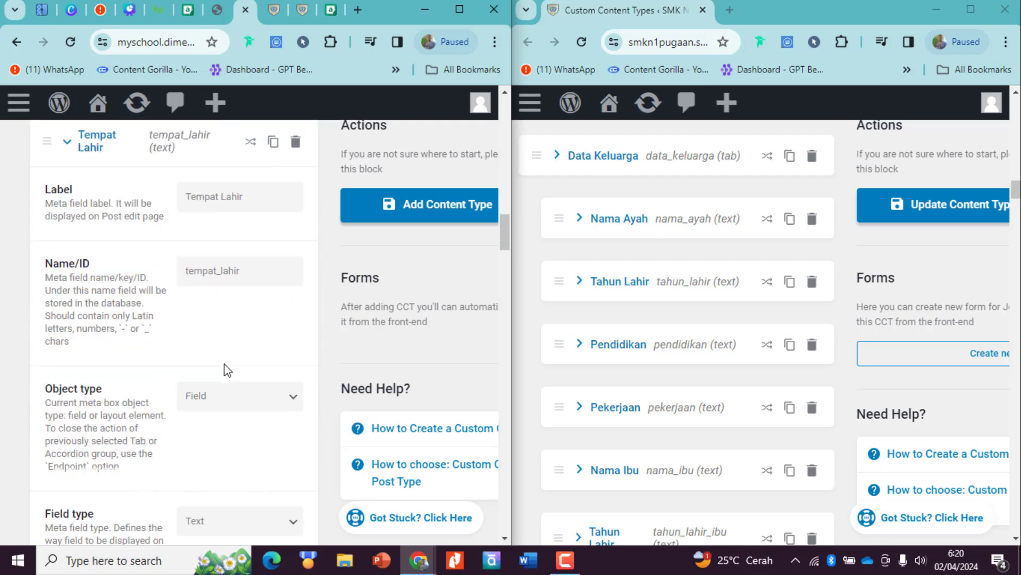
pyautogui.click(209, 433)
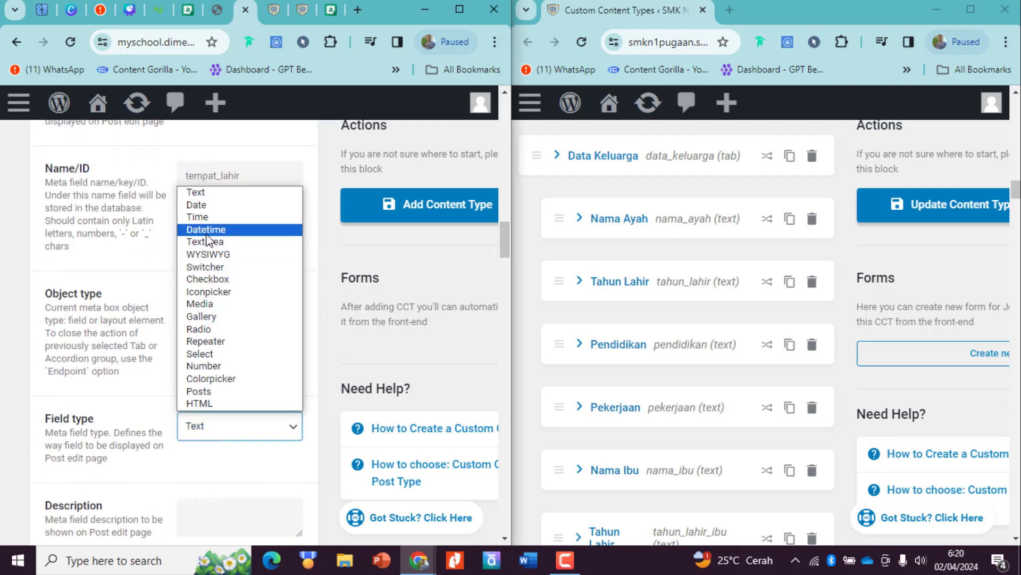
pyautogui.click(211, 206)
pyautogui.scroll(-3, 210, 451)
pyautogui.scroll(8, 210, 450)
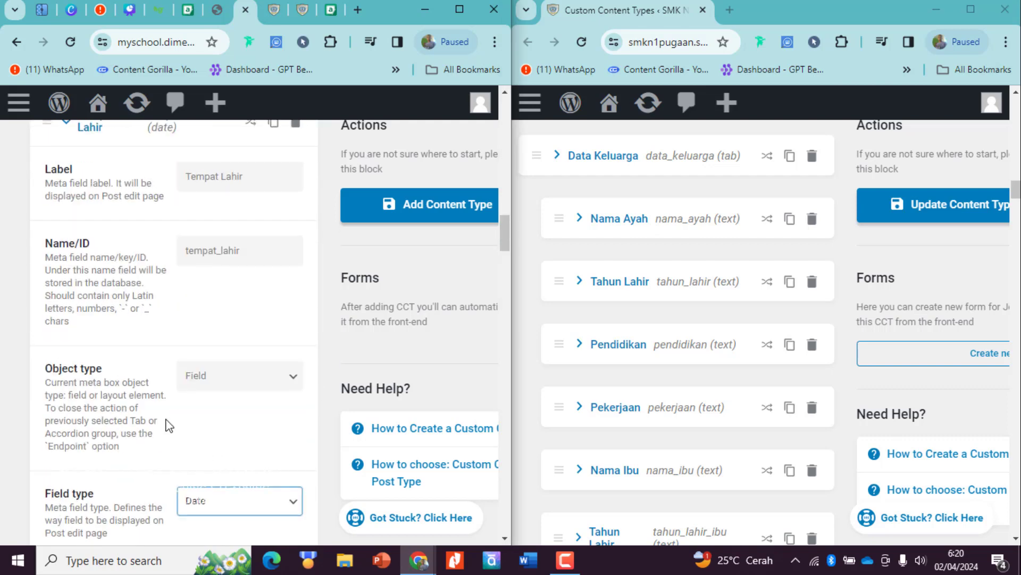
pyautogui.click(69, 346)
pyautogui.scroll(-11, 161, 386)
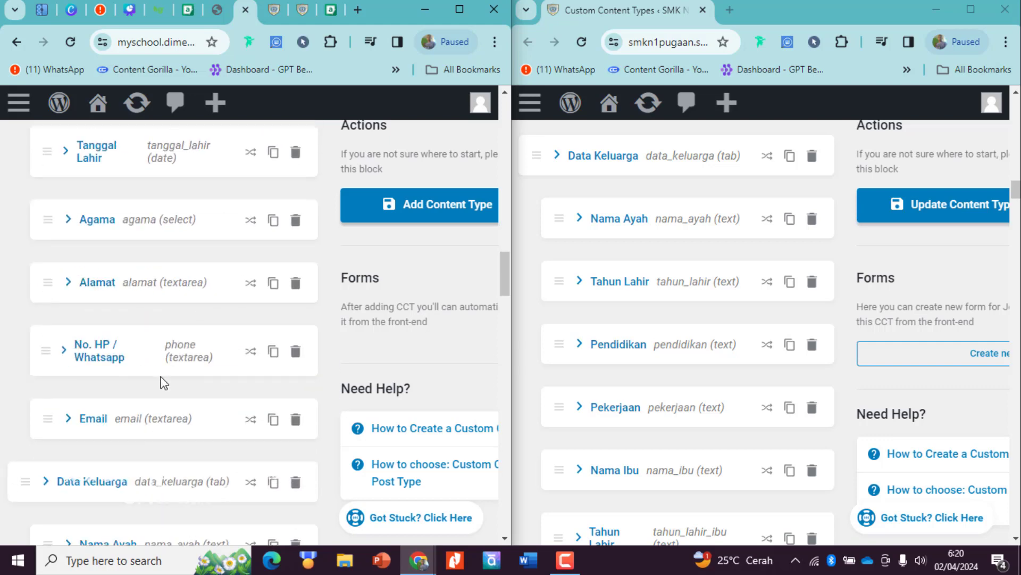
# Try to regenerate the name/ID of the Tanggal Lahir field under Data Keluarga from its label.
pyautogui.click(193, 272)
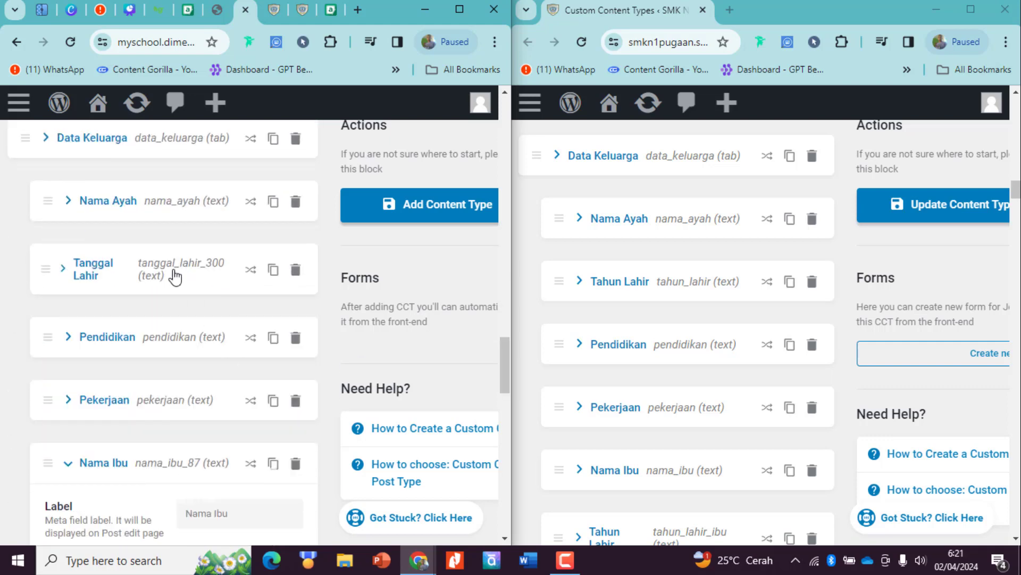
pyautogui.click(129, 274)
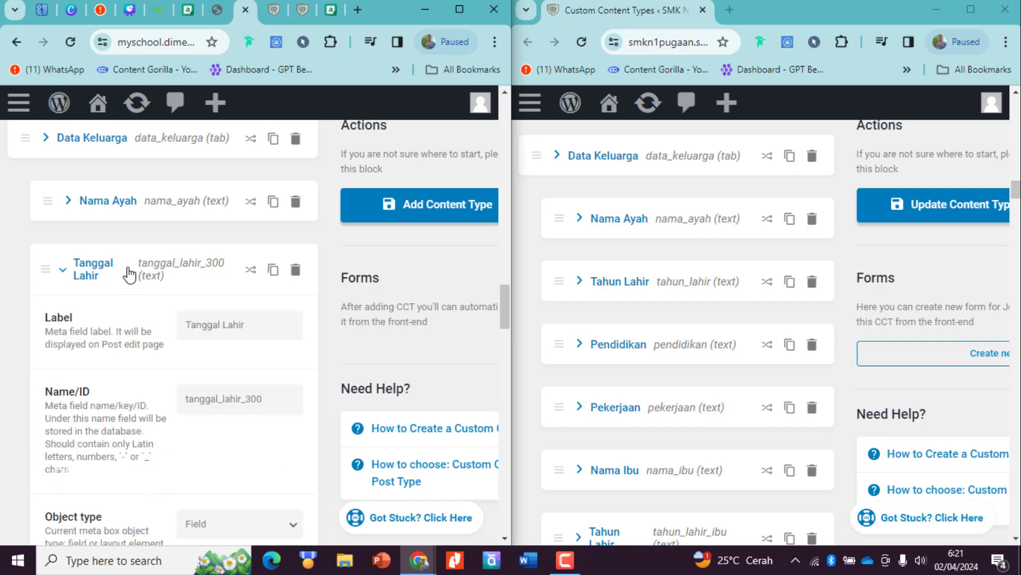
pyautogui.doubleClick(266, 398)
pyautogui.click(282, 330)
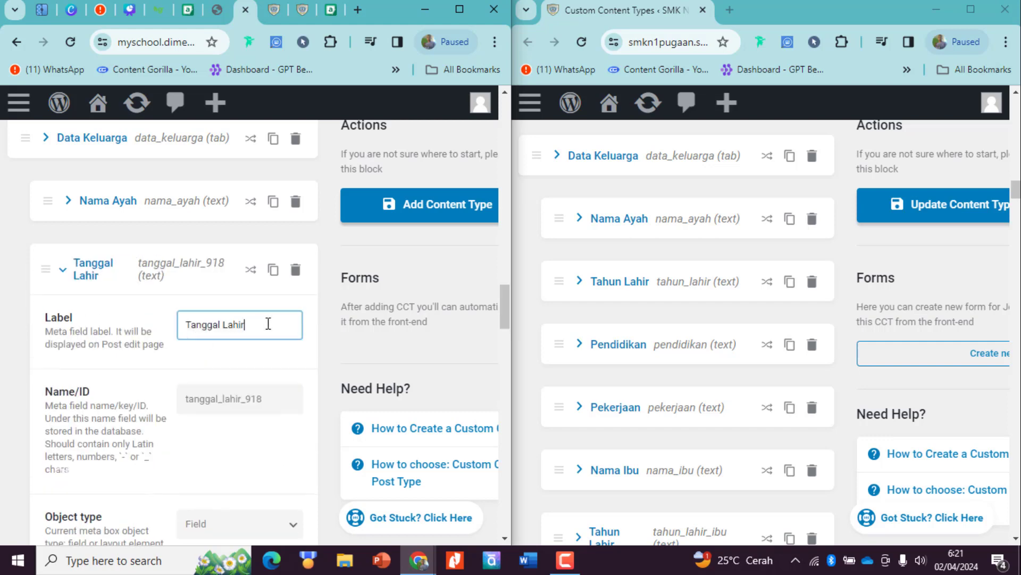
pyautogui.click(242, 400)
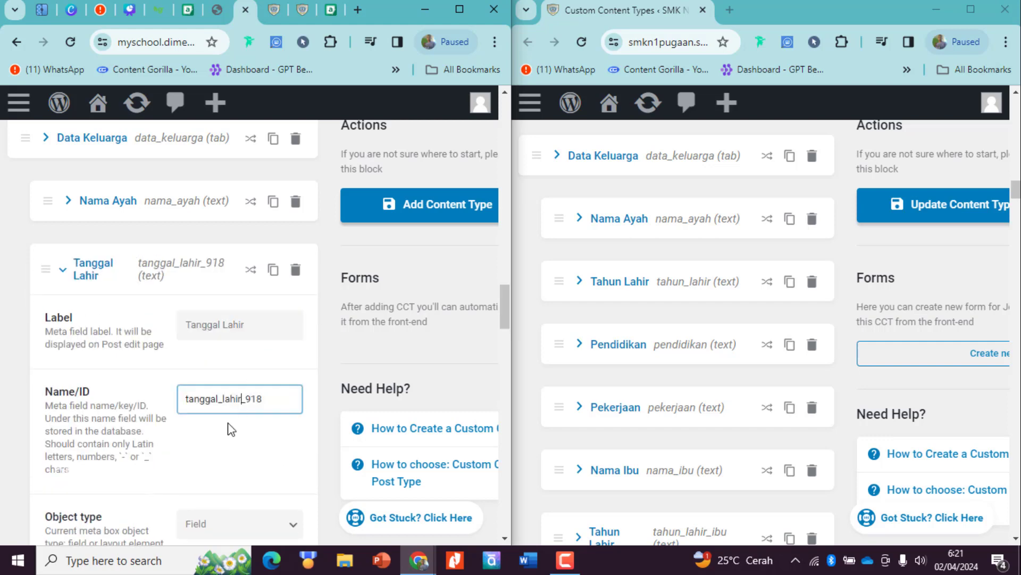
# Set the field type of Tanggal Lahir under Data Keluarga to Date.
pyautogui.scroll(-2, 221, 341)
pyautogui.scroll(1, 215, 313)
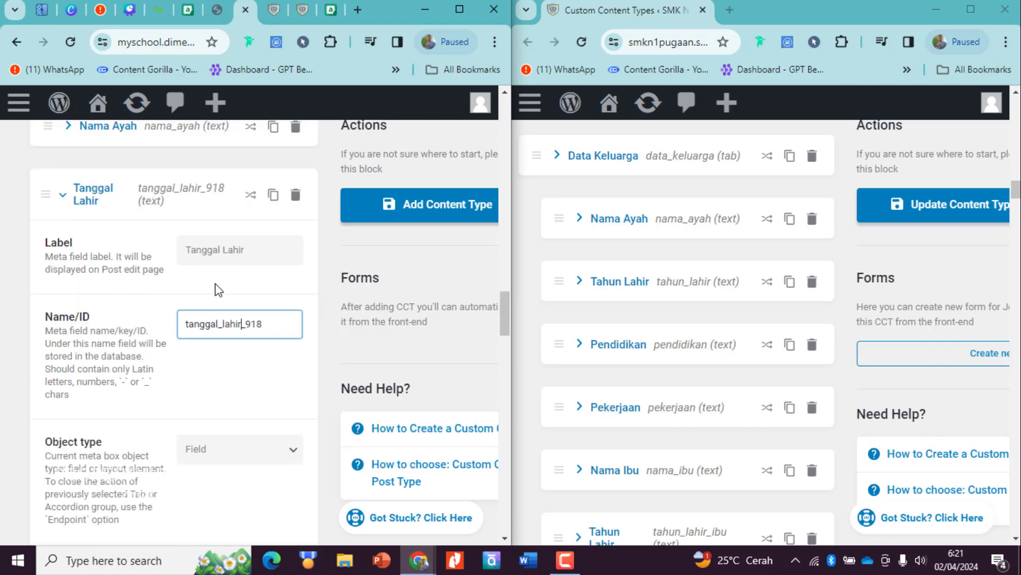
pyautogui.scroll(-1, 203, 463)
pyautogui.click(242, 499)
pyautogui.press('Down')
pyautogui.press('Return')
pyautogui.scroll(-2, 227, 520)
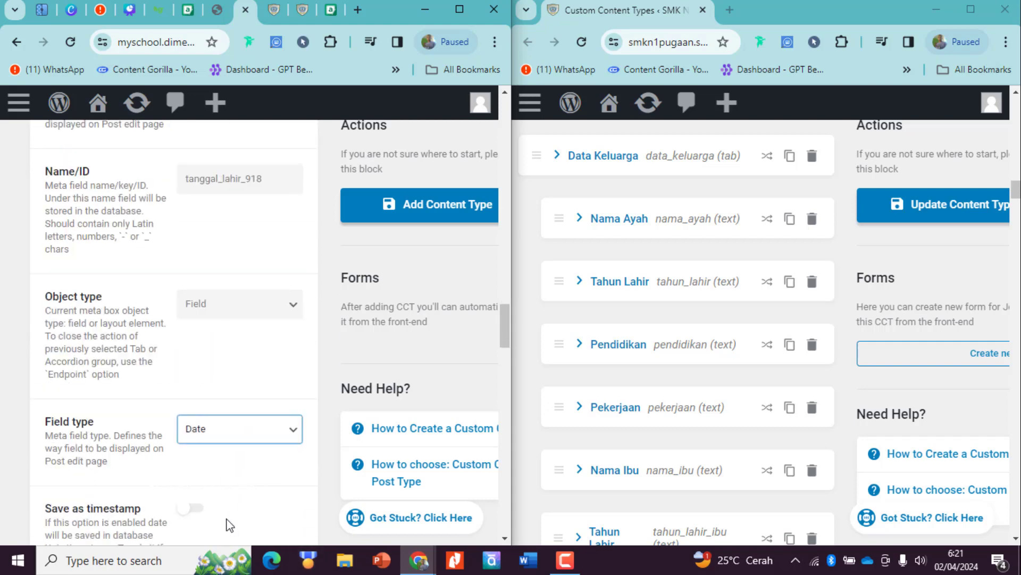
# Clear the Tanggal Lahir field's name/ID and let it regenerate from the label.
pyautogui.scroll(2, 258, 325)
pyautogui.click(252, 254)
pyautogui.doubleClick(255, 260)
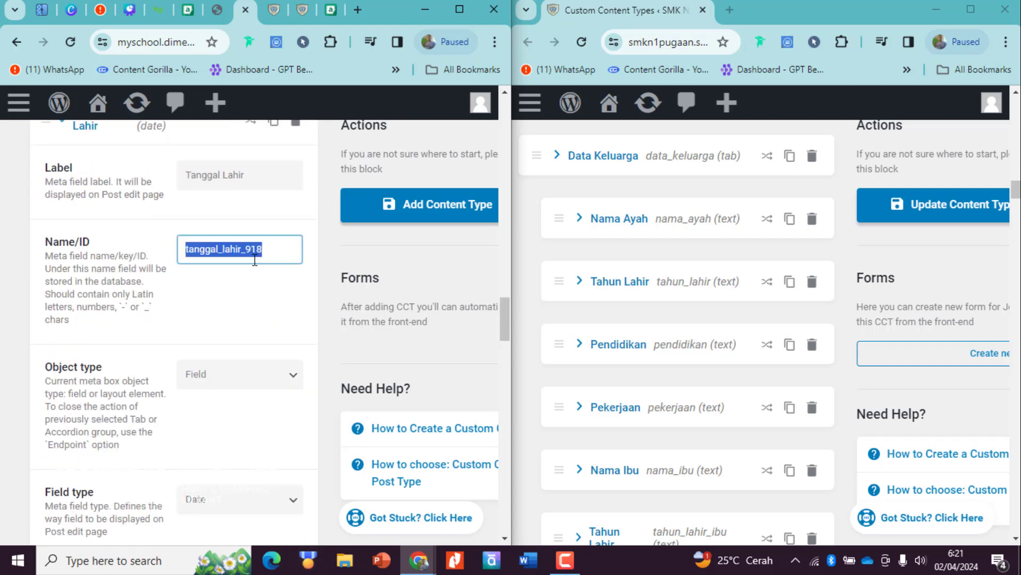
pyautogui.press('BackSpace')
pyautogui.scroll(2, 211, 383)
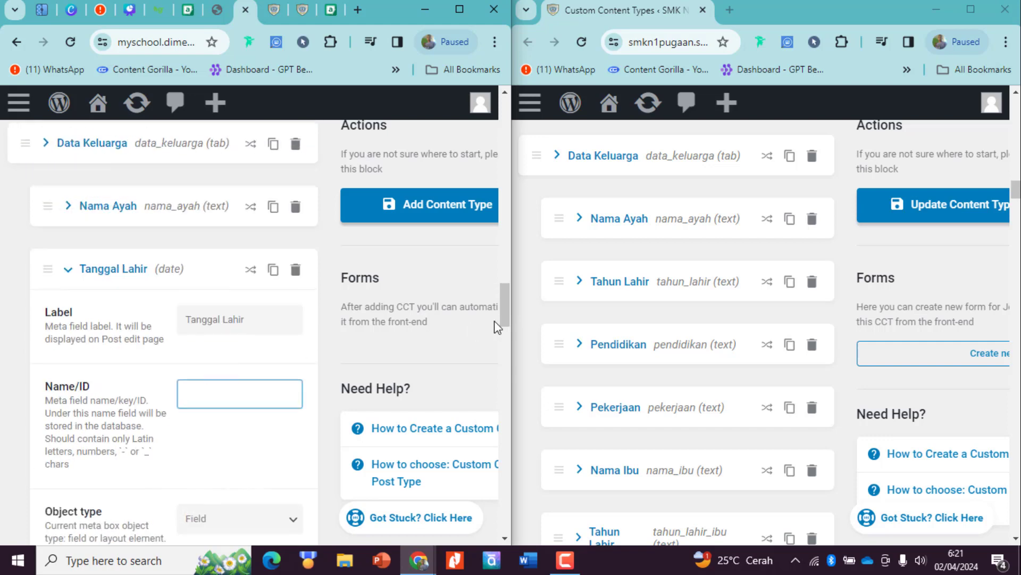
pyautogui.click(233, 347)
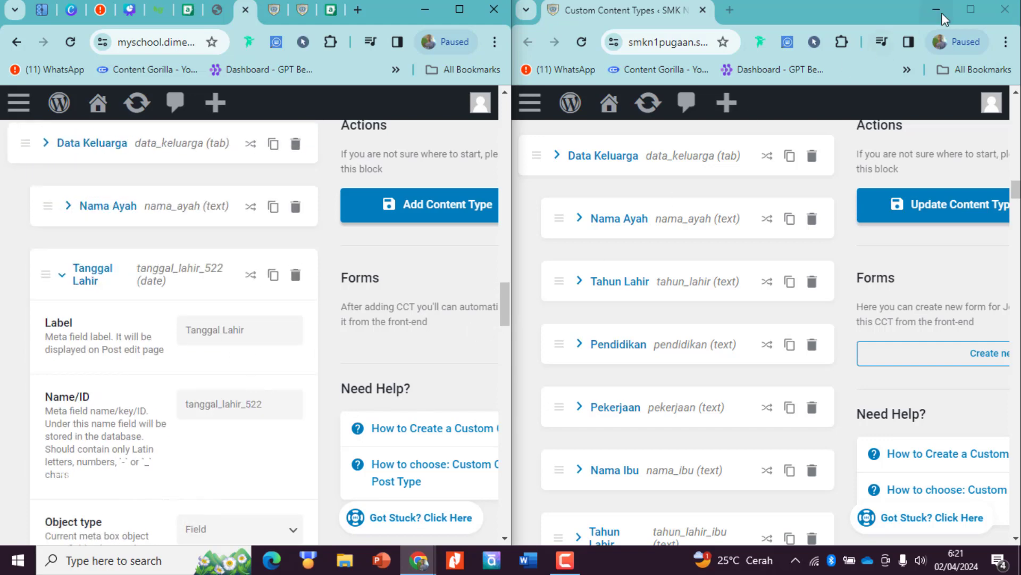
# Examine the reference site's Tanggal Lahir field settings and the labels and IDs of the parent fields under Data Keluarga.
pyautogui.scroll(-10, 623, 360)
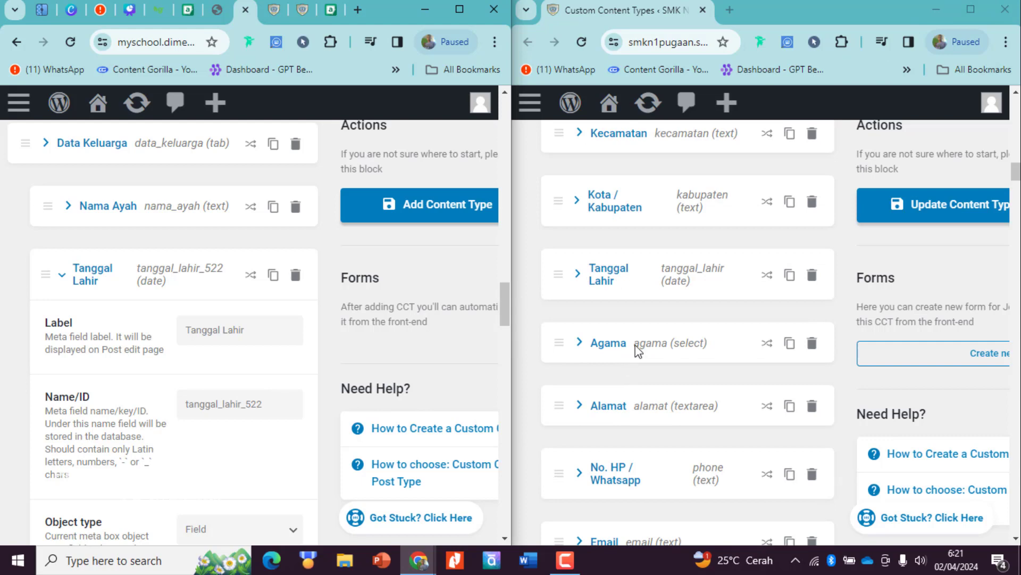
pyautogui.scroll(5, 636, 346)
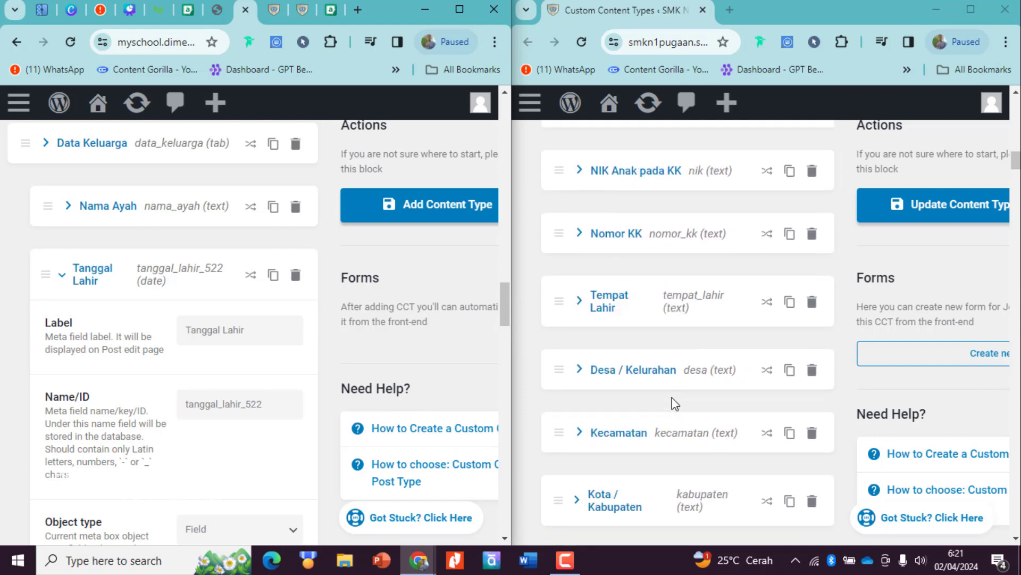
pyautogui.scroll(-5, 676, 404)
pyautogui.click(690, 272)
pyautogui.scroll(-3, 743, 349)
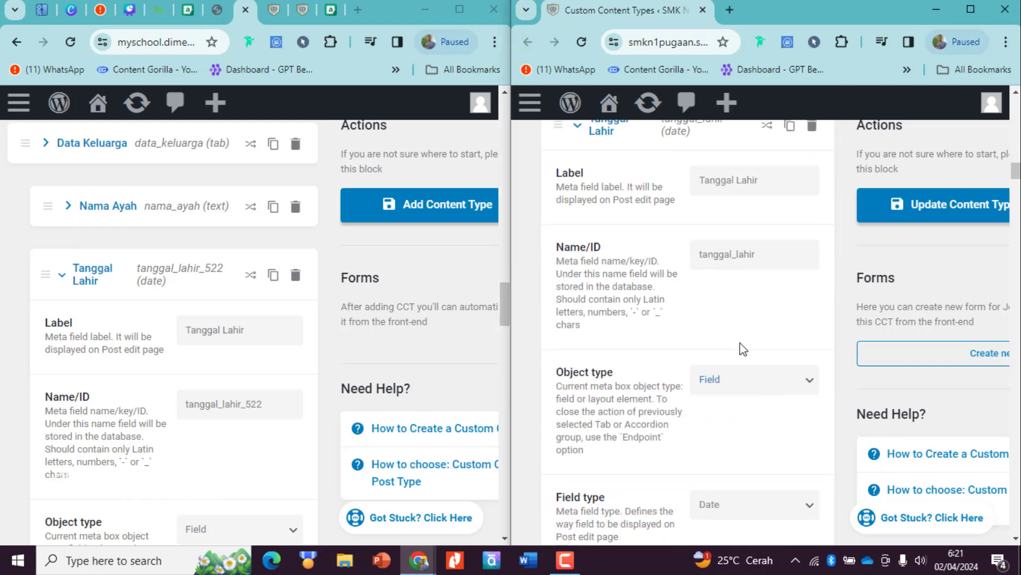
pyautogui.scroll(1, 716, 262)
pyautogui.click(634, 200)
pyautogui.scroll(-5, 695, 369)
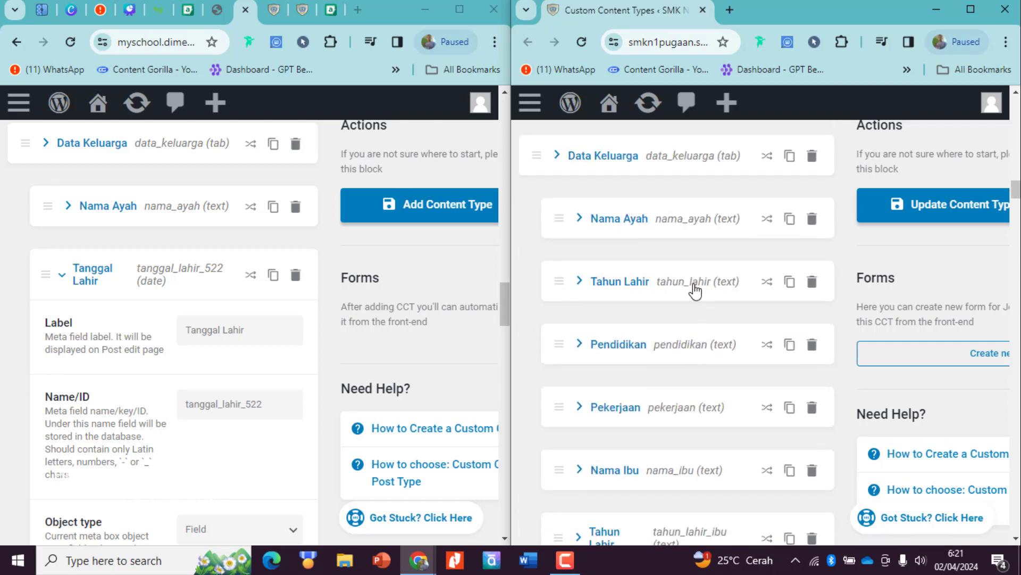
pyautogui.scroll(-4, 652, 418)
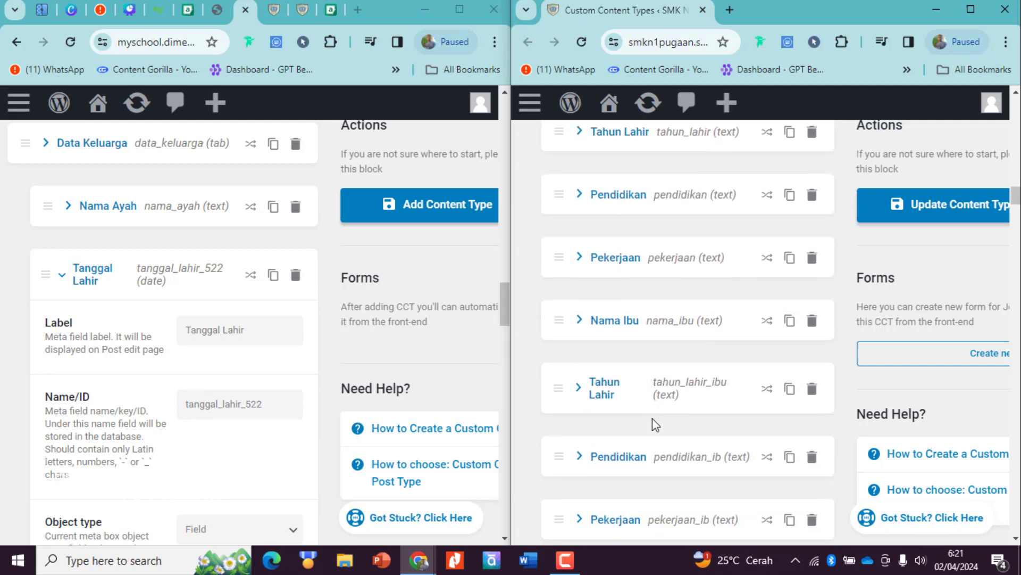
pyautogui.scroll(-1, 665, 346)
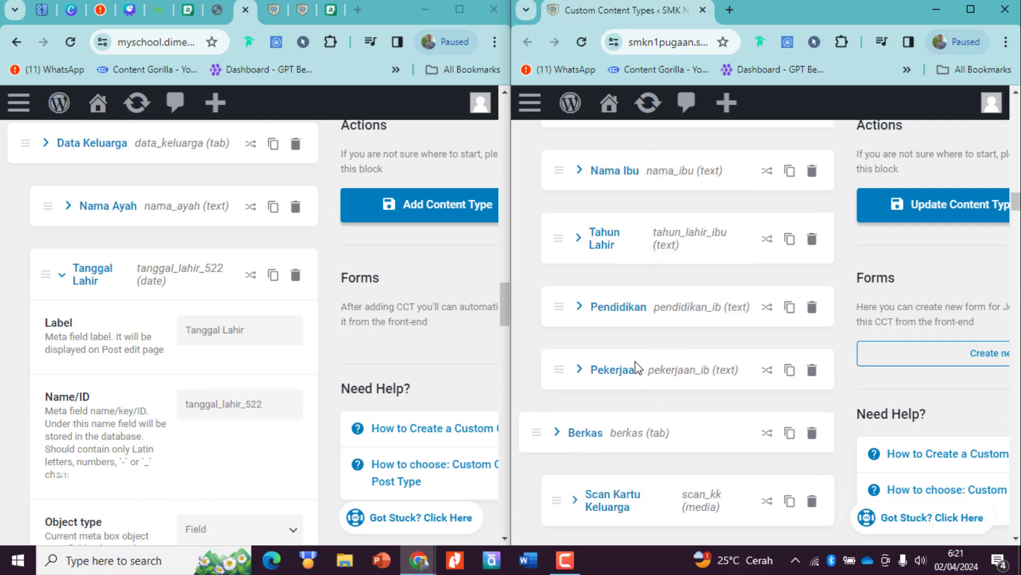
pyautogui.scroll(2, 654, 312)
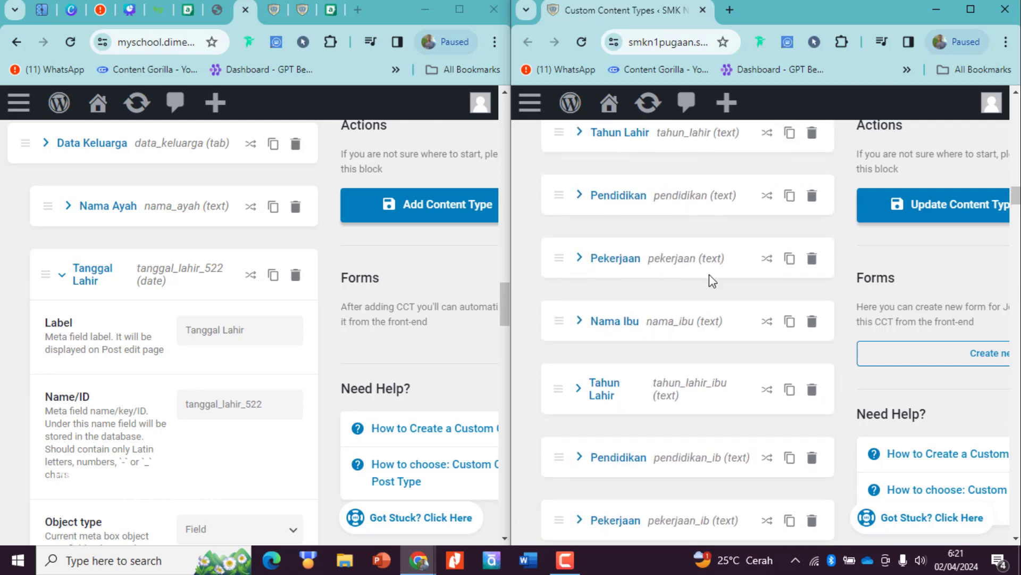
pyautogui.scroll(2, 642, 257)
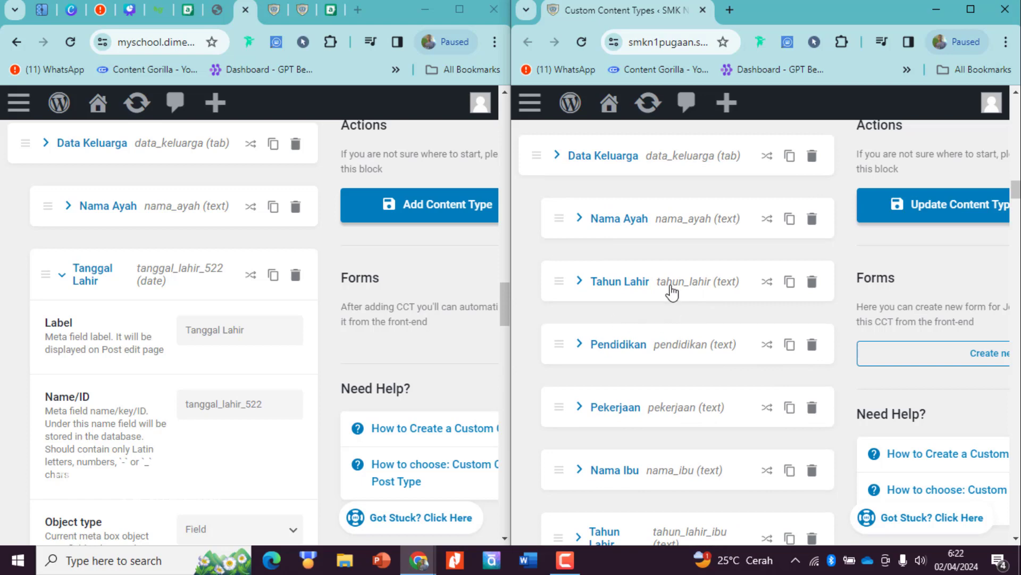
pyautogui.scroll(3, 127, 455)
# Collapse the Tanggal Lahir and Nama Ibu fields under Data Keluarga in the new content type.
pyautogui.click(68, 426)
pyautogui.scroll(-3, 137, 385)
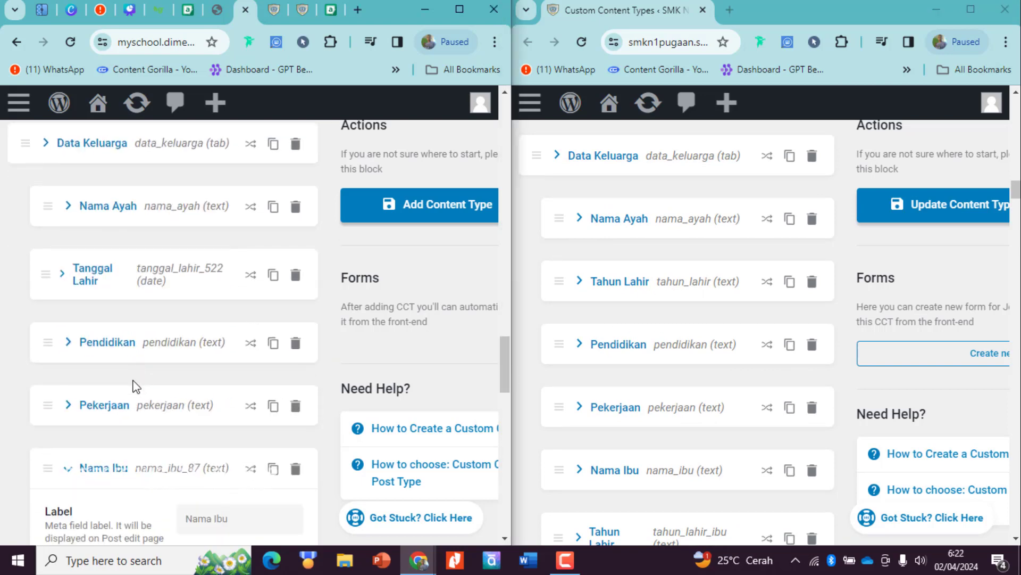
pyautogui.scroll(-4, 130, 389)
pyautogui.click(68, 245)
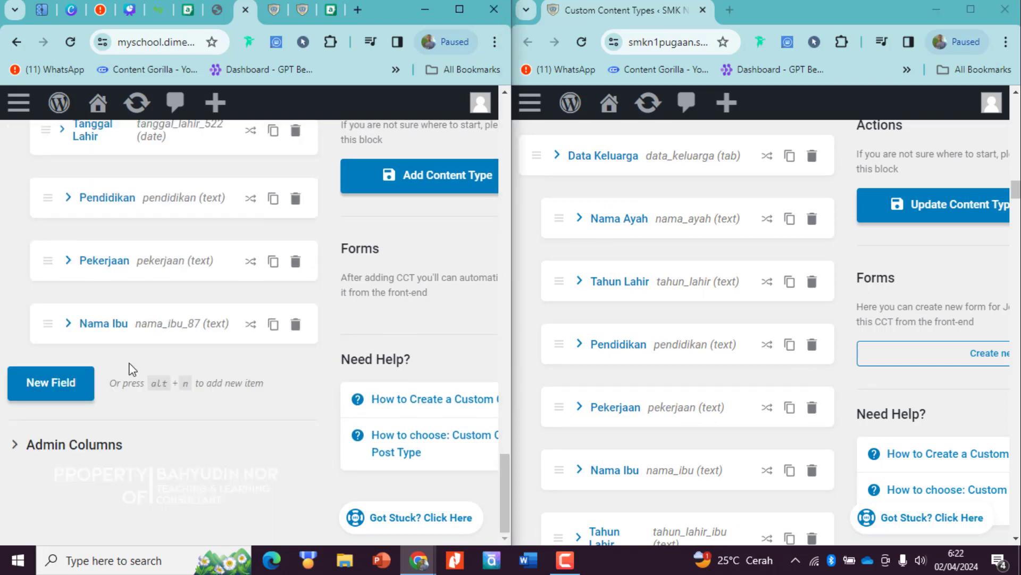
# Reopen the Tanggal Lahir field below Nama Ayah and change its label to Tanggal Lahir Ayah.
pyautogui.scroll(2, 130, 391)
pyautogui.scroll(1, 135, 340)
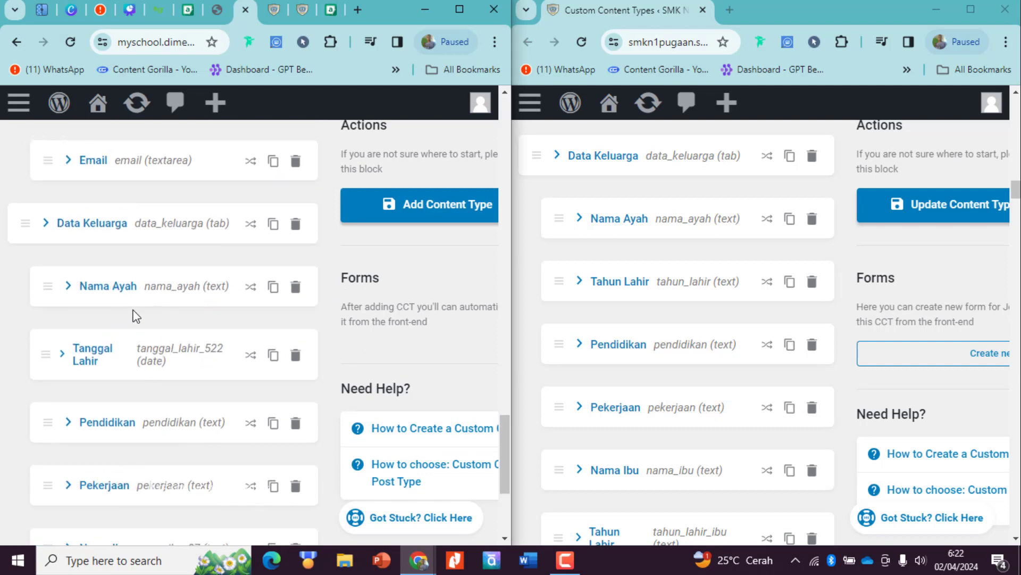
pyautogui.click(165, 372)
pyautogui.scroll(-1, 228, 417)
pyautogui.click(229, 412)
pyautogui.click(258, 333)
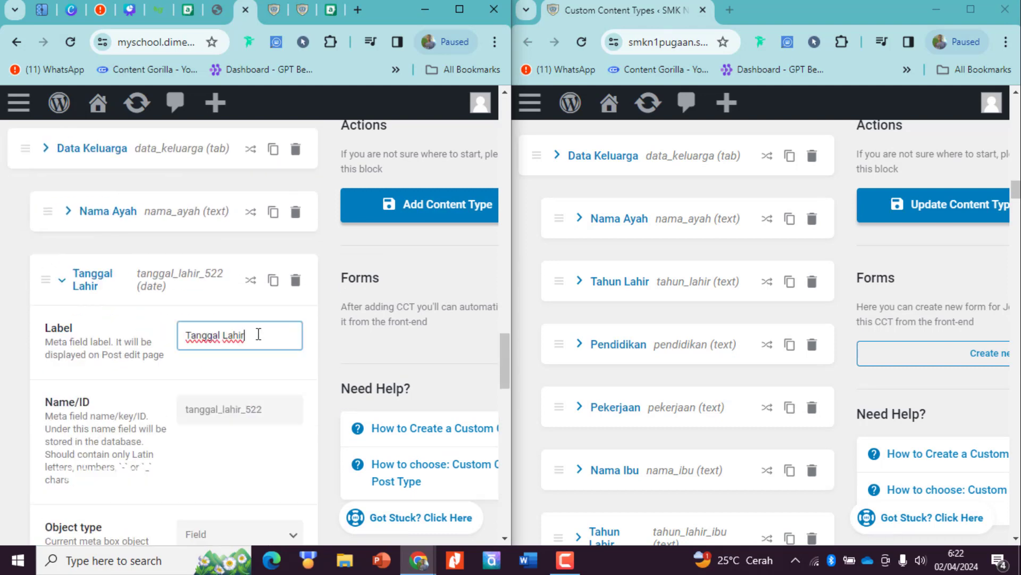
pyautogui.tripleClick(259, 333)
pyautogui.click(259, 331)
pyautogui.write('Ayah')
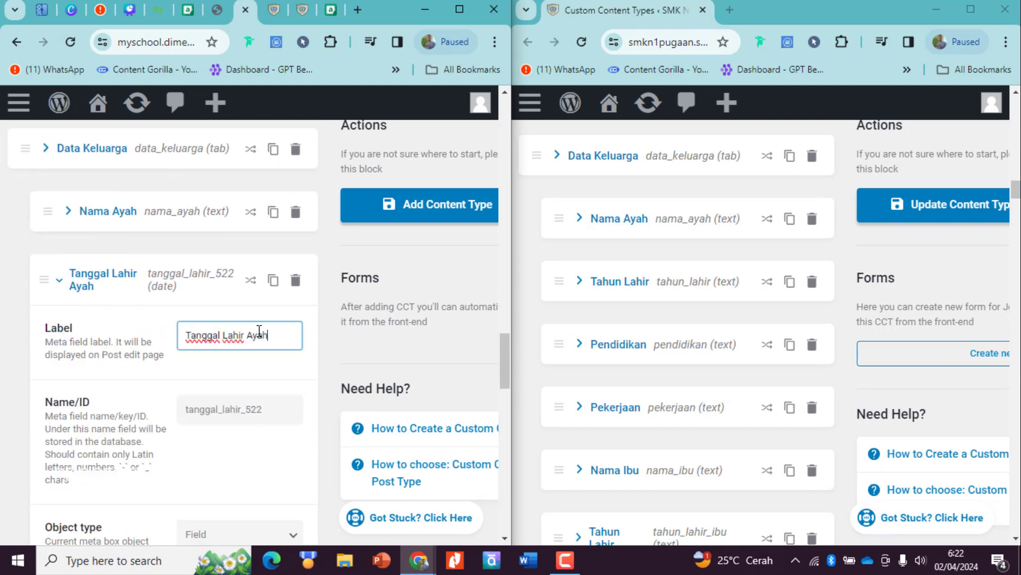
# Clear the Tanggal Lahir Ayah field's name/ID so that it regenerates from the new label.
pyautogui.click(264, 415)
pyautogui.doubleClick(264, 415)
pyautogui.press('BackSpace')
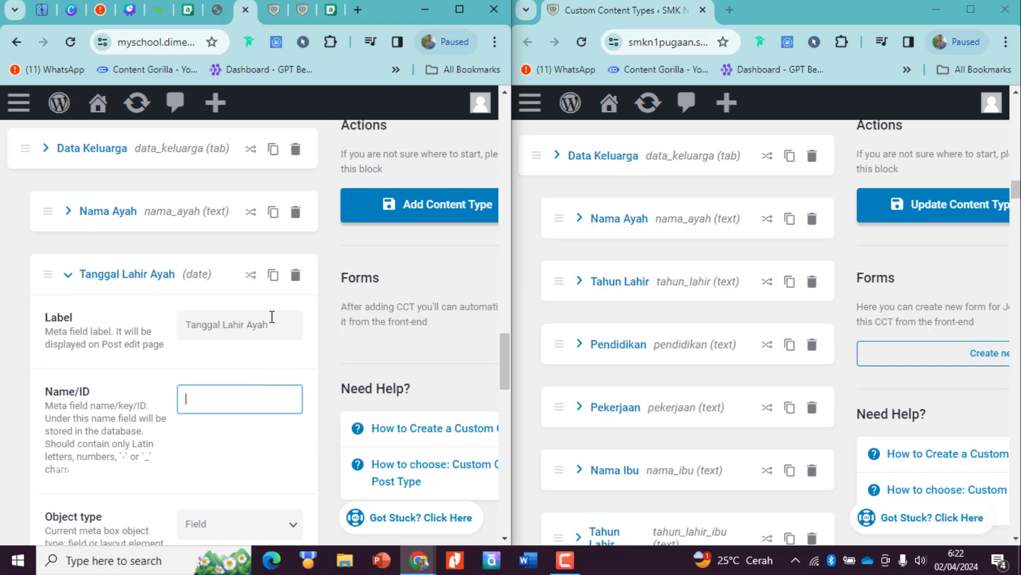
pyautogui.click(260, 341)
pyautogui.scroll(-7, 230, 418)
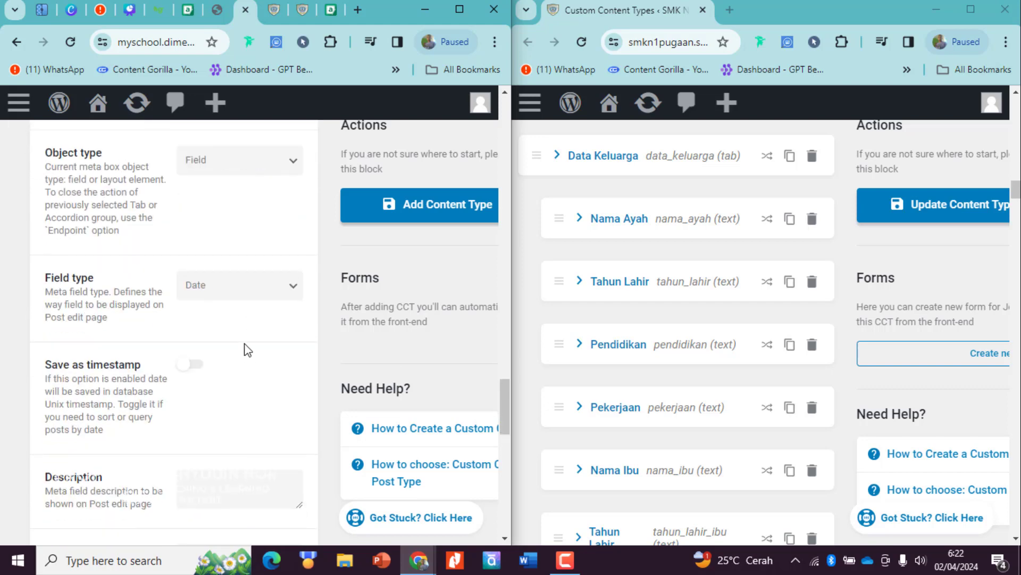
# Collapse the Tanggal Lahir Ayah field under Data Keluarga in the new content type.
pyautogui.scroll(7, 273, 392)
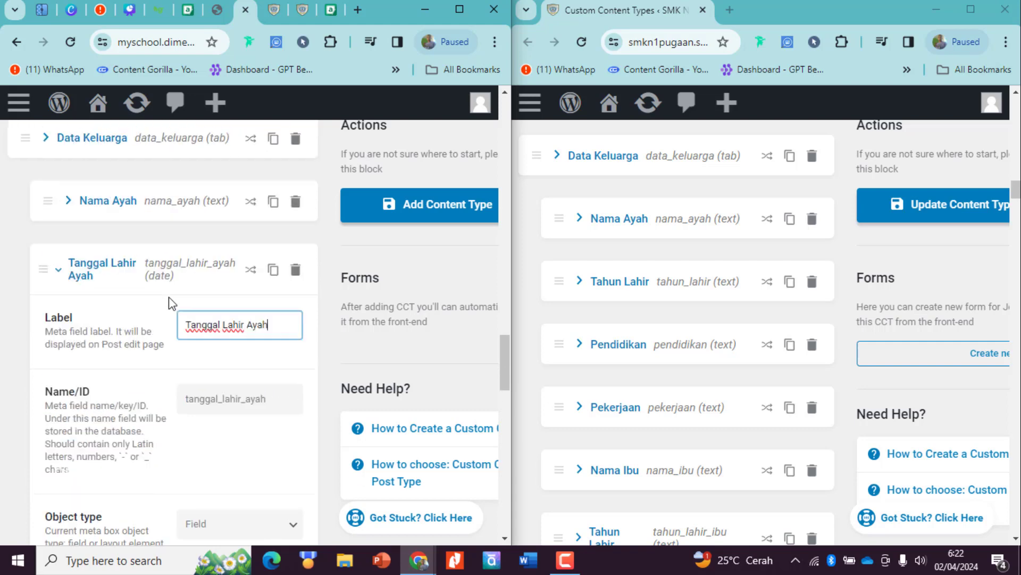
pyautogui.click(58, 279)
# Change the Tempat Lahir field's type to Text and collapse the field.
pyautogui.scroll(15, 129, 333)
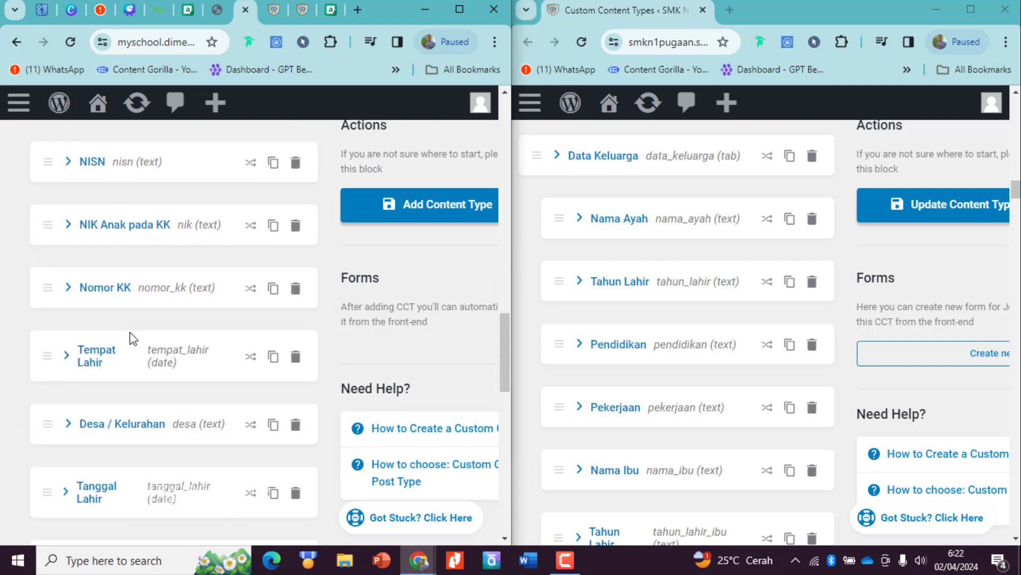
pyautogui.scroll(-7, 133, 336)
pyautogui.scroll(-3, 178, 282)
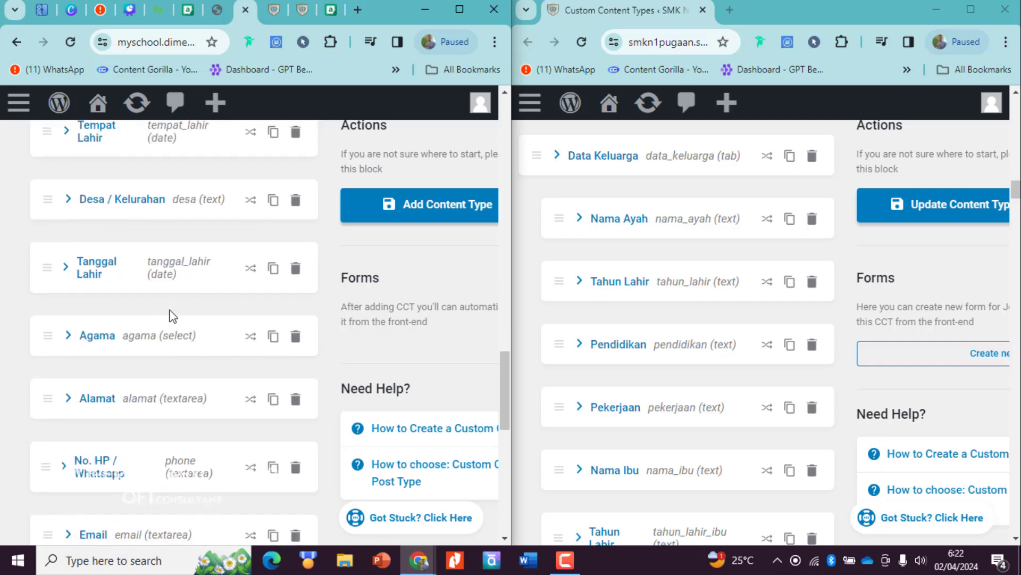
pyautogui.scroll(1, 146, 277)
pyautogui.click(174, 210)
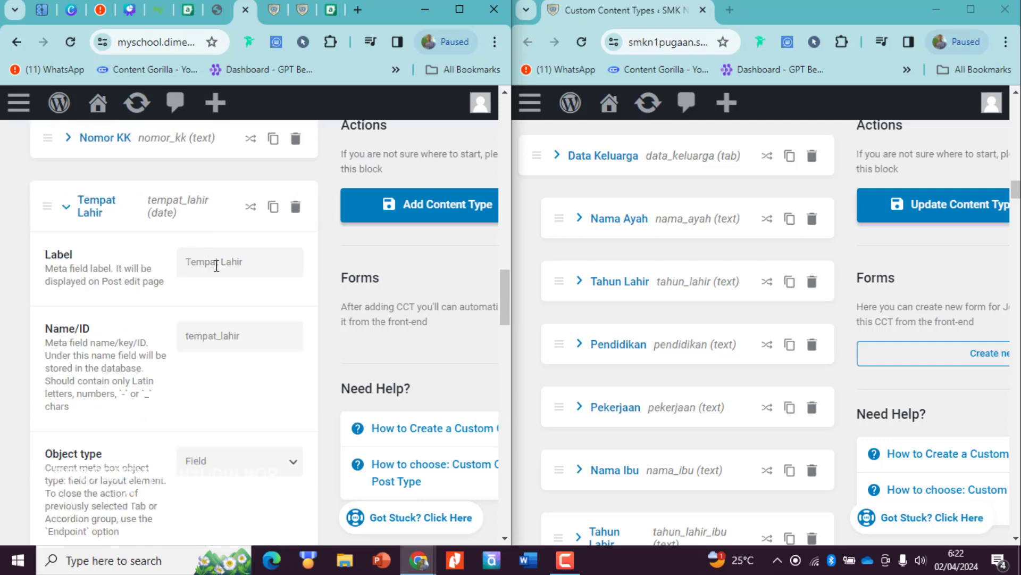
pyautogui.scroll(-3, 234, 436)
pyautogui.click(244, 446)
pyautogui.press('Up')
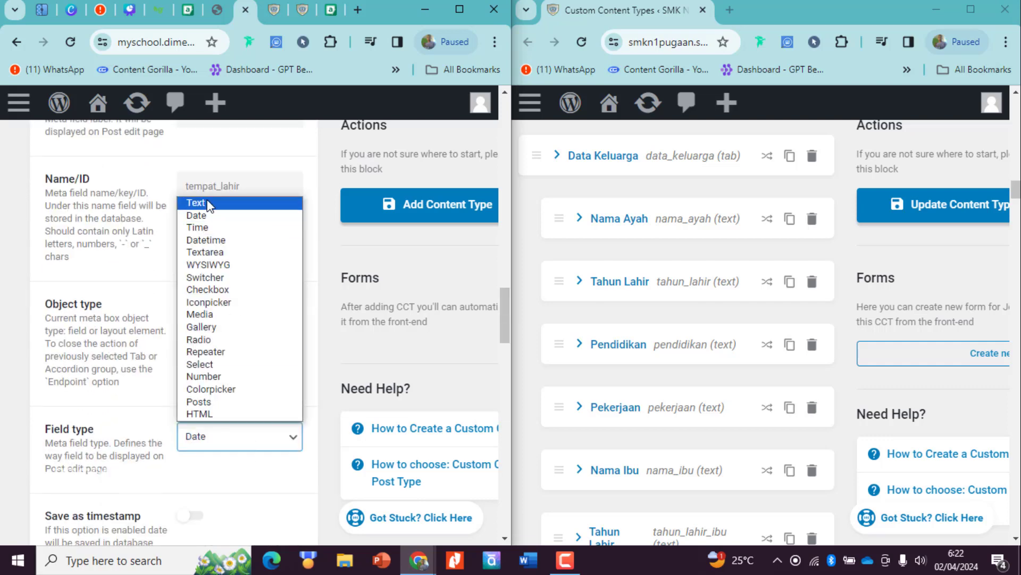
pyautogui.press('Return')
pyautogui.scroll(2, 173, 304)
pyautogui.click(87, 218)
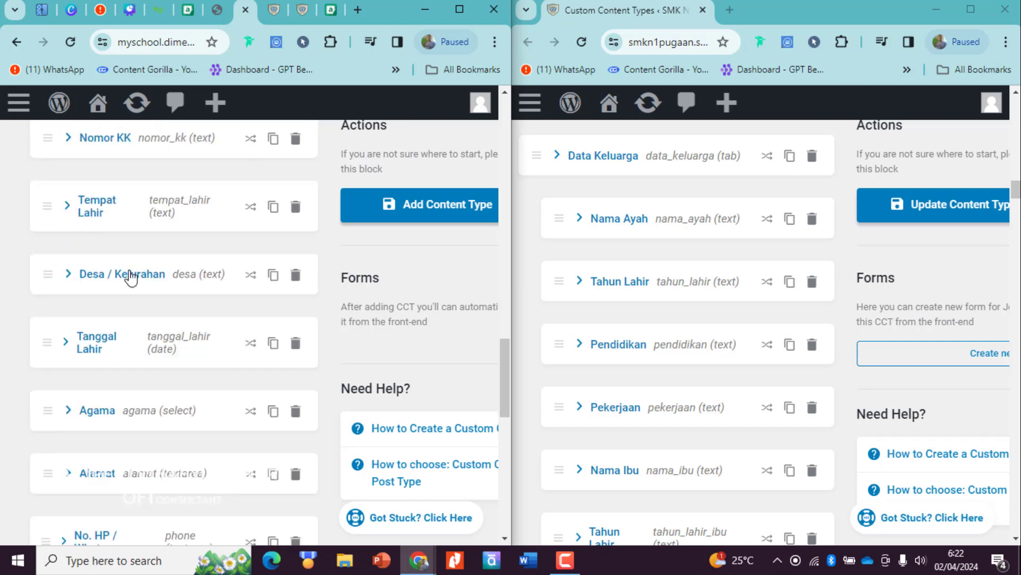
# Review the labels, IDs and types of the new content type's fields, down to the last field under Data Keluarga.
pyautogui.scroll(-1, 160, 290)
pyautogui.scroll(-4, 194, 305)
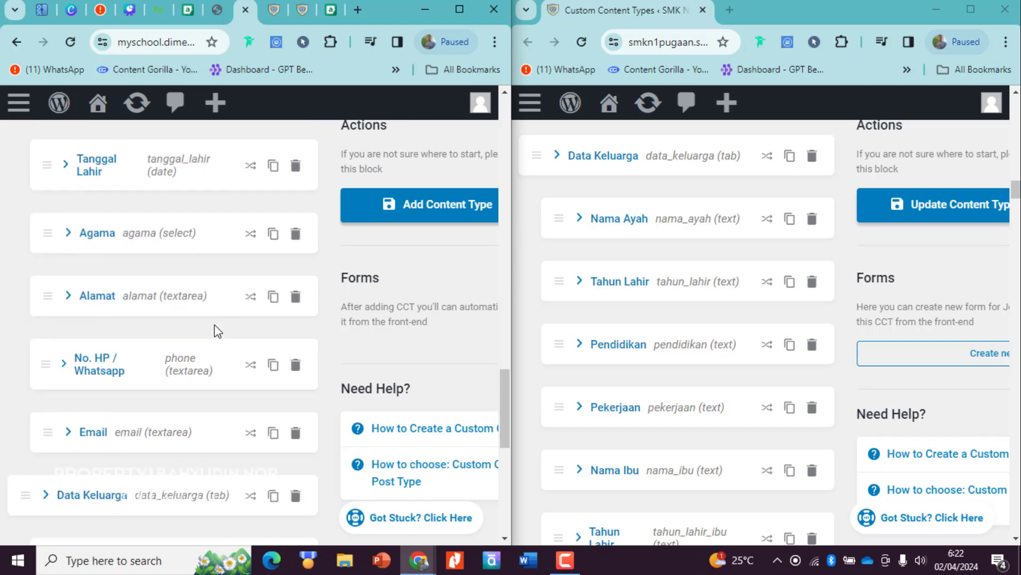
pyautogui.scroll(-1, 160, 270)
pyautogui.scroll(-1, 133, 297)
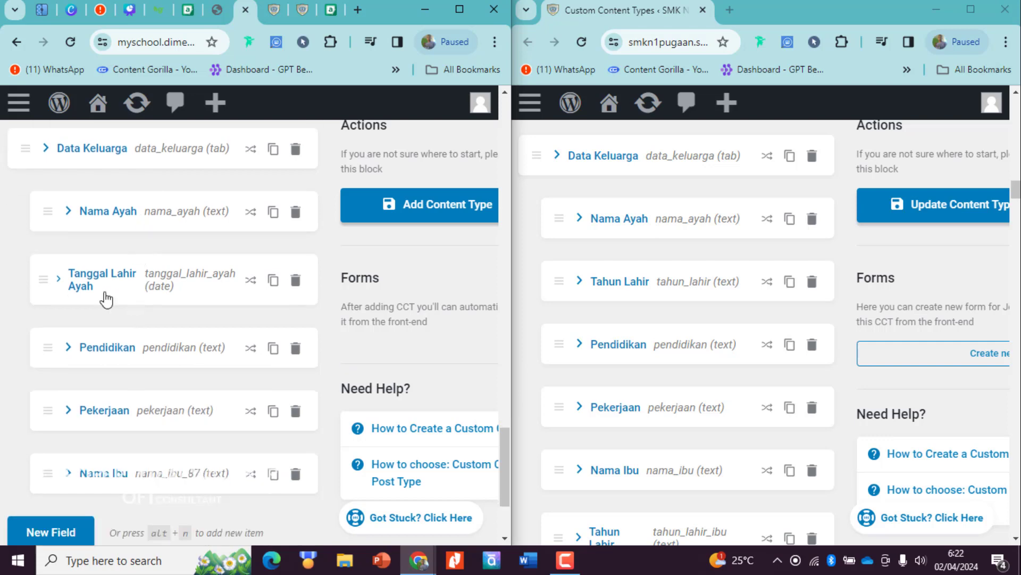
pyautogui.scroll(-2, 195, 299)
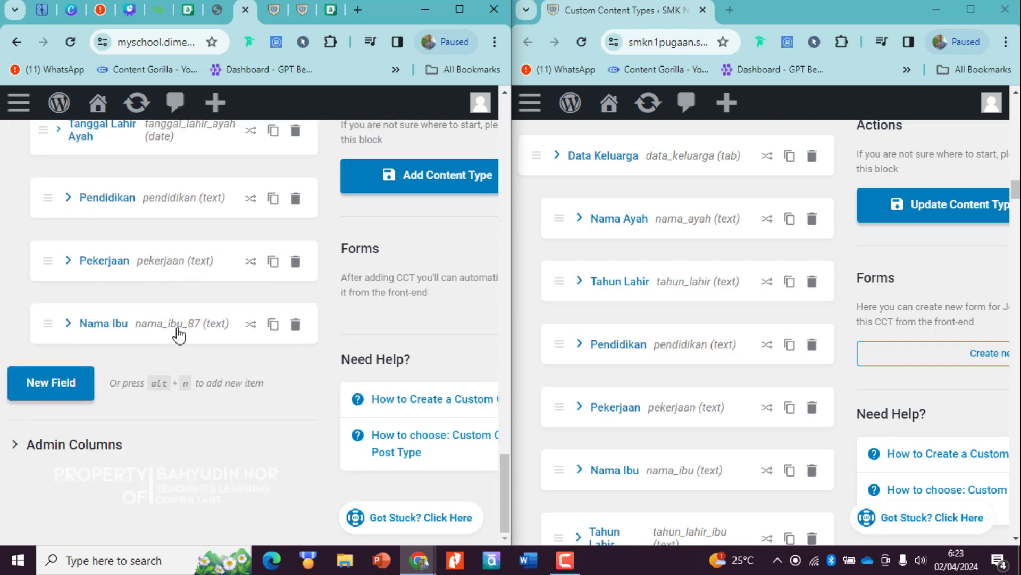
pyautogui.scroll(1, 191, 435)
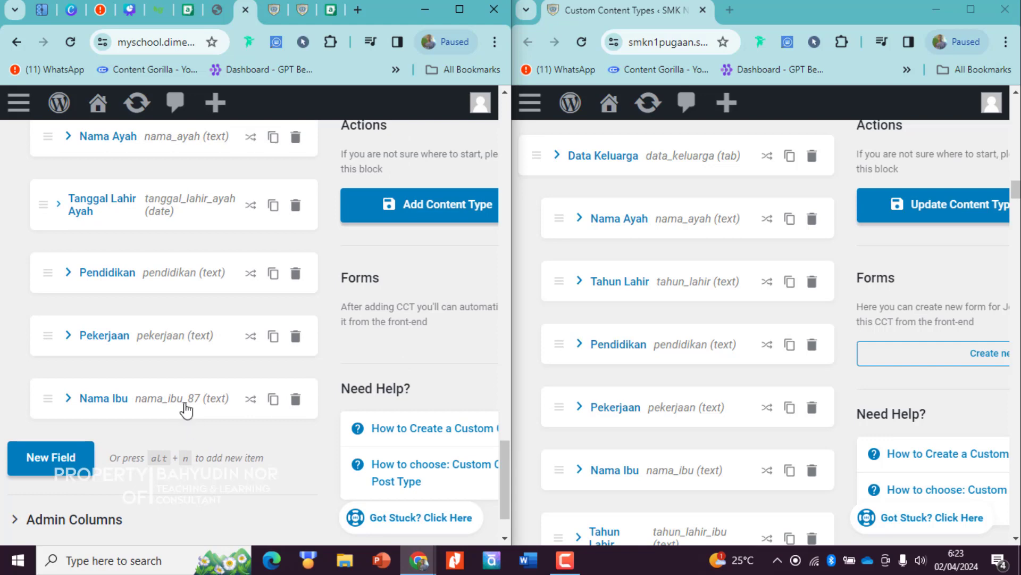
pyautogui.scroll(12, 179, 350)
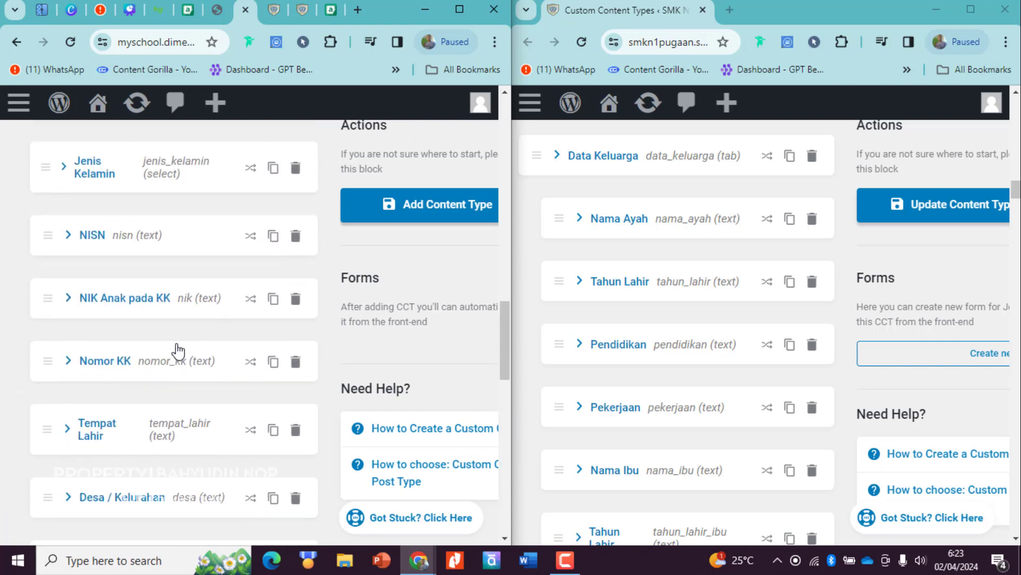
# Replace the Nama Ibu field's name/ID with one based on its label, nama_ibu, and collapse the field.
pyautogui.scroll(-12, 178, 351)
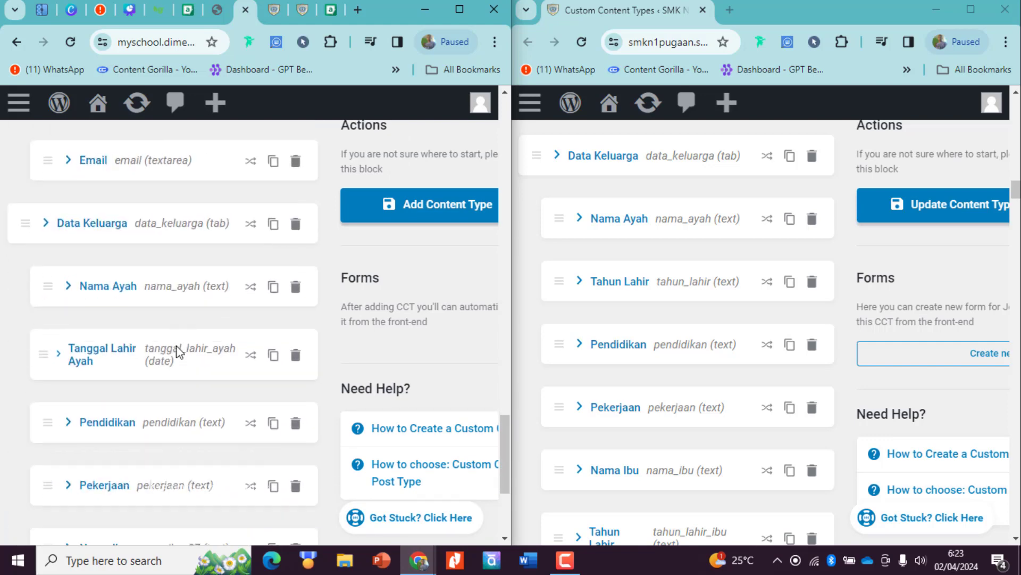
pyautogui.scroll(-4, 167, 319)
pyautogui.click(170, 321)
pyautogui.scroll(-3, 221, 295)
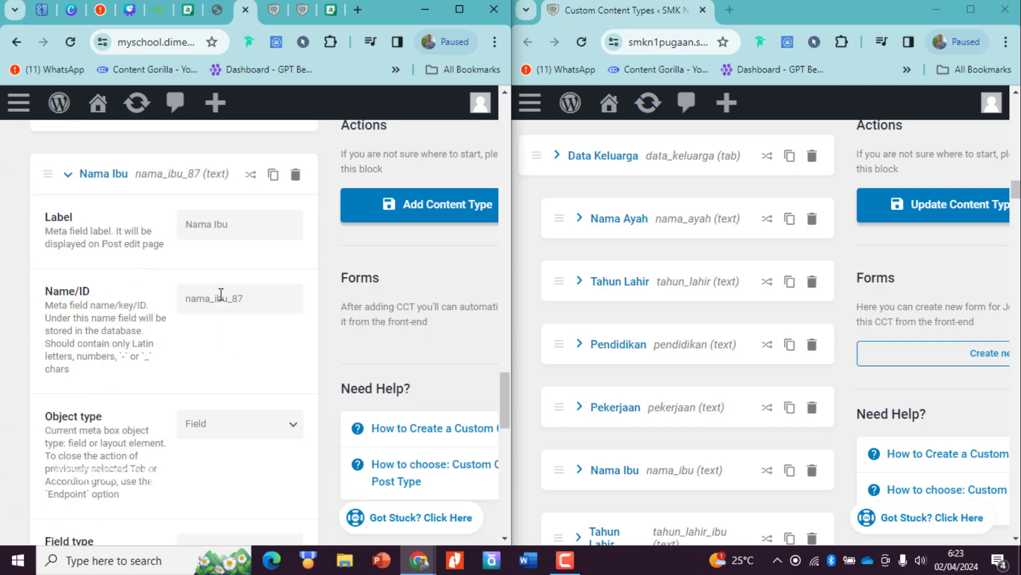
pyautogui.click(240, 231)
pyautogui.hotkey('ctrl', 'a')
pyautogui.hotkey('ctrl', 'c')
pyautogui.click(247, 298)
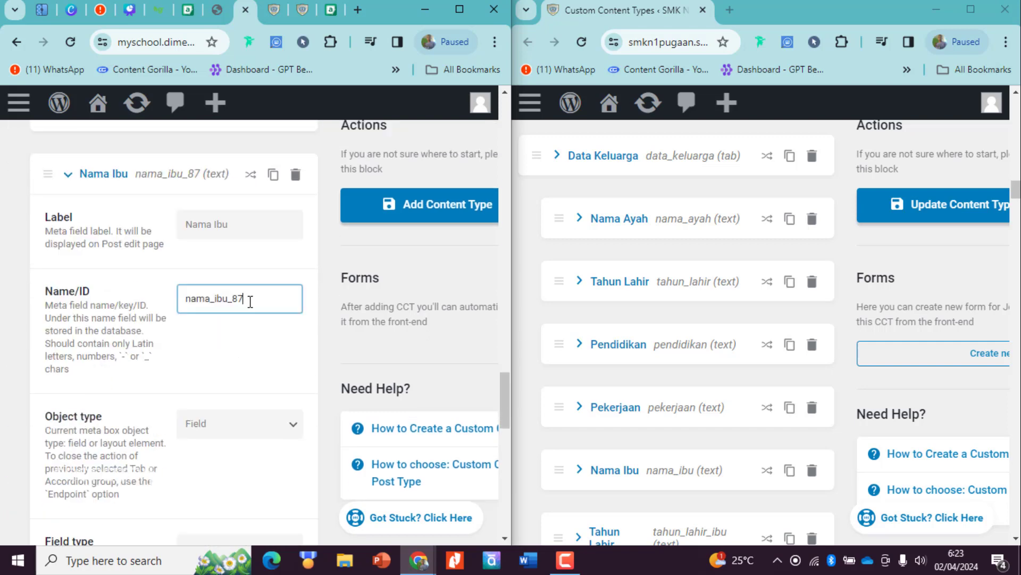
pyautogui.hotkey('ctrl', 'a')
pyautogui.hotkey('ctrl', 'v')
pyautogui.click(253, 339)
pyautogui.scroll(2, 264, 376)
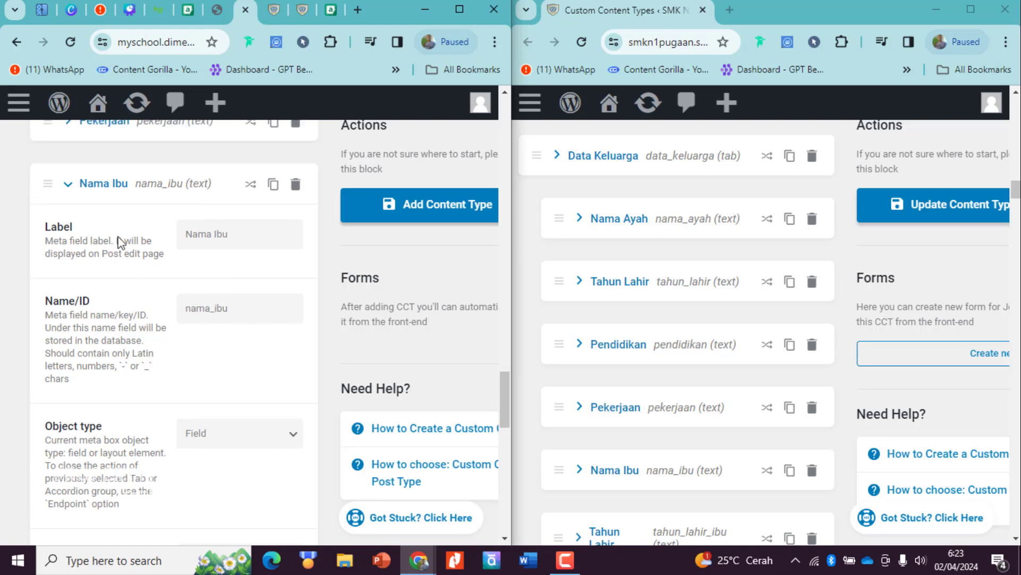
pyautogui.click(82, 255)
# Duplicate the Nama Ibu field and give the copy the label Tahun Lahir and the name/ID tahun_lahir.
pyautogui.scroll(-5, 549, 349)
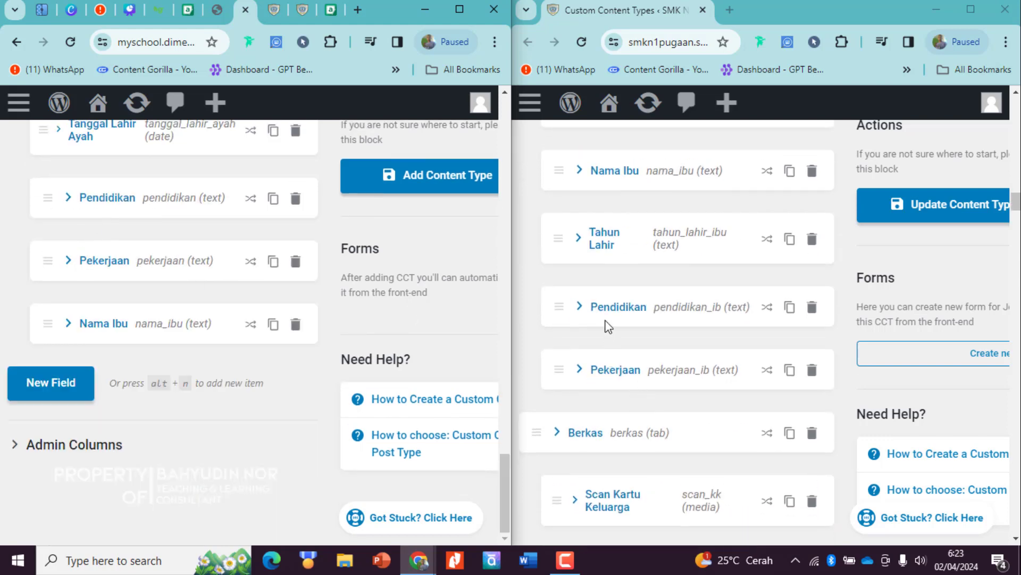
pyautogui.click(273, 324)
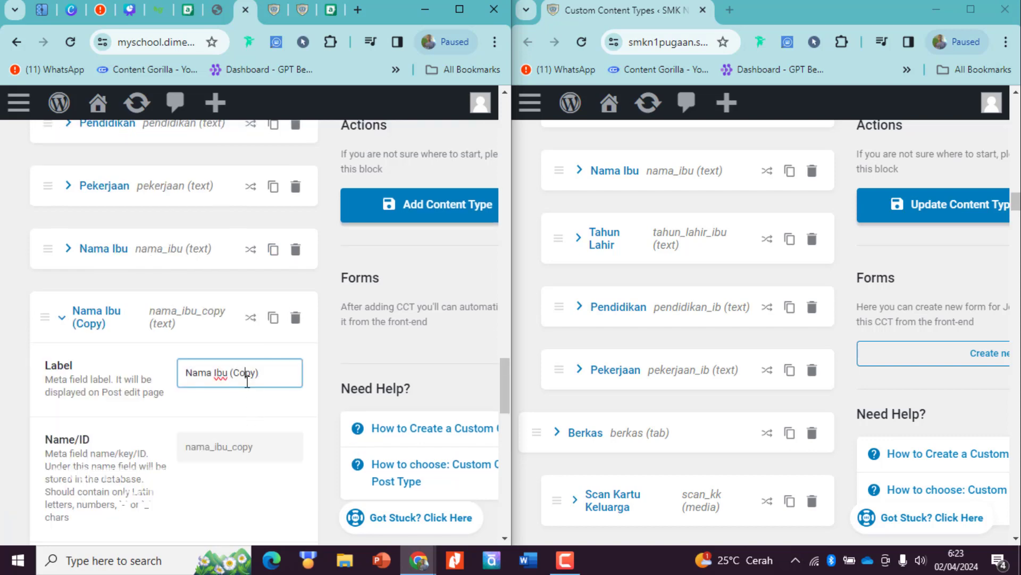
pyautogui.tripleClick(248, 379)
pyautogui.write('Tahu')
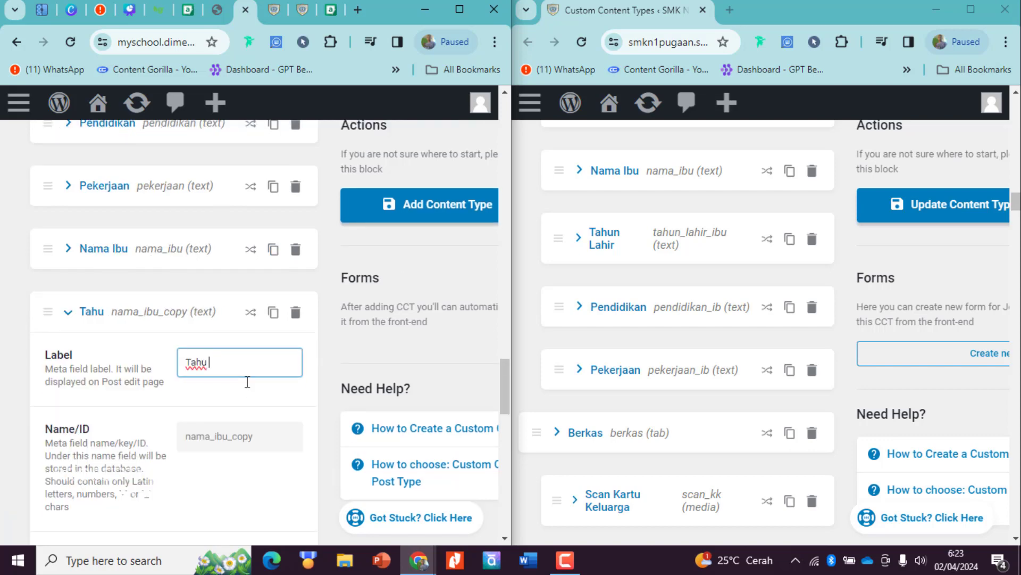
pyautogui.write('n Lahir')
pyautogui.hotkey('ctrl', 'a')
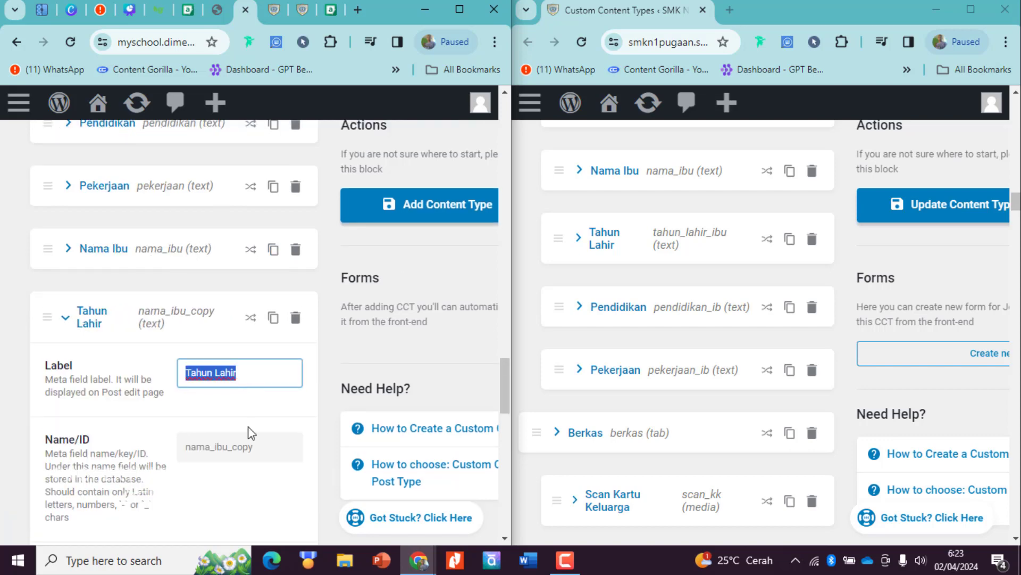
pyautogui.click(272, 447)
pyautogui.hotkey('ctrl', 'a')
pyautogui.write('tahun_lahir')
pyautogui.click(263, 362)
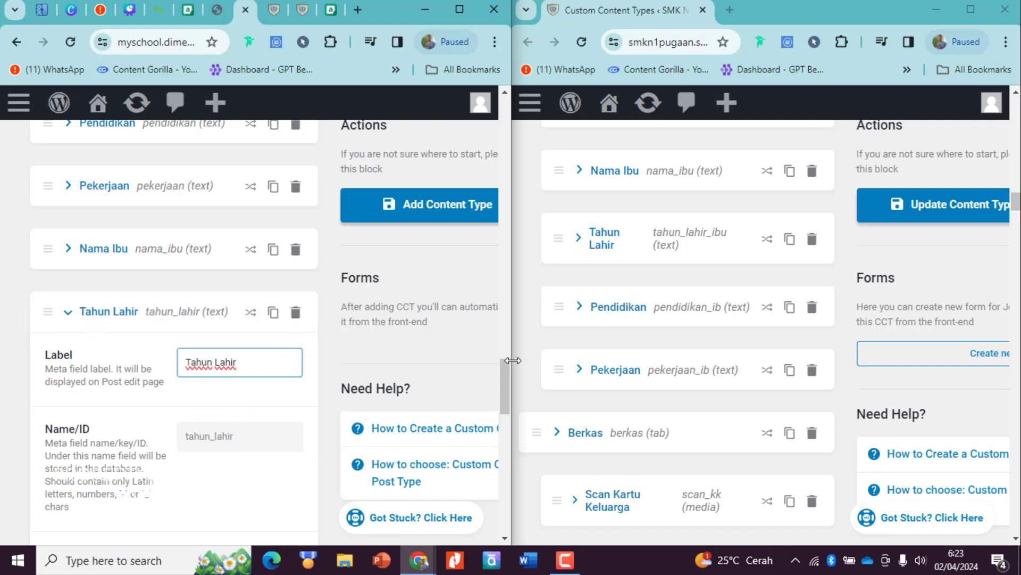
# Extend the duplicated field's label to Tahun Lahir Ibu and regenerate its name/ID as tahun_lahir_ibu.
pyautogui.scroll(4, 138, 330)
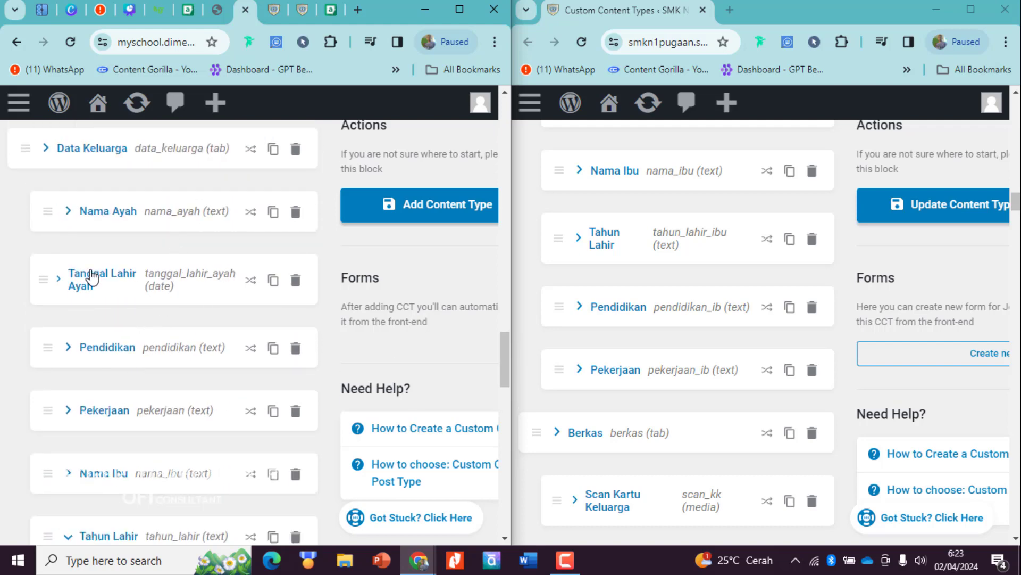
pyautogui.scroll(-4, 136, 335)
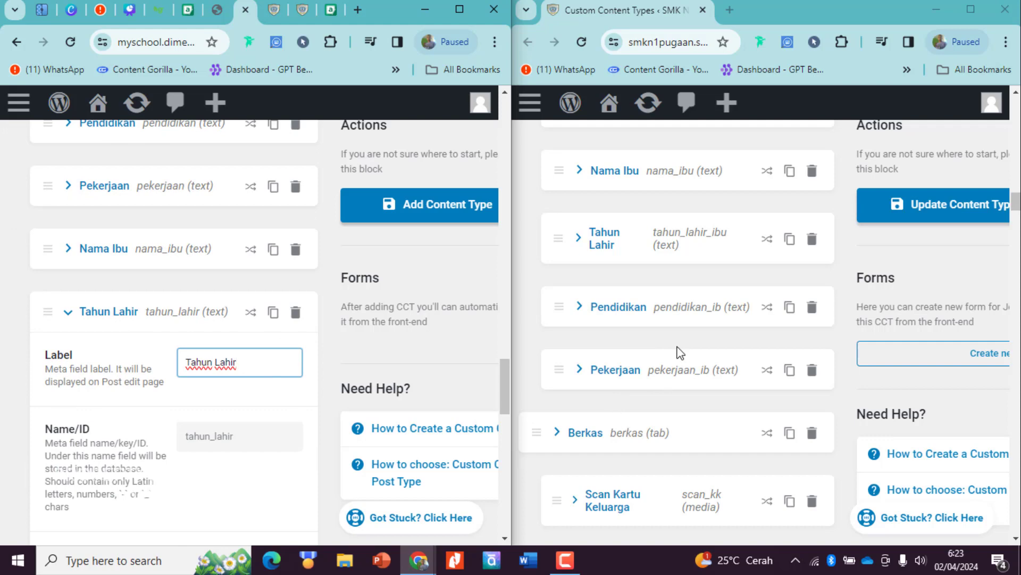
pyautogui.scroll(2, 681, 340)
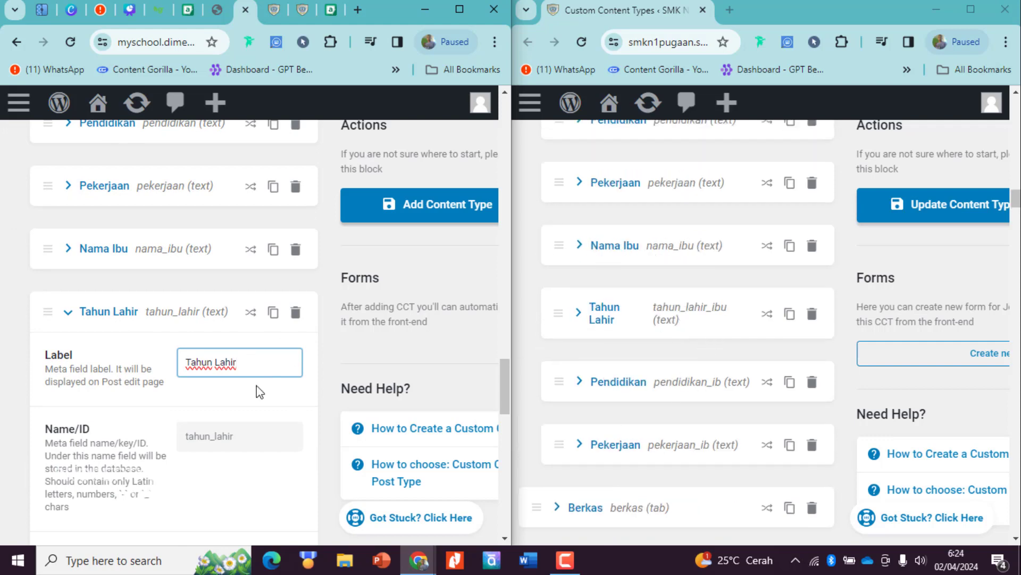
pyautogui.write('Ibu')
pyautogui.click(250, 417)
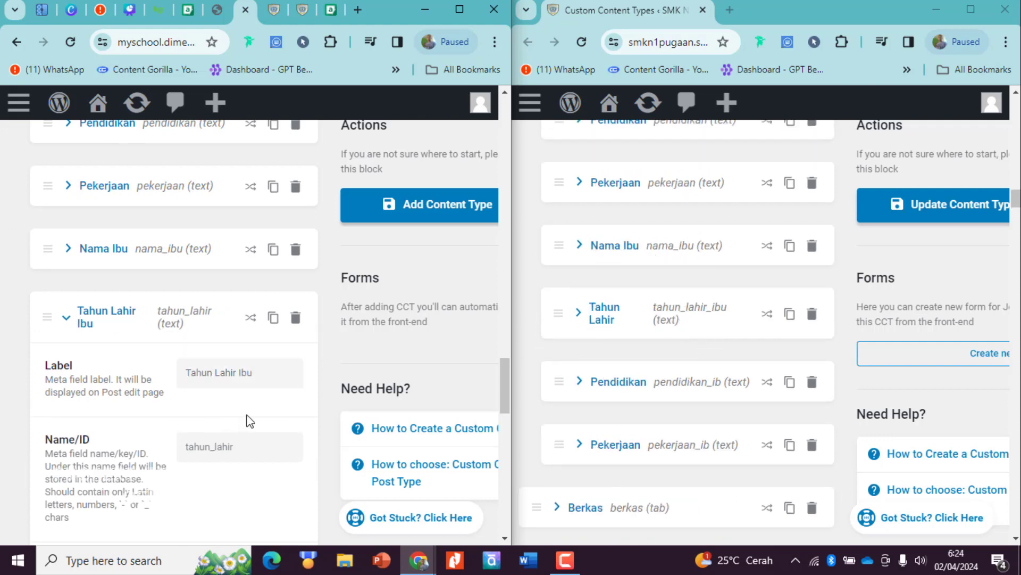
pyautogui.scroll(-1, 251, 372)
pyautogui.moveTo(250, 365); pyautogui.dragTo(172, 392)
pyautogui.press('BackSpace')
pyautogui.click(265, 294)
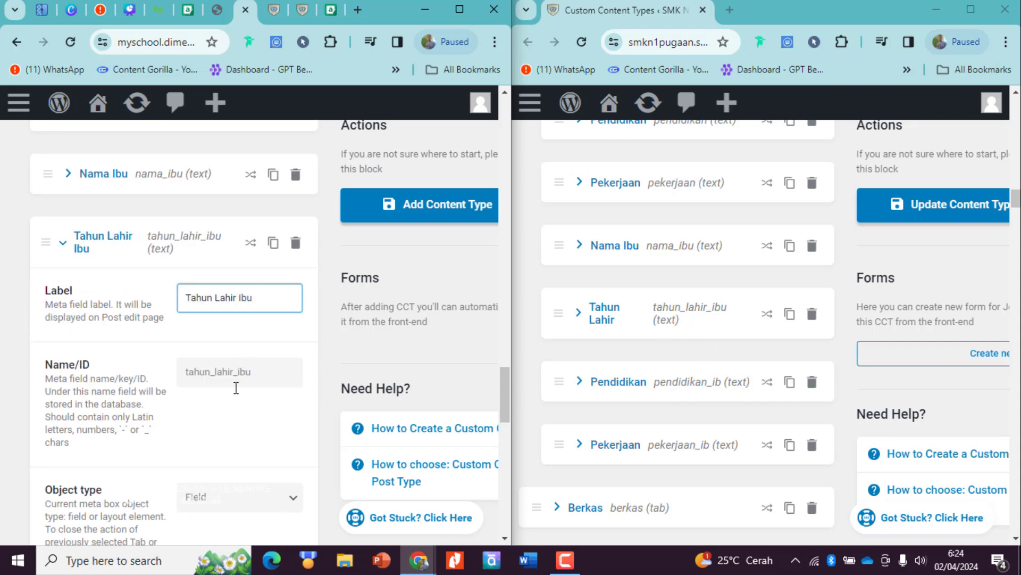
# Check the Tahun Lahir Ibu field's type and collapse the field.
pyautogui.click(245, 416)
pyautogui.scroll(-4, 248, 412)
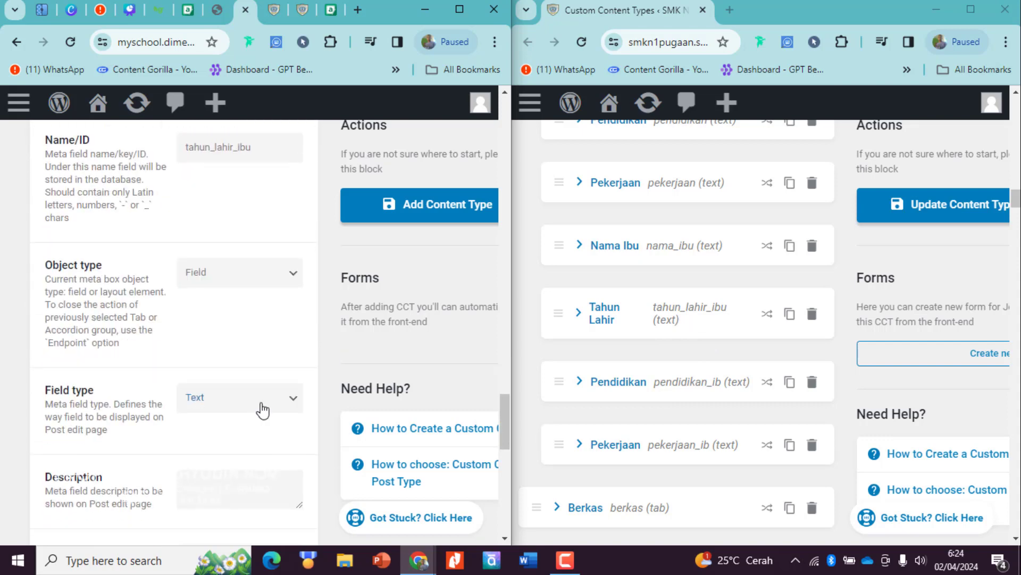
pyautogui.scroll(3, 258, 409)
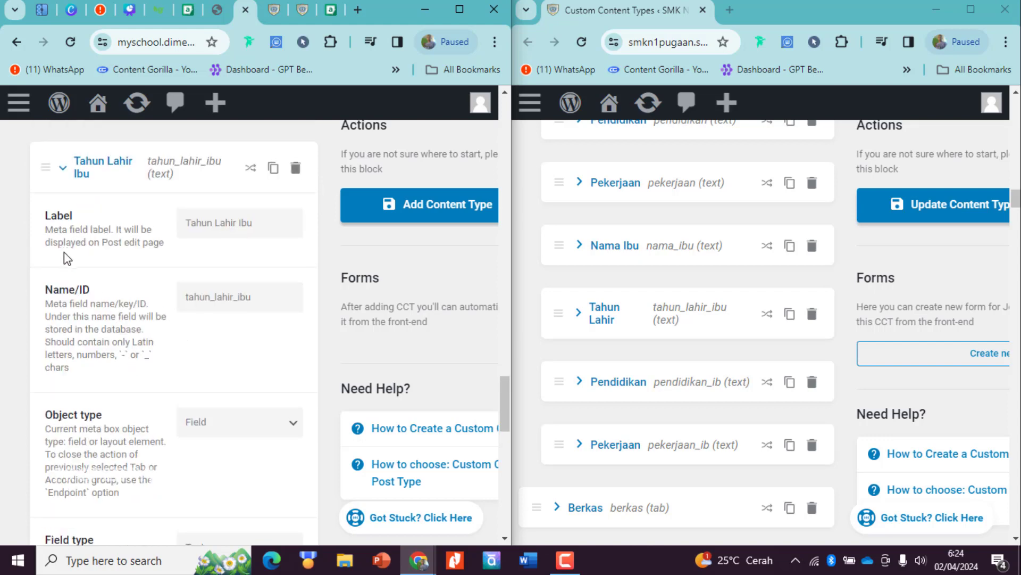
pyautogui.click(66, 170)
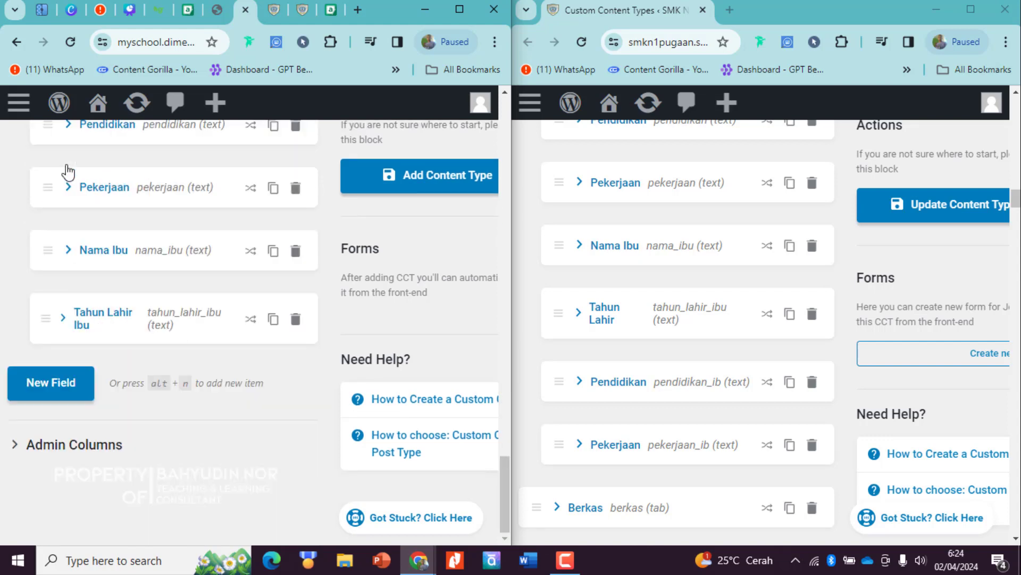
# Duplicate the Tahun Lahir Ibu field, label the copy Pendidikan Ibu and regenerate its name/ID as pendidikan_ibu.
pyautogui.click(273, 319)
pyautogui.tripleClick(230, 294)
pyautogui.write('Pendidi')
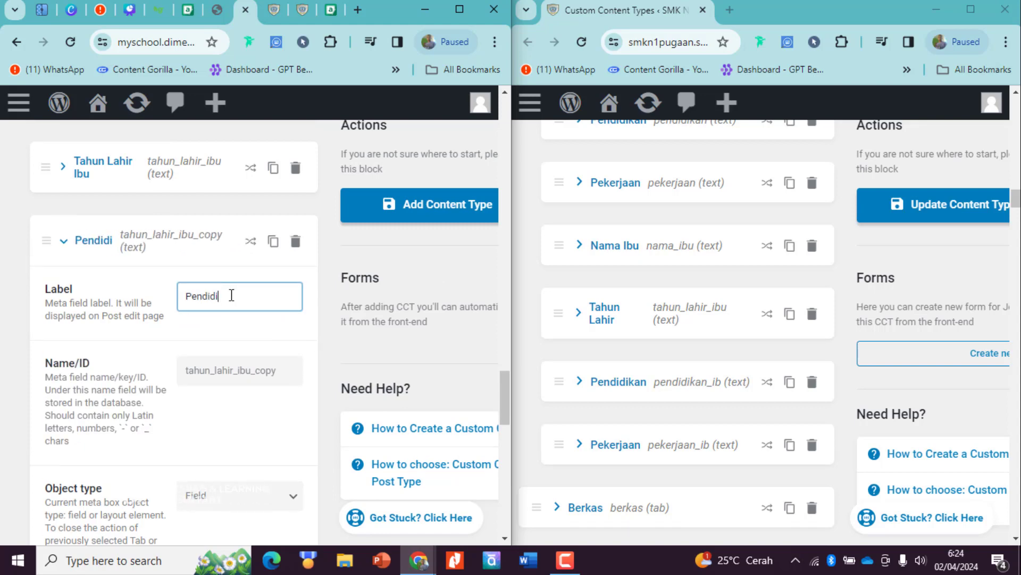
pyautogui.write('kan')
pyautogui.scroll(1, 649, 285)
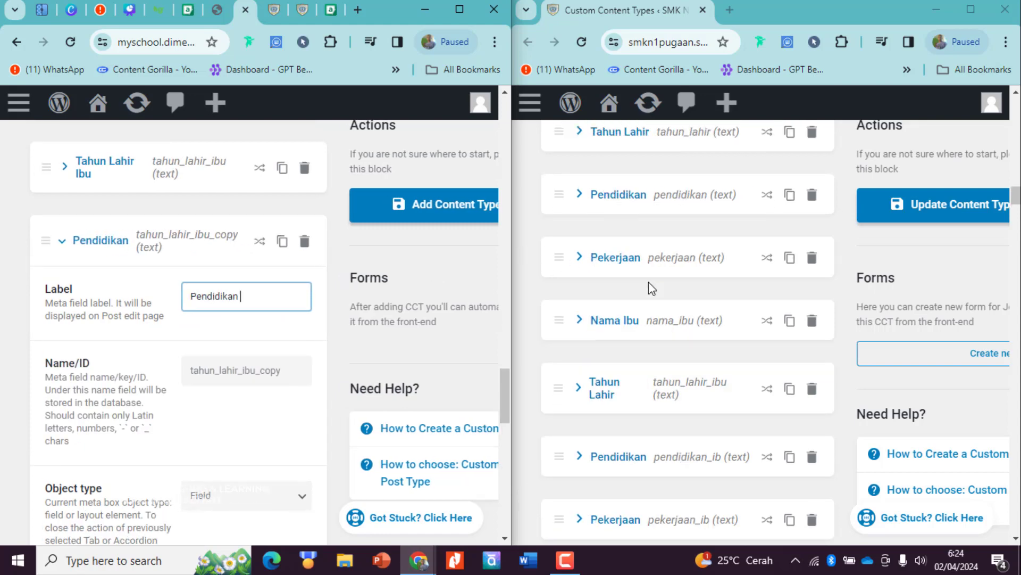
pyautogui.write('Ibu')
pyautogui.doubleClick(241, 366)
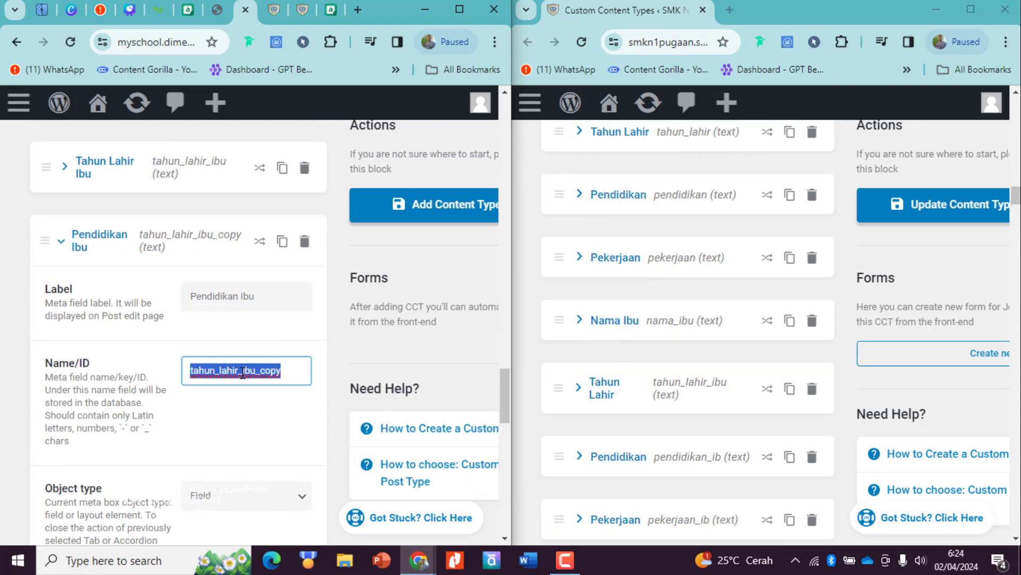
pyautogui.press('BackSpace')
pyautogui.click(253, 287)
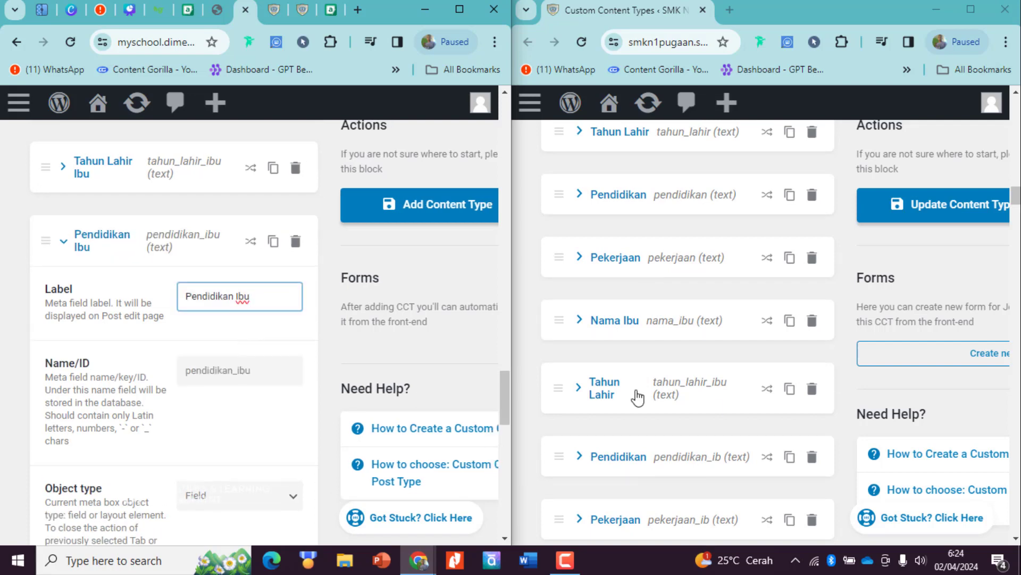
# Try changing the Pendidikan Ibu field's type to Select and adding a new field option to it.
pyautogui.scroll(-1, 238, 403)
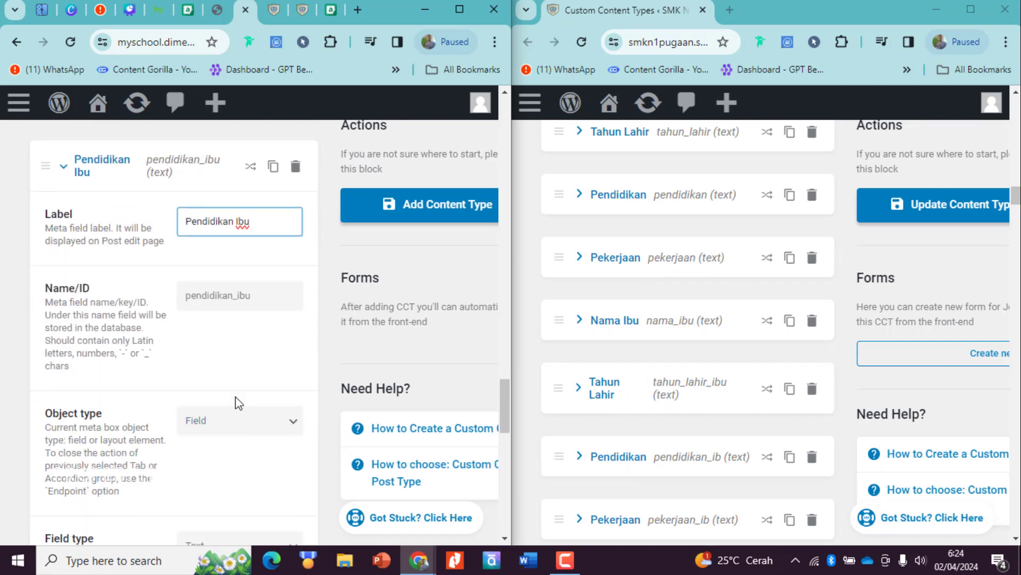
pyautogui.click(274, 420)
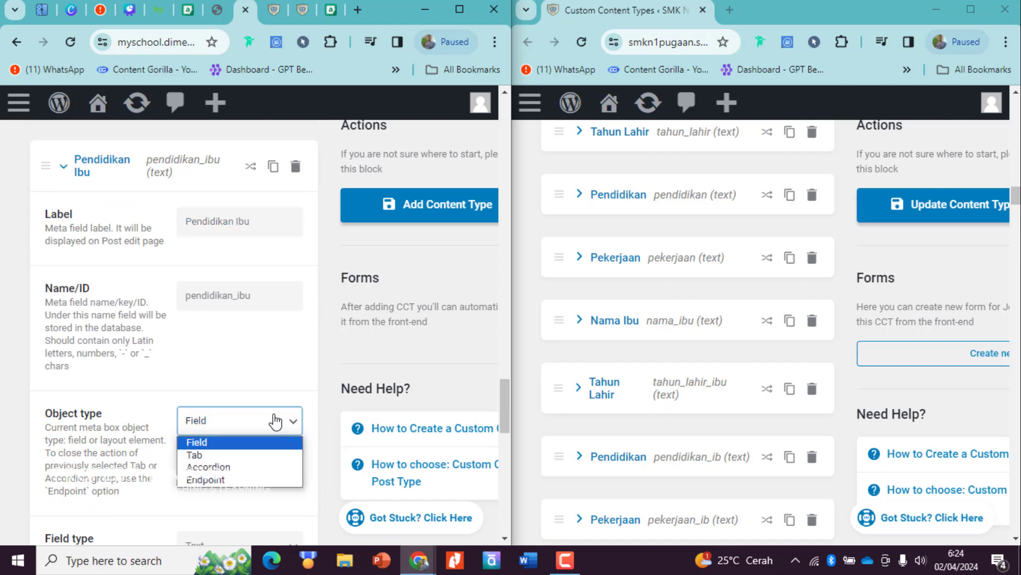
pyautogui.click(274, 420)
pyautogui.scroll(-3, 226, 360)
pyautogui.click(232, 339)
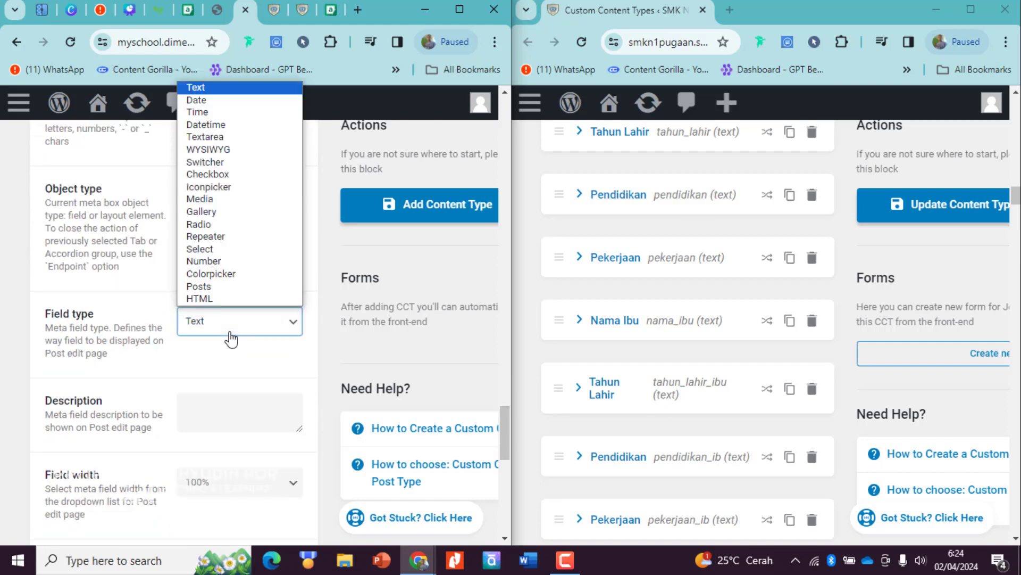
pyautogui.click(213, 249)
pyautogui.scroll(-2, 208, 325)
pyautogui.click(114, 379)
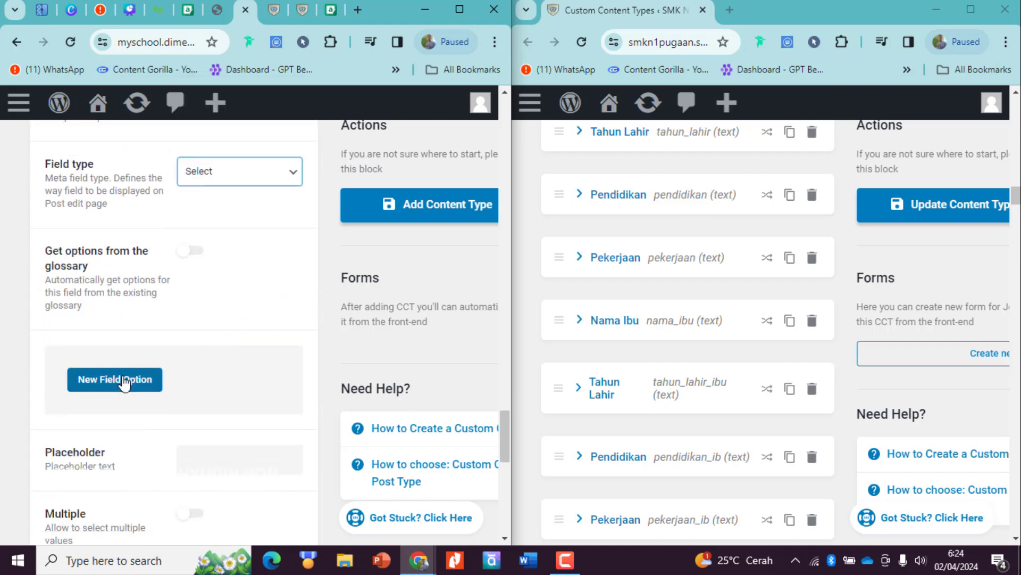
pyautogui.click(229, 432)
pyautogui.scroll(-1, 233, 428)
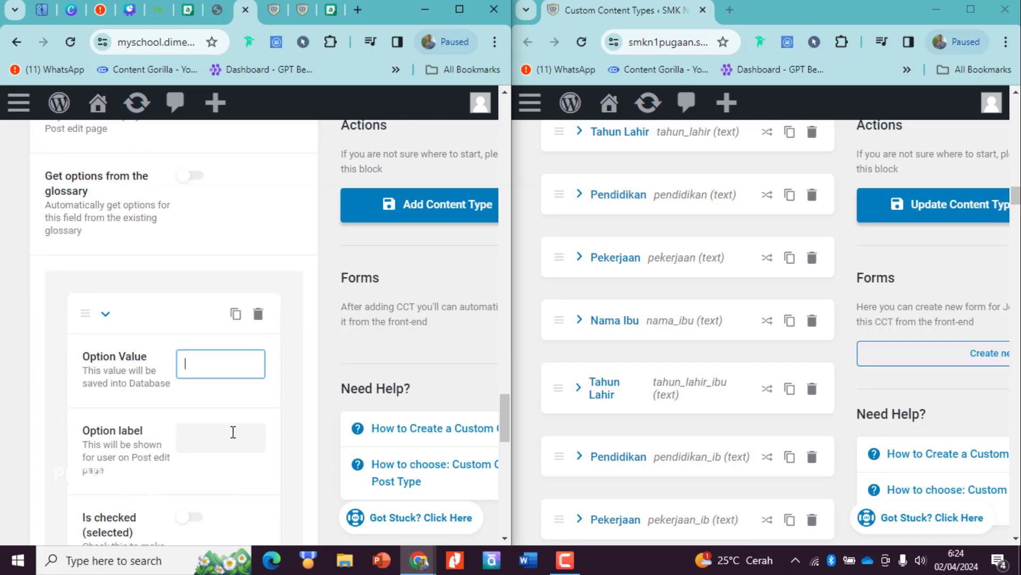
# Set the Pendidikan Ibu field's type back to Text.
pyautogui.scroll(6, 171, 287)
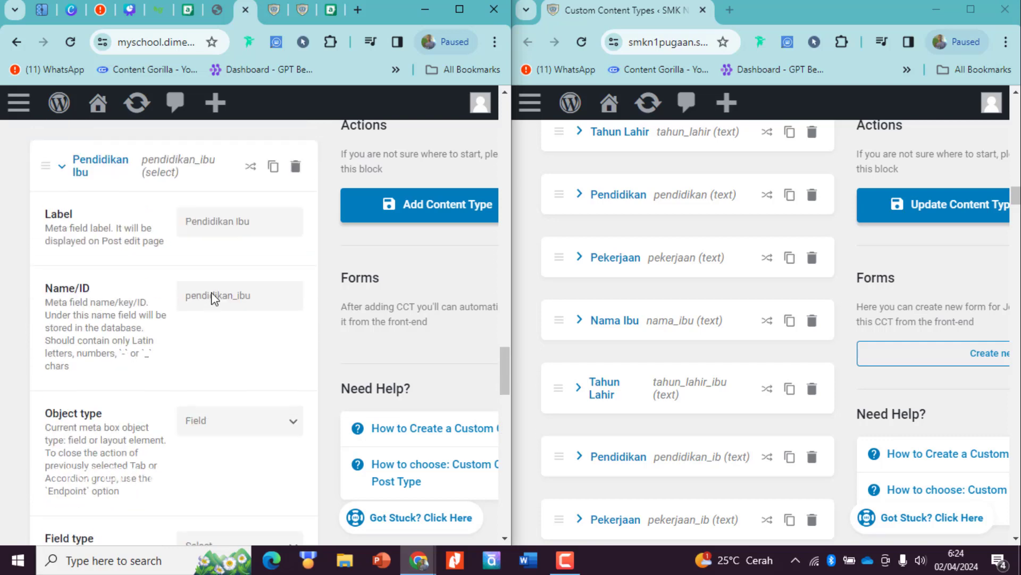
pyautogui.scroll(-2, 239, 346)
pyautogui.click(242, 405)
pyautogui.press('t')
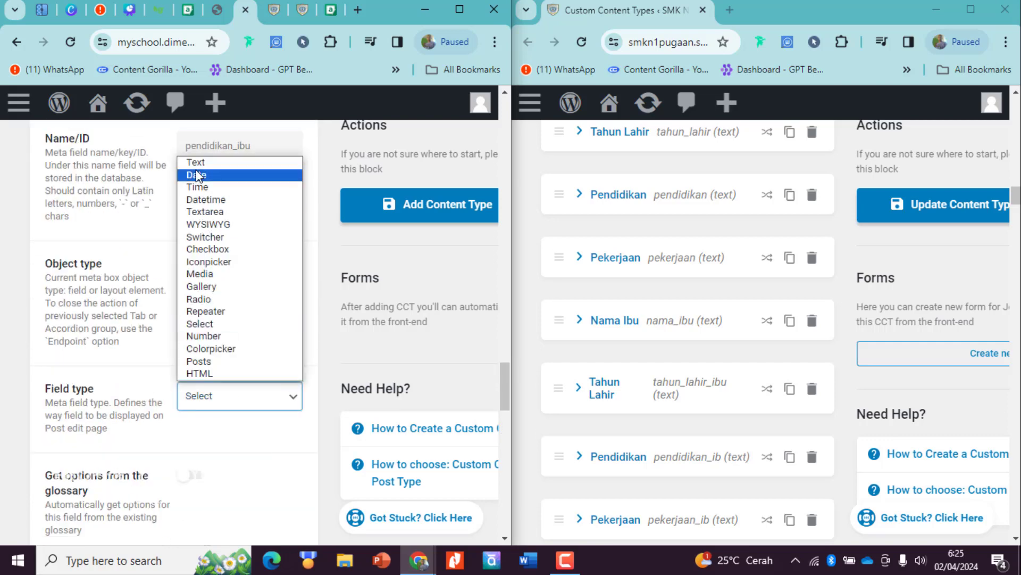
pyautogui.press('Return')
pyautogui.scroll(-2, 240, 430)
pyautogui.scroll(8, 230, 381)
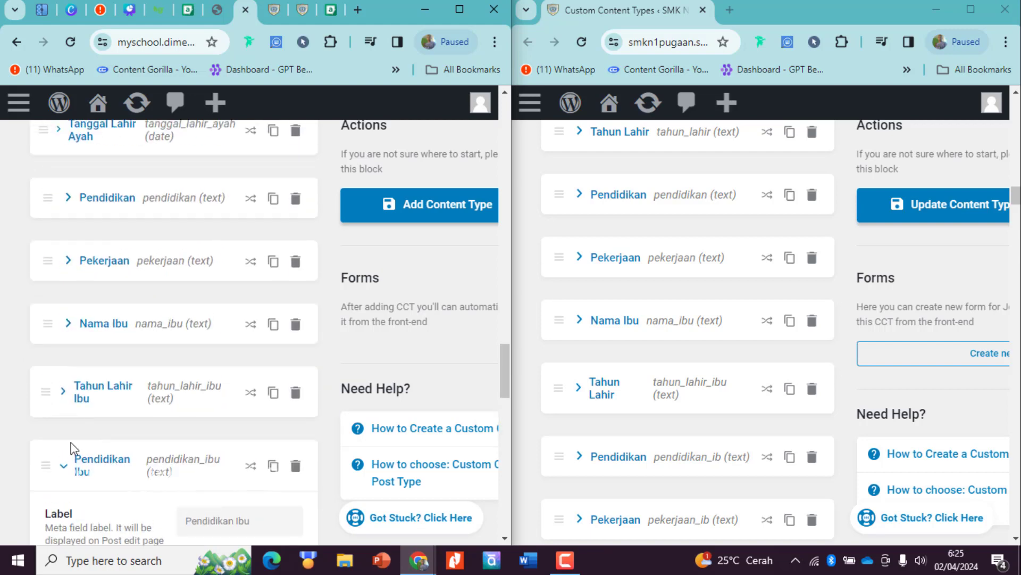
# Collapse Pendidikan Ibu, relabel the father's Pendidikan field as Pendidikan Ayah, regenerate its name/ID as pendidikan_ayah and collapse it.
pyautogui.click(64, 467)
pyautogui.scroll(4, 120, 369)
pyautogui.scroll(-3, 121, 369)
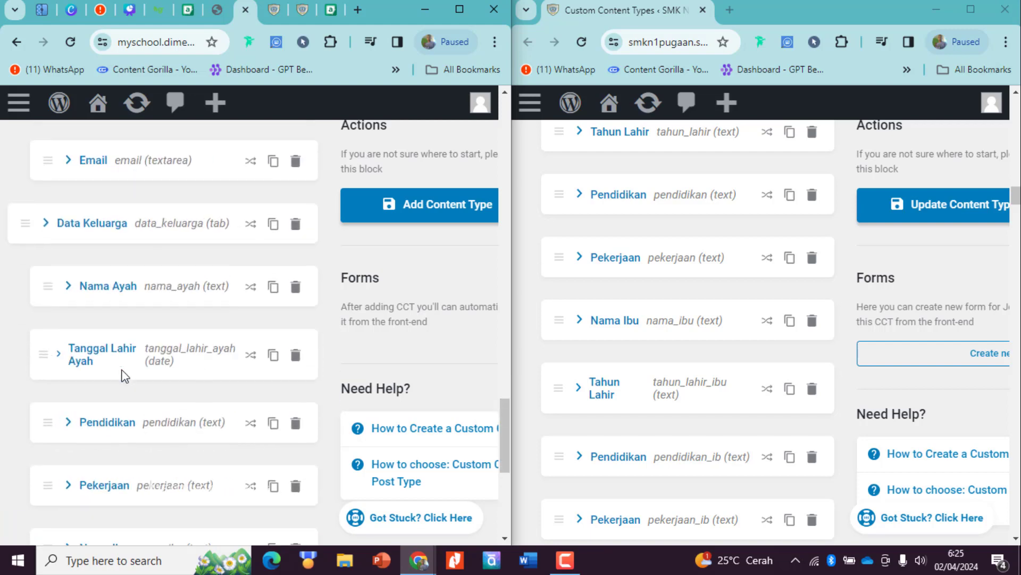
pyautogui.click(122, 276)
pyautogui.click(256, 324)
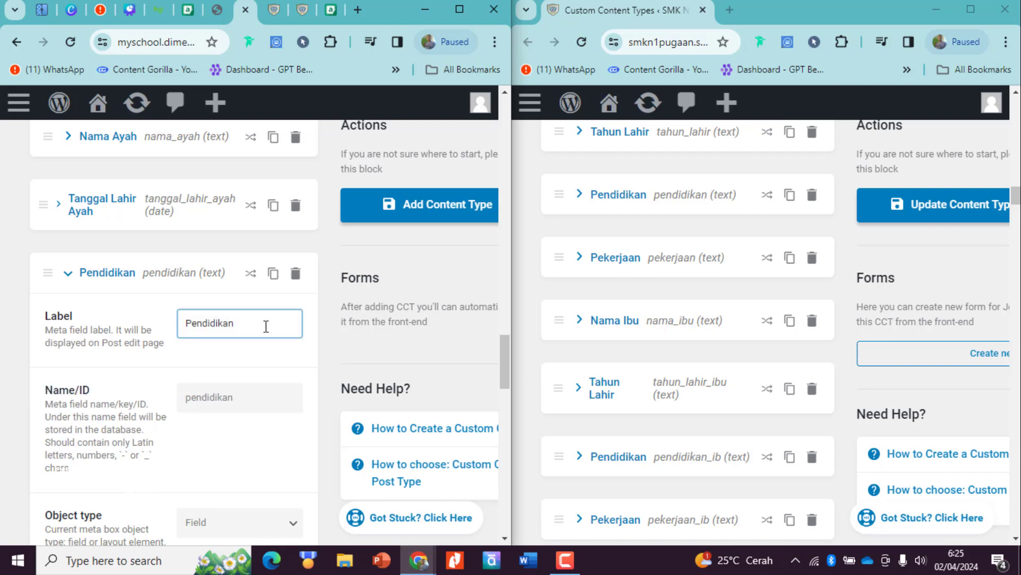
pyautogui.write('Ayah')
pyautogui.hotkey('ctrl', 'a')
pyautogui.hotkey('ctrl', 'c')
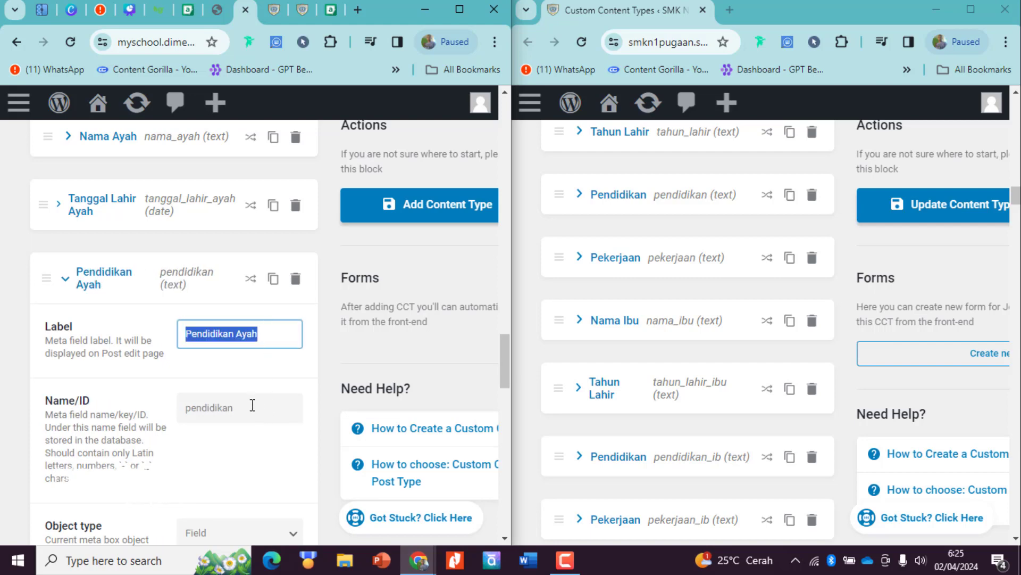
pyautogui.doubleClick(250, 406)
pyautogui.press('BackSpace')
pyautogui.hotkey('ctrl', 'v')
pyautogui.click(250, 387)
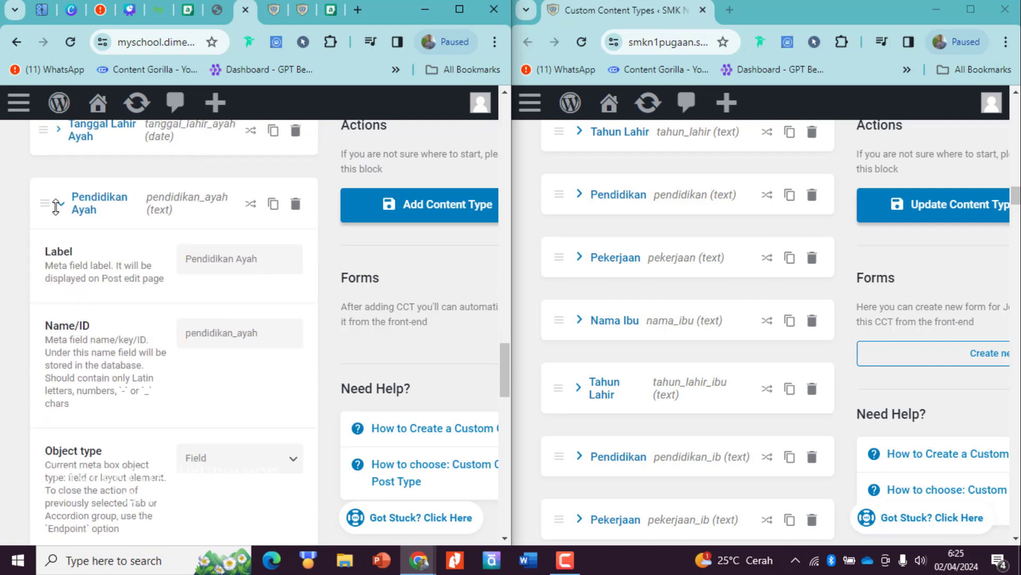
pyautogui.click(62, 205)
# Relabel the father's Pekerjaan field as Pekerjaan Ayah, regenerate its name/ID as pekerjaan_ayah and collapse it.
pyautogui.click(158, 281)
pyautogui.click(268, 328)
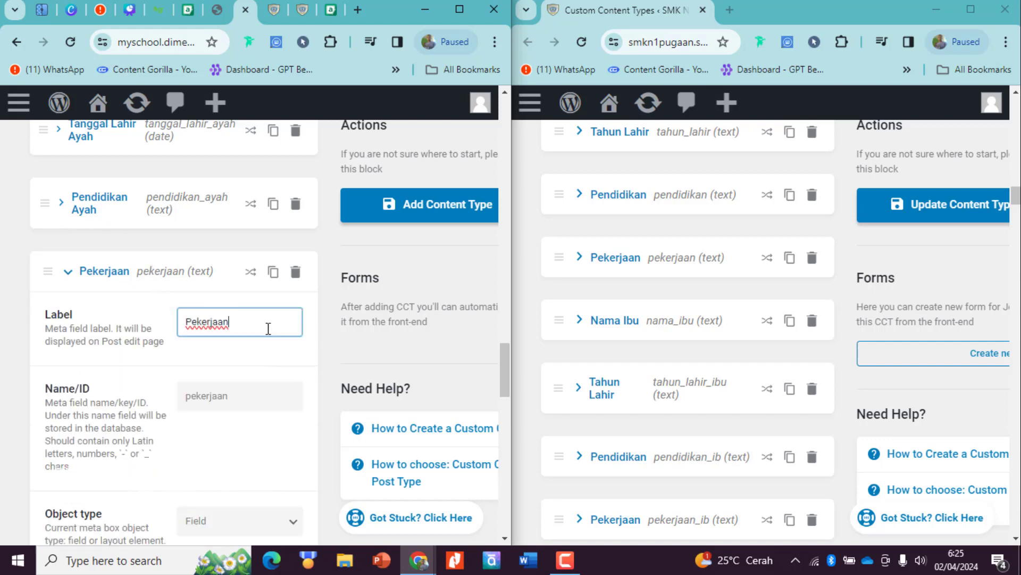
pyautogui.write('Ayah')
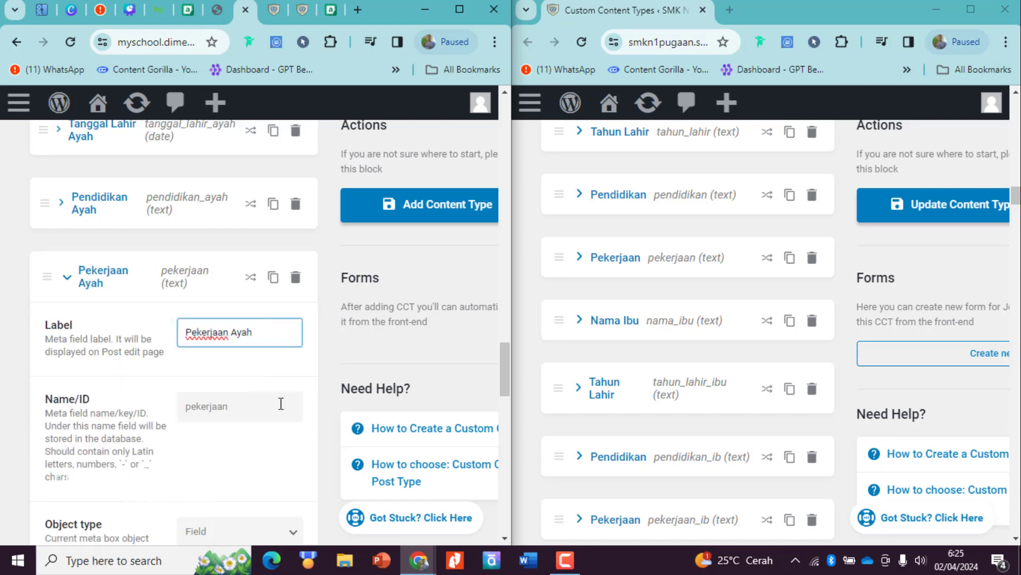
pyautogui.click(281, 404)
pyautogui.click(226, 329)
pyautogui.click(111, 276)
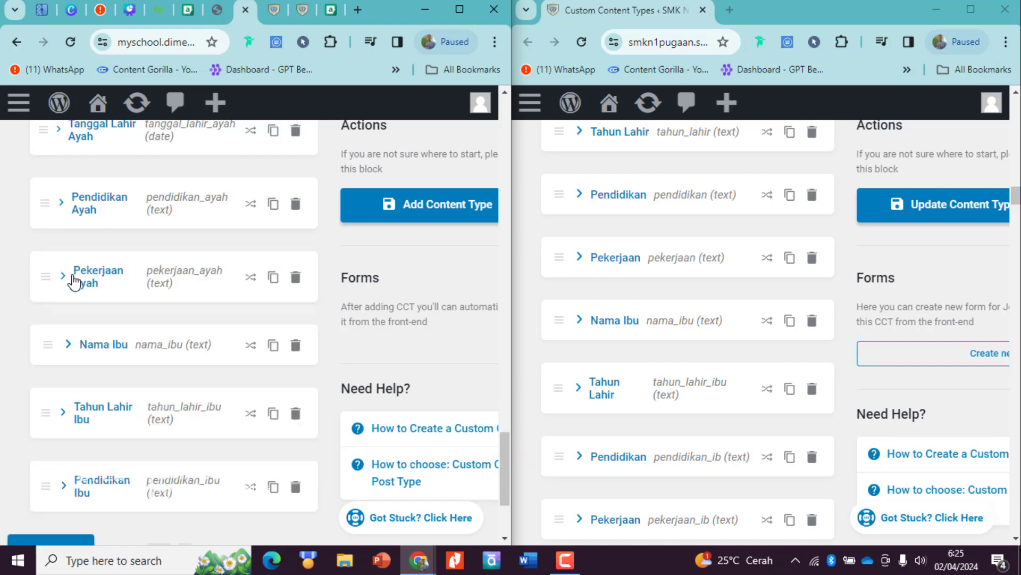
# Duplicate the Pendidikan Ibu field, label the copy Pekerjaan Ibu and regenerate its name/ID as pekerjaan_ibu.
pyautogui.scroll(-3, 144, 354)
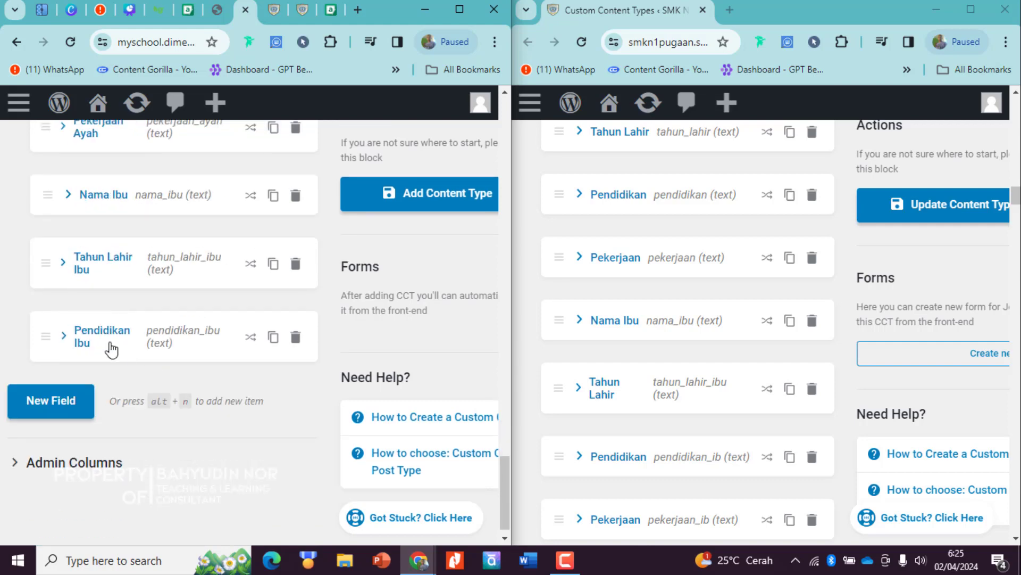
pyautogui.scroll(-2, 633, 397)
pyautogui.scroll(-2, 634, 404)
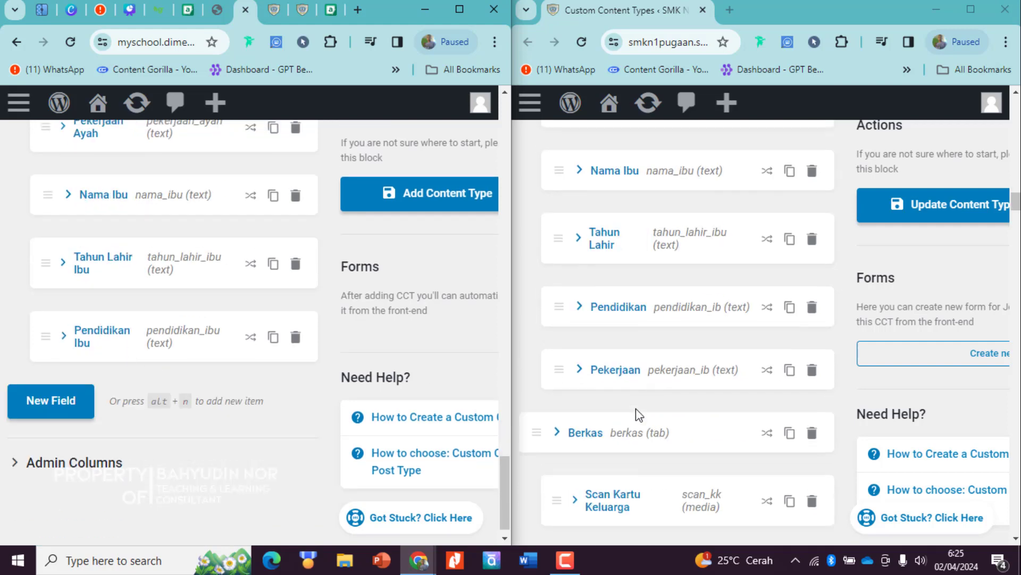
pyautogui.scroll(5, 254, 349)
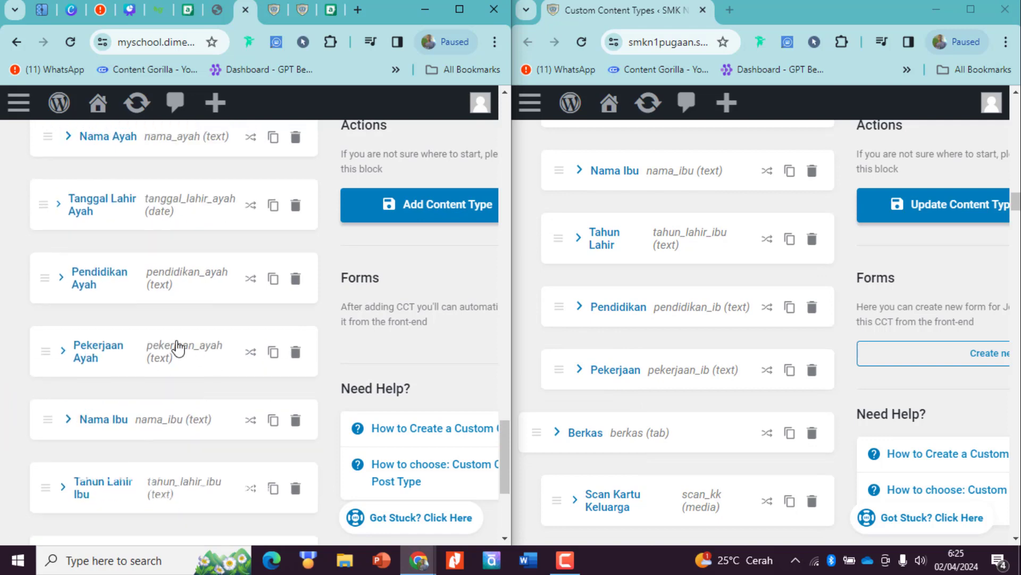
pyautogui.scroll(-1, 181, 349)
pyautogui.scroll(-5, 176, 380)
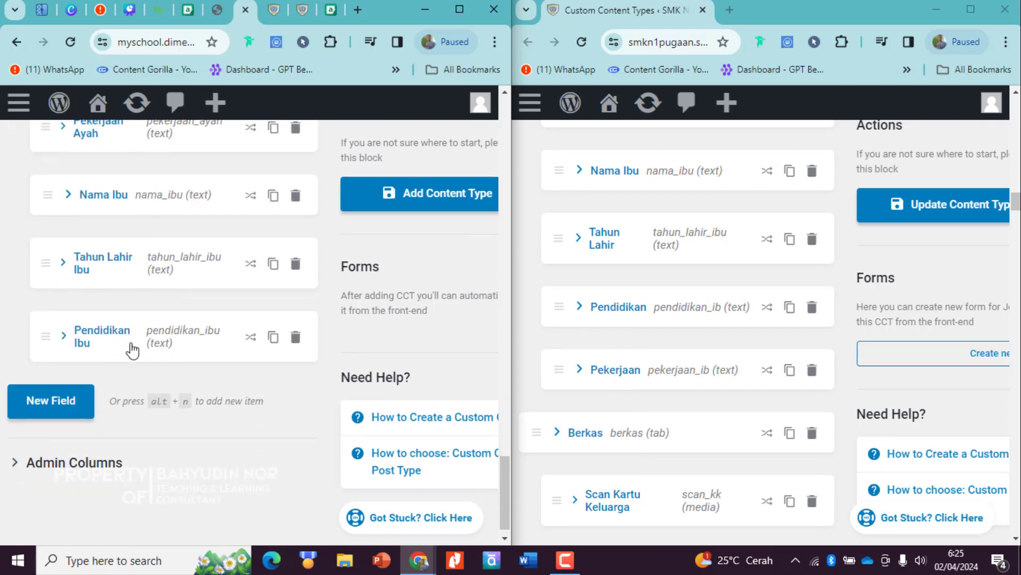
pyautogui.click(273, 343)
pyautogui.scroll(-2, 226, 384)
pyautogui.click(246, 320)
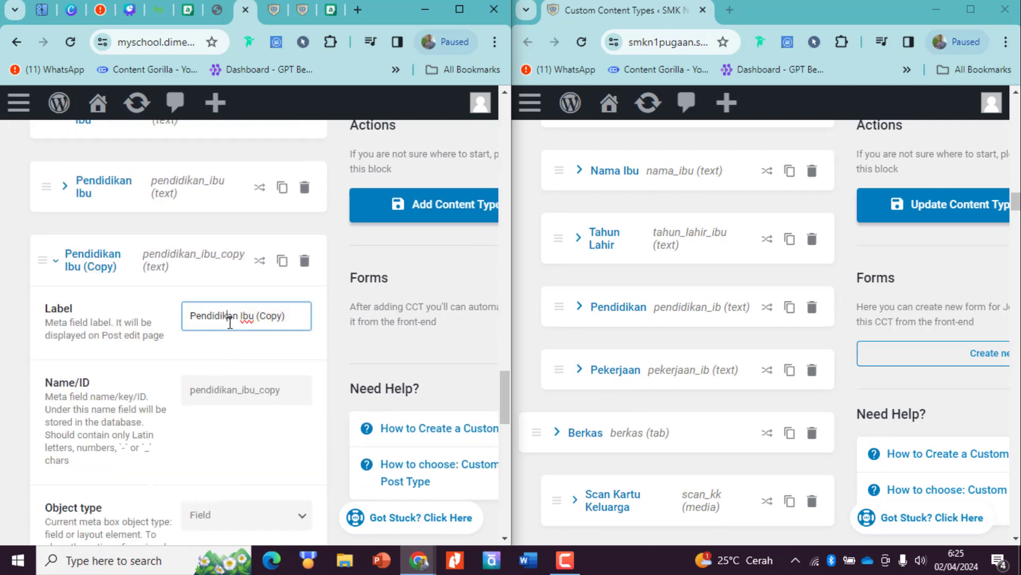
pyautogui.hotkey('ctrl', 'a')
pyautogui.write('Pekerjaan Ibu')
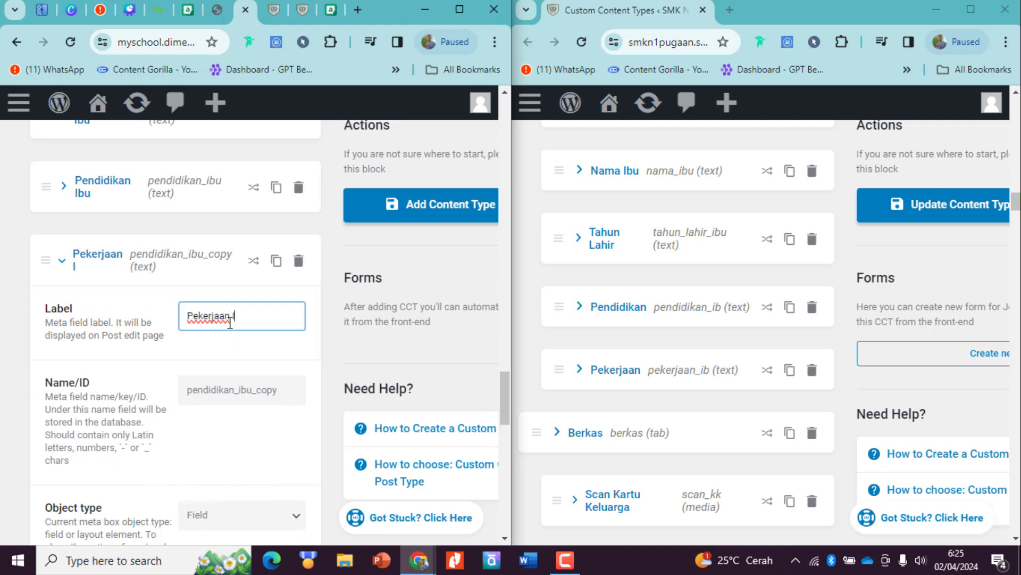
pyautogui.hotkey('ctrl', 'a')
pyautogui.click(225, 386)
pyautogui.hotkey('ctrl', 'a')
pyautogui.press('BackSpace')
pyautogui.click(240, 426)
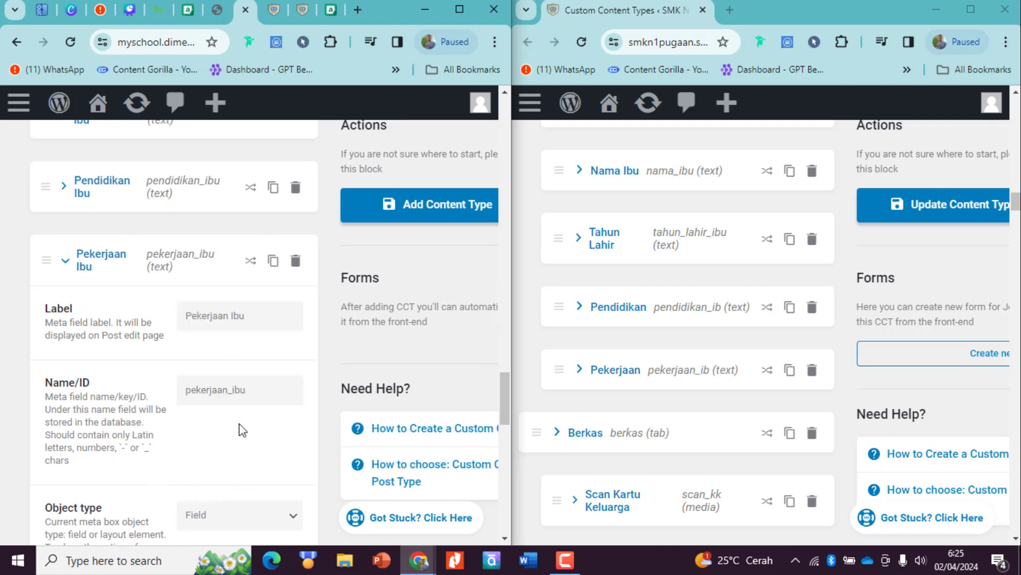
# Review the Pekerjaan Ibu field's remaining settings, including its type and required option, and collapse the field.
pyautogui.scroll(-3, 260, 410)
pyautogui.scroll(-10, 200, 392)
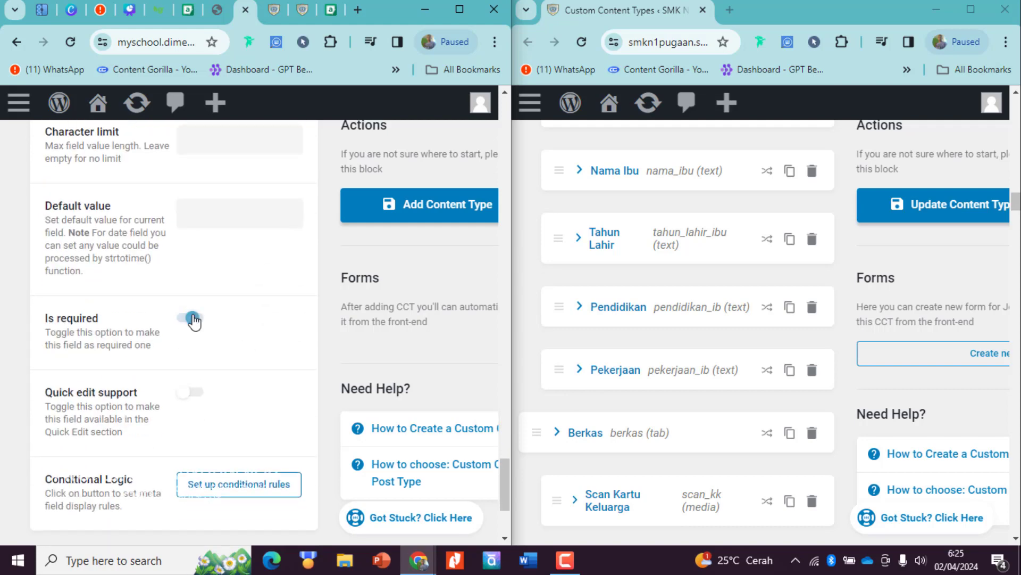
pyautogui.scroll(10, 201, 331)
pyautogui.scroll(-5, 94, 384)
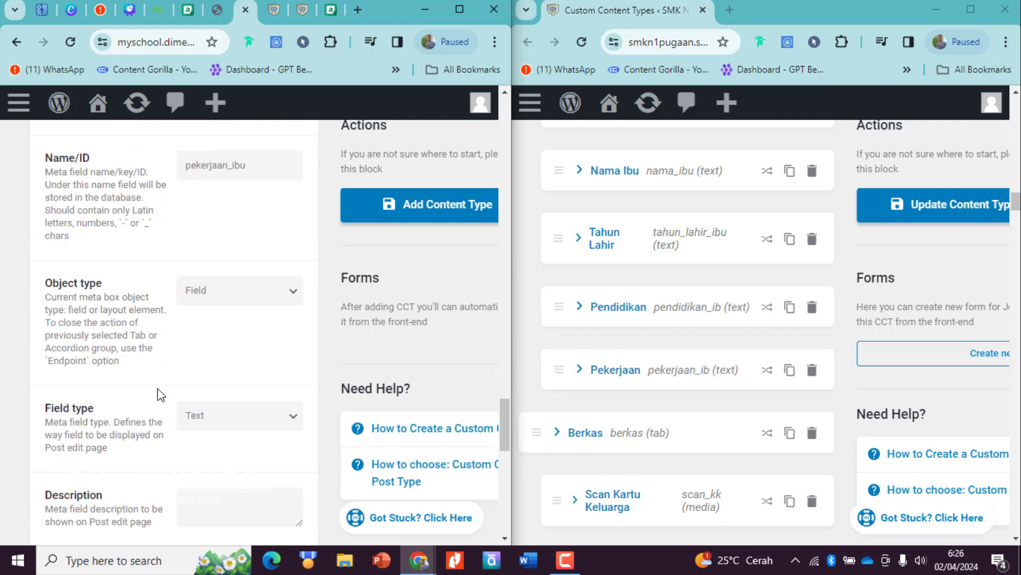
pyautogui.scroll(4, 107, 367)
pyautogui.click(66, 261)
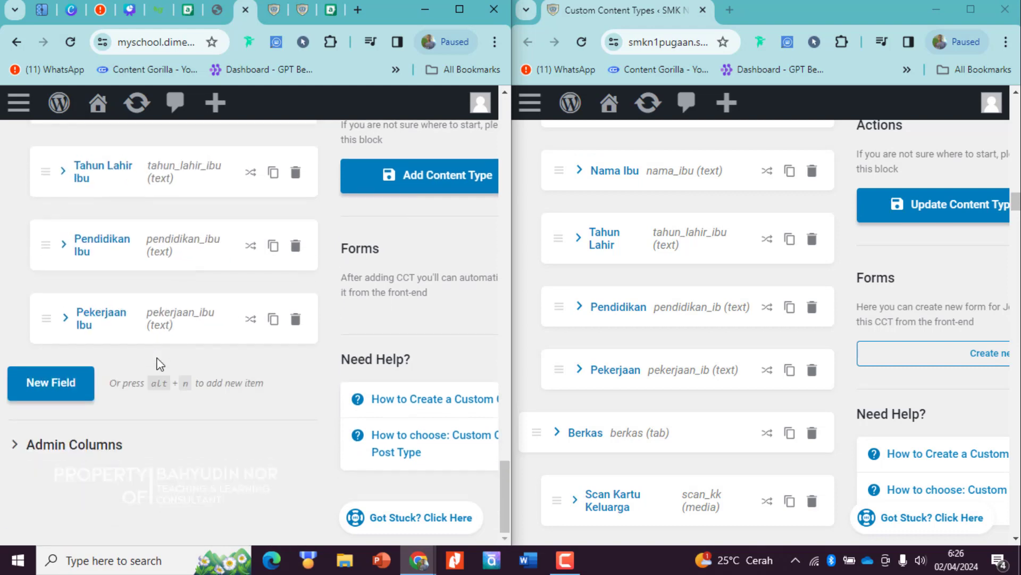
# Add a new field after Pekerjaan Ibu with the label Berkas and the name/ID berkas.
pyautogui.click(61, 381)
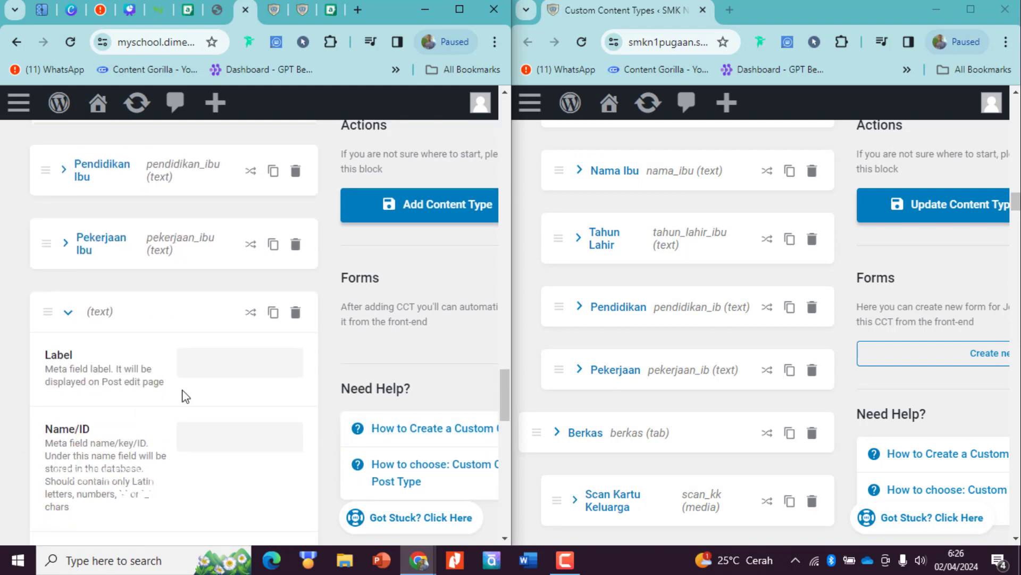
pyautogui.click(230, 364)
pyautogui.write('Berkas')
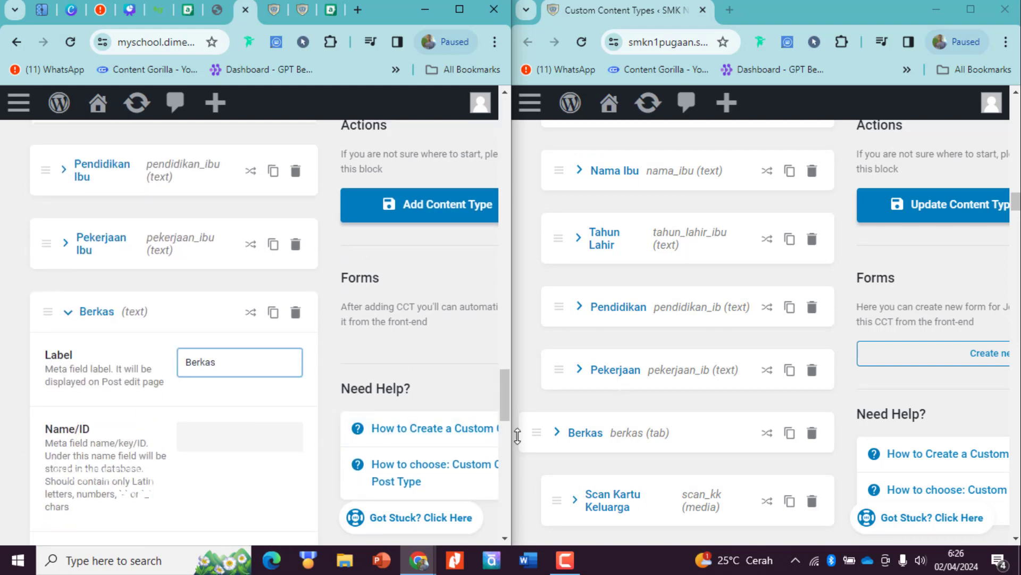
pyautogui.scroll(-3, 235, 310)
pyautogui.click(233, 290)
# Set the Berkas field's object type to Tab and its layout to Horizontal.
pyautogui.click(248, 418)
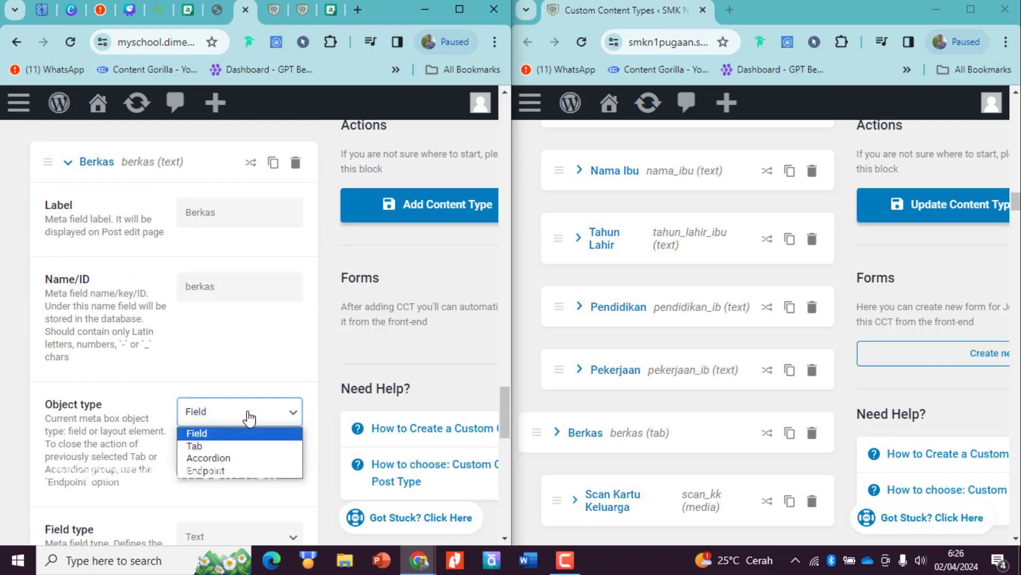
pyautogui.click(230, 446)
pyautogui.scroll(-5, 213, 349)
pyautogui.click(226, 225)
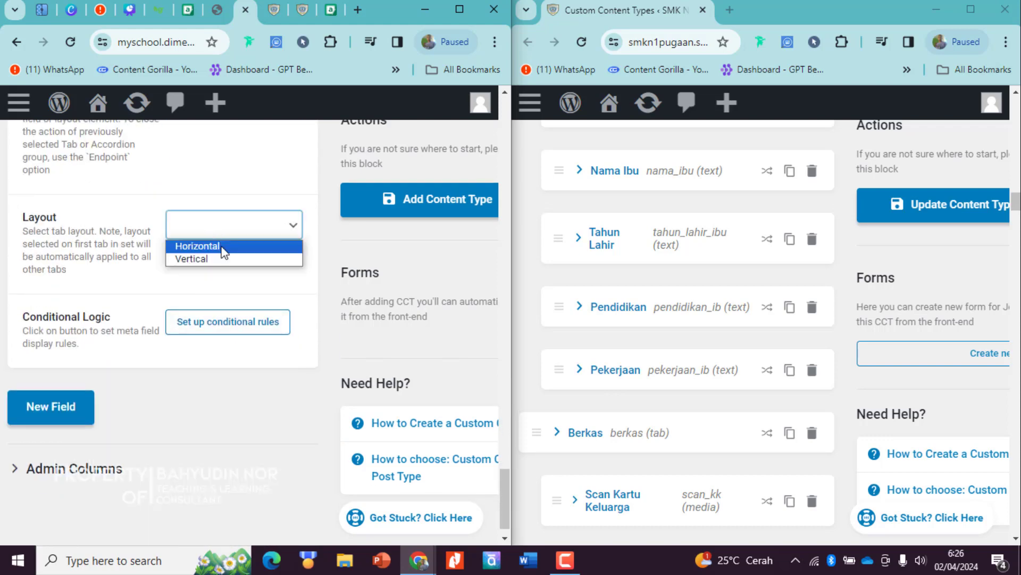
pyautogui.click(222, 246)
pyautogui.scroll(-1, 224, 253)
# Add a new field under the Berkas tab, using the label Scan Kartu Keluarga copied from the reference site.
pyautogui.scroll(-4, 662, 311)
pyautogui.click(613, 276)
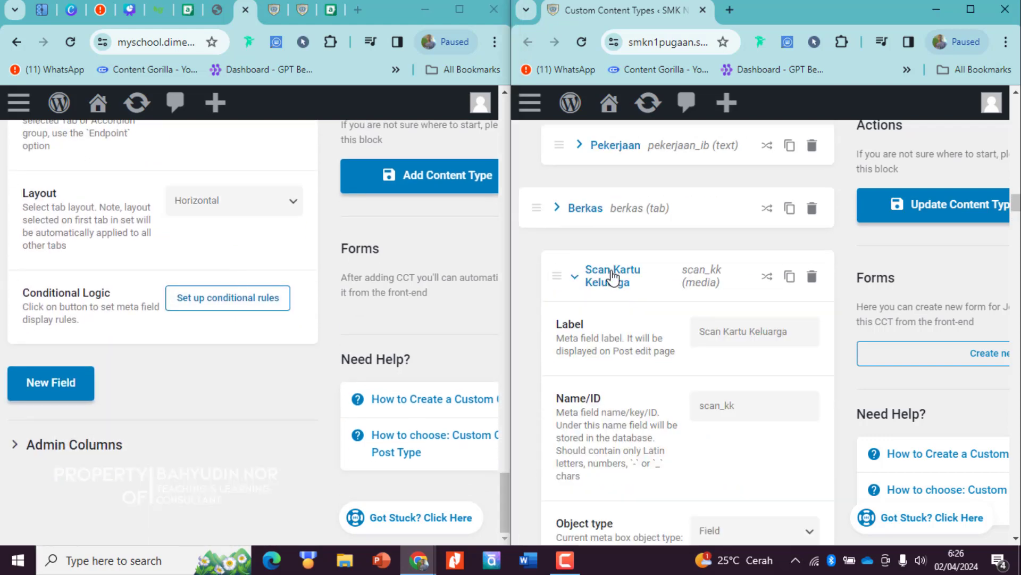
pyautogui.tripleClick(722, 335)
pyautogui.scroll(2, 184, 299)
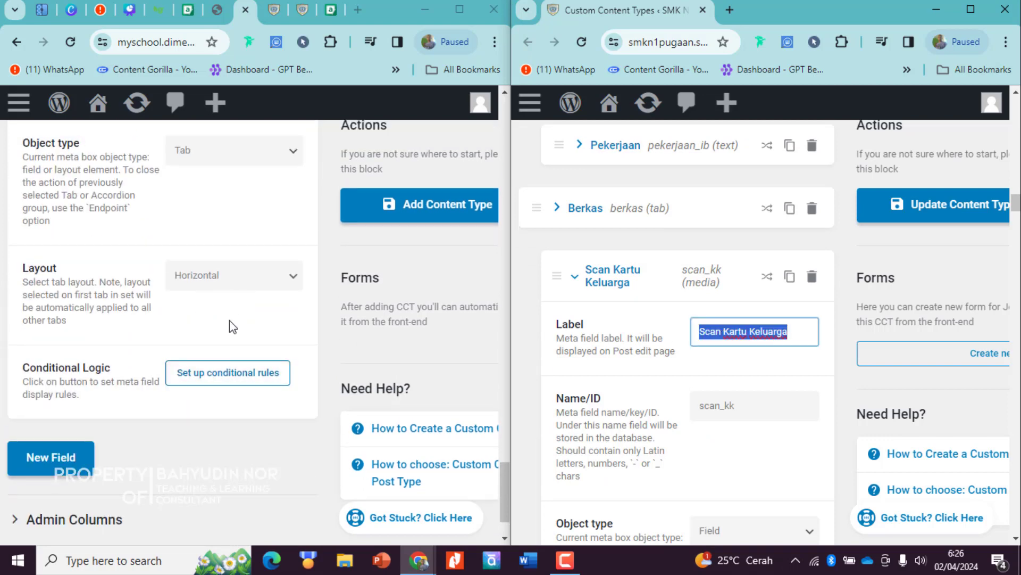
pyautogui.click(84, 461)
pyautogui.scroll(-3, 133, 409)
pyautogui.click(183, 362)
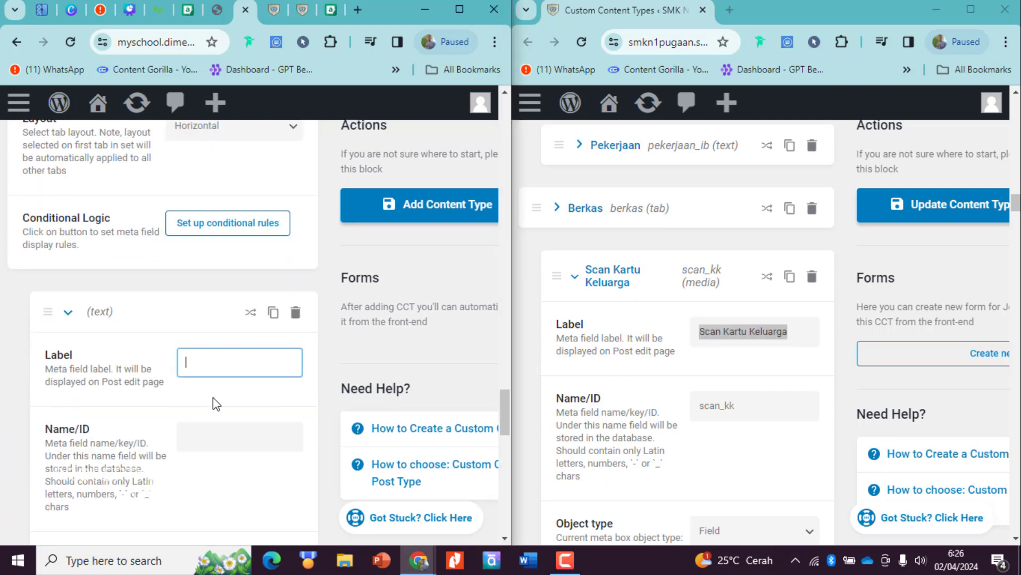
pyautogui.hotkey('ctrl', 'v')
pyautogui.scroll(-1, 232, 395)
# Shorten the Scan Kartu Keluarga field's name/ID to scan_kk.
pyautogui.click(228, 376)
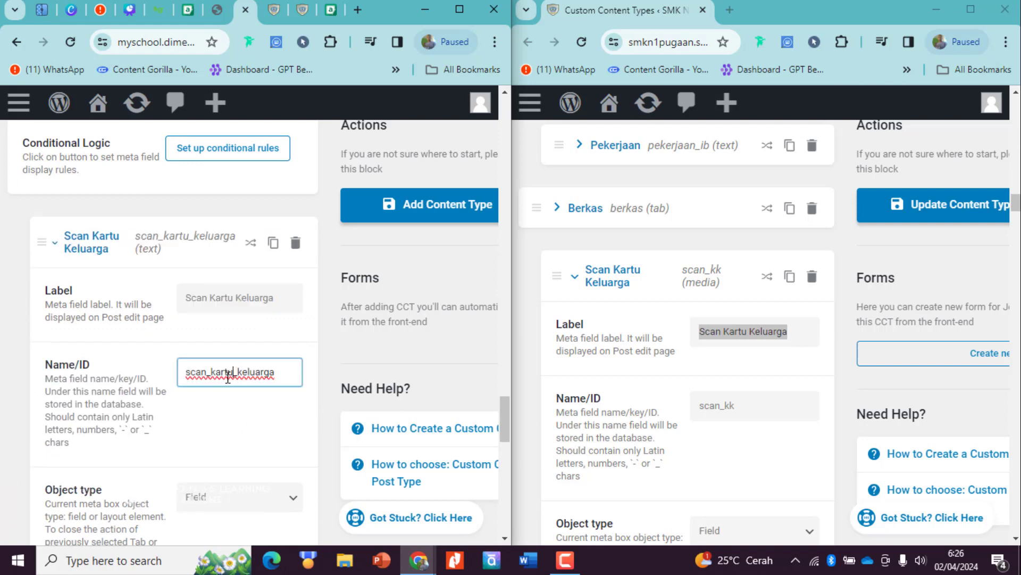
pyautogui.moveTo(212, 374); pyautogui.dragTo(314, 381)
pyautogui.write('kk')
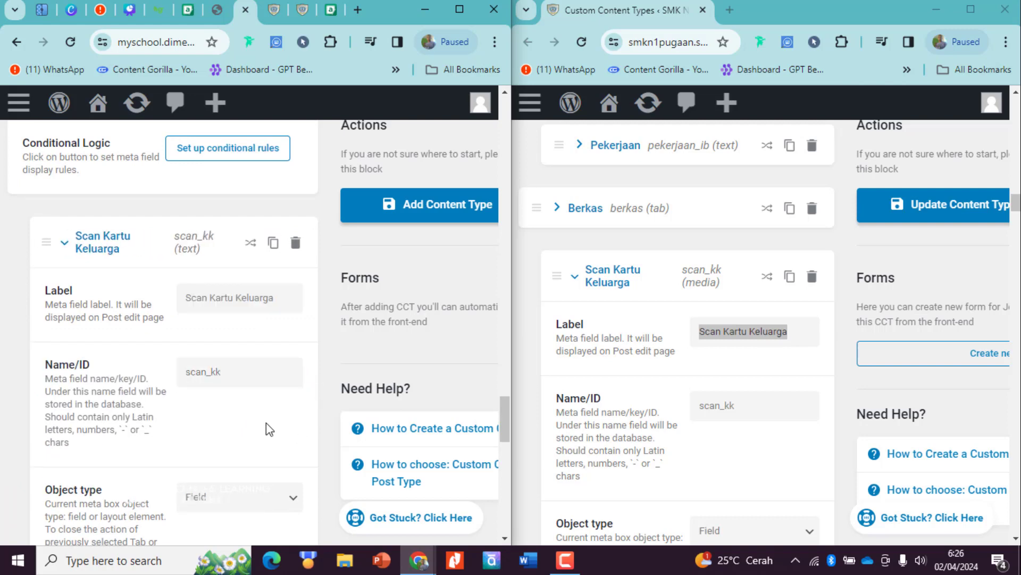
# Set the new Scan Kartu Keluarga field's type to Media.
pyautogui.scroll(-3, 266, 425)
pyautogui.scroll(-3, 739, 463)
pyautogui.scroll(-1, 739, 464)
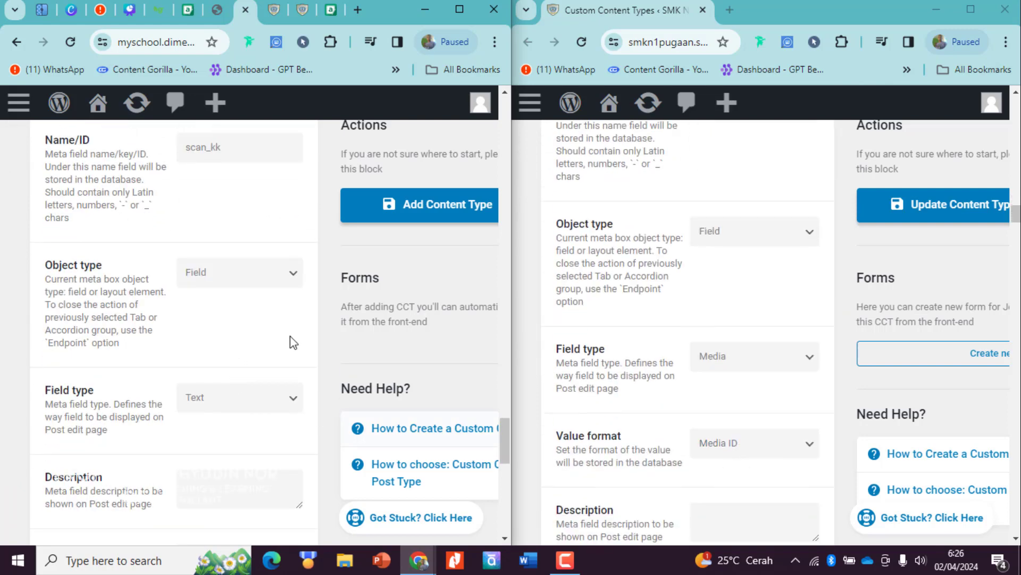
pyautogui.scroll(1, 287, 335)
pyautogui.scroll(-3, 276, 329)
pyautogui.click(242, 325)
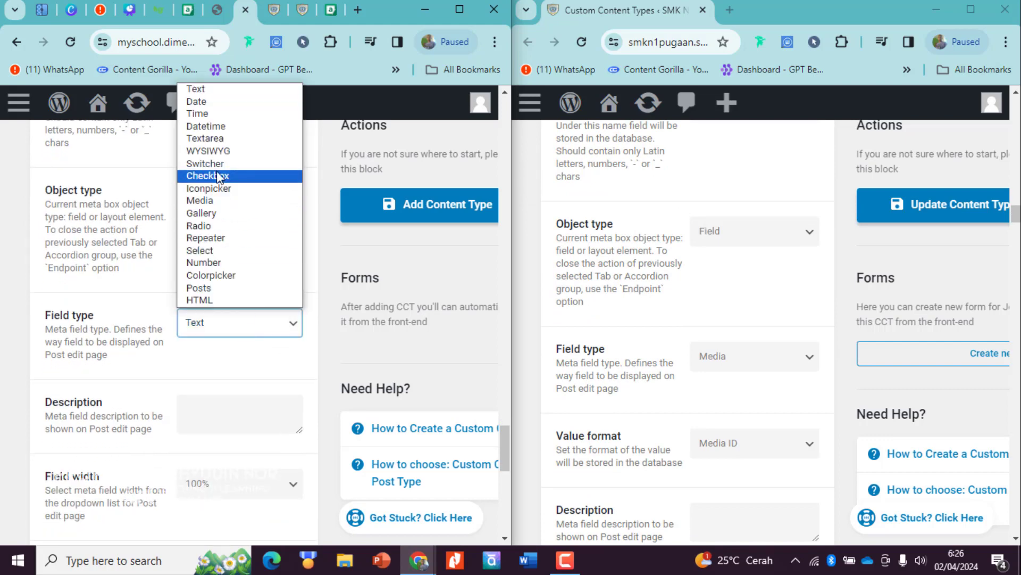
pyautogui.press('Escape')
pyautogui.press('m')
pyautogui.scroll(-3, 256, 372)
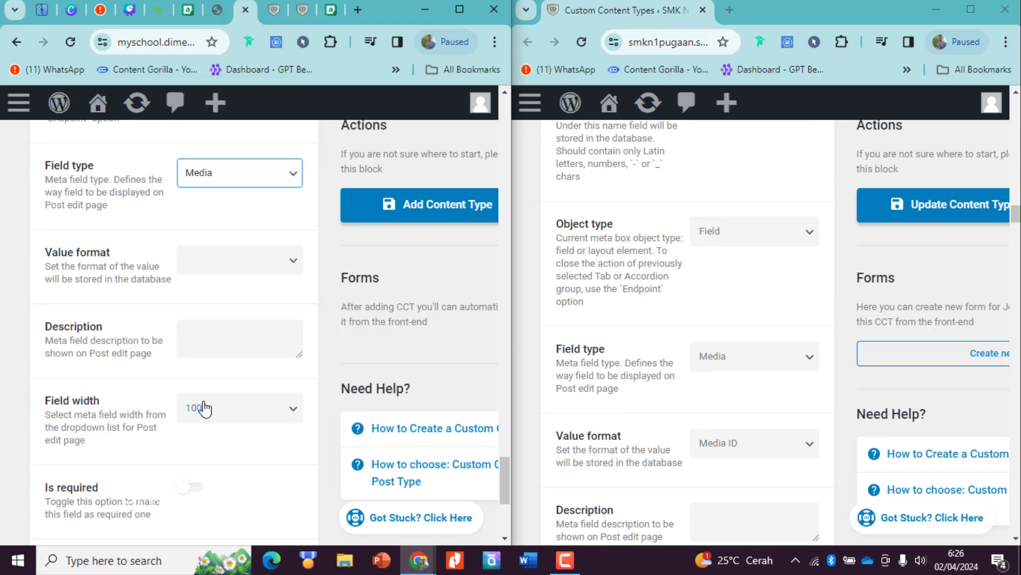
# Set the Scan Kartu Keluarga field's width to 50%, matching the reference site.
pyautogui.scroll(-7, 691, 320)
pyautogui.scroll(-2, 258, 376)
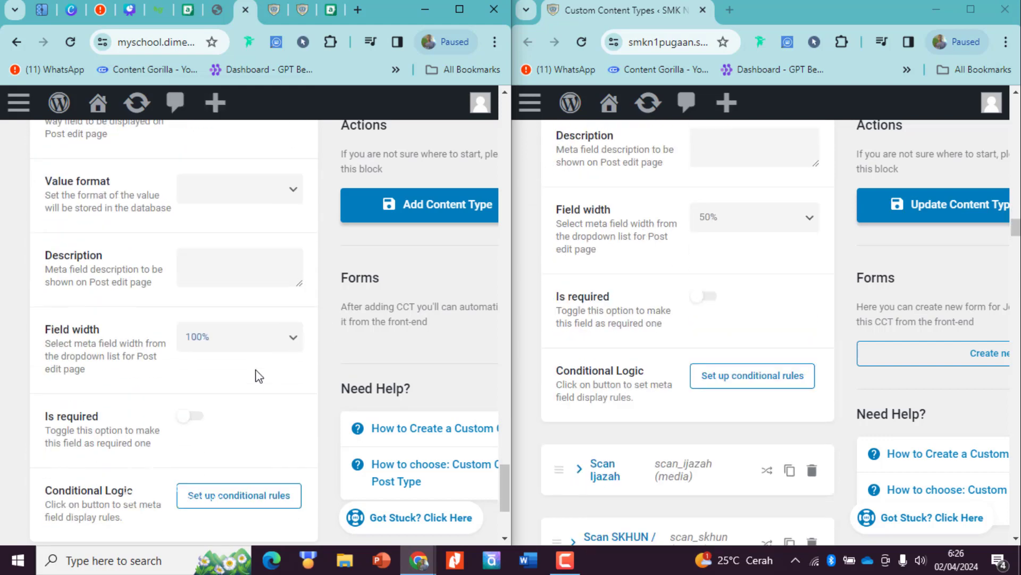
pyautogui.click(250, 335)
pyautogui.press('Escape')
# Examine the fields under the reference site's Berkas tab, including the settings of Scan Ijazah and its neighbours.
pyautogui.scroll(-3, 653, 335)
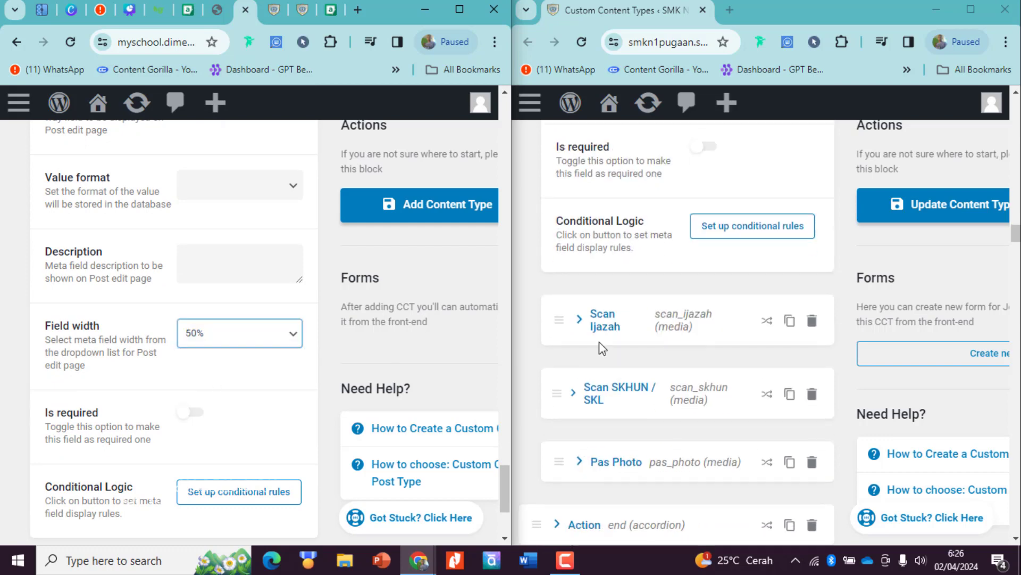
pyautogui.scroll(12, 585, 351)
pyautogui.click(585, 351)
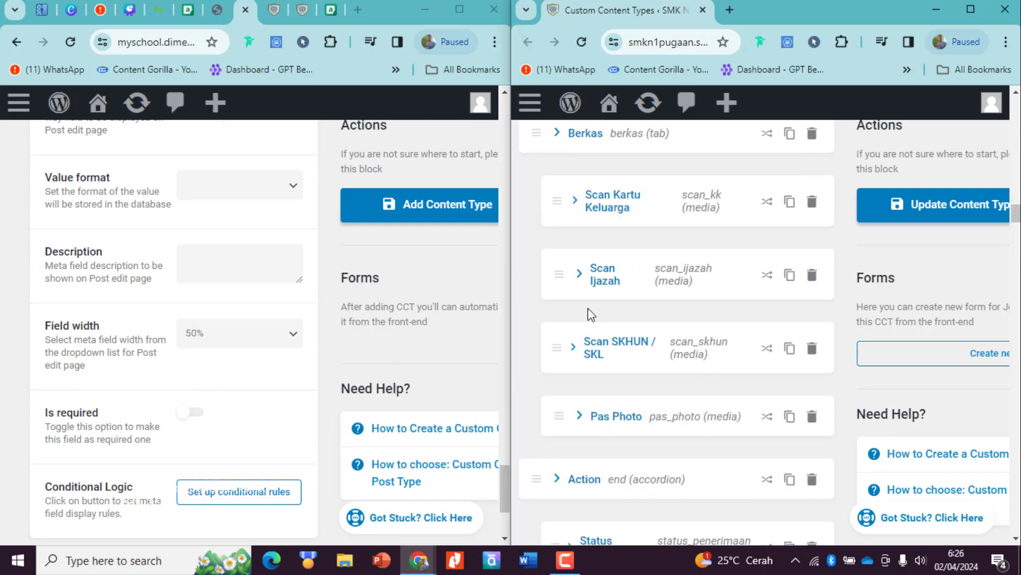
pyautogui.click(588, 312)
pyautogui.scroll(-10, 736, 335)
pyautogui.scroll(12, 748, 351)
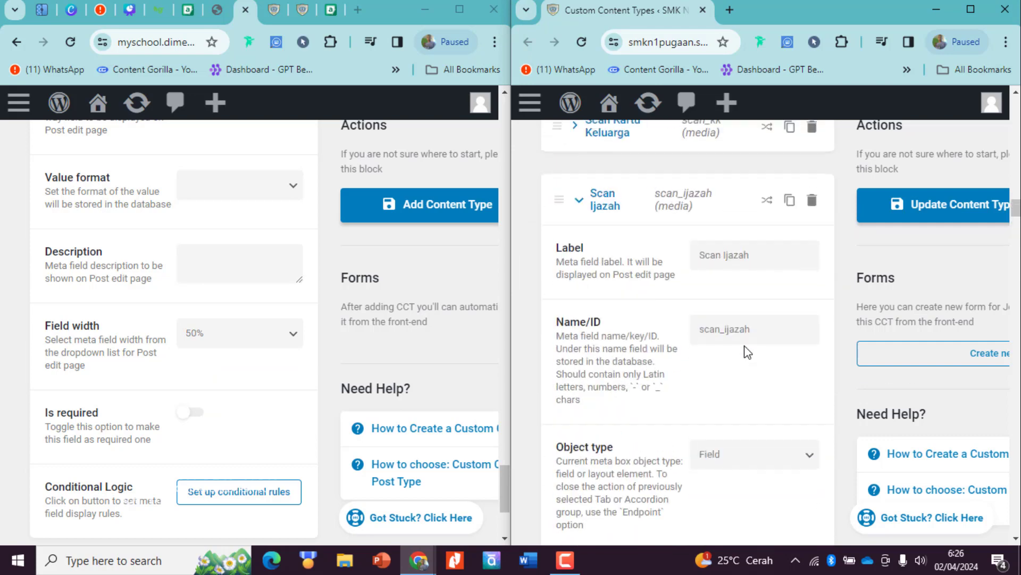
pyautogui.click(591, 349)
pyautogui.click(596, 153)
pyautogui.scroll(-5, 695, 415)
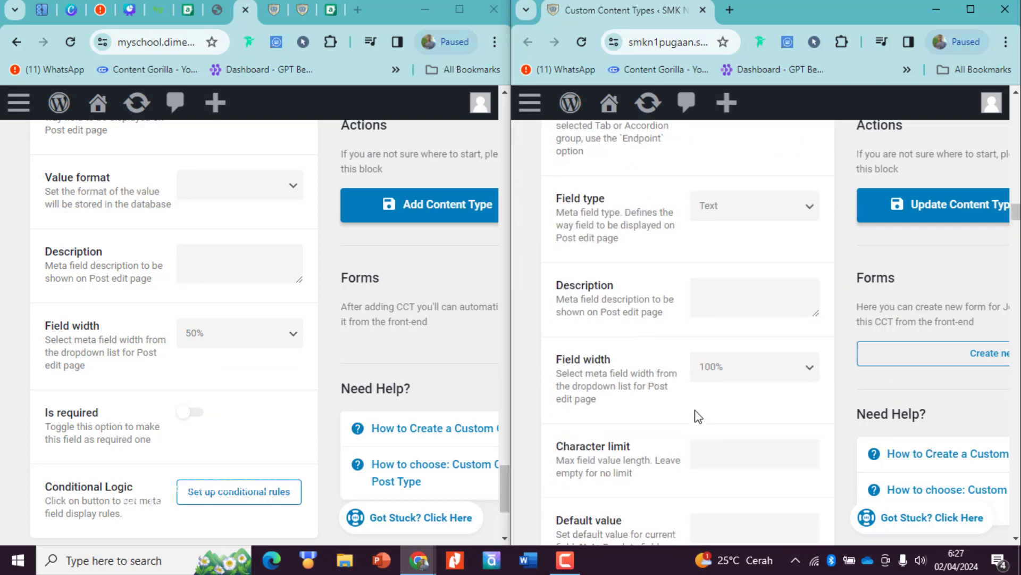
pyautogui.scroll(8, 696, 410)
pyautogui.click(607, 296)
pyautogui.scroll(-5, 633, 373)
pyautogui.scroll(4, 641, 397)
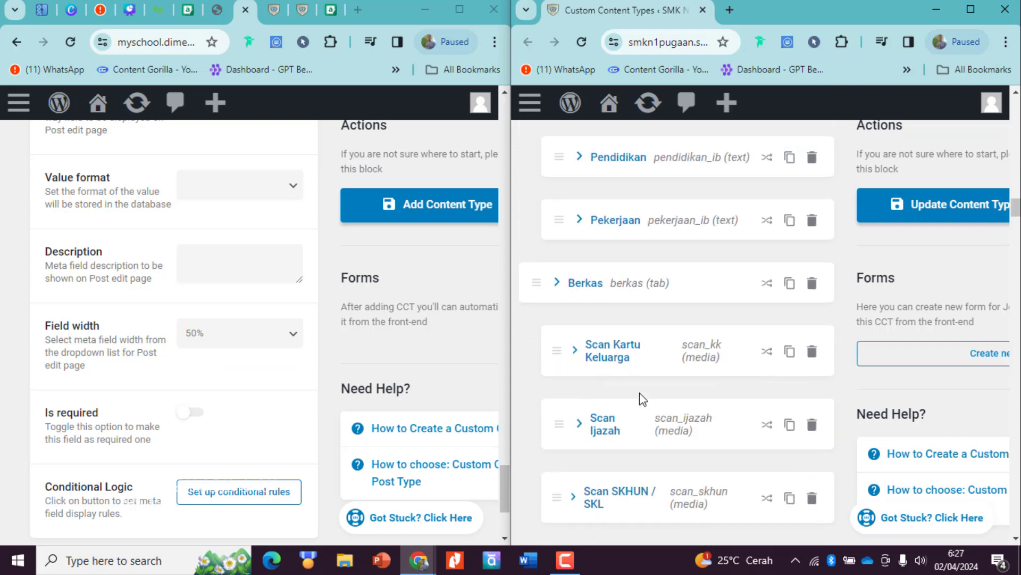
# Duplicate the Scan Kartu Keluarga field and replace the copy's label with Scan Ijazah, copied from the reference site.
pyautogui.scroll(-3, 616, 303)
pyautogui.click(615, 301)
pyautogui.tripleClick(726, 333)
pyautogui.hotkey('ctrl', 'c')
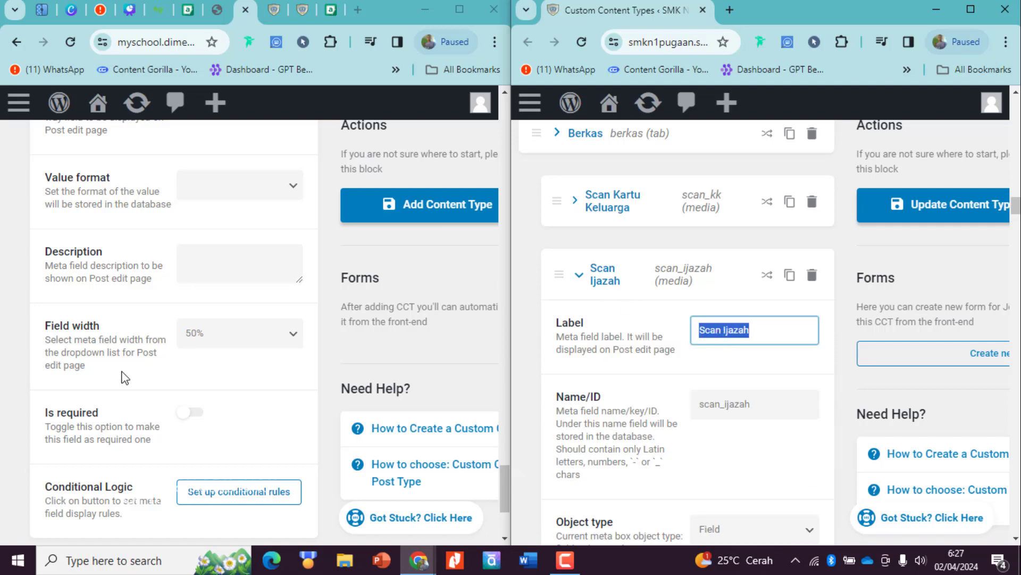
pyautogui.scroll(10, 207, 391)
pyautogui.click(80, 326)
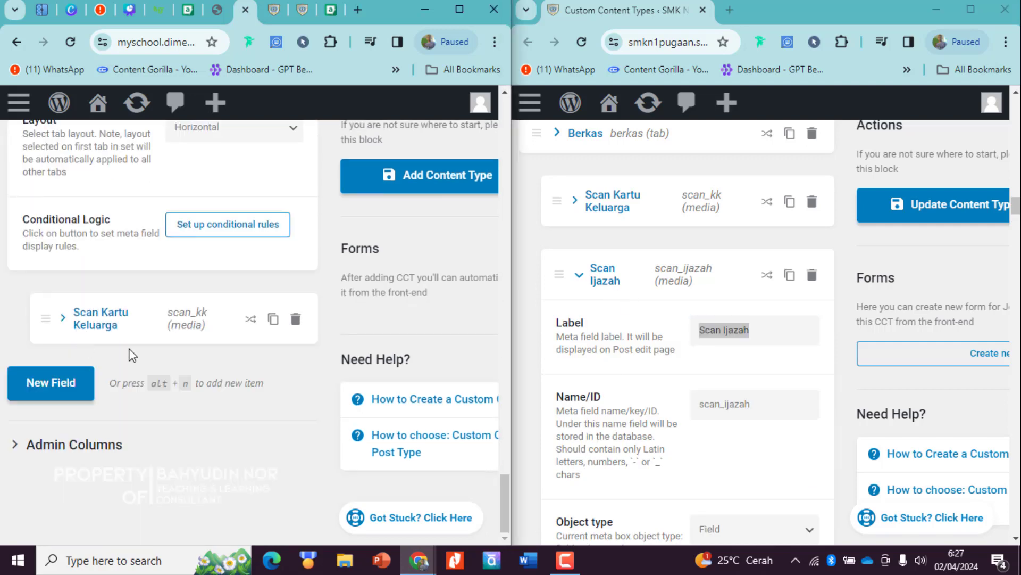
pyautogui.click(273, 320)
pyautogui.scroll(-2, 274, 341)
pyautogui.tripleClick(241, 372)
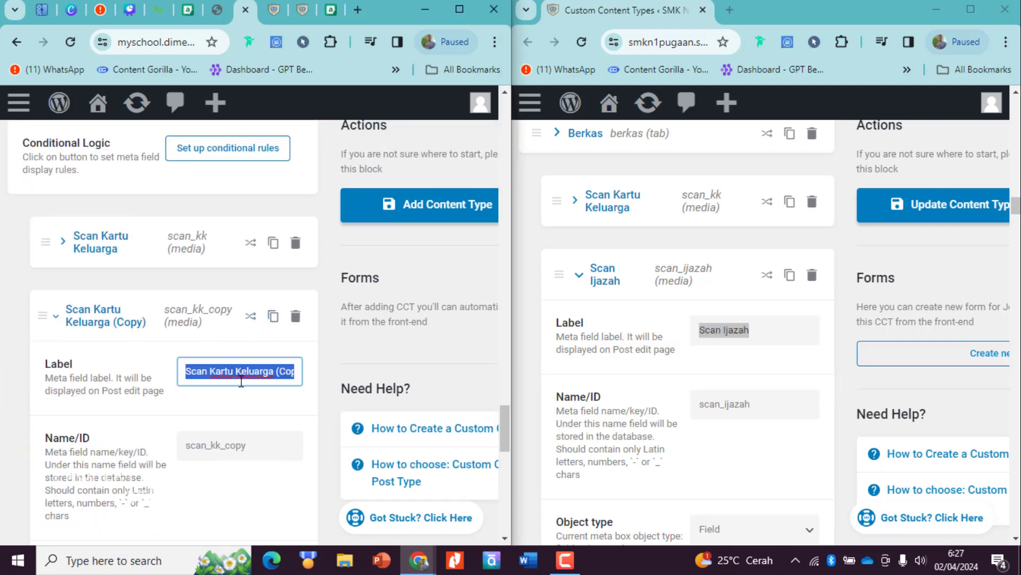
pyautogui.hotkey('ctrl', 'v')
# Set the Scan Ijazah field's name/ID to scan_ijazah and collapse the field.
pyautogui.doubleClick(262, 443)
pyautogui.write('scan_ijazah')
pyautogui.scroll(-3, 241, 407)
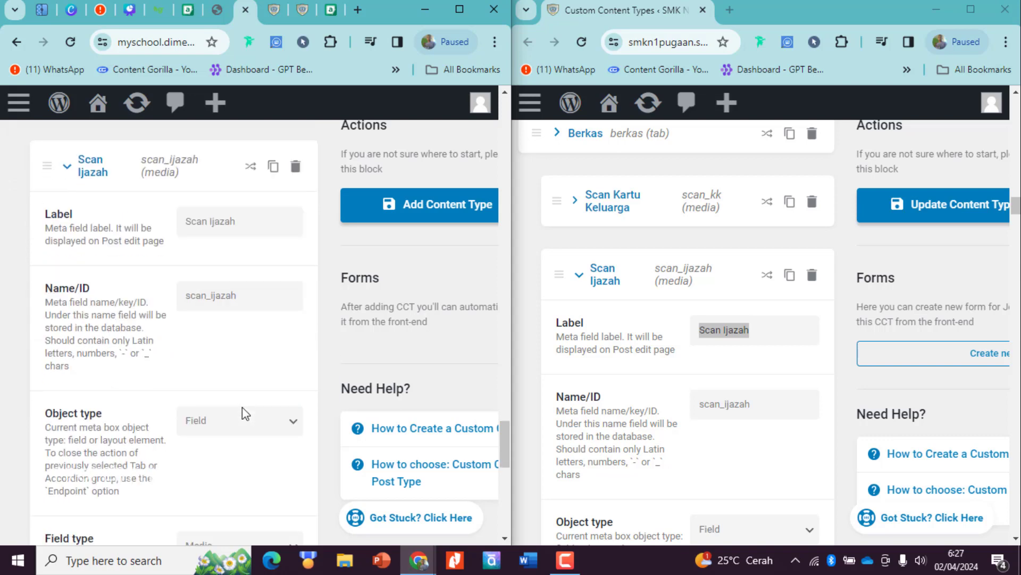
pyautogui.scroll(1, 241, 407)
pyautogui.click(66, 245)
# Duplicate the Scan Ijazah field and replace the copy's label with Scan SKHUN / SKL, copied from the reference site.
pyautogui.click(585, 275)
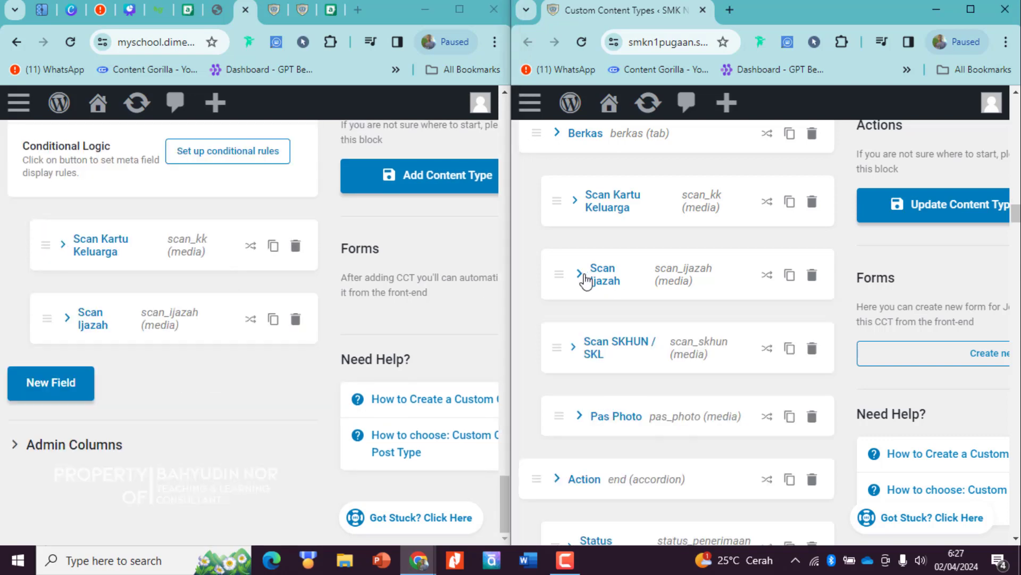
pyautogui.scroll(-1, 615, 328)
pyautogui.click(695, 329)
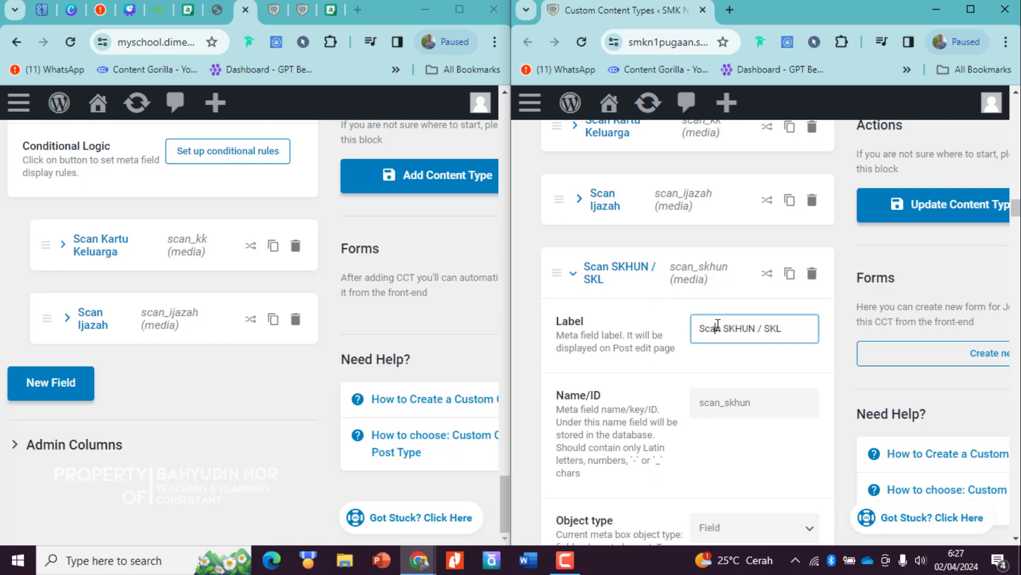
pyautogui.tripleClick(695, 328)
pyautogui.hotkey('ctrl', 'c')
pyautogui.click(588, 279)
pyautogui.click(263, 341)
pyautogui.click(273, 319)
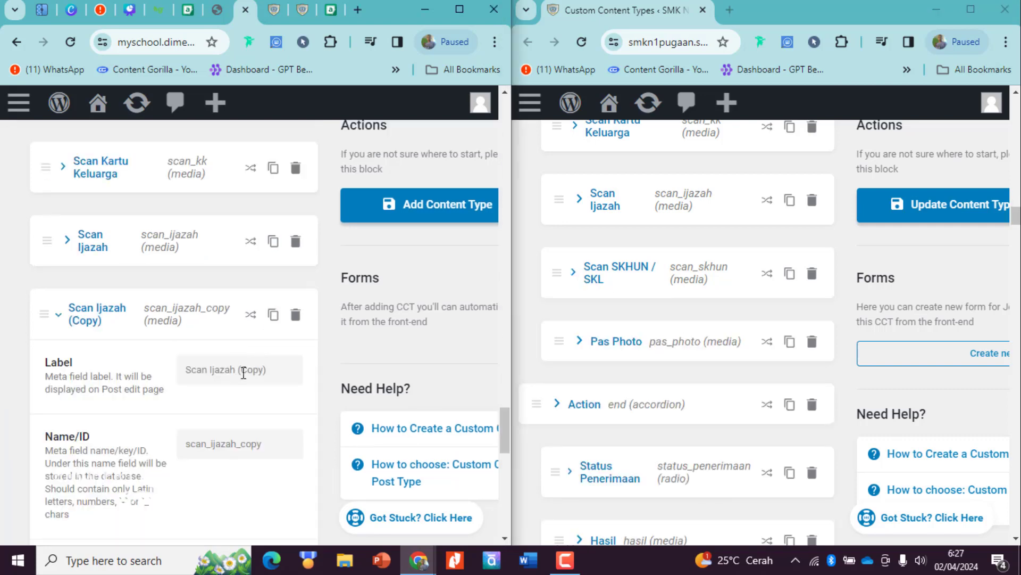
pyautogui.tripleClick(244, 370)
pyautogui.hotkey('ctrl', 'v')
# Set the Scan SKHUN / SKL field's name/ID to scan_skhun and collapse the field.
pyautogui.tripleClick(276, 448)
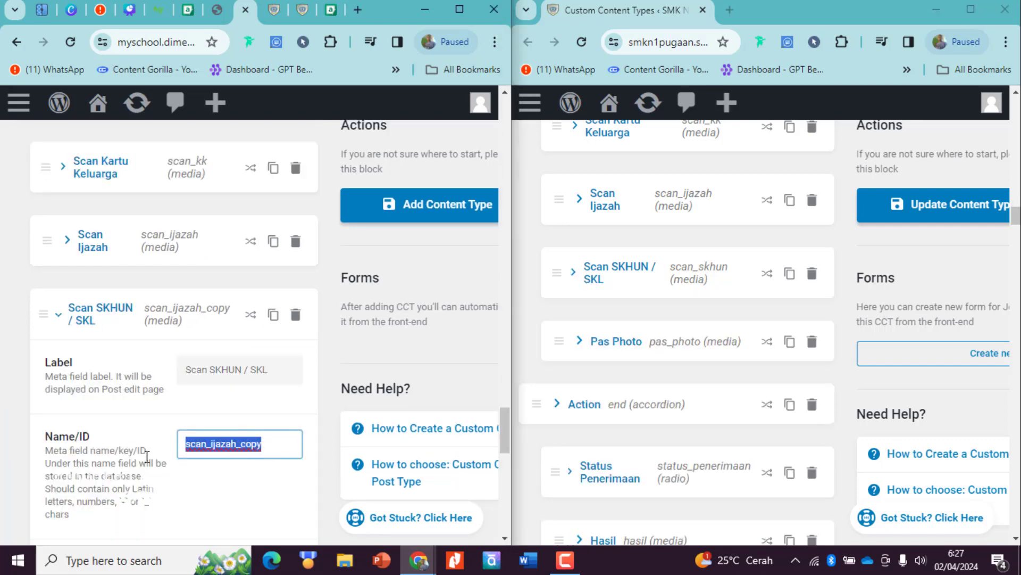
pyautogui.press('BackSpace')
pyautogui.click(248, 408)
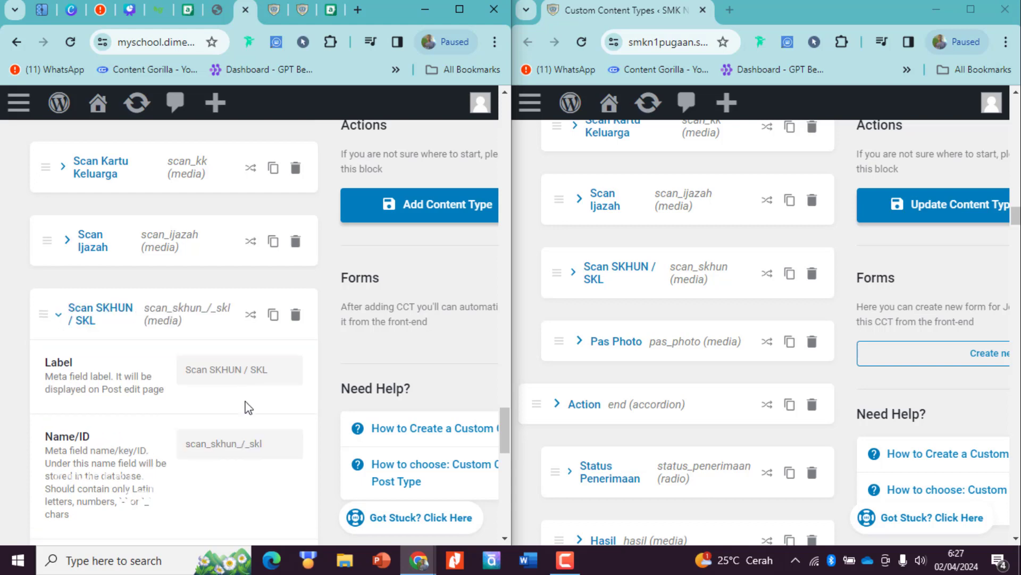
pyautogui.moveTo(240, 444); pyautogui.dragTo(319, 444)
pyautogui.press('BackSpace')
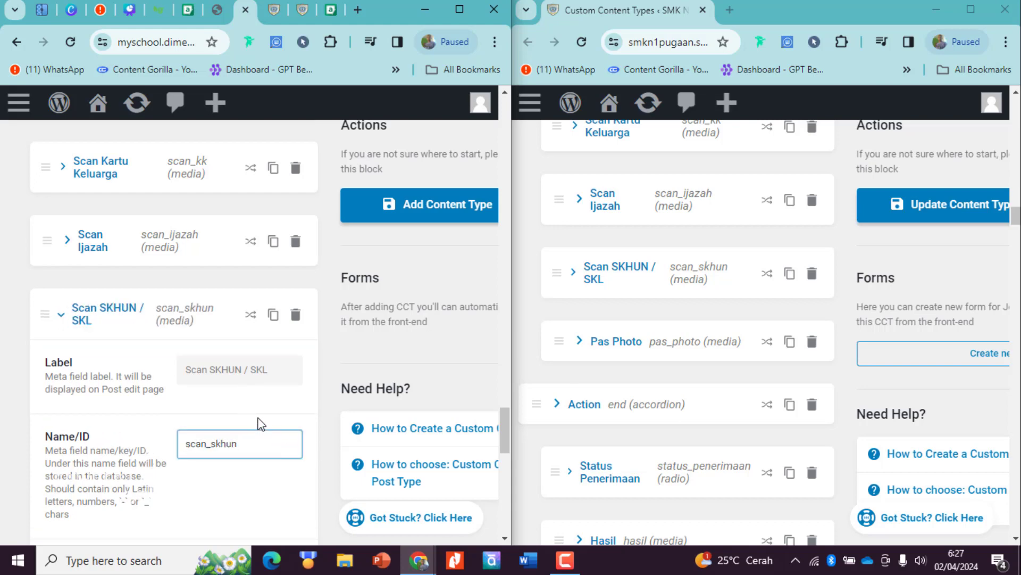
pyautogui.click(266, 411)
pyautogui.click(60, 315)
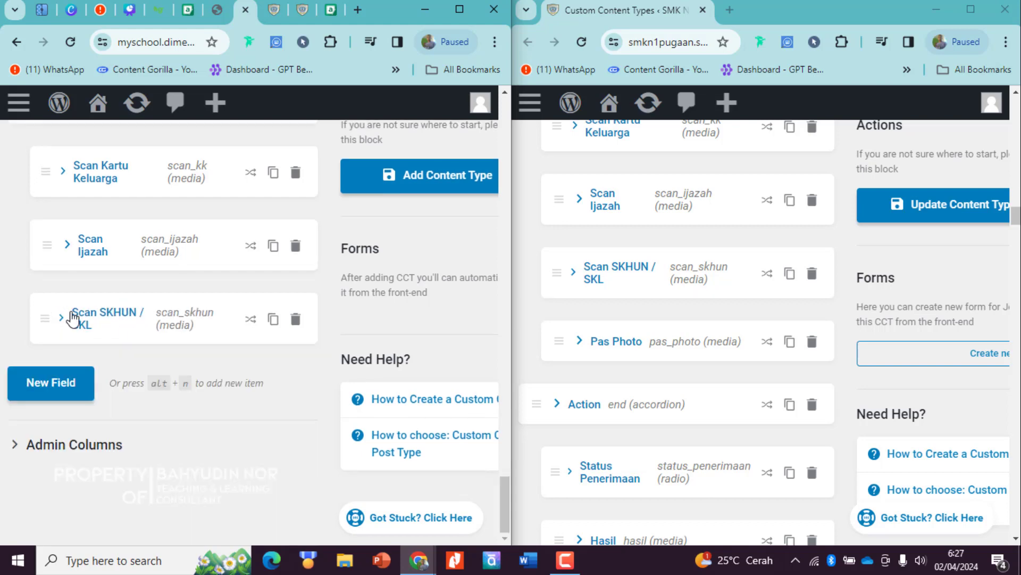
# Duplicate the Scan SKHUN / SKL field and replace the copy's label with Pas Photo, copied from the reference site.
pyautogui.click(273, 318)
pyautogui.click(694, 343)
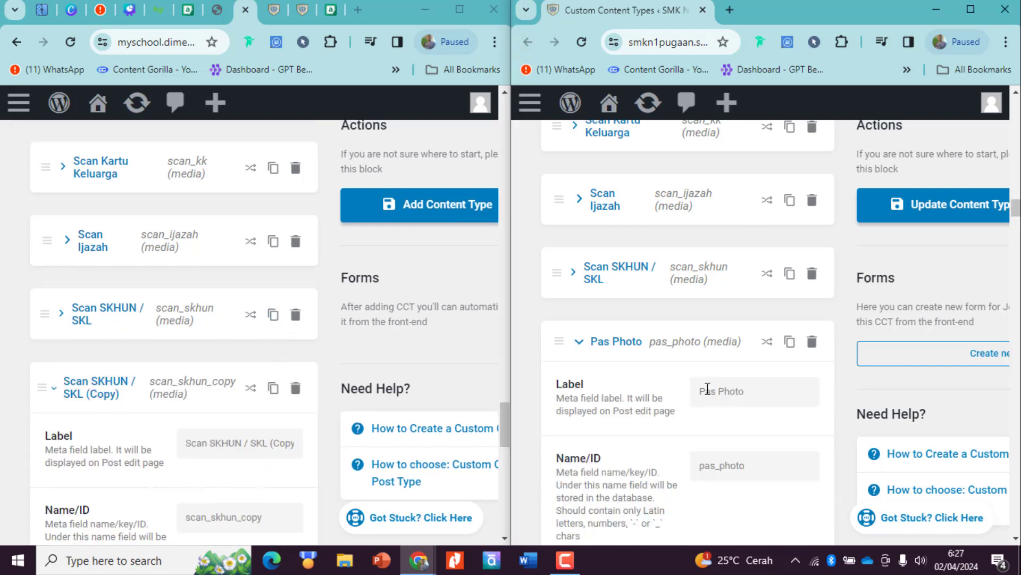
pyautogui.tripleClick(707, 391)
pyautogui.hotkey('ctrl', 'c')
pyautogui.tripleClick(244, 443)
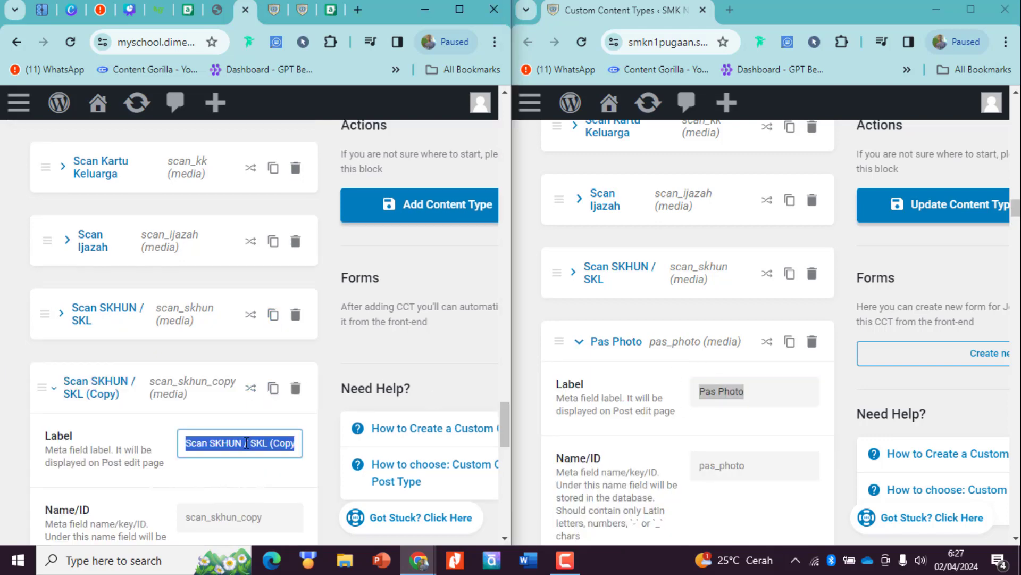
pyautogui.hotkey('ctrl', 'v')
# Clear the Pas Photo field's copied name/ID so that it regenerates from the label as pas_photo.
pyautogui.scroll(-4, 244, 434)
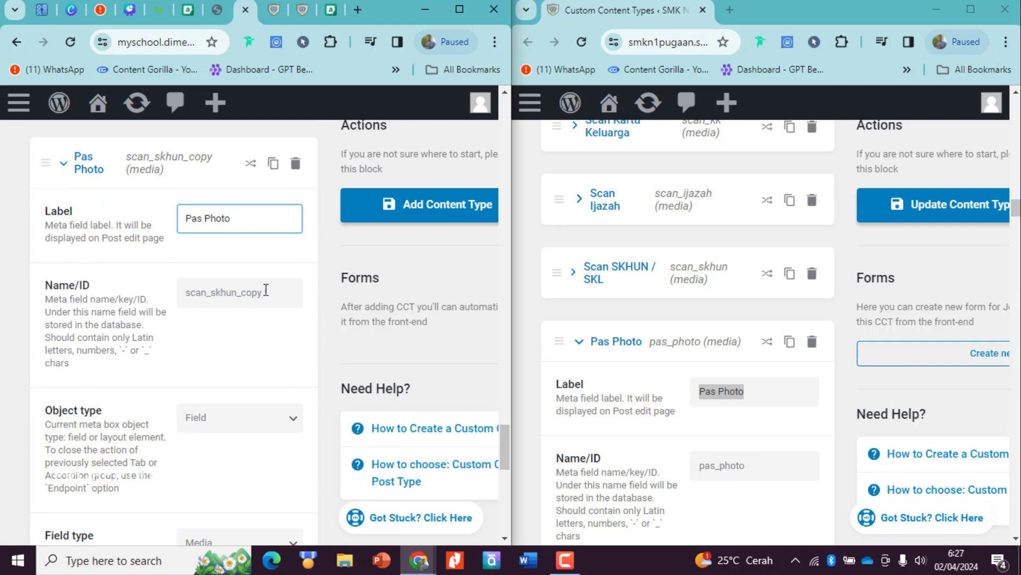
pyautogui.tripleClick(266, 290)
pyautogui.press('BackSpace')
pyautogui.click(265, 341)
# Enter Pas Foto Ukuran 3x4 as the Pas Photo field's description and collapse the field.
pyautogui.scroll(-5, 261, 367)
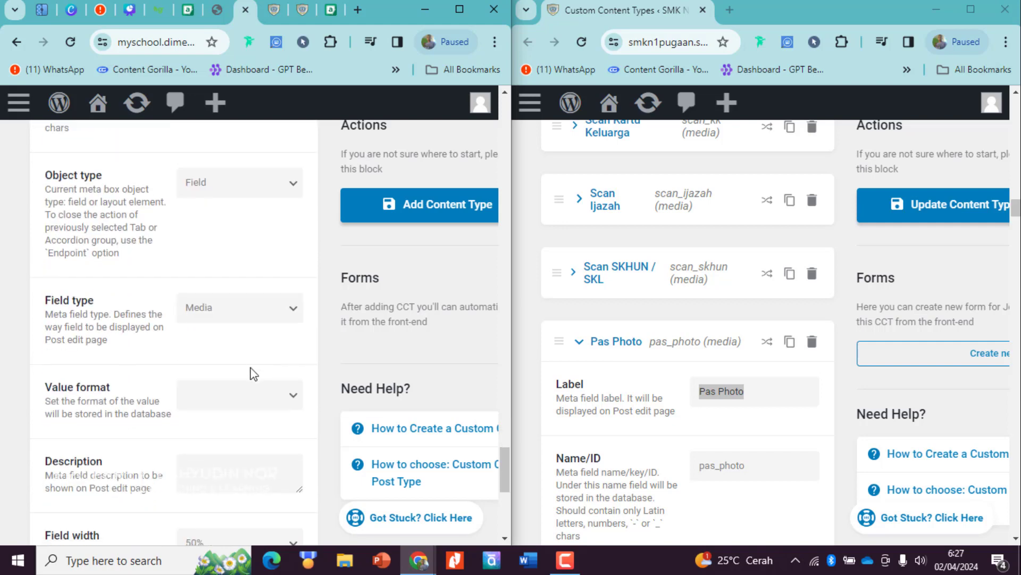
pyautogui.scroll(-3, 253, 374)
pyautogui.click(211, 333)
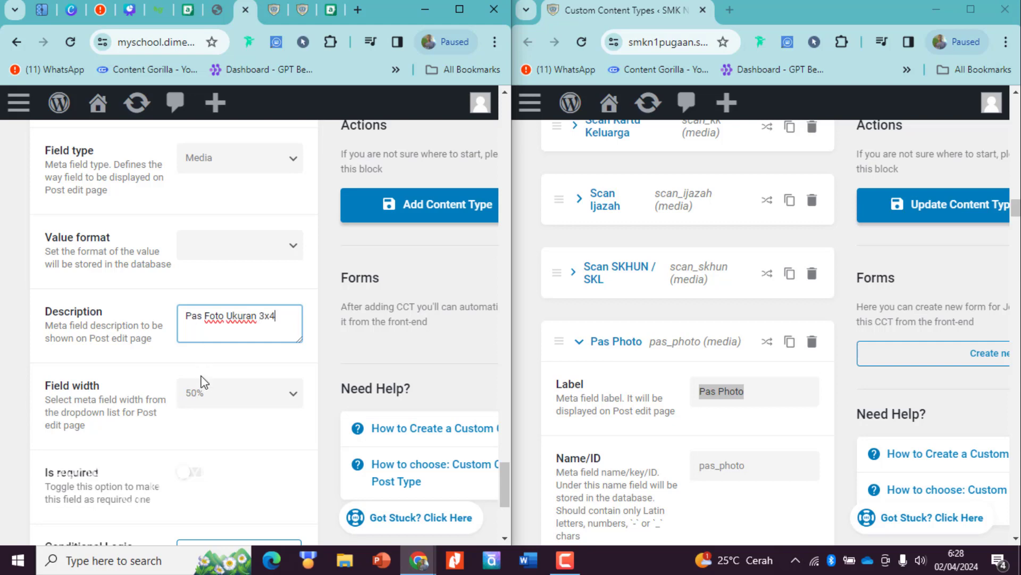
pyautogui.scroll(8, 204, 381)
pyautogui.click(69, 236)
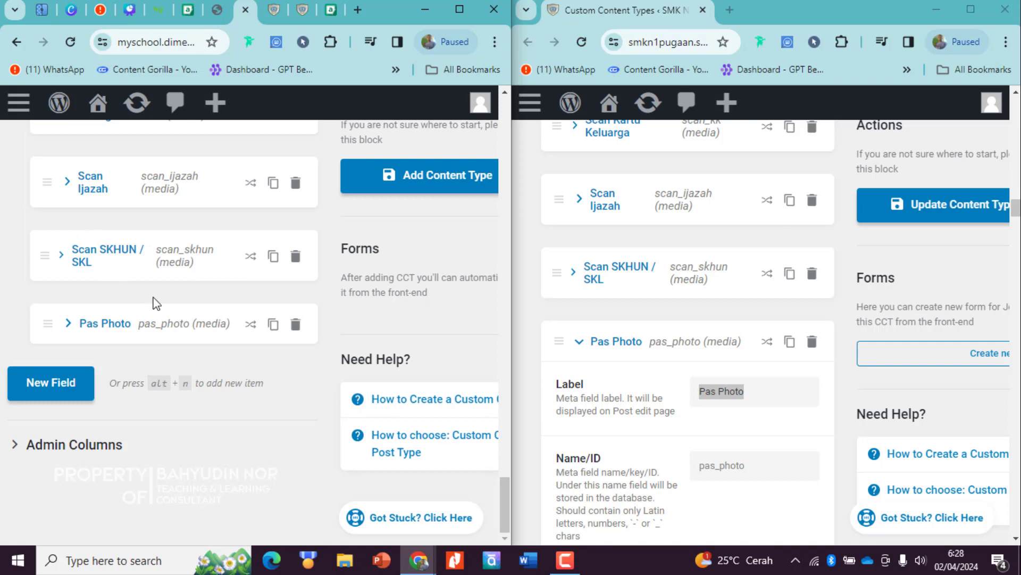
# Set the new Pas Photo field's value format to Media ID, matching the reference site's field.
pyautogui.scroll(-4, 579, 488)
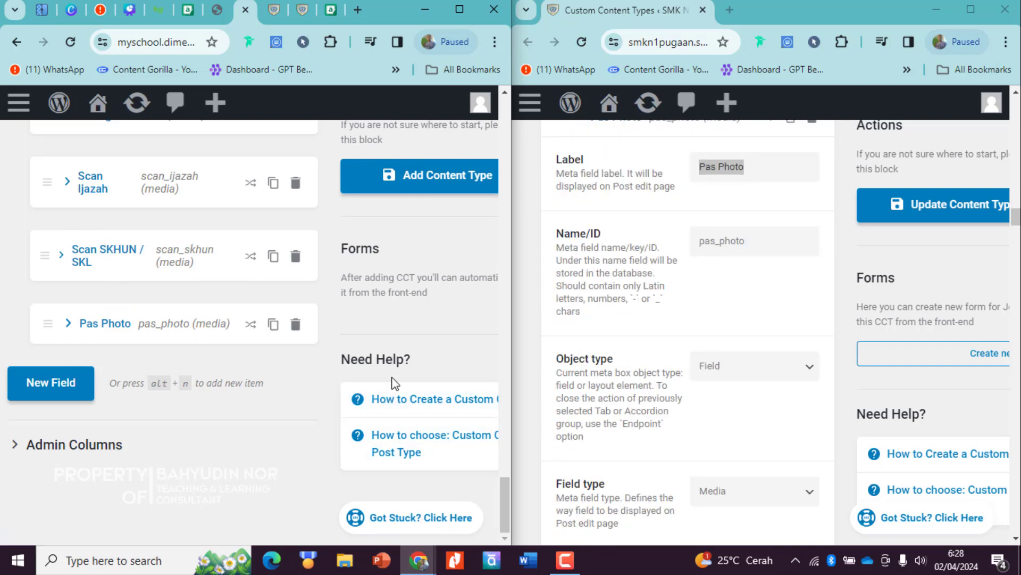
pyautogui.scroll(2, 711, 390)
pyautogui.scroll(-8, 712, 390)
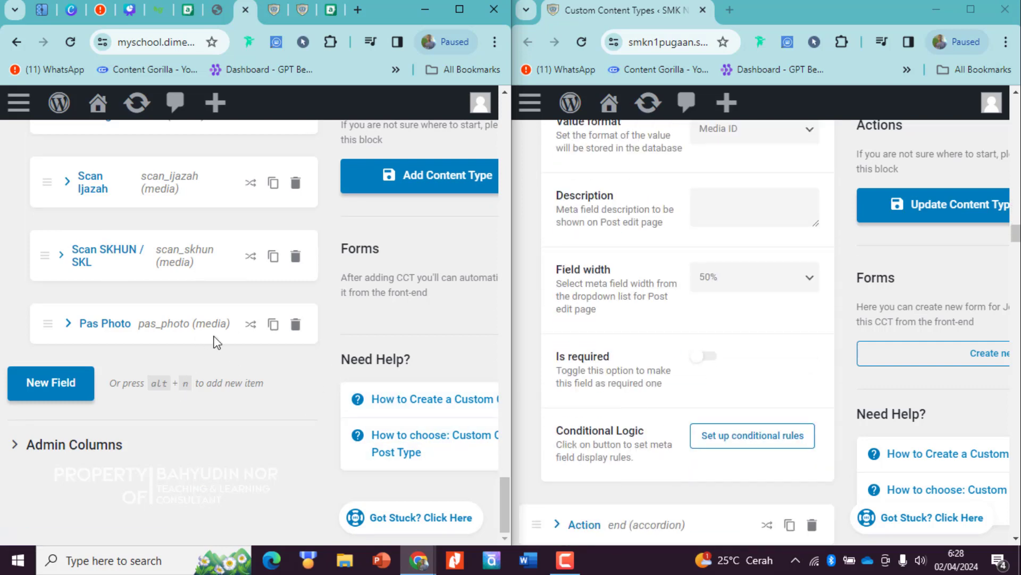
pyautogui.click(217, 338)
pyautogui.scroll(-7, 230, 369)
pyautogui.click(239, 319)
pyautogui.click(242, 340)
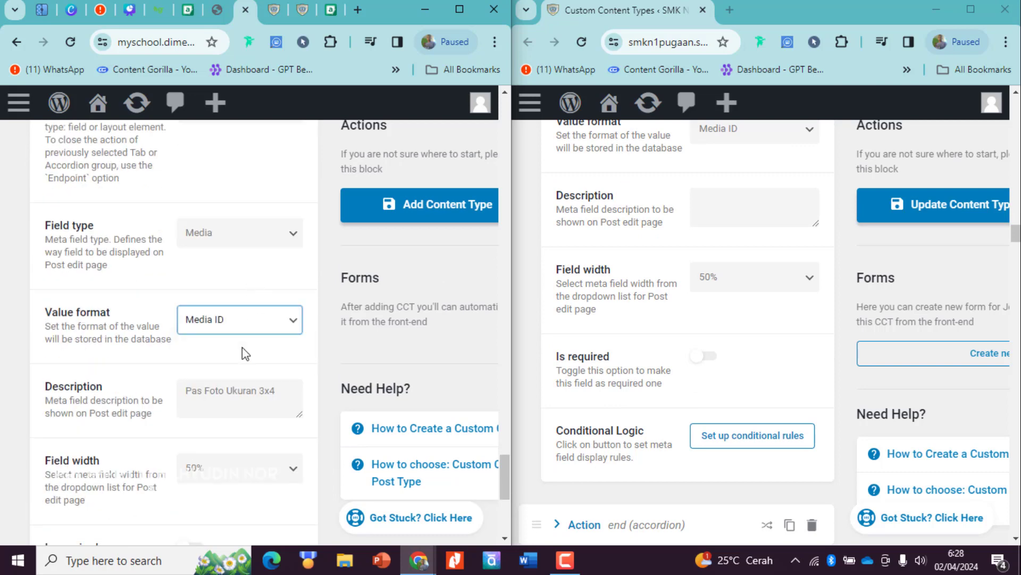
# Check the settings of the reference site's Pas Photo and Scan SKHUN / SKL fields, and collapse both.
pyautogui.scroll(4, 615, 330)
pyautogui.scroll(-7, 617, 336)
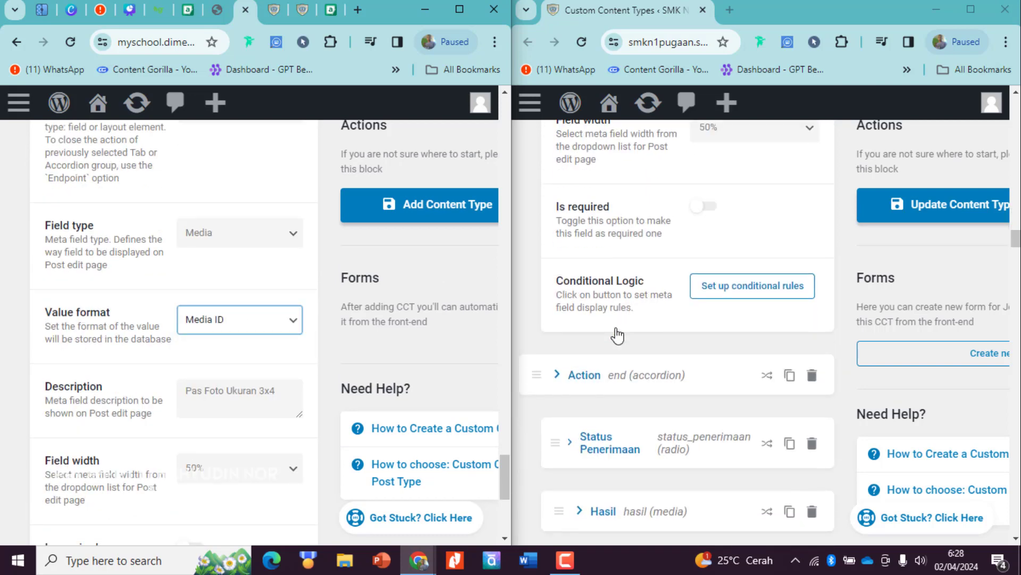
pyautogui.scroll(10, 617, 335)
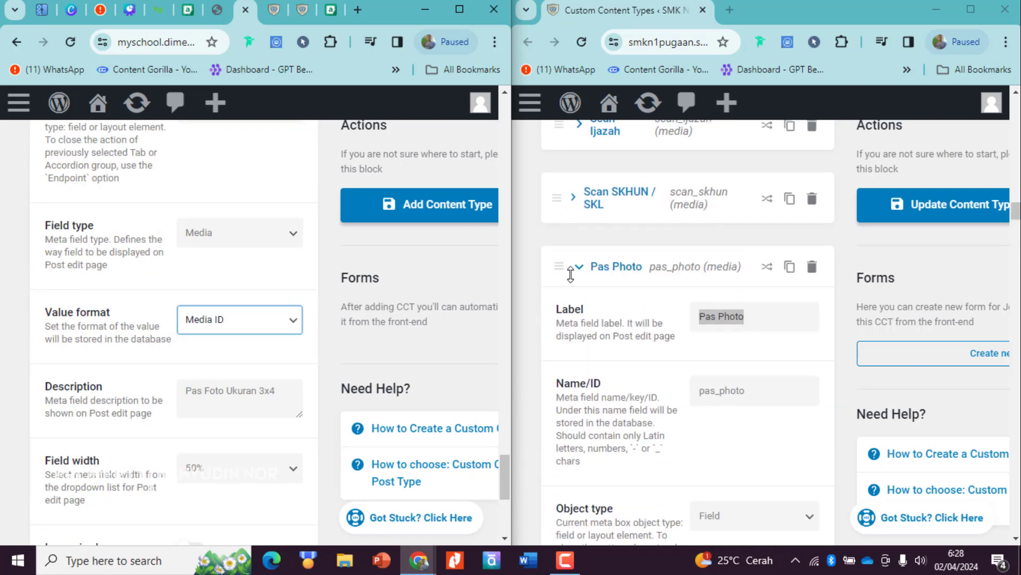
pyautogui.click(573, 270)
pyautogui.click(669, 209)
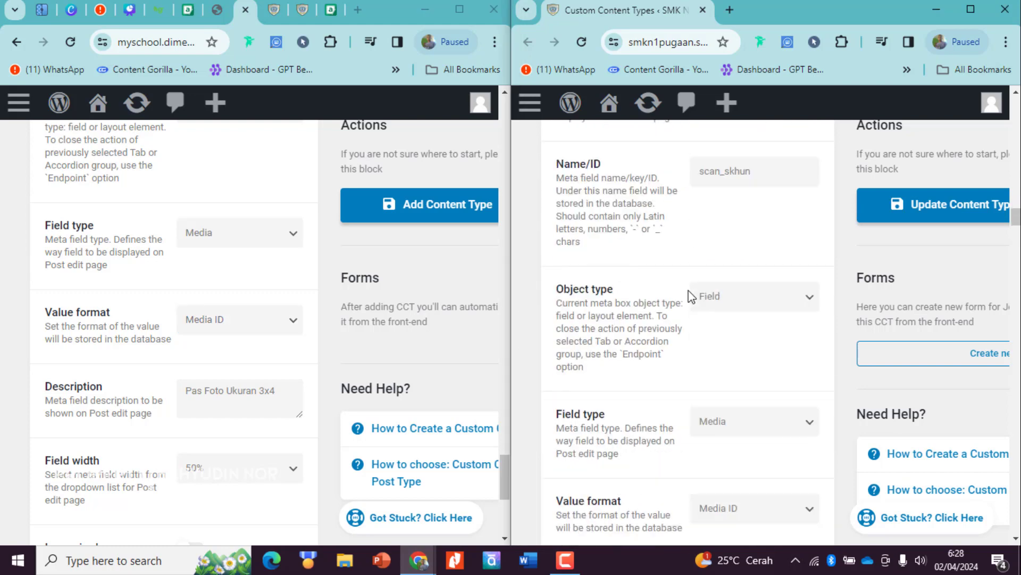
pyautogui.scroll(-6, 681, 266)
pyautogui.scroll(5, 684, 279)
pyautogui.scroll(6, 692, 288)
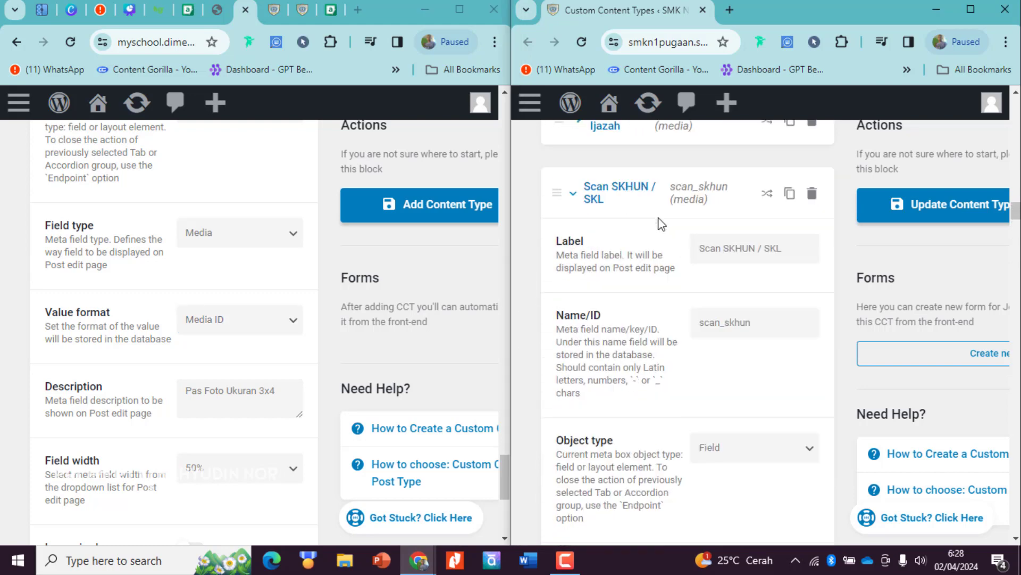
pyautogui.click(658, 274)
pyautogui.click(673, 213)
pyautogui.click(673, 213)
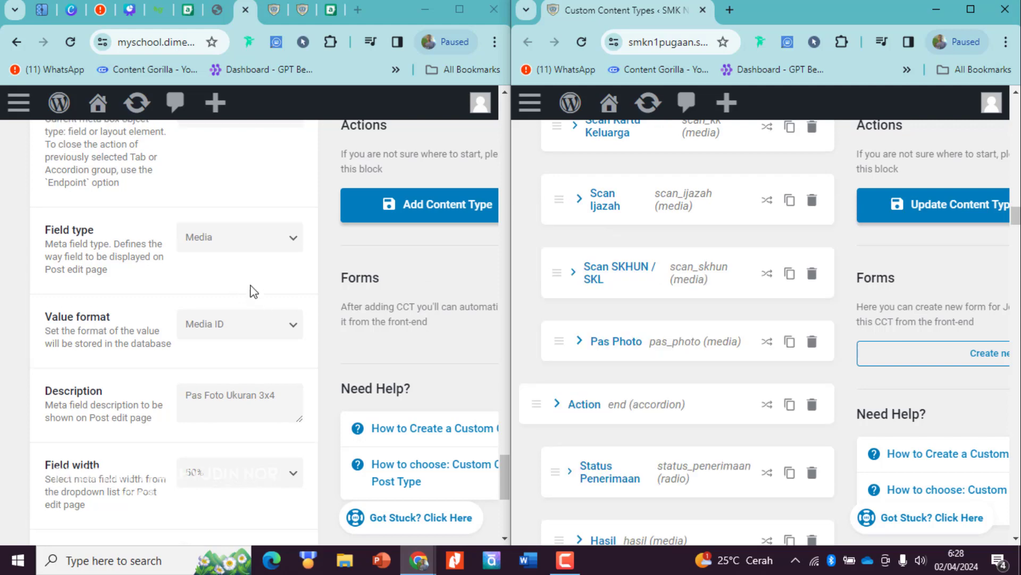
# Collapse the Pas Photo field and set the Scan Kartu Keluarga field's value format to Media ID, leaving it collapsed too.
pyautogui.scroll(7, 186, 290)
pyautogui.click(133, 290)
pyautogui.scroll(6, 119, 291)
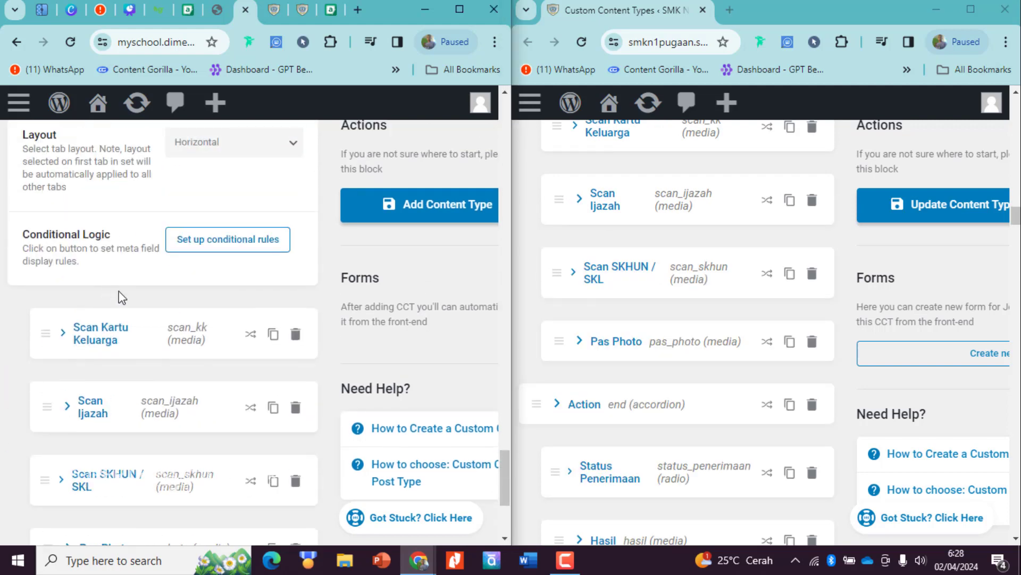
pyautogui.click(128, 335)
pyautogui.scroll(-14, 160, 357)
pyautogui.scroll(7, 228, 330)
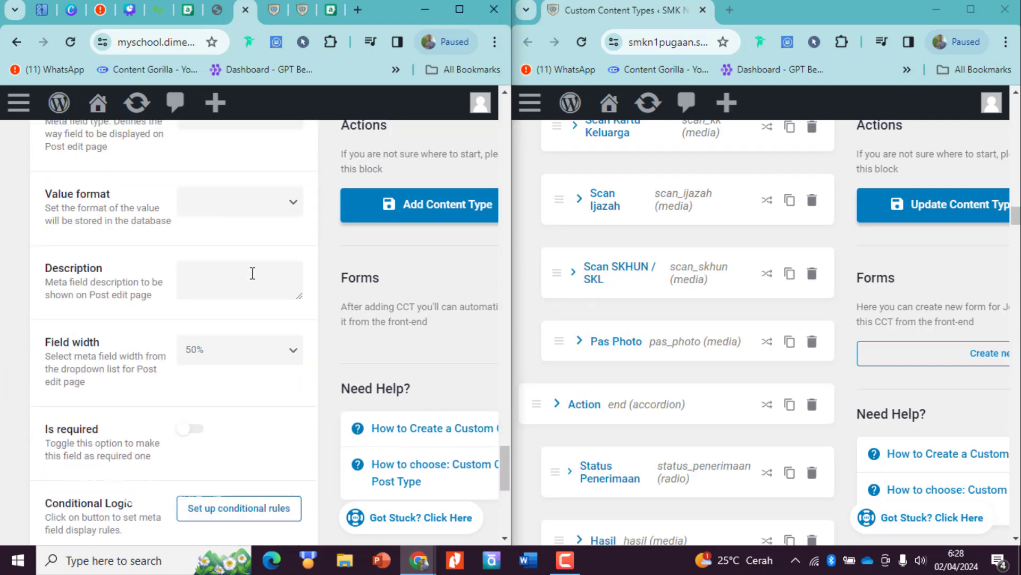
pyautogui.scroll(-2, 259, 340)
pyautogui.scroll(2, 247, 257)
pyautogui.click(230, 207)
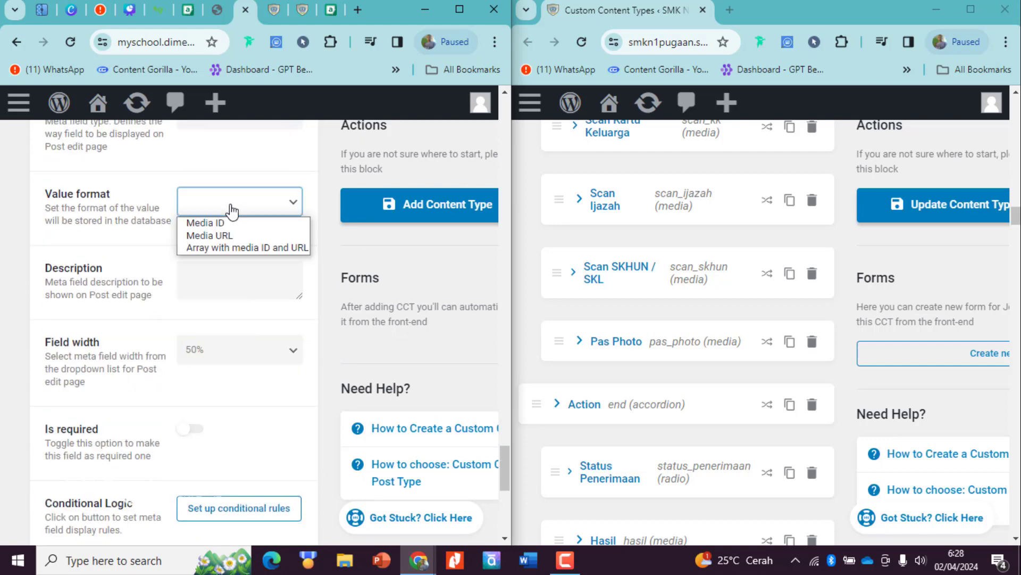
pyautogui.click(241, 228)
pyautogui.scroll(10, 260, 333)
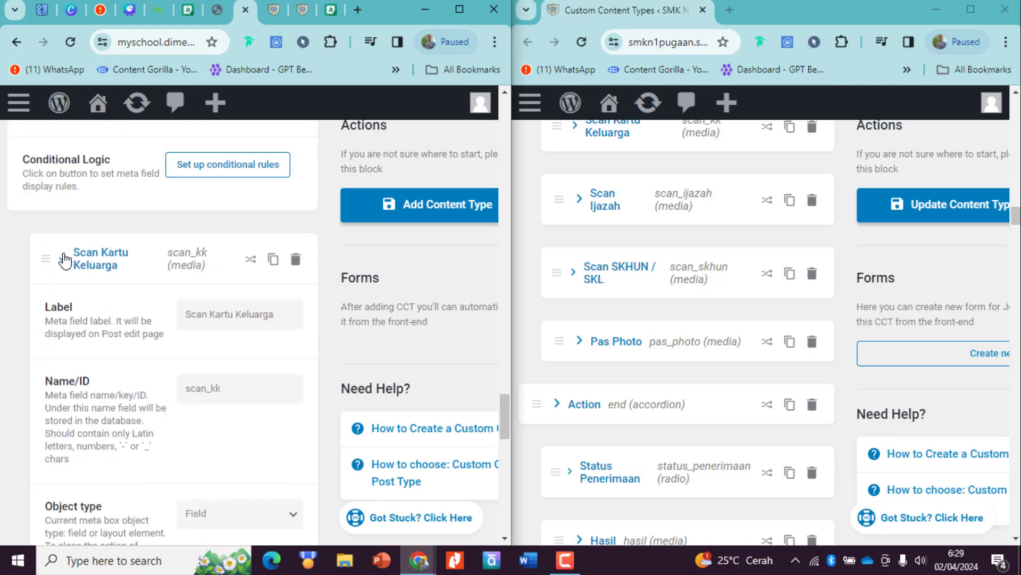
pyautogui.click(63, 261)
# Set the Scan Ijazah field's value format to Media ID and collapse the field.
pyautogui.click(96, 333)
pyautogui.scroll(-8, 183, 353)
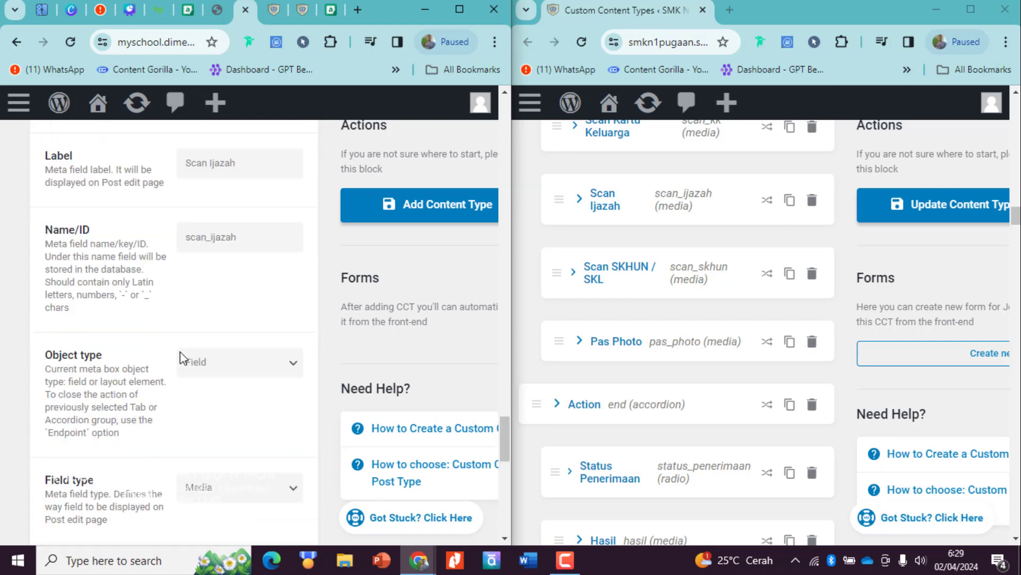
pyautogui.click(244, 354)
pyautogui.click(240, 371)
pyautogui.scroll(6, 240, 373)
pyautogui.click(80, 353)
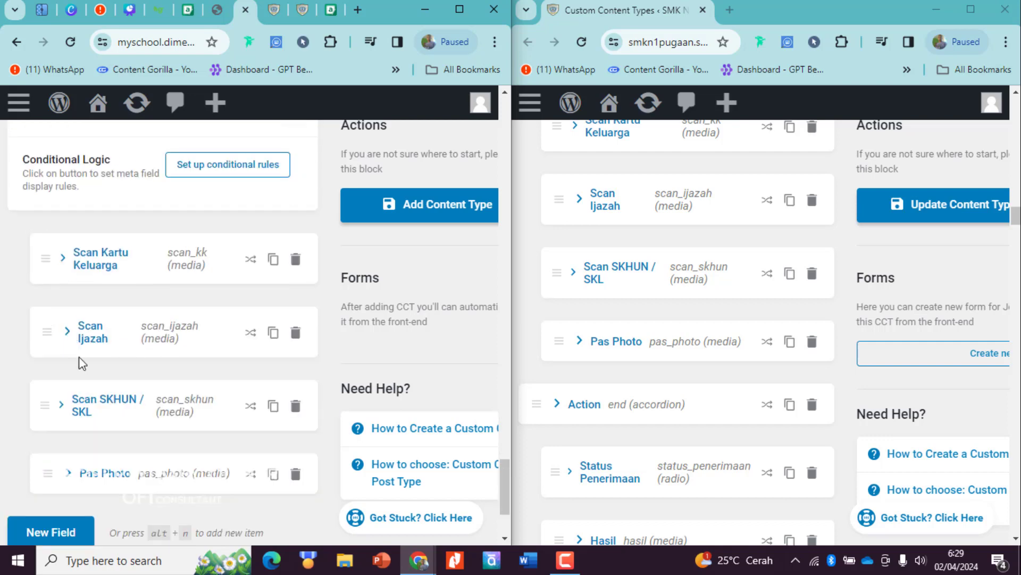
# Set the Scan SKHUN / SKL field's value format to Media ID and collapse the field.
pyautogui.scroll(-3, 80, 319)
pyautogui.click(83, 263)
pyautogui.scroll(-4, 198, 392)
pyautogui.scroll(-2, 217, 406)
pyautogui.click(245, 423)
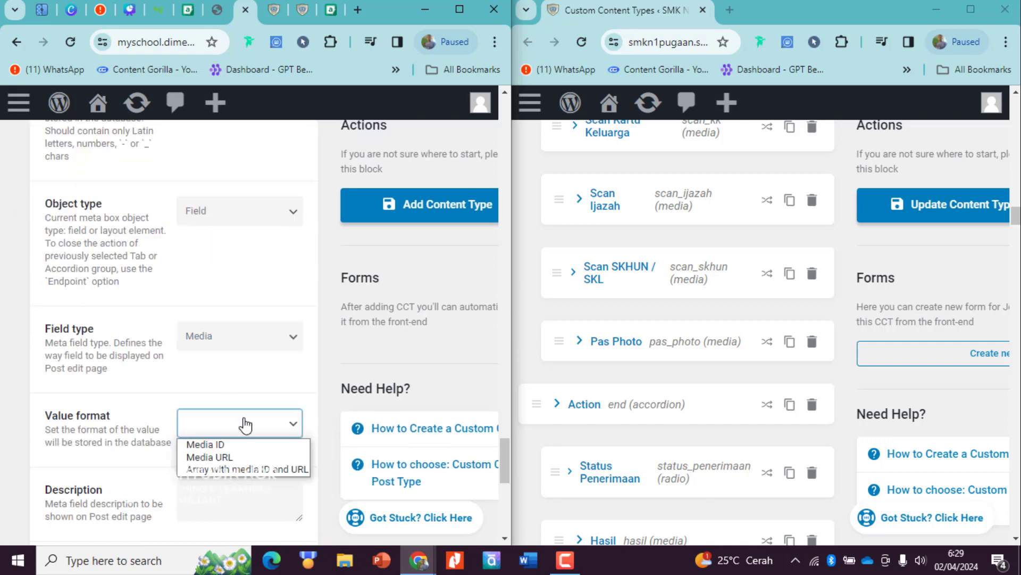
pyautogui.click(245, 424)
pyautogui.scroll(5, 160, 372)
pyautogui.click(90, 404)
# Review the Pas Photo field's object type and value format, and add the new content type.
pyautogui.click(104, 465)
pyautogui.scroll(-3, 172, 370)
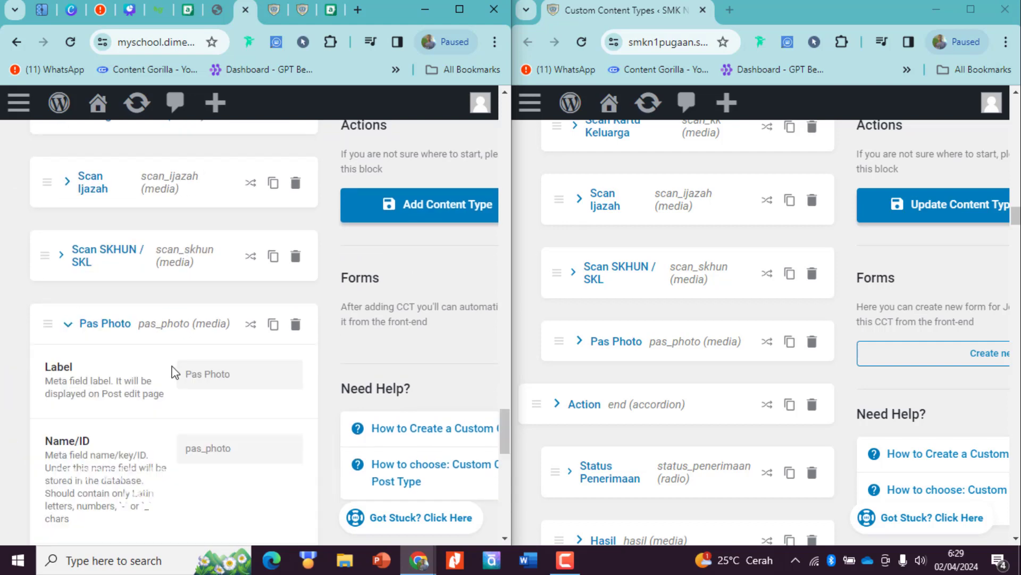
pyautogui.scroll(-4, 175, 372)
pyautogui.click(257, 347)
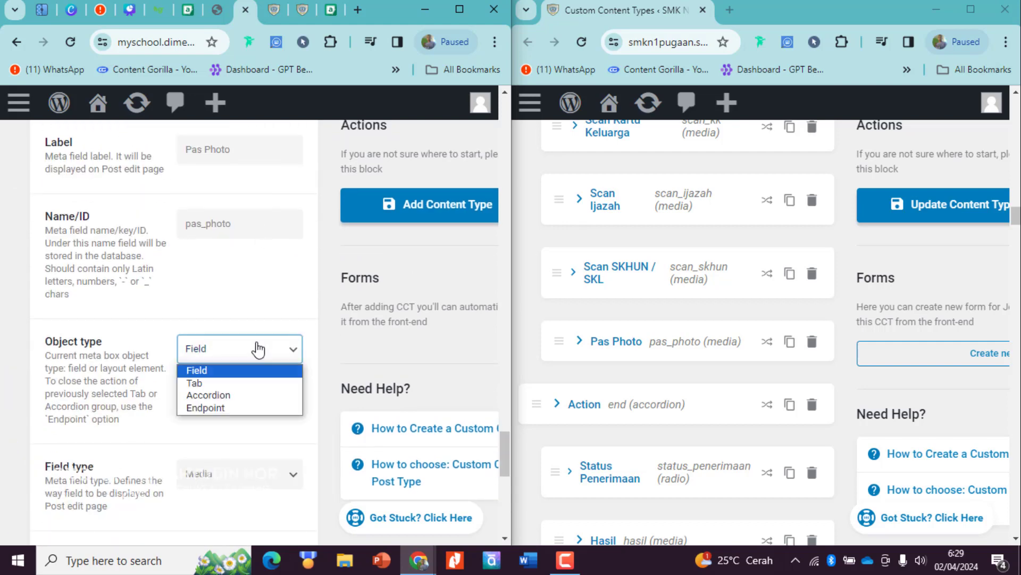
pyautogui.click(257, 347)
pyautogui.scroll(-3, 201, 424)
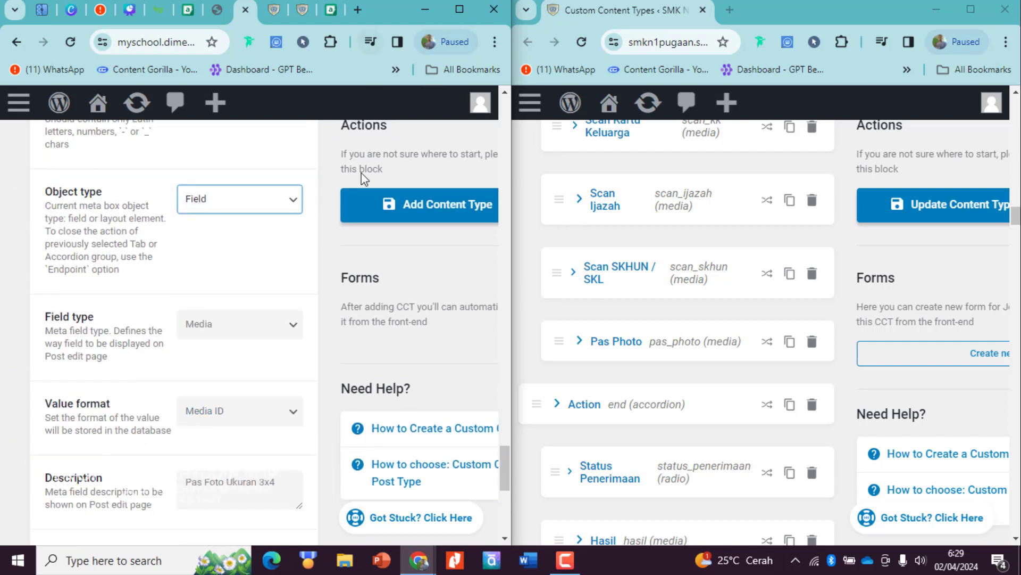
pyautogui.click(376, 206)
# Maximize the new site's browser window, reload its admin page and open the form for adding a PPDB item.
pyautogui.click(460, 10)
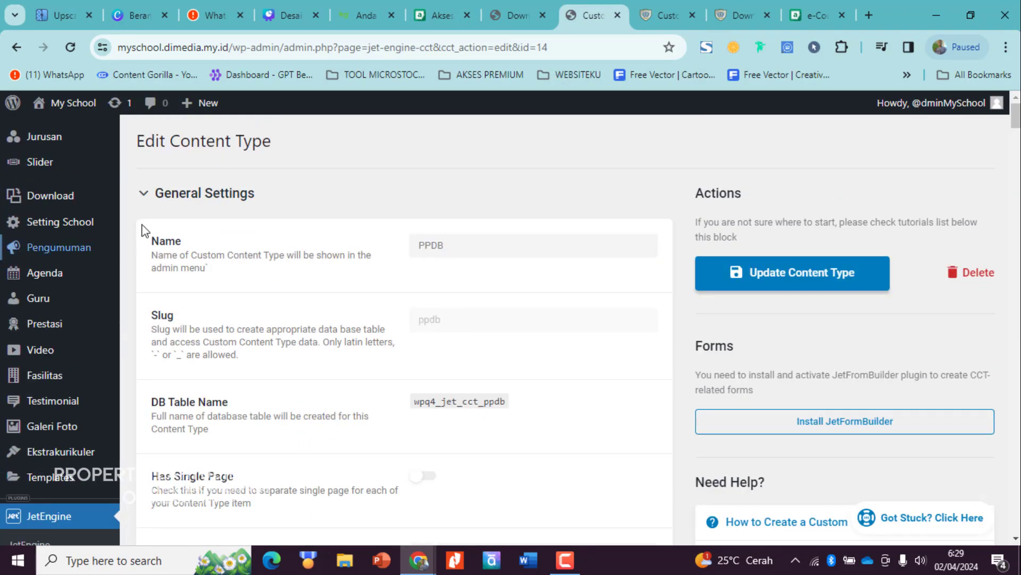
pyautogui.click(507, 9)
pyautogui.click(71, 40)
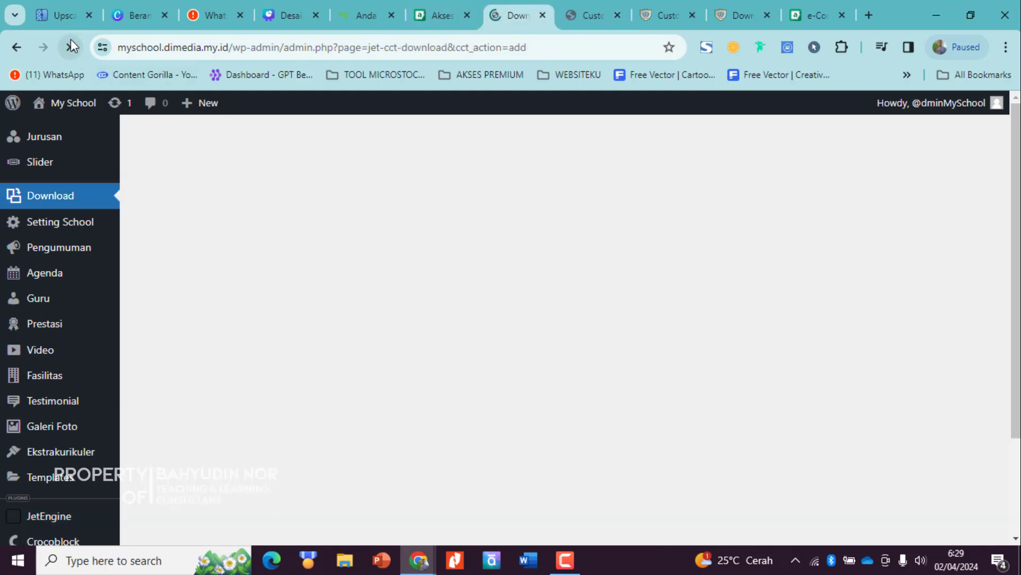
pyautogui.scroll(-3, 31, 461)
pyautogui.click(53, 488)
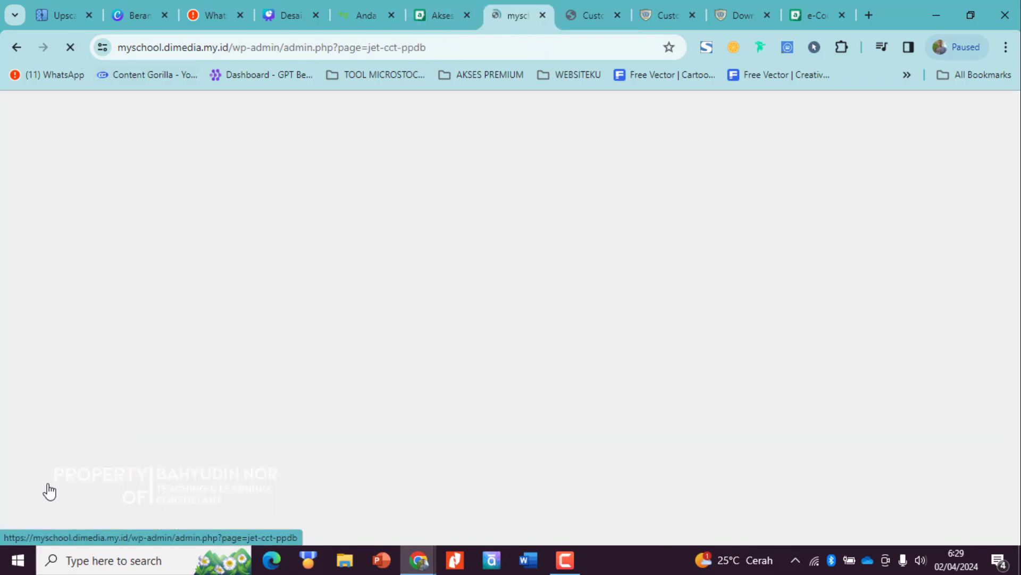
pyautogui.click(221, 144)
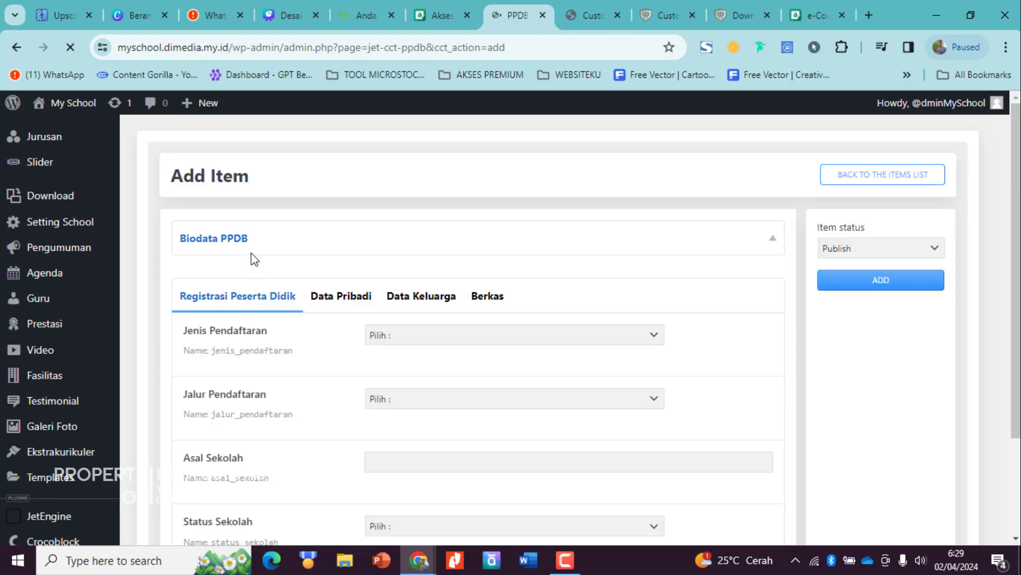
# Test the Registrasi Peserta Didik fields, trying Siswa Baru and Siswa Pindahan as the Jenis Pendaftaran.
pyautogui.scroll(-3, 444, 327)
pyautogui.scroll(3, 450, 324)
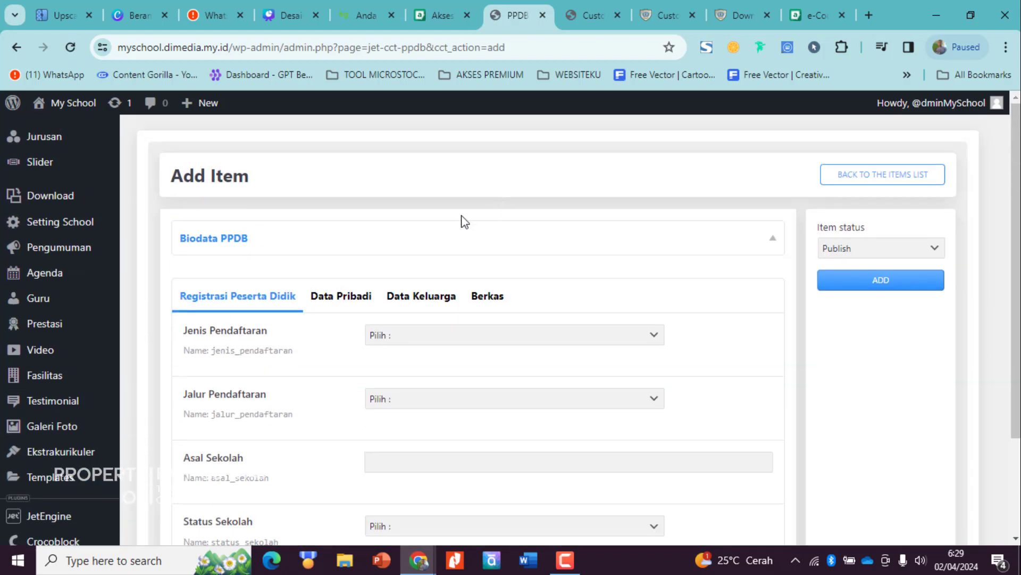
pyautogui.click(405, 334)
pyautogui.click(446, 365)
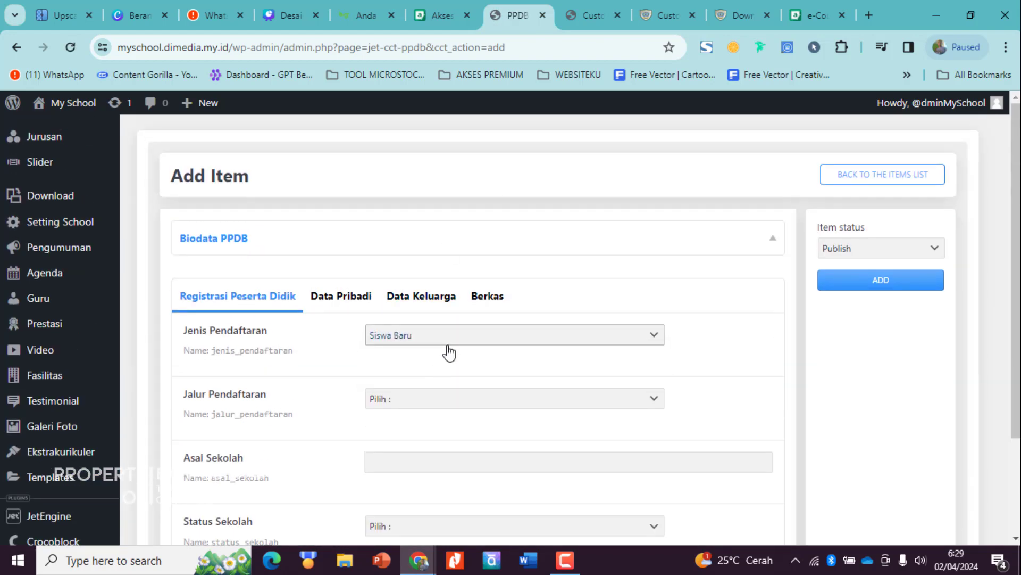
pyautogui.click(450, 335)
pyautogui.click(441, 378)
pyautogui.click(427, 398)
pyautogui.scroll(-3, 323, 307)
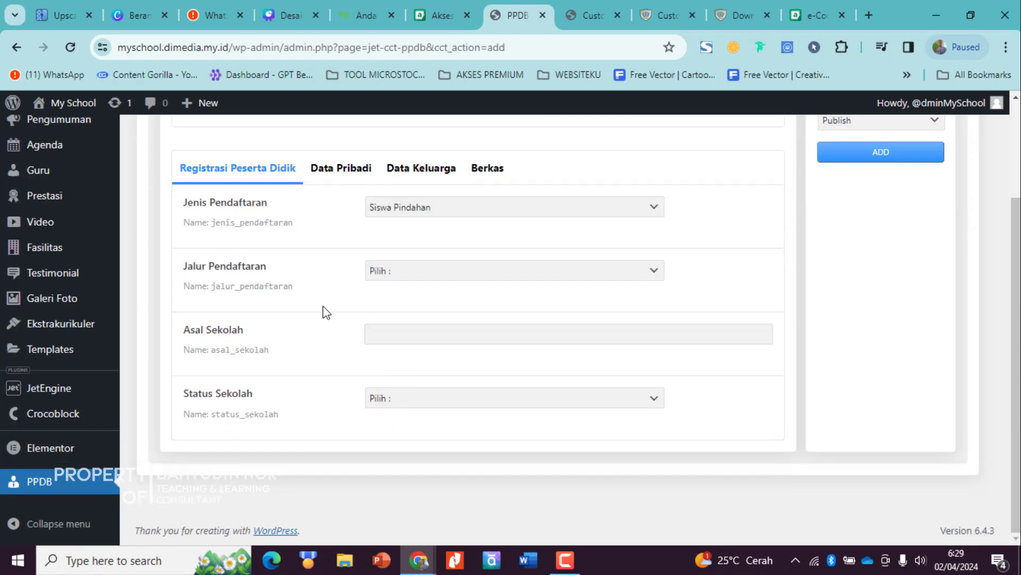
pyautogui.click(406, 338)
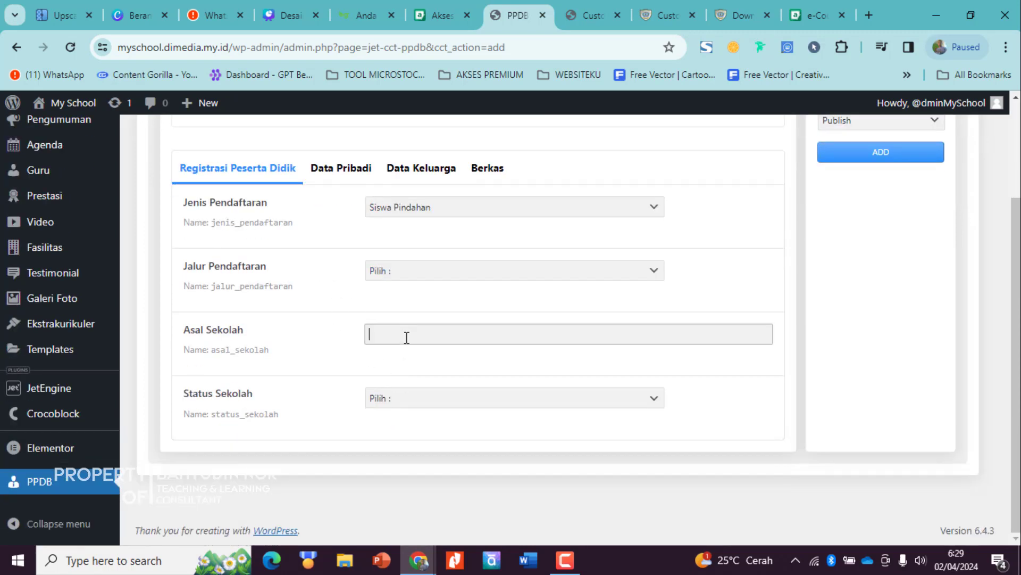
pyautogui.click(424, 403)
# Examine the form's Data Pribadi fields and the options of Jenis Kelamin.
pyautogui.click(346, 167)
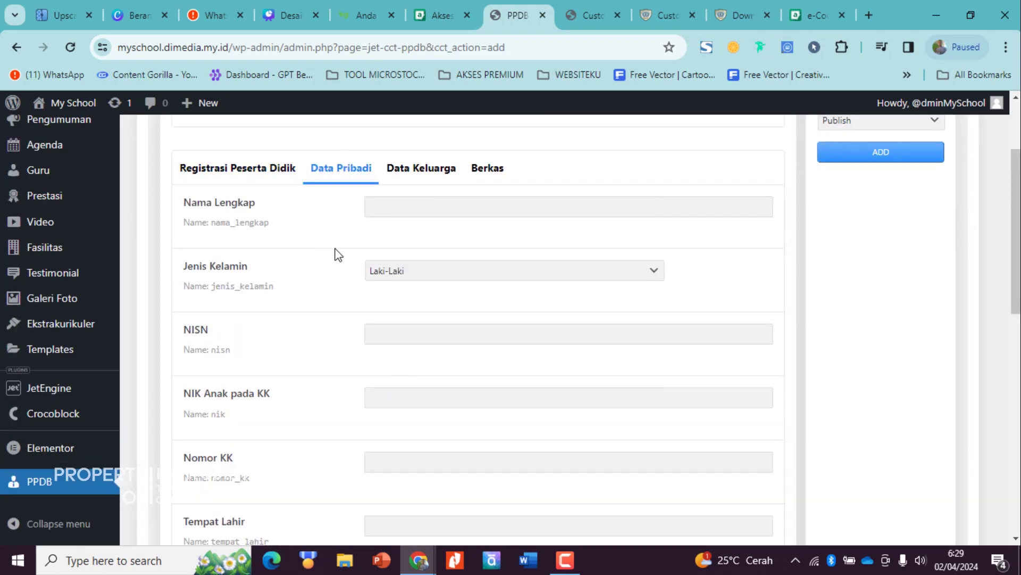
pyautogui.click(417, 213)
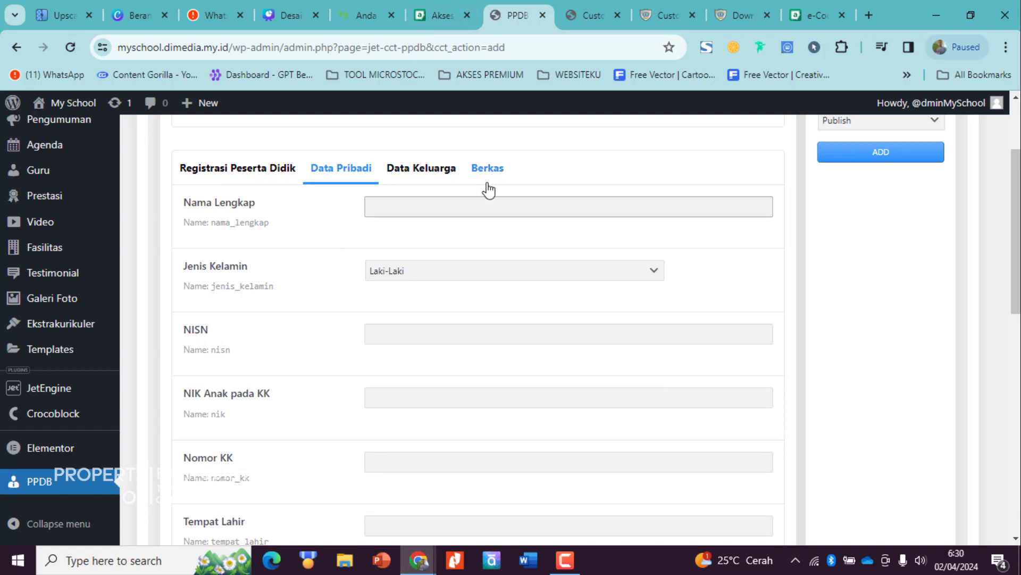
pyautogui.click(590, 15)
pyautogui.click(513, 6)
pyautogui.scroll(-4, 356, 247)
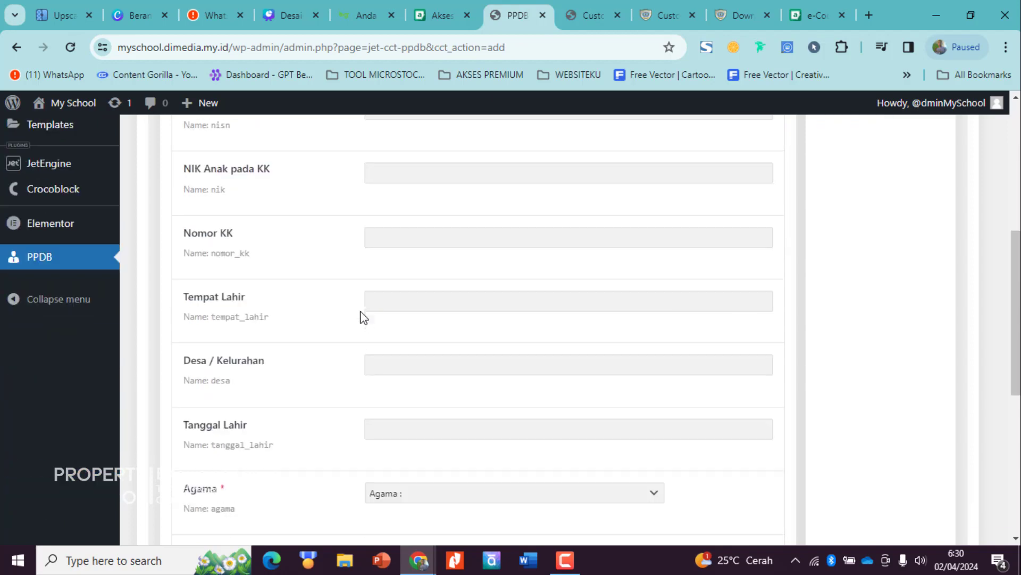
pyautogui.scroll(6, 360, 314)
pyautogui.scroll(-3, 229, 271)
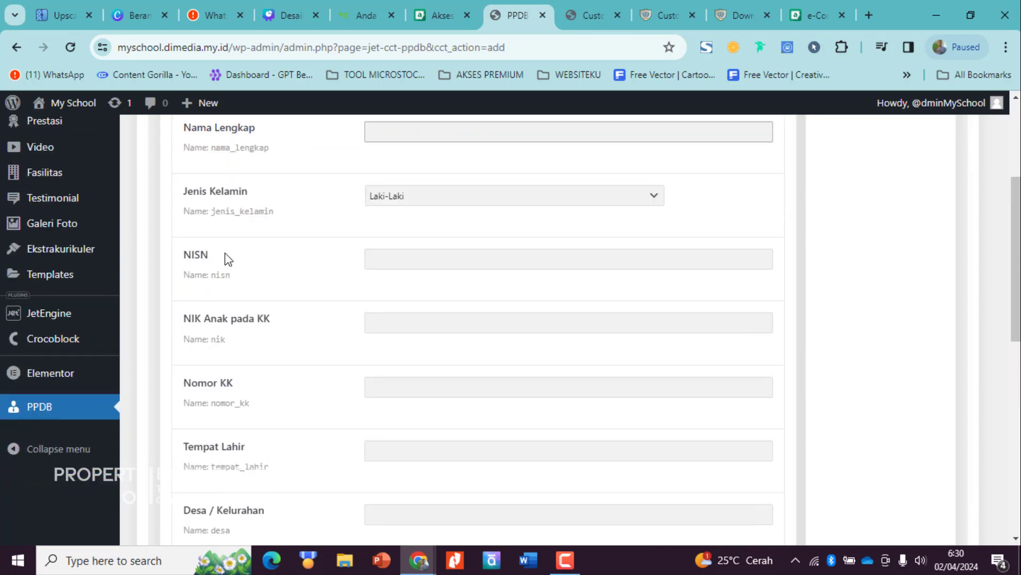
pyautogui.click(394, 209)
pyautogui.click(394, 208)
# Set the Jenis Kelamin field's placeholder to "Pilih :" in the PPDB content type and update the content type.
pyautogui.click(563, 11)
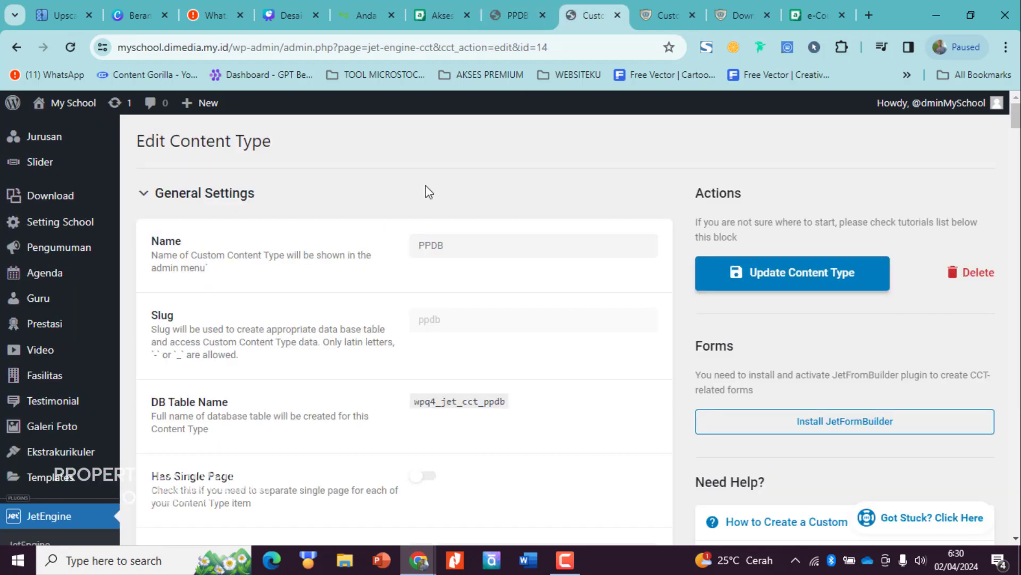
pyautogui.click(164, 198)
pyautogui.scroll(-6, 257, 358)
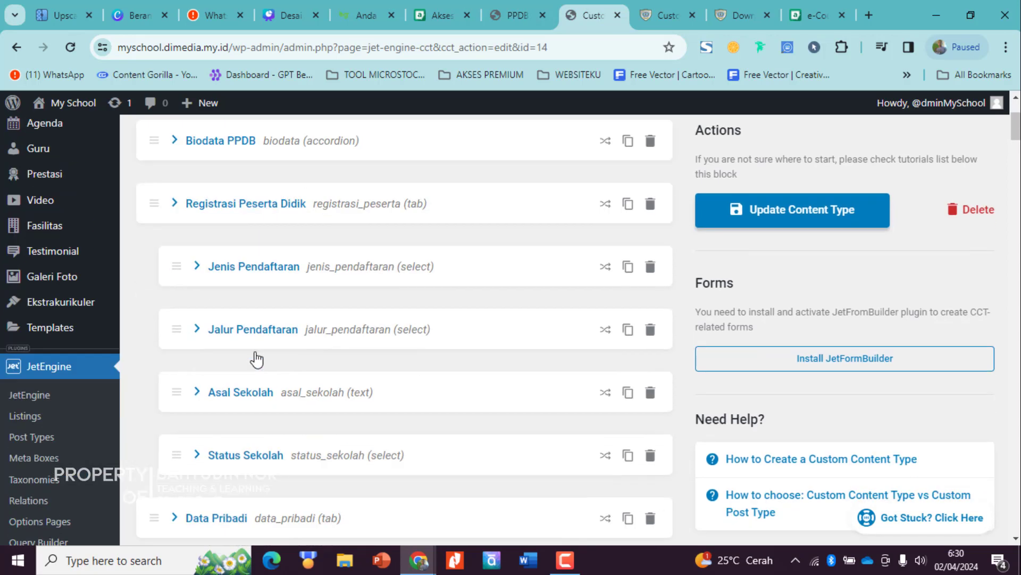
pyautogui.scroll(-6, 250, 319)
pyautogui.click(256, 129)
pyautogui.scroll(-8, 373, 328)
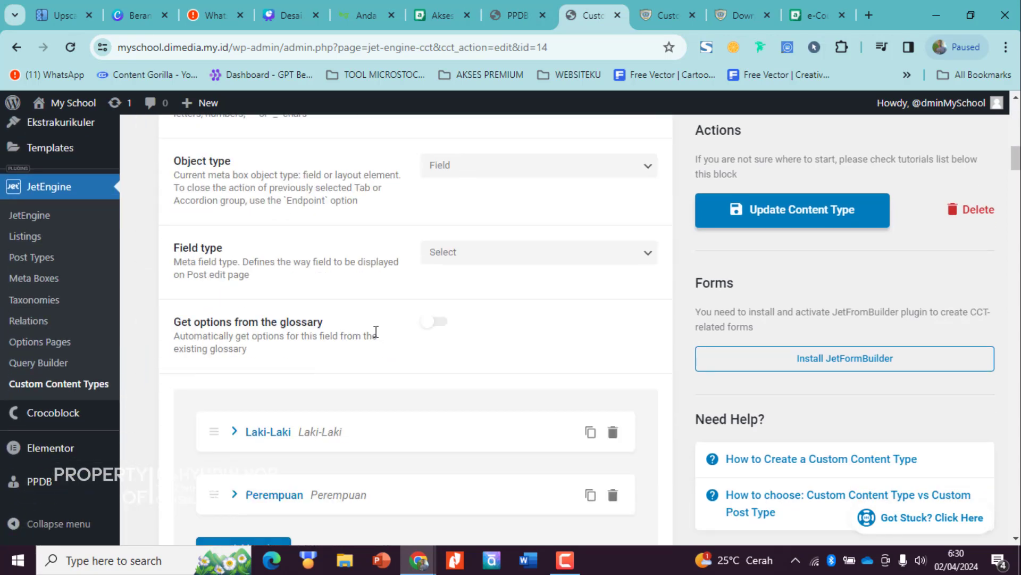
pyautogui.scroll(-3, 421, 334)
pyautogui.click(487, 328)
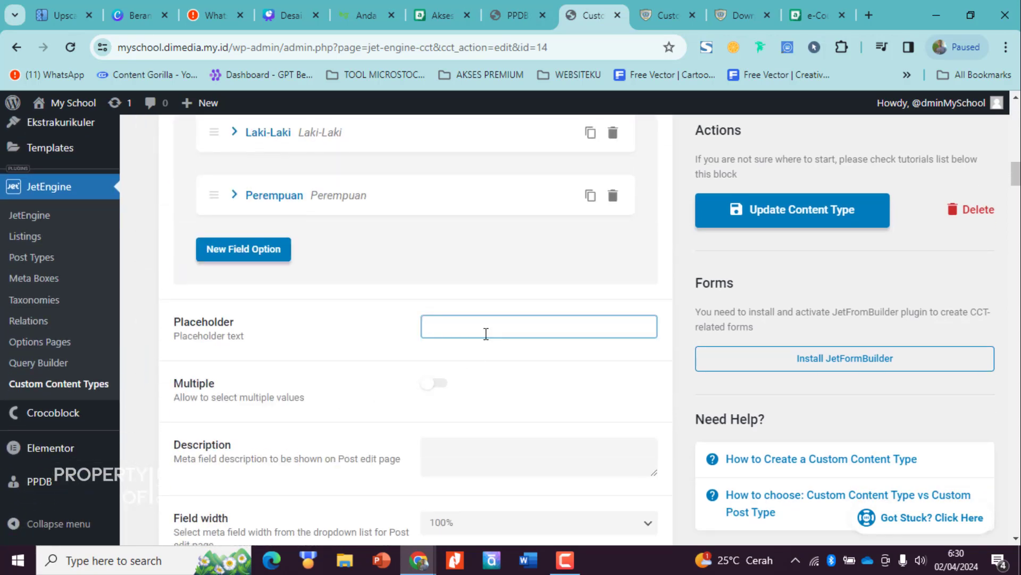
pyautogui.write('Pilih :')
pyautogui.click(736, 214)
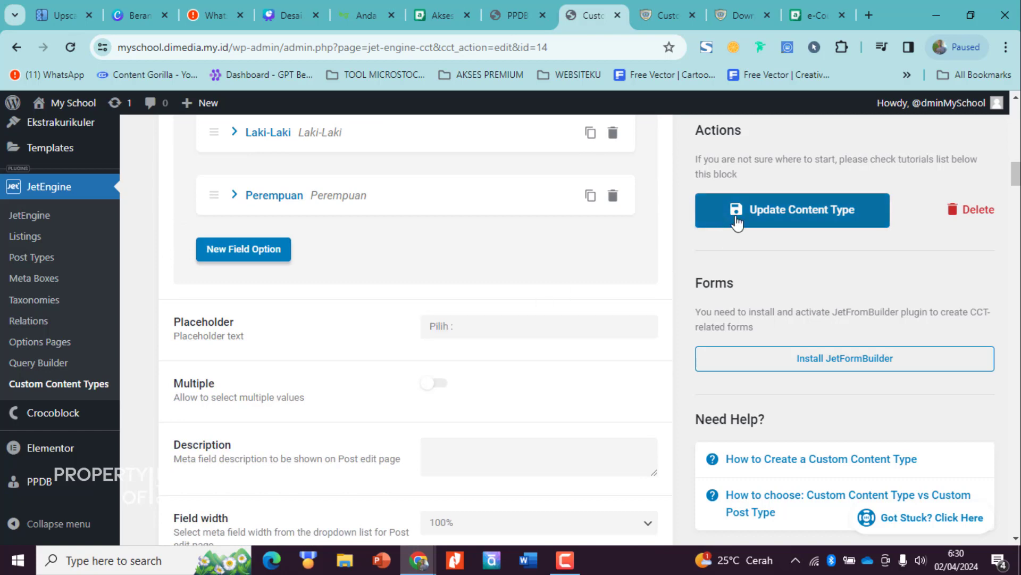
# Reload the PPDB item form and check the Jenis Kelamin selection list.
pyautogui.click(517, 16)
pyautogui.click(71, 48)
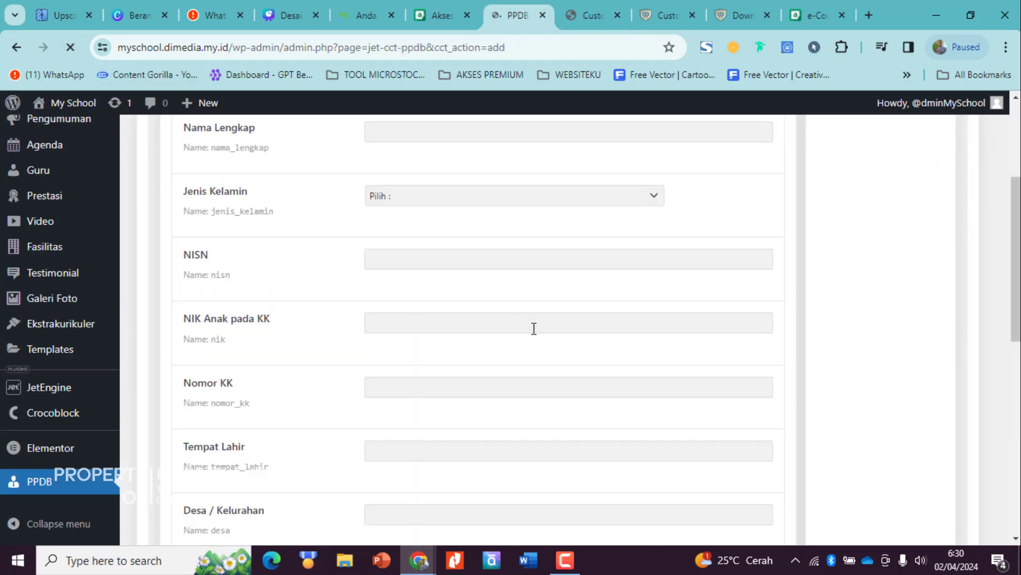
pyautogui.click(433, 203)
pyautogui.press('Escape')
# Examine the order and input boxes of the personal data fields from NISN to Desa / Kelurahan and Tanggal Lahir.
pyautogui.click(402, 260)
pyautogui.scroll(-1, 403, 287)
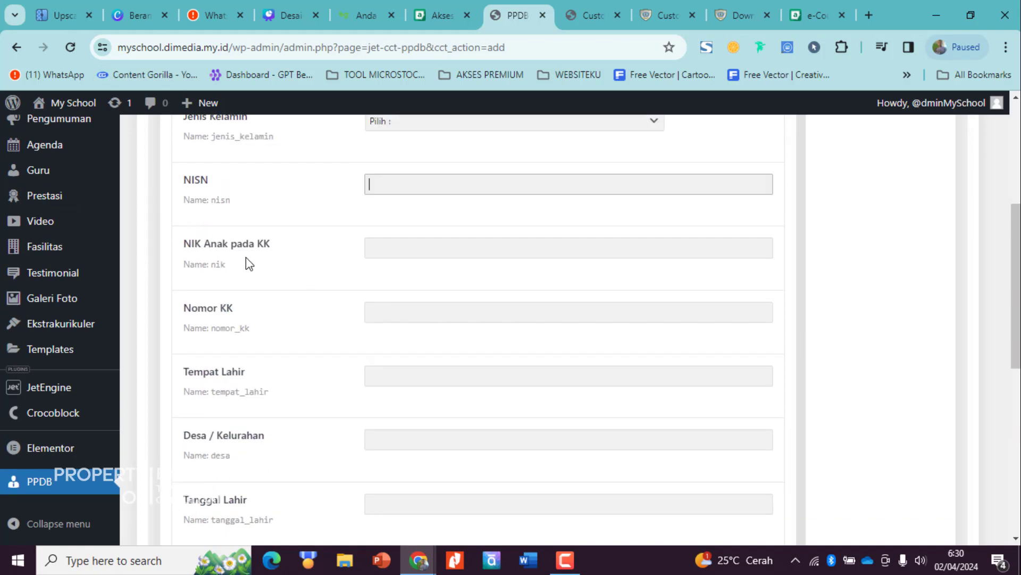
pyautogui.click(424, 251)
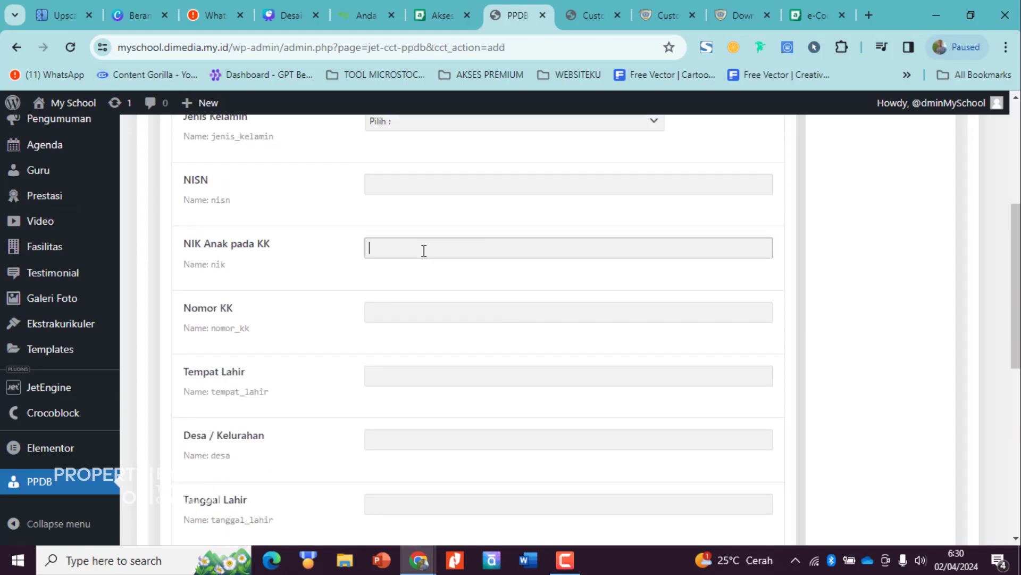
pyautogui.scroll(-1, 351, 313)
pyautogui.click(431, 244)
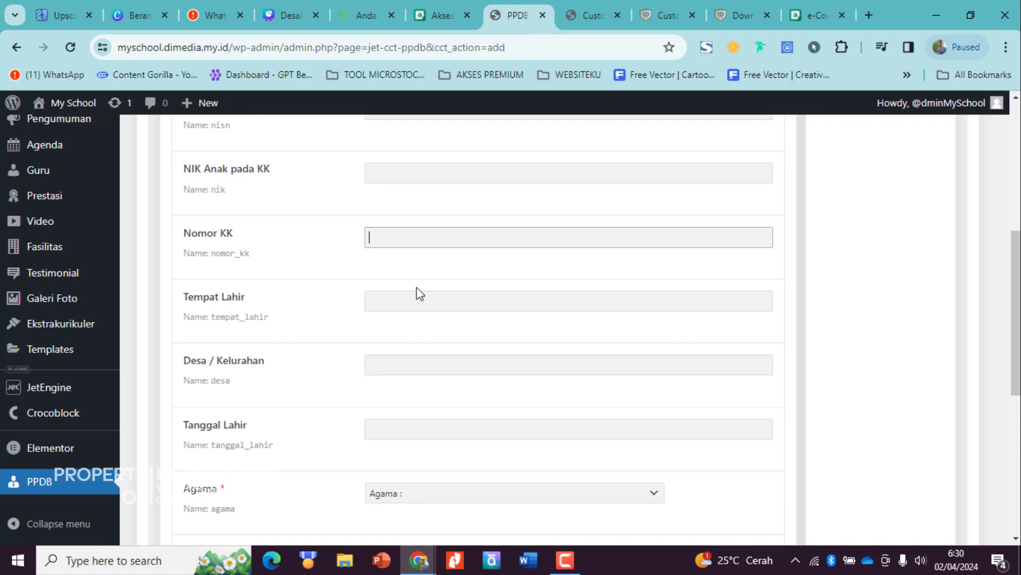
pyautogui.click(417, 299)
pyautogui.scroll(-1, 417, 299)
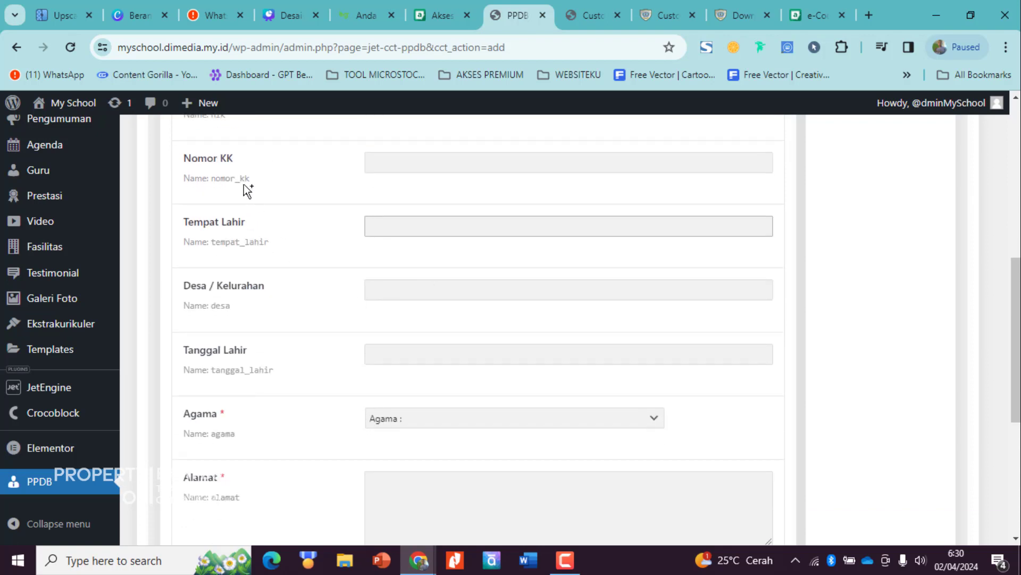
pyautogui.scroll(-1, 264, 296)
pyautogui.click(413, 215)
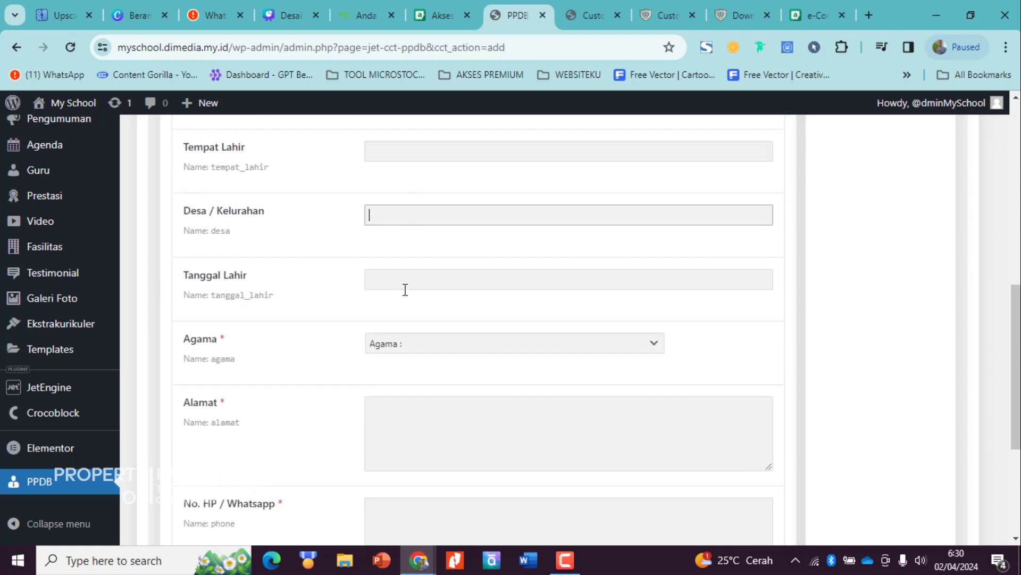
pyautogui.scroll(1, 407, 289)
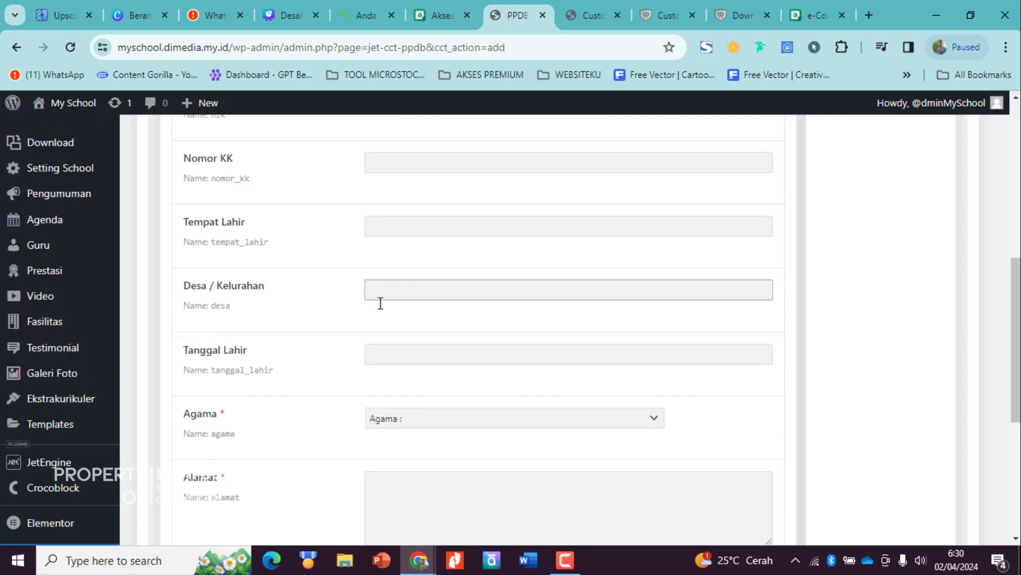
# Move the Tanggal Lahir field directly above Desa / Kelurahan in the PPDB content type and update the content type.
pyautogui.click(582, 10)
pyautogui.scroll(7, 442, 256)
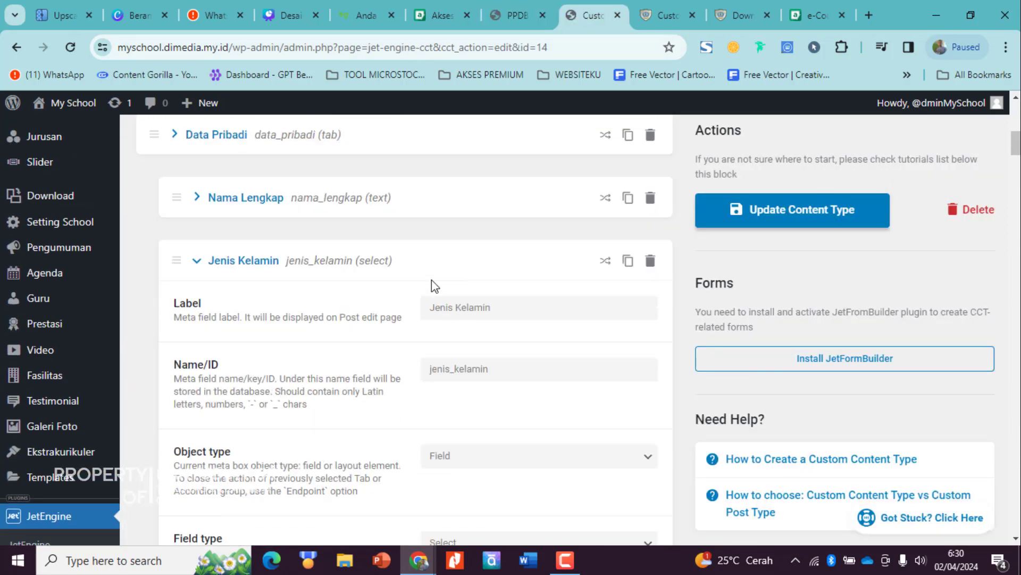
pyautogui.click(218, 264)
pyautogui.scroll(7, 223, 297)
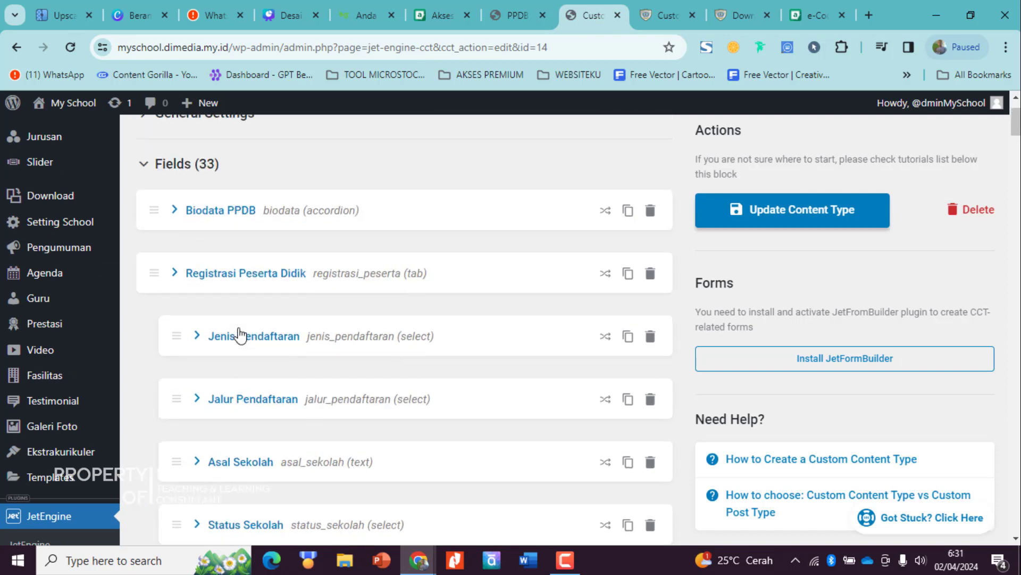
pyautogui.scroll(-8, 245, 332)
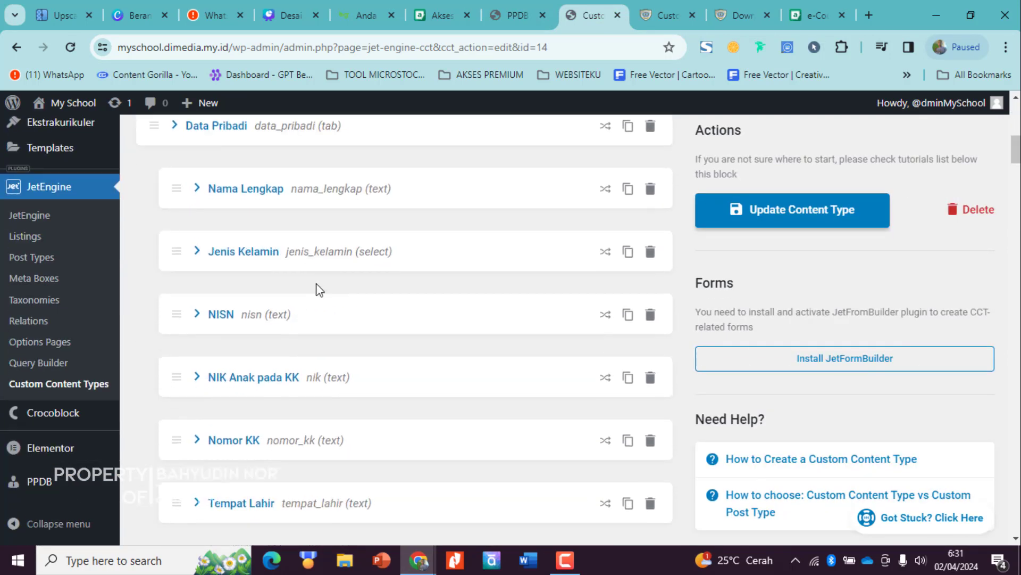
pyautogui.scroll(-5, 319, 290)
pyautogui.moveTo(181, 344); pyautogui.dragTo(178, 257)
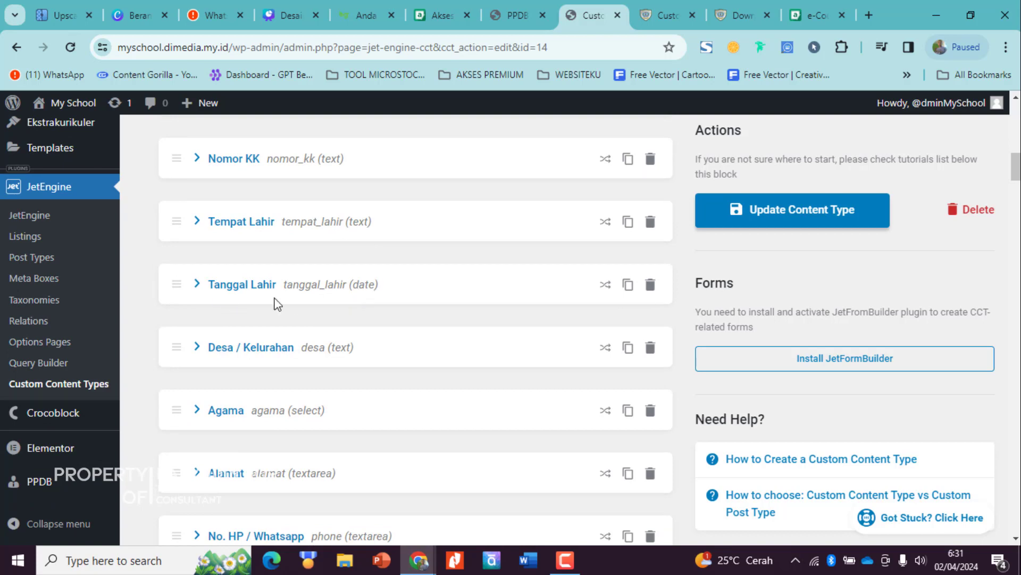
pyautogui.click(510, 15)
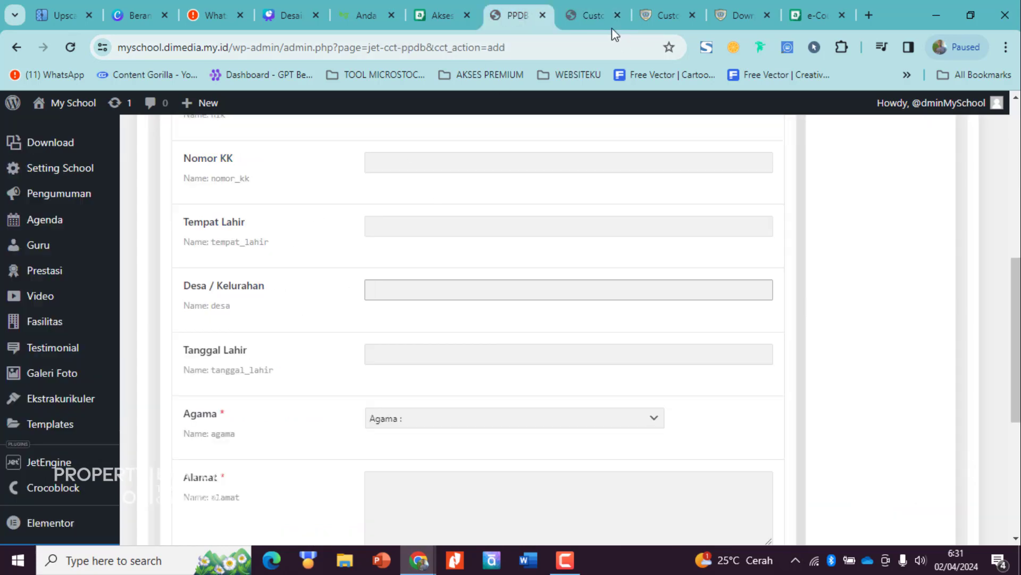
pyautogui.click(585, 15)
pyautogui.click(807, 210)
# Reload the PPDB item form and check the order of the birth fields and the options of Agama.
pyautogui.click(511, 15)
pyautogui.click(70, 47)
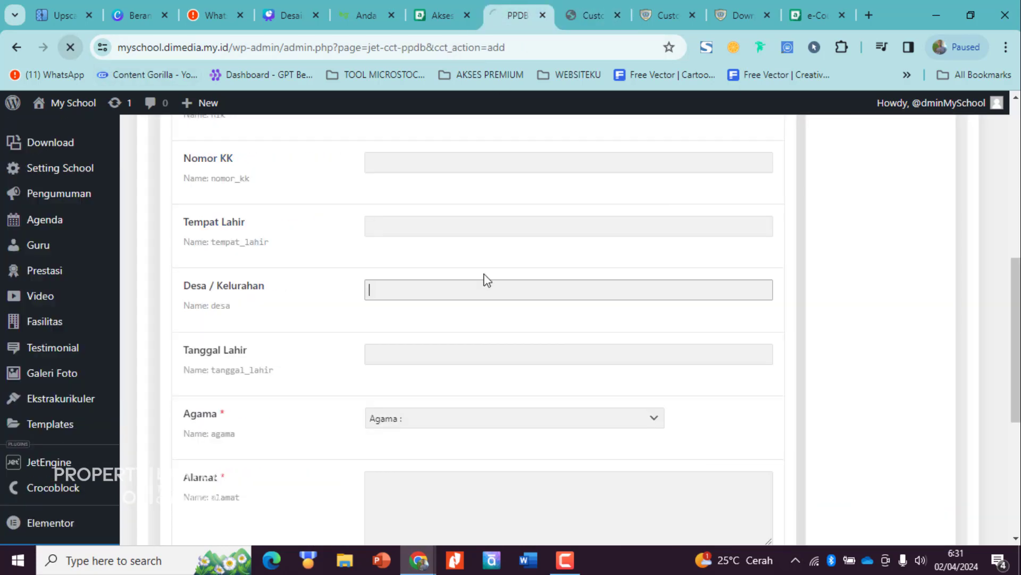
pyautogui.moveTo(179, 214); pyautogui.dragTo(311, 216)
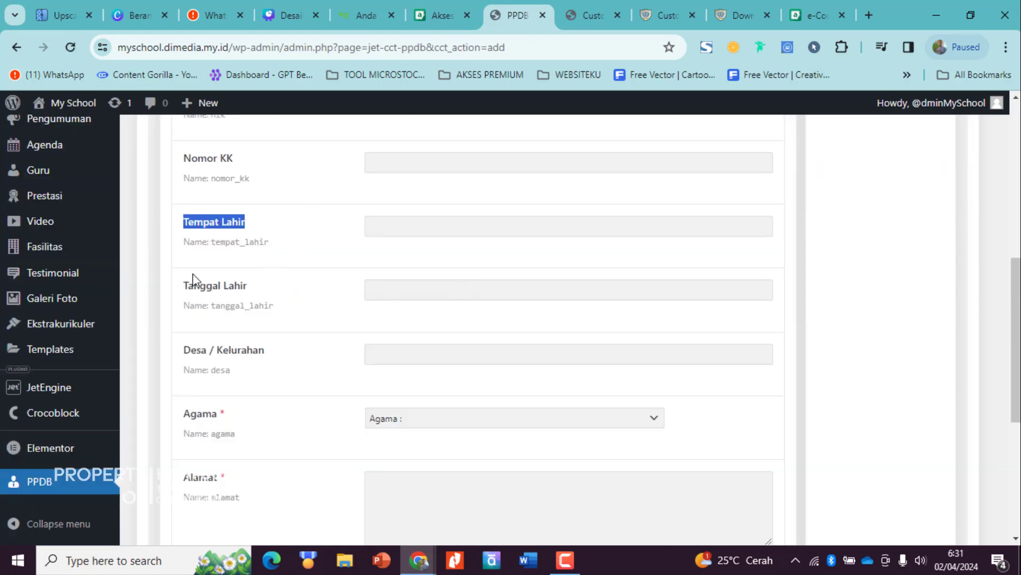
pyautogui.moveTo(193, 280); pyautogui.dragTo(249, 285)
pyautogui.scroll(-3, 276, 310)
pyautogui.click(458, 276)
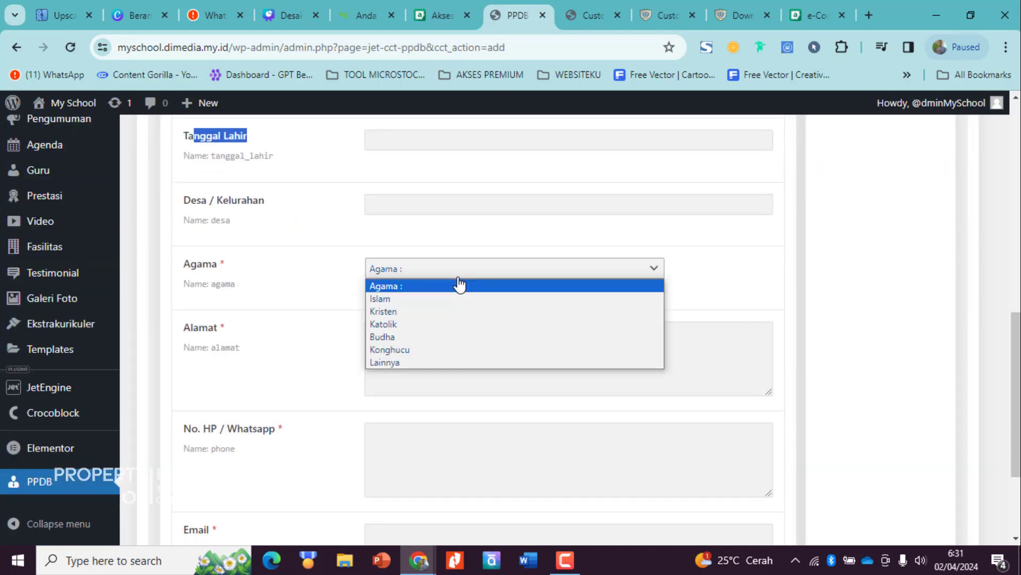
# Set the Agama field's placeholder to "Pilih Agama :" in the PPDB content type and update the content type.
pyautogui.click(585, 15)
pyautogui.scroll(-1, 365, 351)
pyautogui.click(257, 343)
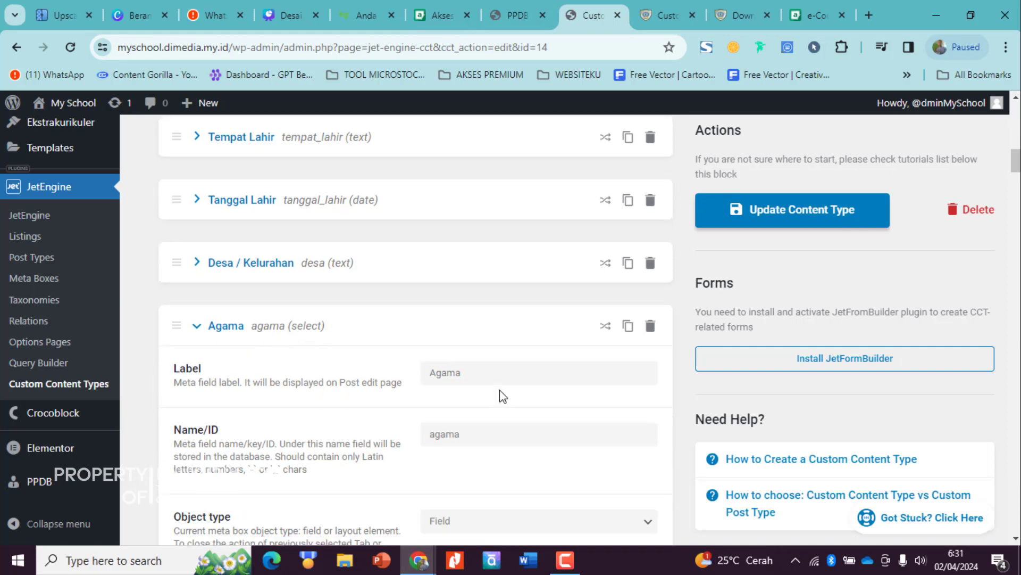
pyautogui.scroll(-15, 503, 396)
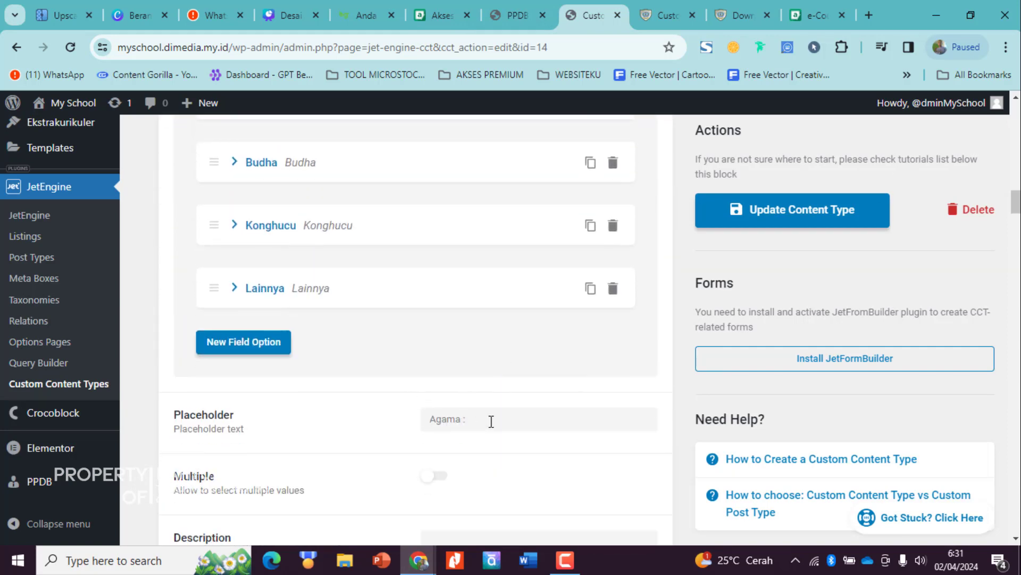
pyautogui.tripleClick(439, 420)
pyautogui.write('Pilih')
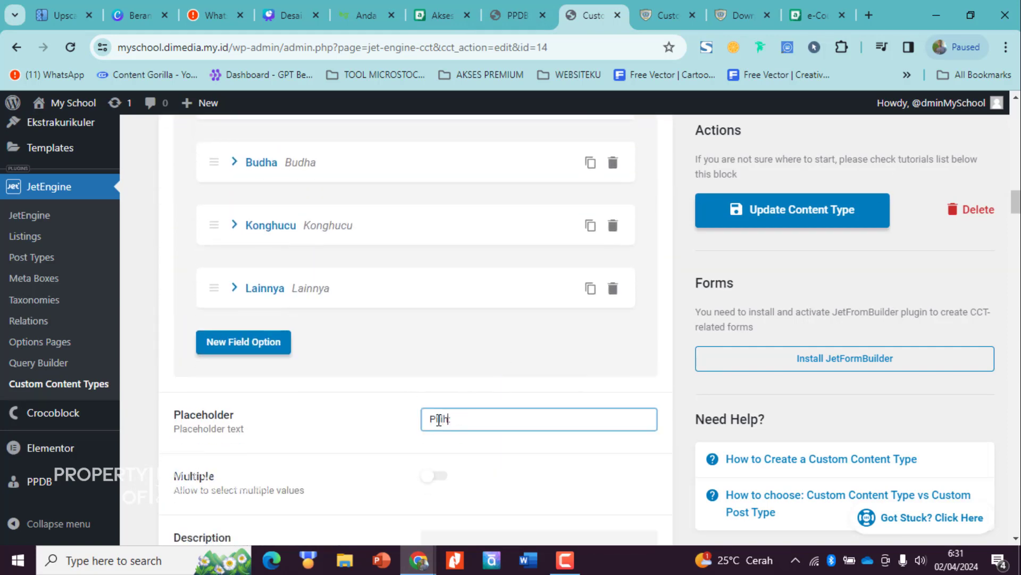
pyautogui.click(744, 210)
# Reload the PPDB item form and check the Agama selection list and the No. HP / Whatsapp input box.
pyautogui.click(516, 15)
pyautogui.click(71, 47)
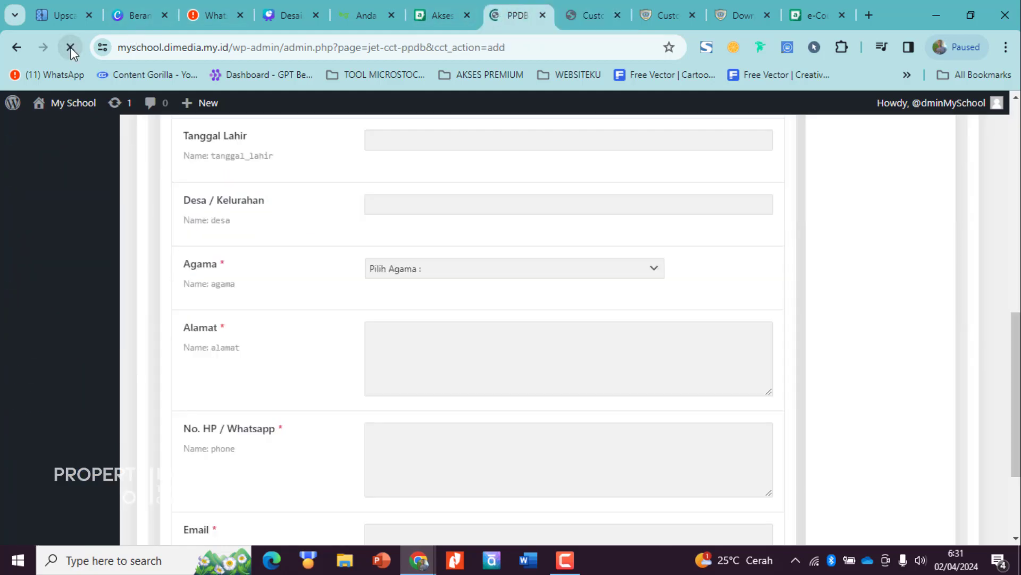
pyautogui.click(460, 272)
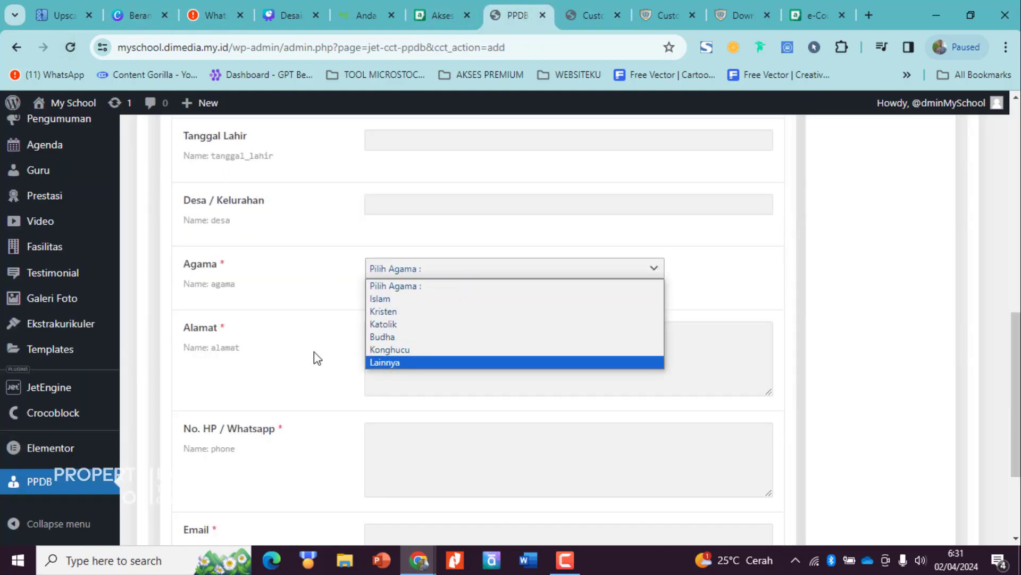
pyautogui.scroll(-3, 392, 280)
pyautogui.press('Tab')
pyautogui.click(433, 308)
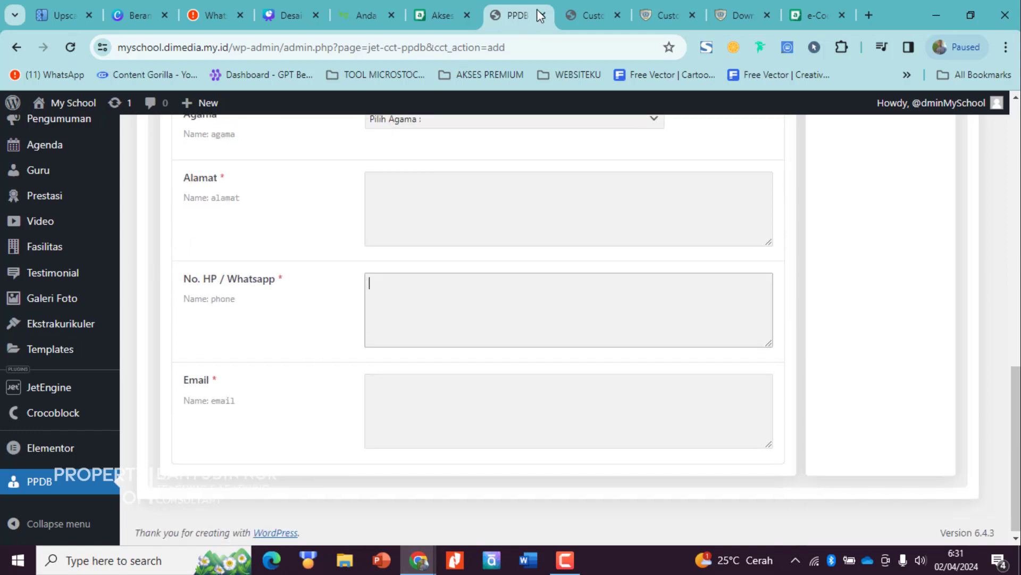
# Change the No. HP / Whatsapp field's type to Text in the PPDB content type and update the content type.
pyautogui.click(585, 11)
pyautogui.scroll(-3, 255, 383)
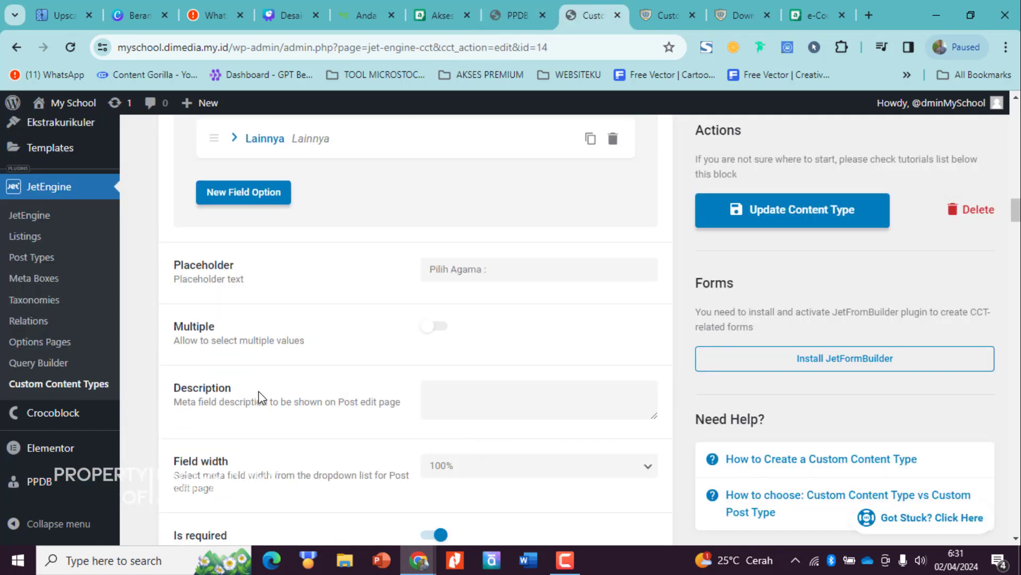
pyautogui.scroll(15, 266, 357)
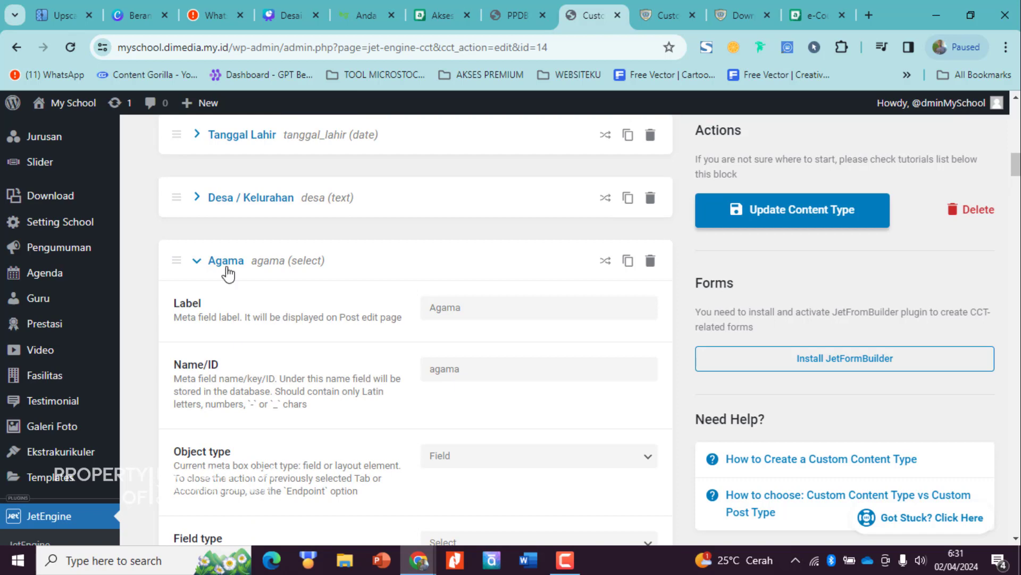
pyautogui.click(226, 261)
pyautogui.click(257, 384)
pyautogui.scroll(-5, 425, 431)
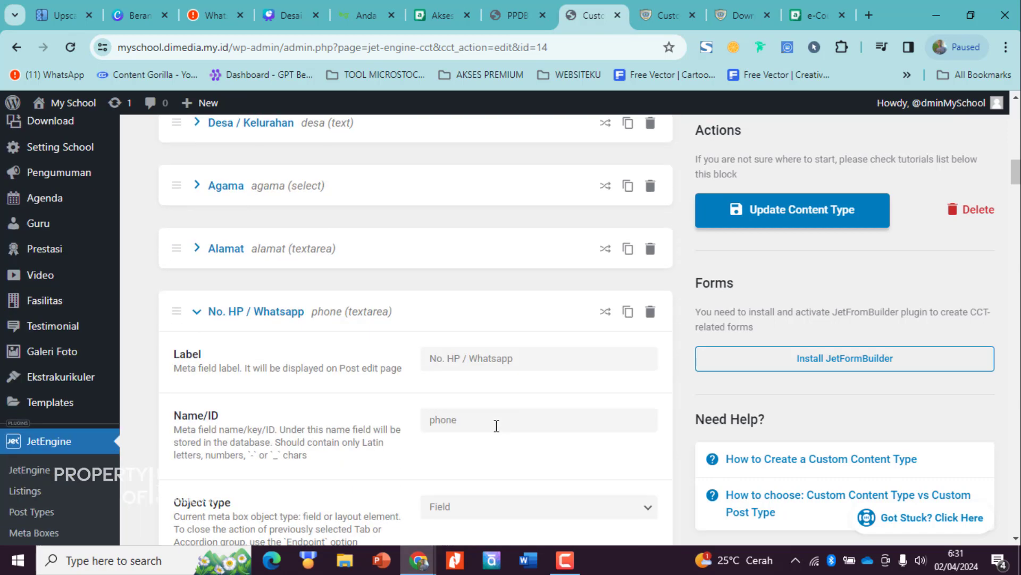
pyautogui.click(511, 368)
pyautogui.click(440, 137)
pyautogui.click(792, 210)
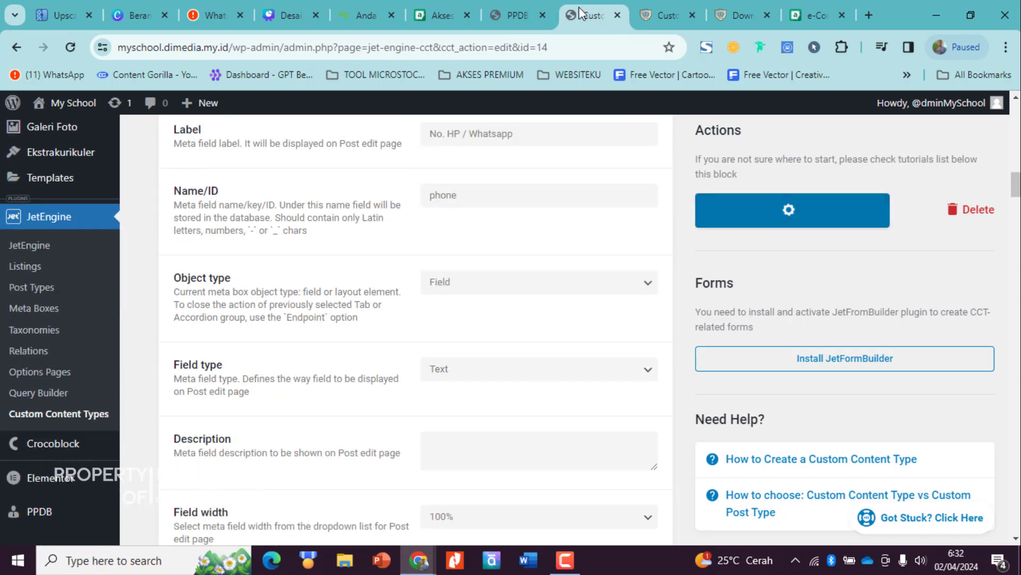
pyautogui.click(510, 15)
pyautogui.click(585, 15)
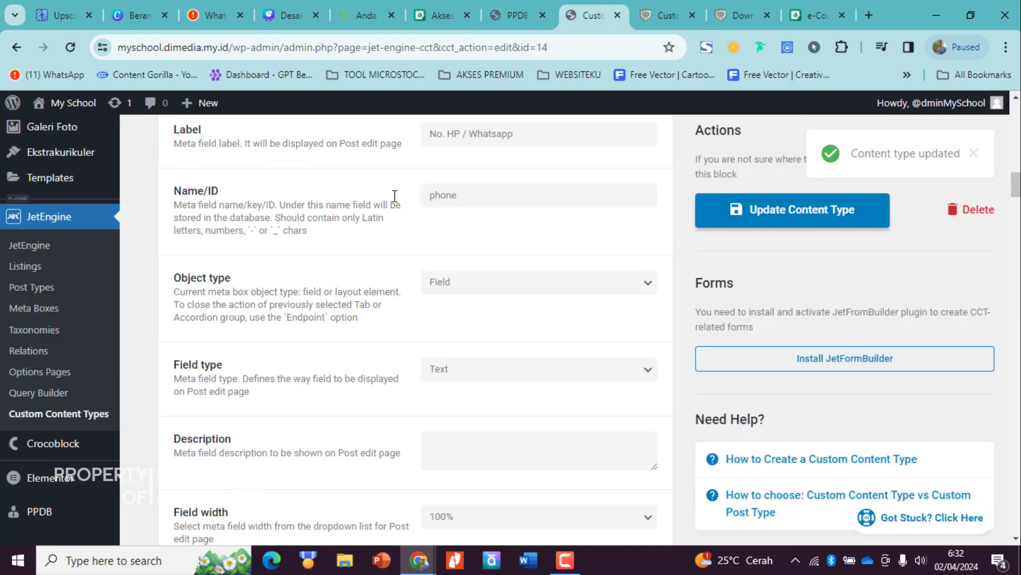
# Change the Email field's type to Text and update the content type.
pyautogui.scroll(3, 394, 197)
pyautogui.click(196, 237)
pyautogui.click(256, 300)
pyautogui.scroll(-3, 495, 383)
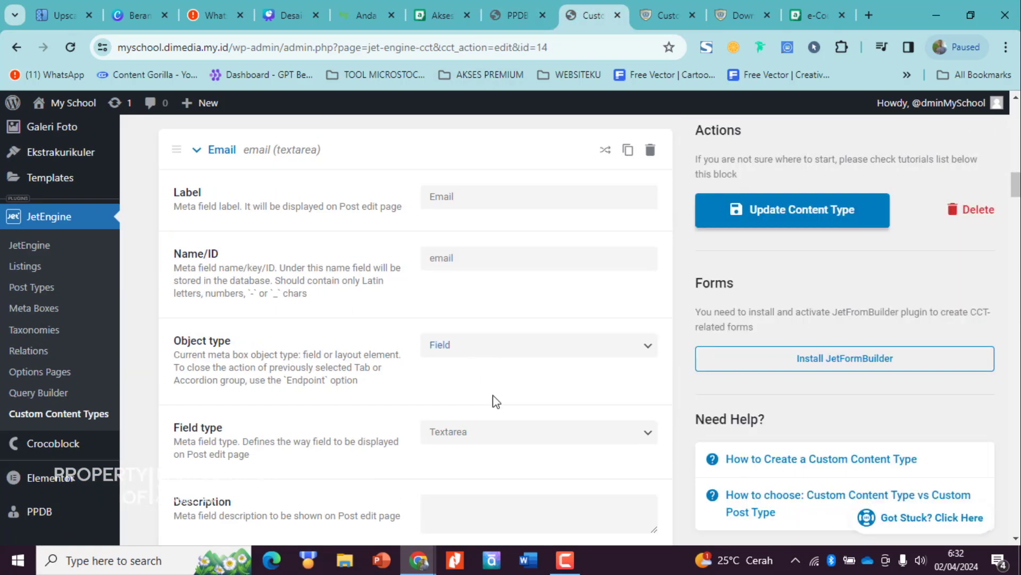
pyautogui.click(497, 432)
pyautogui.click(442, 201)
pyautogui.click(772, 230)
# Reload the PPDB item form and show its Data Keluarga fields.
pyautogui.click(518, 15)
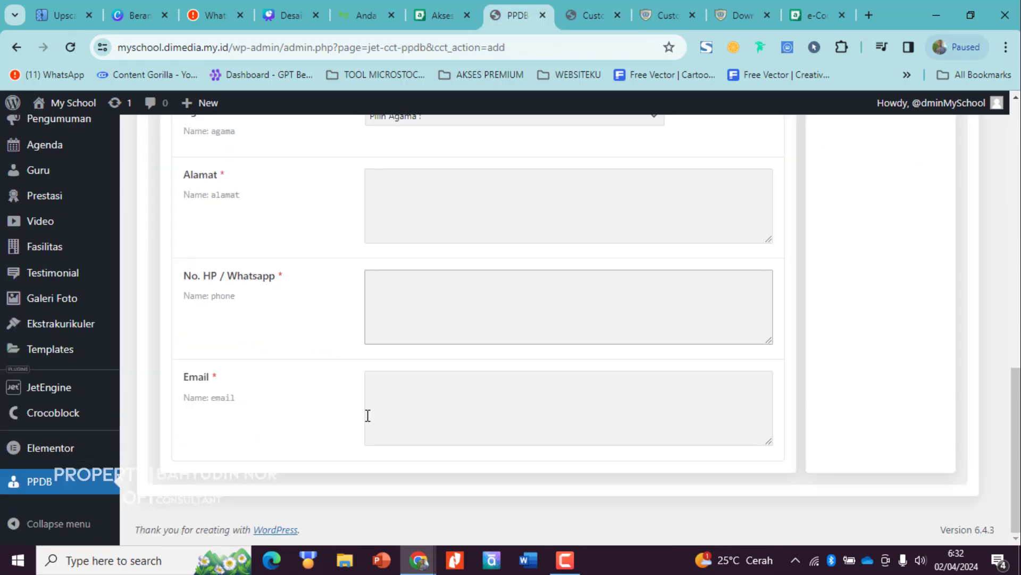
pyautogui.click(70, 47)
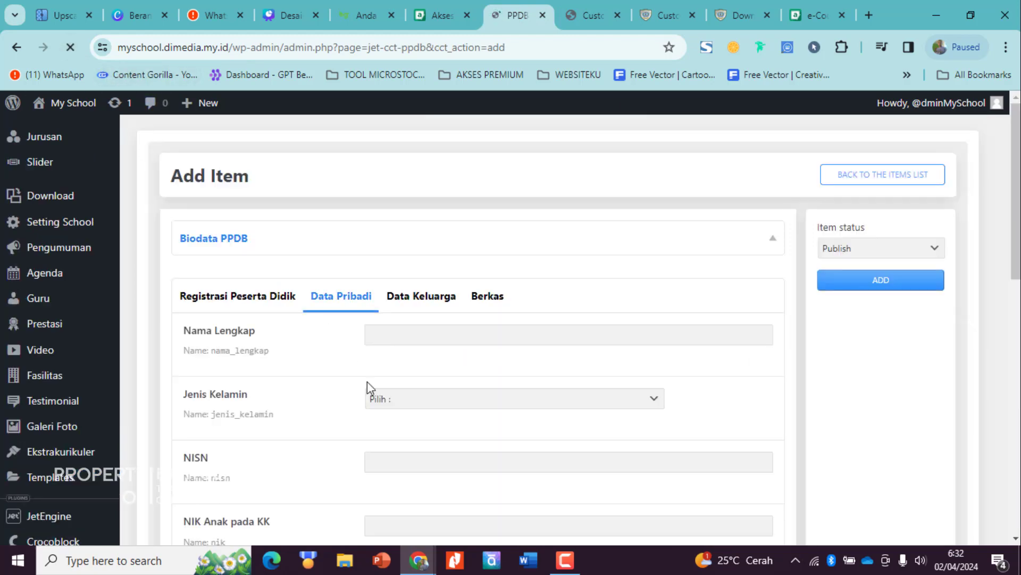
pyautogui.scroll(10, 378, 400)
pyautogui.click(414, 298)
pyautogui.scroll(-3, 257, 228)
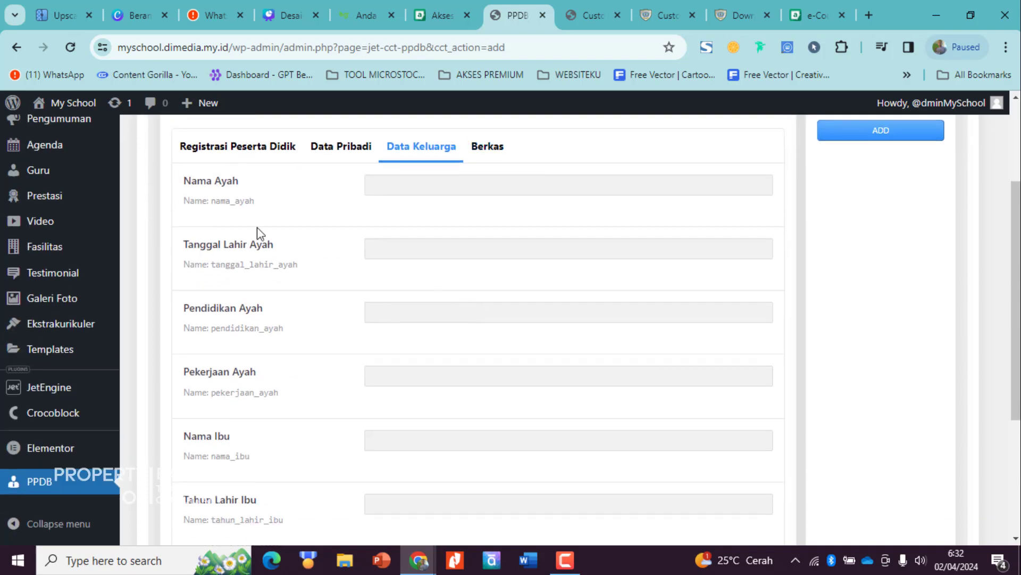
# Examine the family fields from Nama Ayah to Pekerjaan Ibu, including the date picker of Tanggal Lahir Ayah.
pyautogui.moveTo(199, 243); pyautogui.dragTo(352, 251)
pyautogui.click(267, 242)
pyautogui.scroll(-1, 308, 294)
pyautogui.scroll(1, 311, 296)
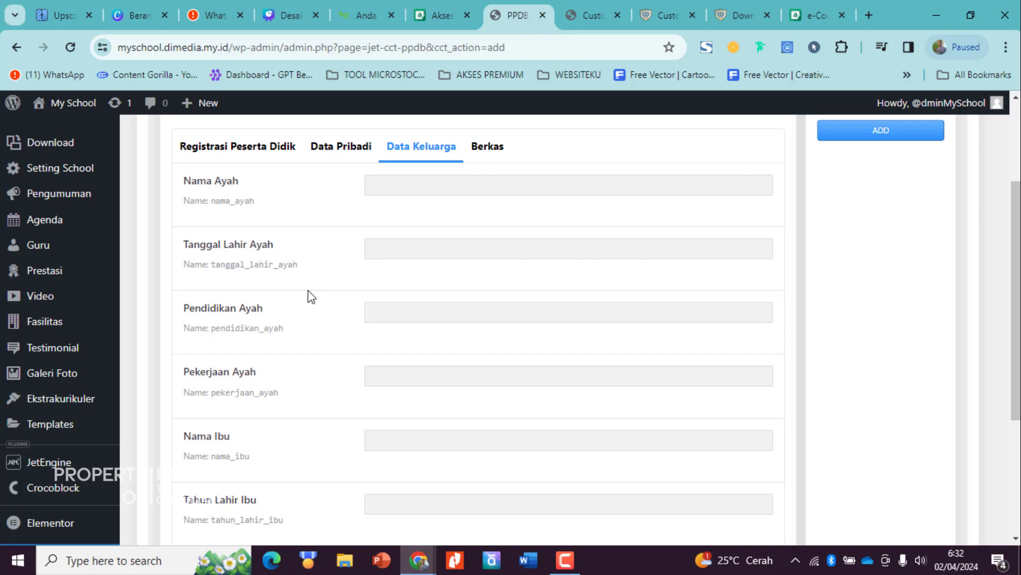
pyautogui.scroll(-4, 326, 353)
pyautogui.scroll(4, 336, 386)
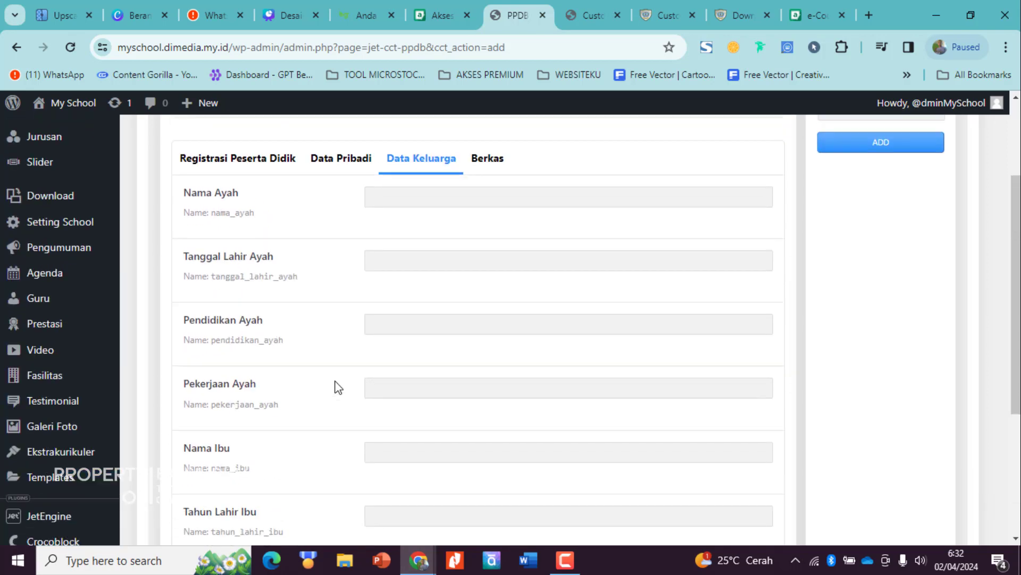
pyautogui.click(386, 265)
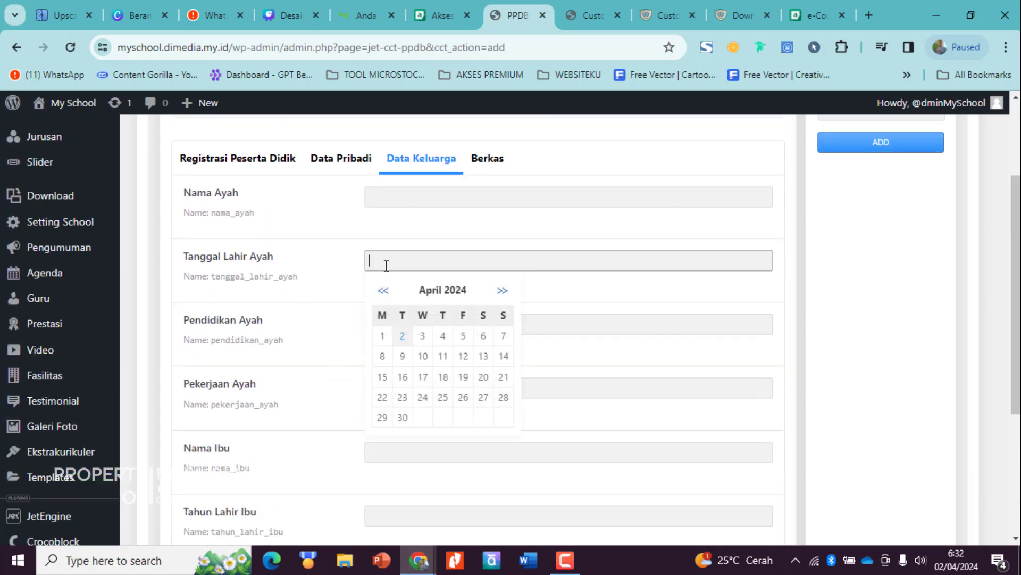
pyautogui.doubleClick(223, 324)
pyautogui.scroll(-3, 262, 383)
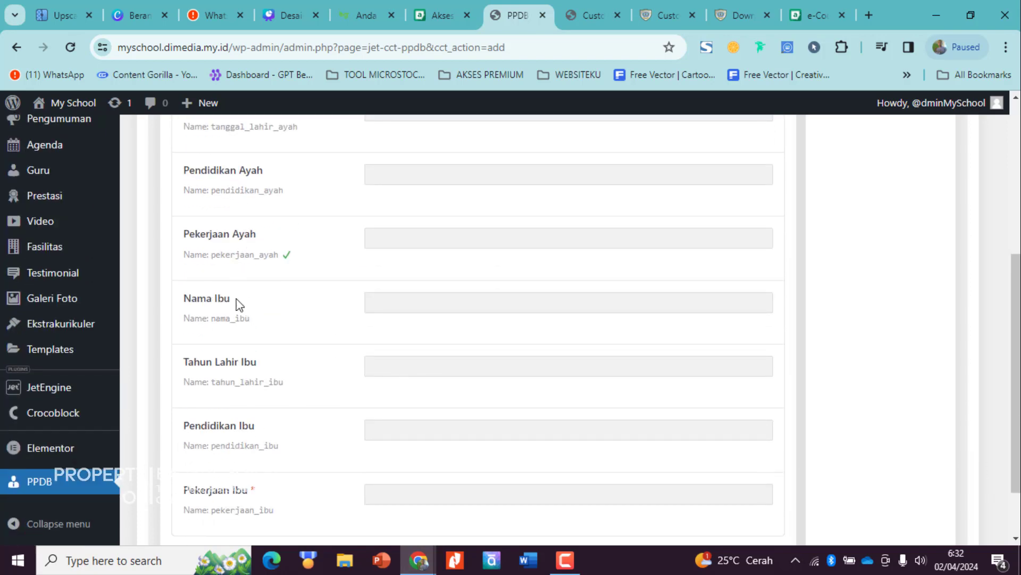
pyautogui.doubleClick(229, 299)
pyautogui.scroll(2, 244, 378)
pyautogui.scroll(-3, 267, 421)
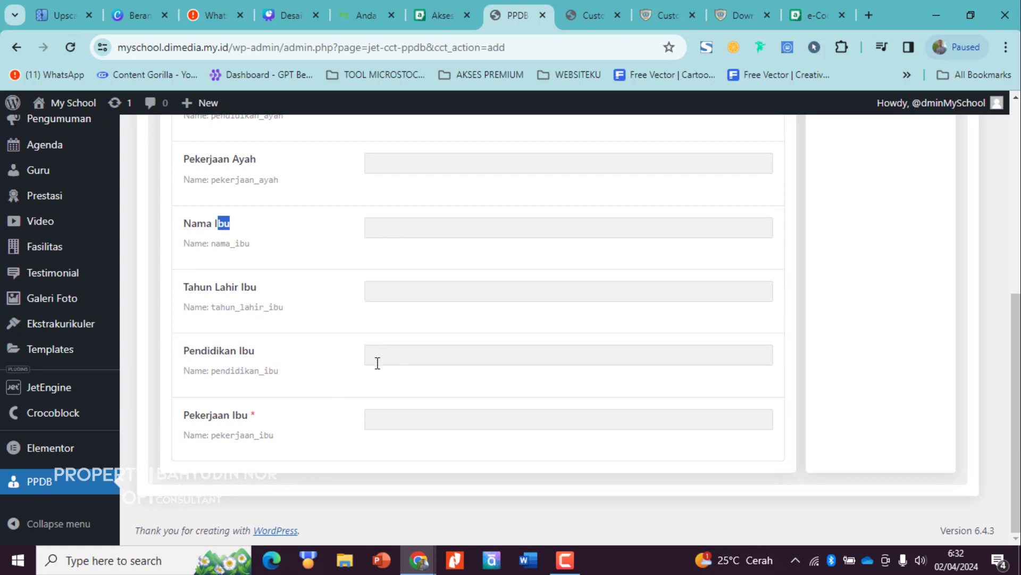
# Place the PPDB content type editor side by side with the reference site's Custom Content Types window.
pyautogui.click(585, 15)
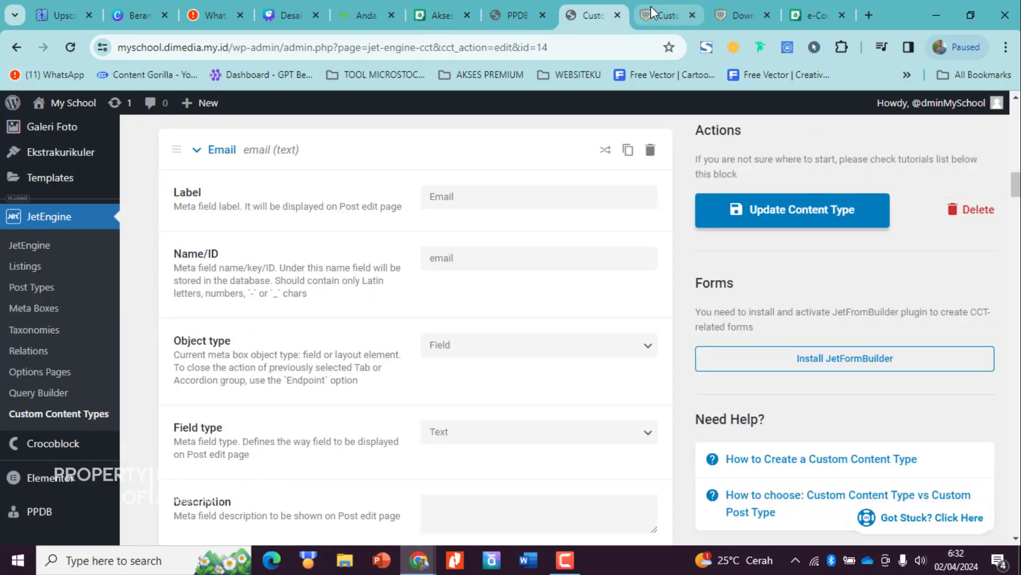
pyautogui.click(651, 9)
pyautogui.click(596, 12)
pyautogui.scroll(2, 439, 247)
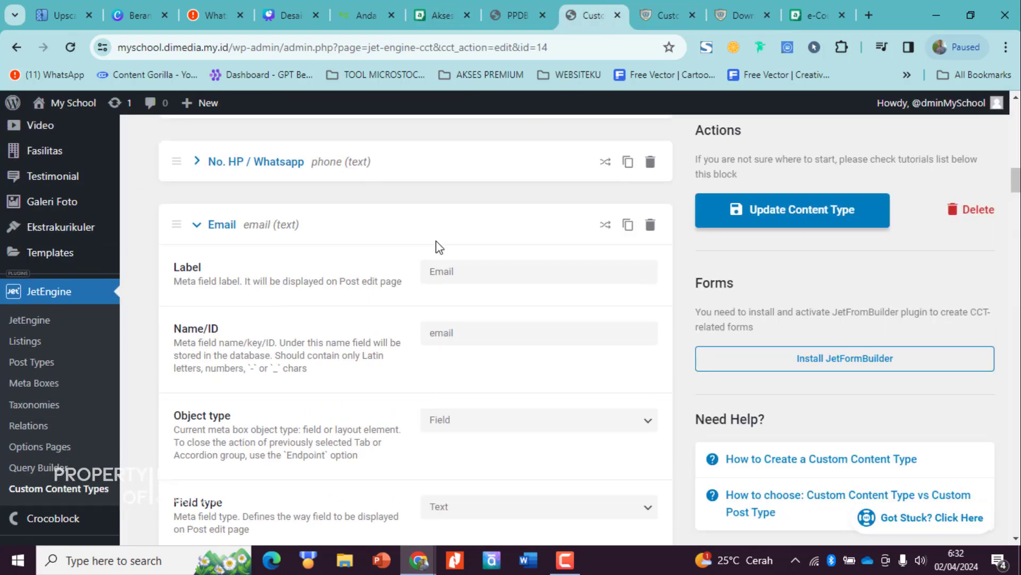
pyautogui.press('super+Left')
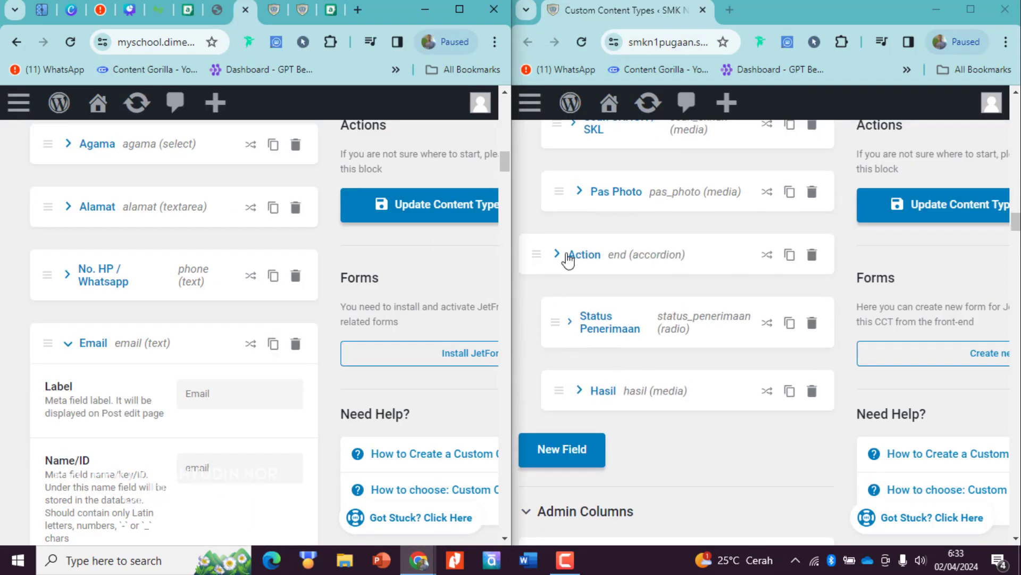
# Collapse the Email field and the Admin Columns section, and bring the end of the PPDB field list into view.
pyautogui.scroll(1, 623, 274)
pyautogui.scroll(-5, 244, 342)
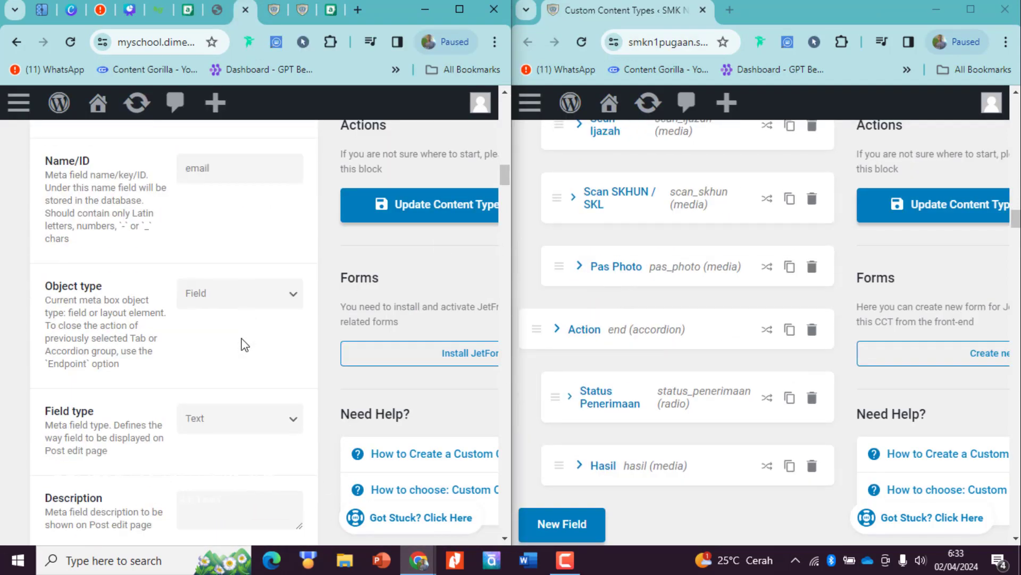
pyautogui.scroll(6, 164, 330)
pyautogui.click(74, 420)
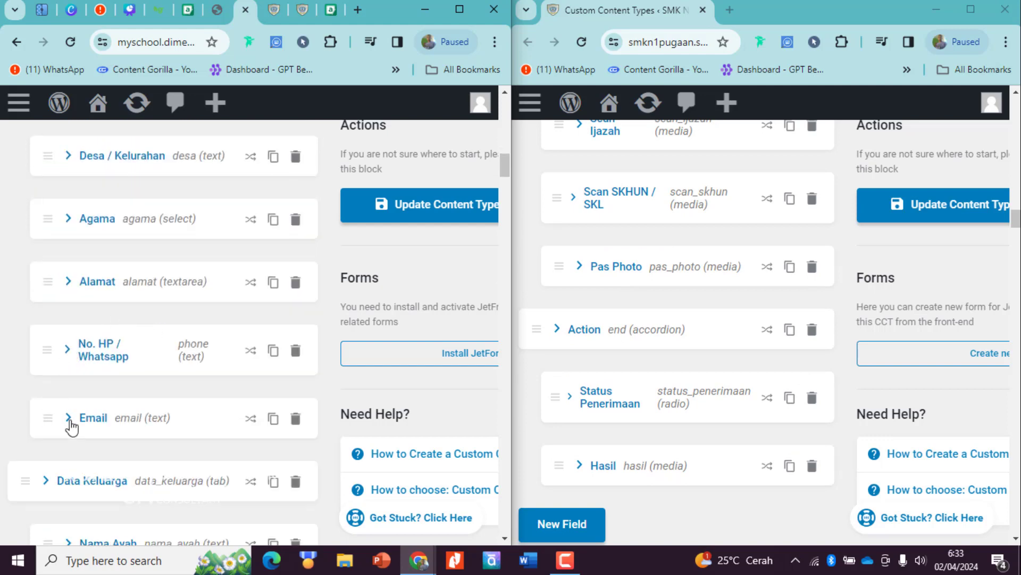
pyautogui.scroll(-15, 87, 392)
pyautogui.scroll(-1, 78, 400)
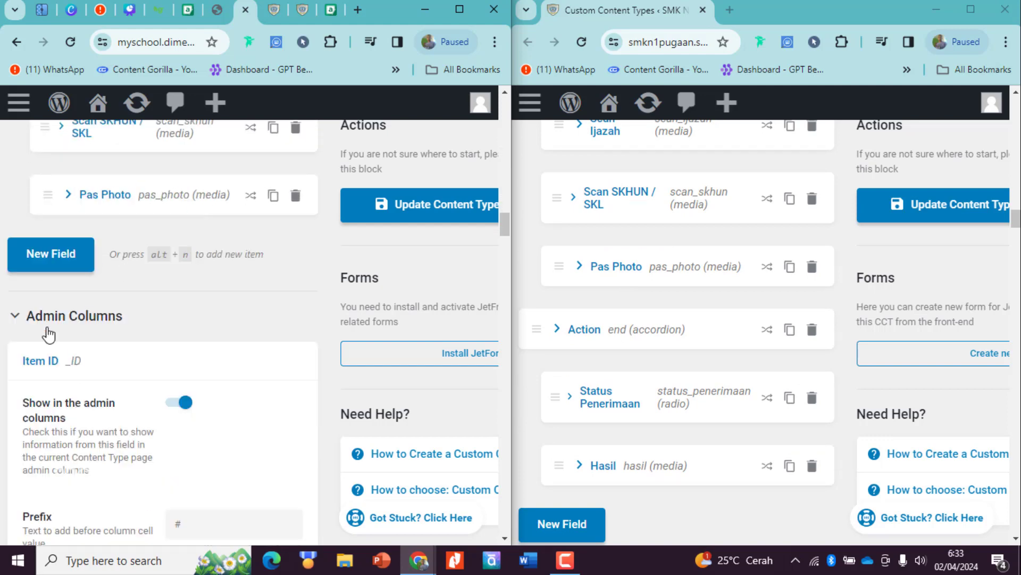
pyautogui.click(24, 319)
pyautogui.scroll(1, 60, 340)
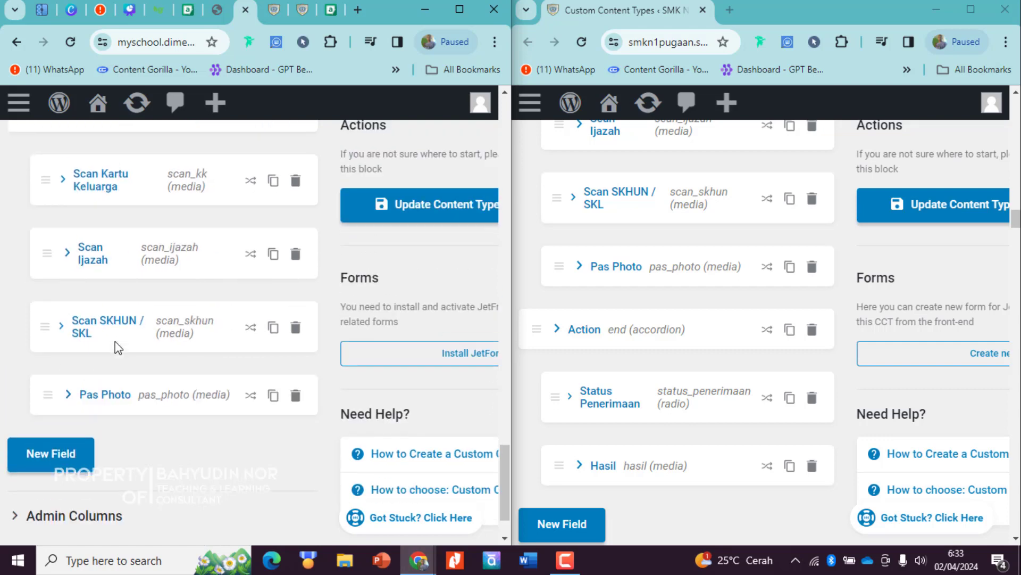
# Add a new field after Pas Photo in the PPDB content type and label it Action.
pyautogui.scroll(-1, 604, 359)
pyautogui.click(59, 460)
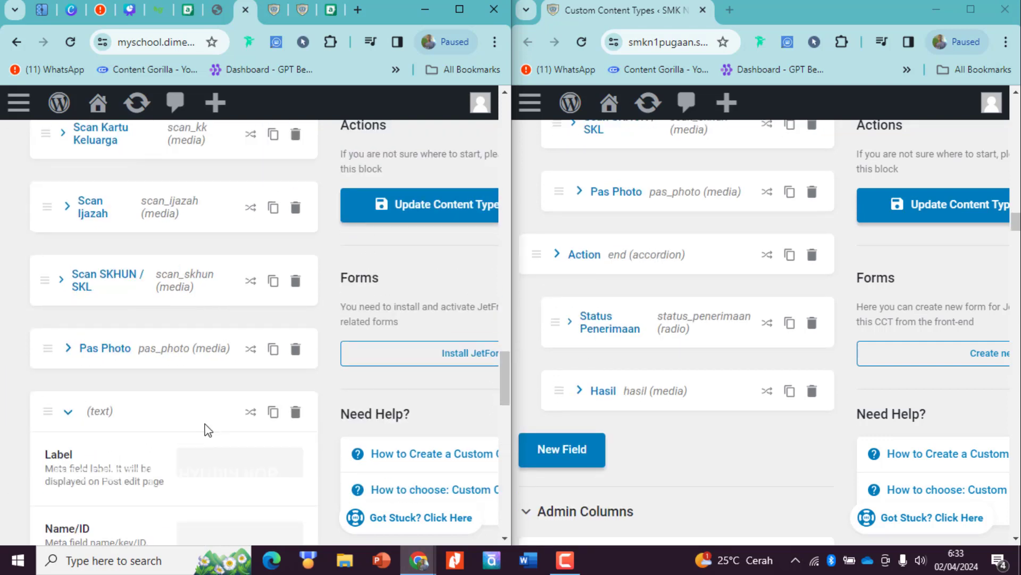
pyautogui.scroll(-1, 206, 427)
pyautogui.click(222, 363)
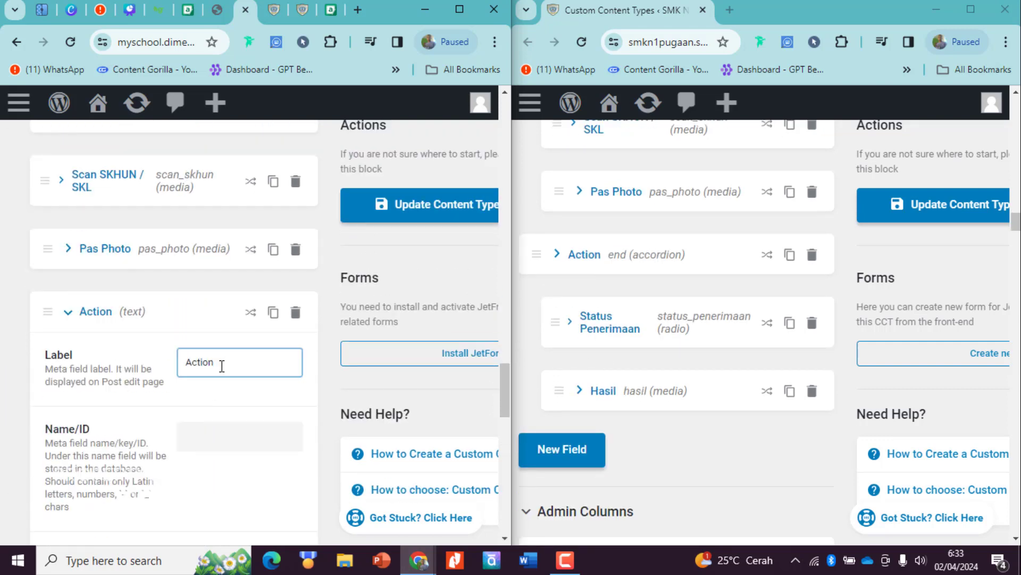
# Expand the reference site's Action field and set the new Action field's Name/ID to end to match it.
pyautogui.click(627, 259)
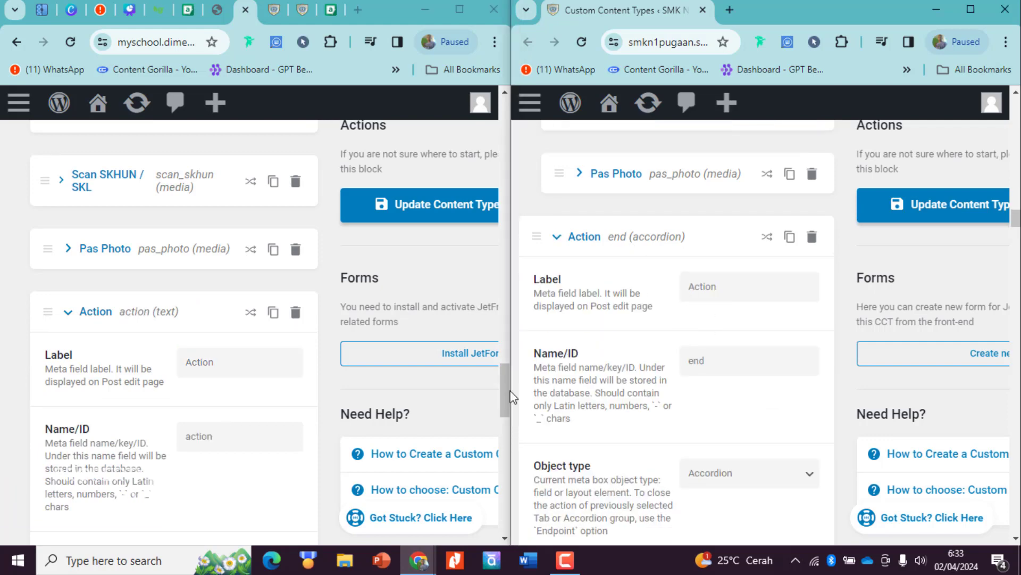
pyautogui.scroll(-1, 677, 248)
pyautogui.doubleClick(222, 441)
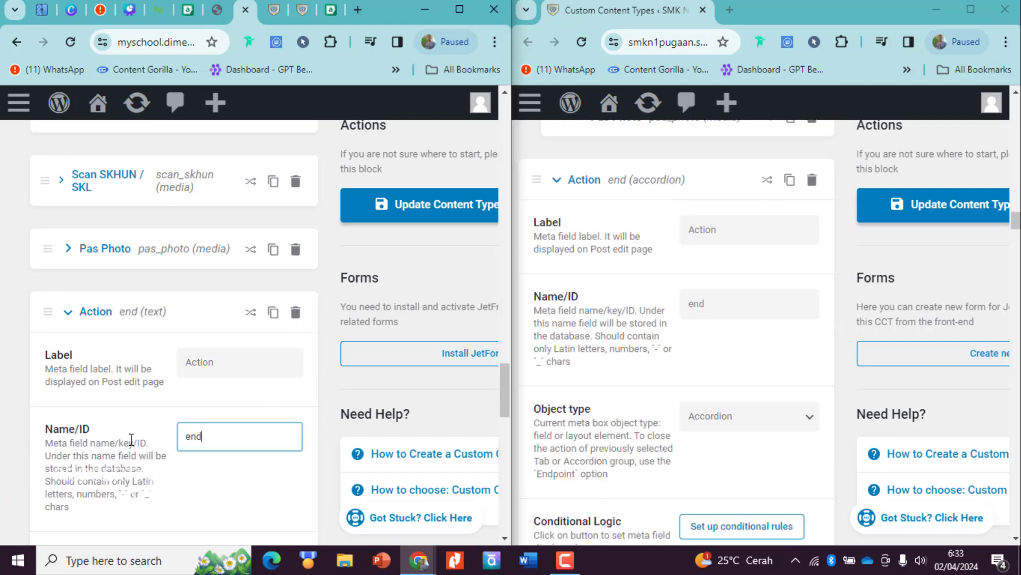
pyautogui.scroll(-4, 192, 412)
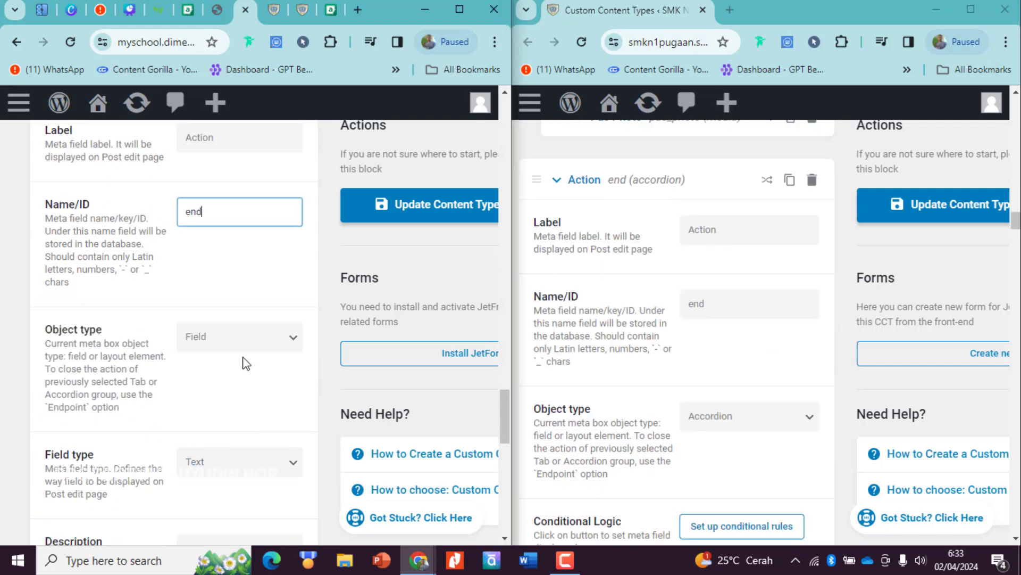
pyautogui.write('end')
# Change the Action field's object type to Accordion.
pyautogui.click(242, 338)
pyautogui.click(235, 383)
pyautogui.scroll(-3, 235, 388)
pyautogui.scroll(-3, 575, 385)
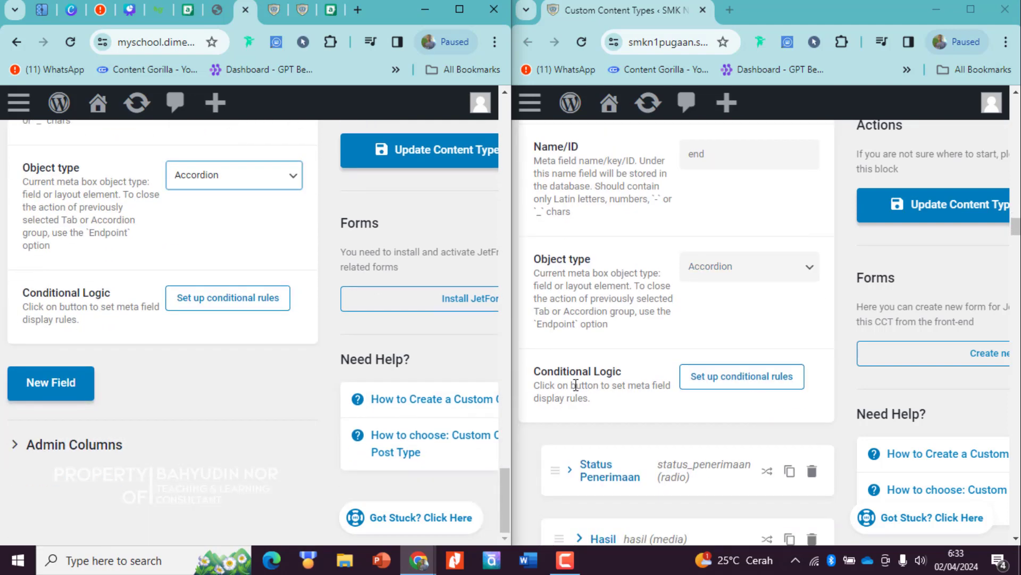
# Check the conditional rules of the reference site's Action accordion and close them without changes.
pyautogui.click(757, 376)
pyautogui.click(993, 264)
pyautogui.scroll(-3, 853, 356)
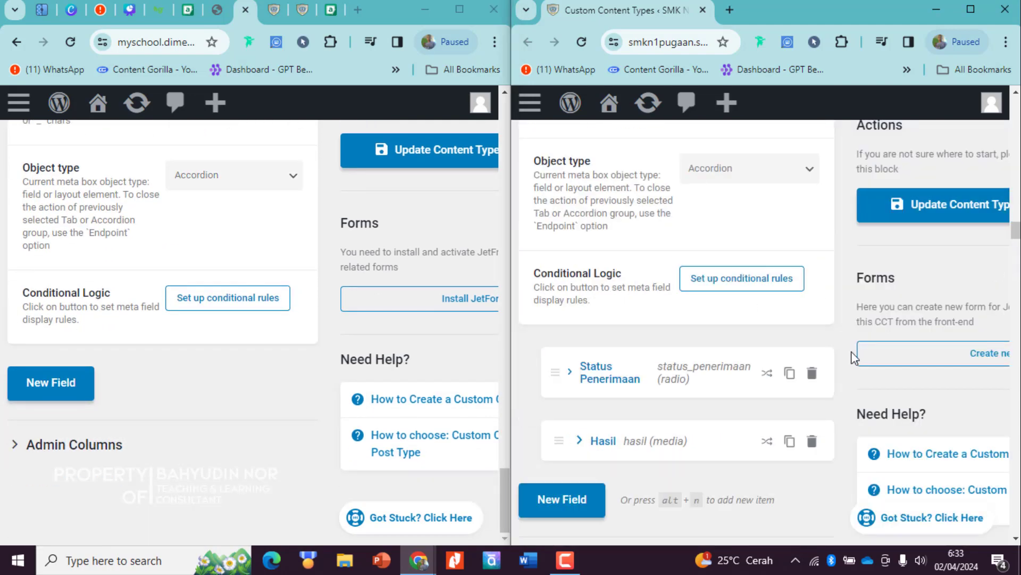
# Add a new field below the Action accordion and give it the label Status Penerimaan from the reference site's field.
pyautogui.click(82, 378)
pyautogui.click(700, 331)
pyautogui.click(733, 383)
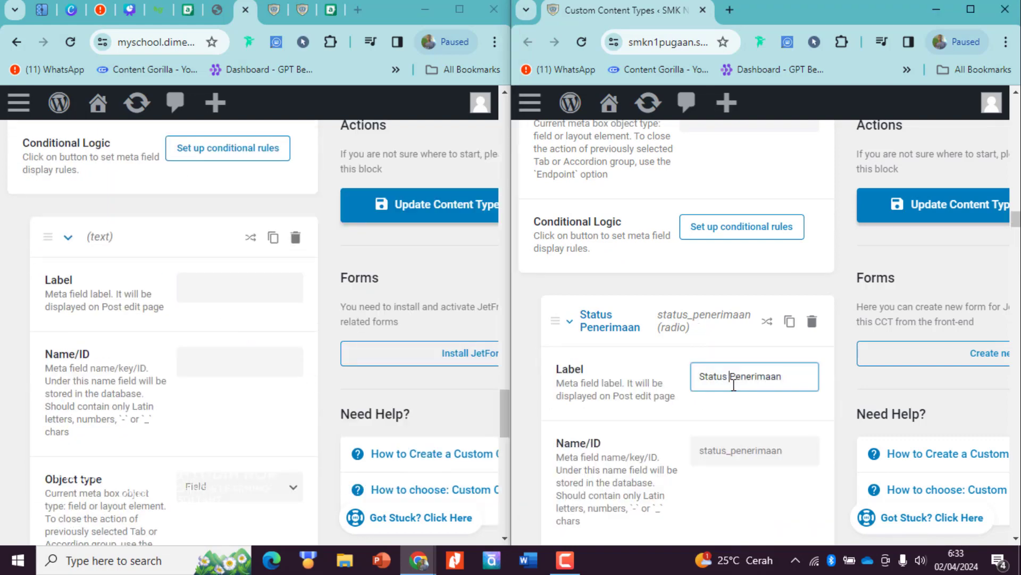
pyautogui.click(221, 279)
pyautogui.write('Status Penerimaan')
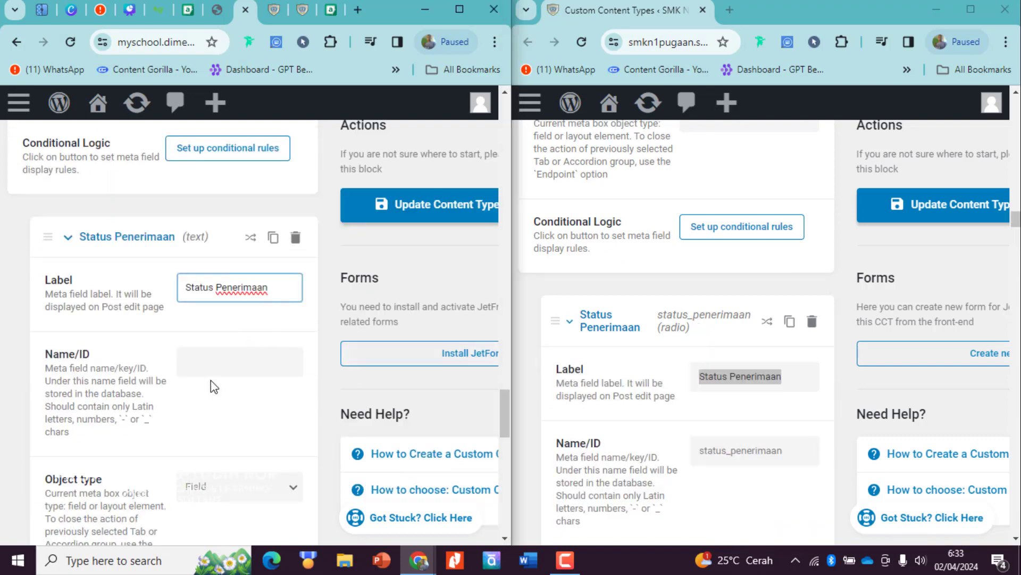
# Fill the Status Penerimaan field's Name/ID with status_penerimaan and keep its object type as Field.
pyautogui.click(226, 367)
pyautogui.scroll(-3, 229, 362)
pyautogui.click(231, 349)
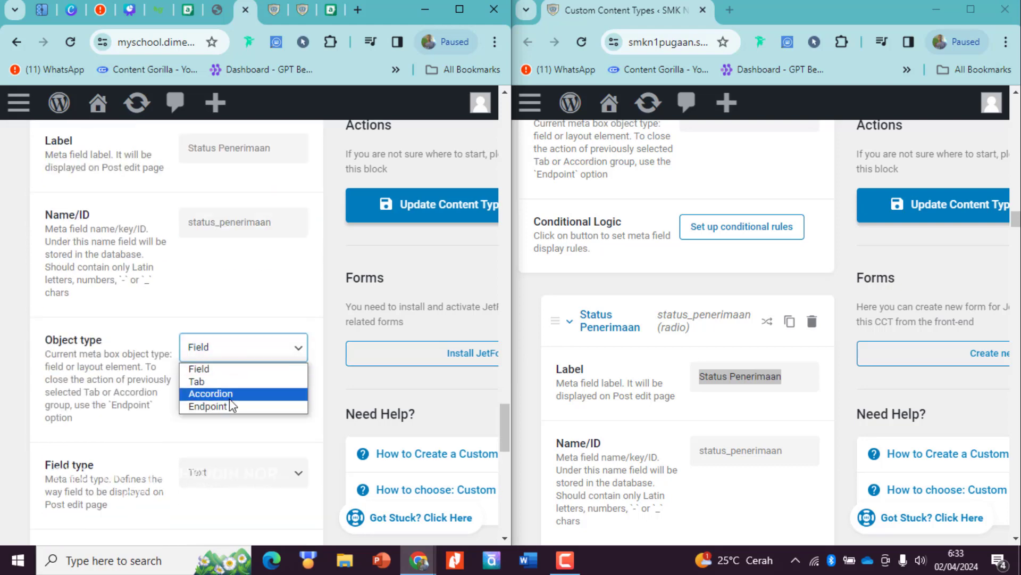
pyautogui.scroll(-4, 686, 319)
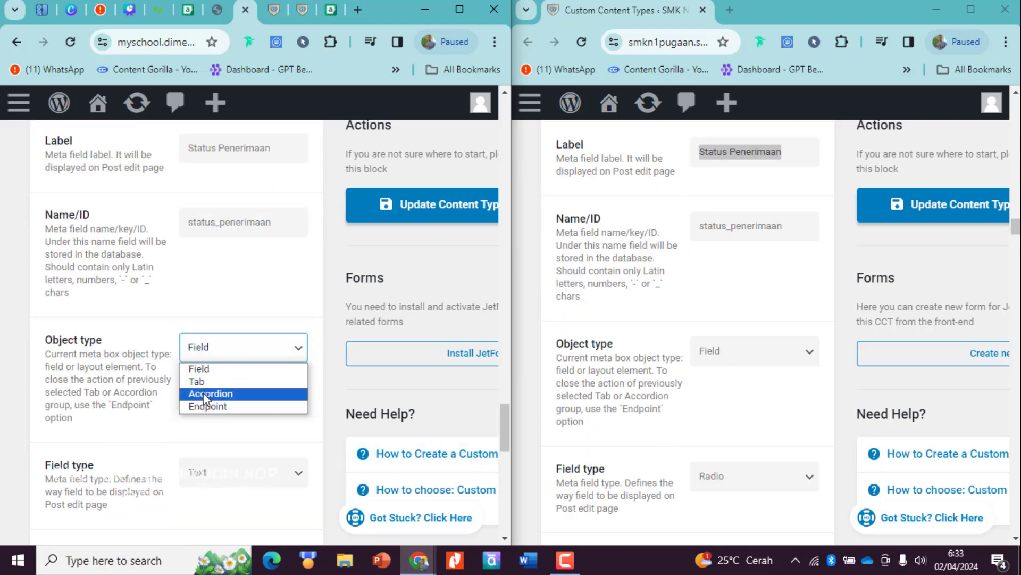
pyautogui.click(232, 315)
# Set the Status Penerimaan field's type to Radio and check the matching options on the reference site.
pyautogui.scroll(-3, 689, 373)
pyautogui.scroll(-3, 239, 381)
pyautogui.click(240, 323)
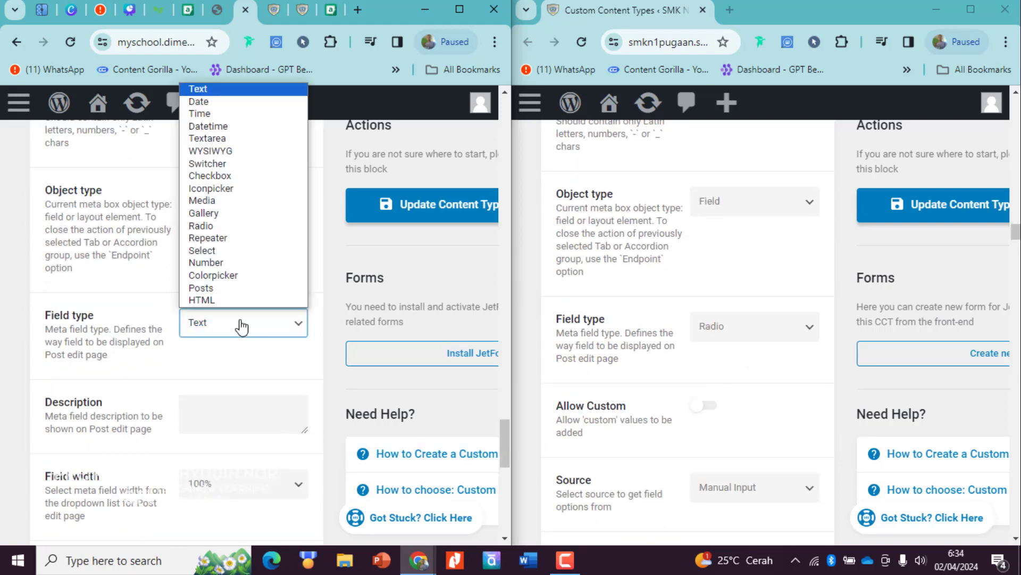
pyautogui.click(234, 226)
pyautogui.scroll(-4, 686, 383)
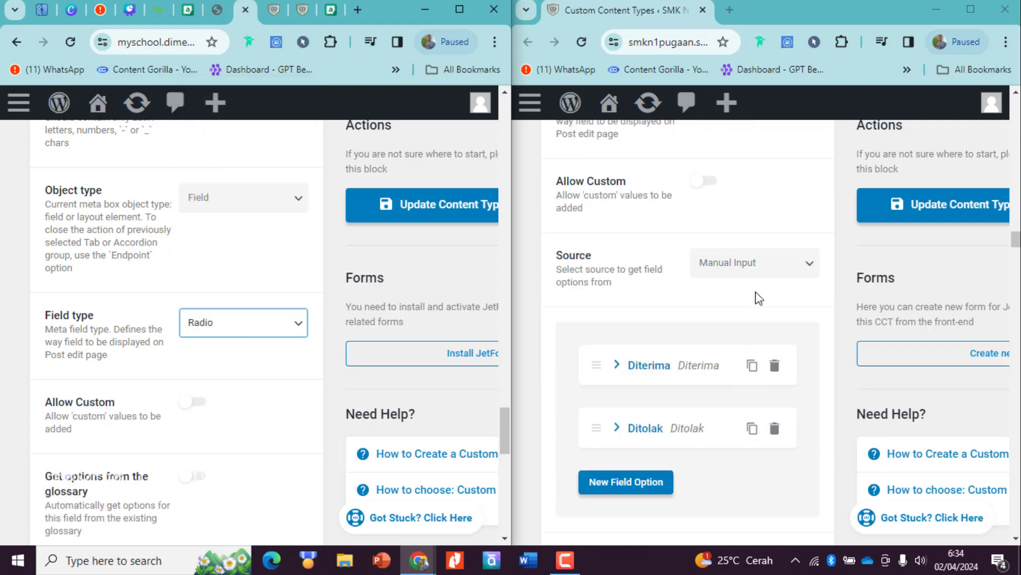
pyautogui.scroll(-3, 222, 396)
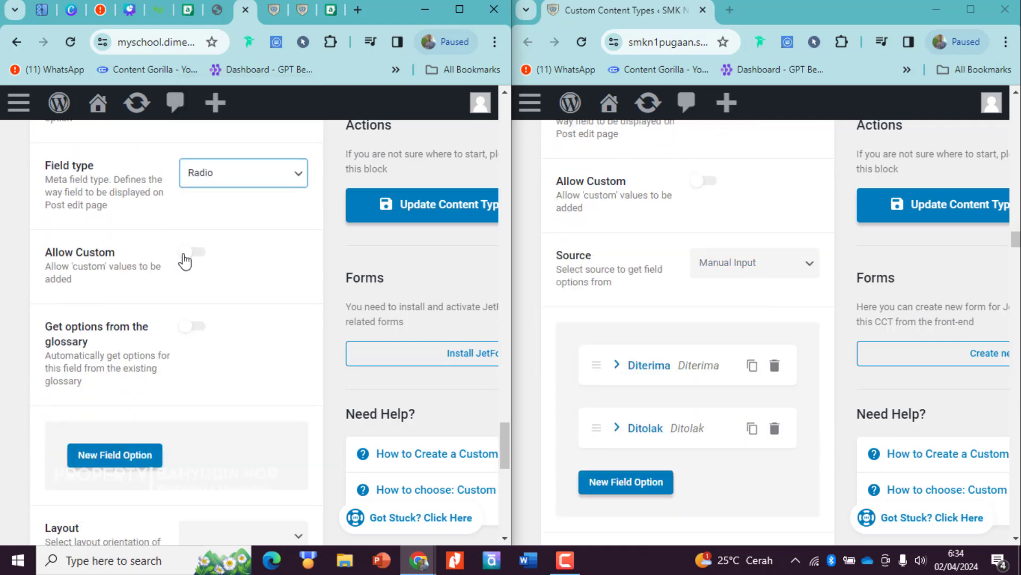
pyautogui.click(197, 256)
pyautogui.click(198, 253)
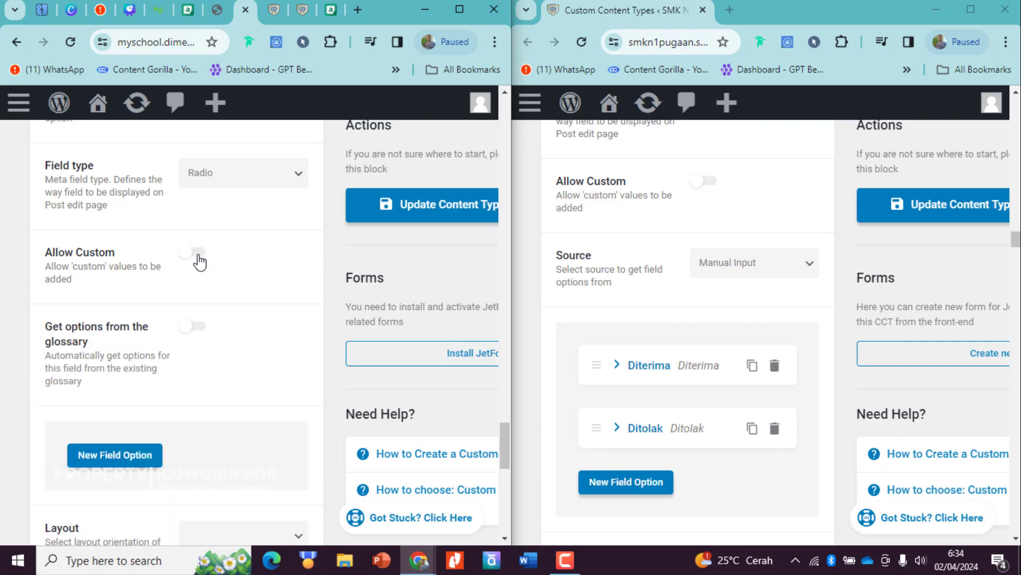
pyautogui.click(198, 254)
pyautogui.click(198, 254)
pyautogui.scroll(-3, 175, 320)
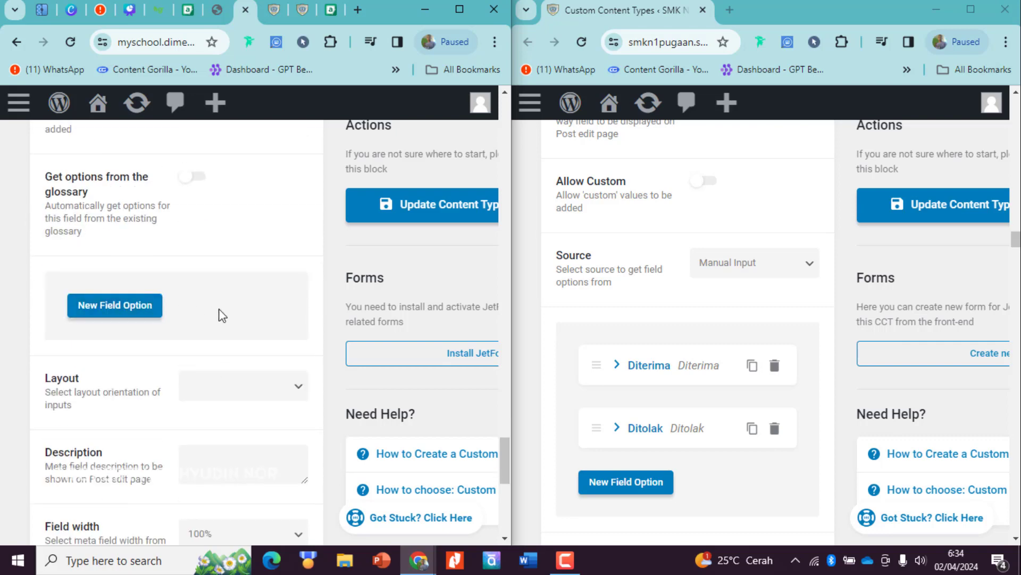
pyautogui.click(257, 391)
pyautogui.click(255, 392)
pyautogui.scroll(-4, 776, 308)
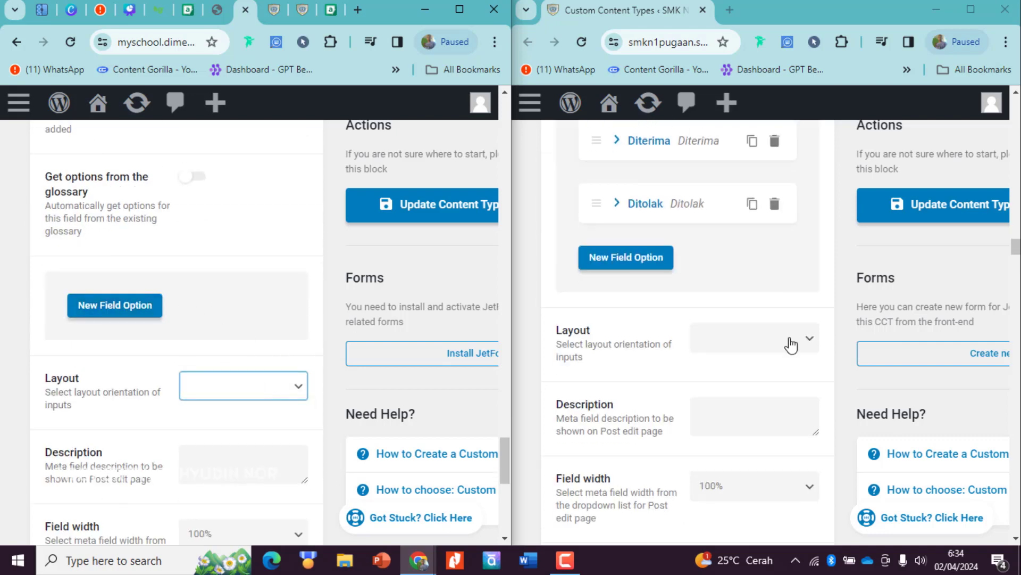
# Add a field option to Status Penerimaan with the option value and option label Diterima.
pyautogui.click(119, 310)
pyautogui.click(238, 372)
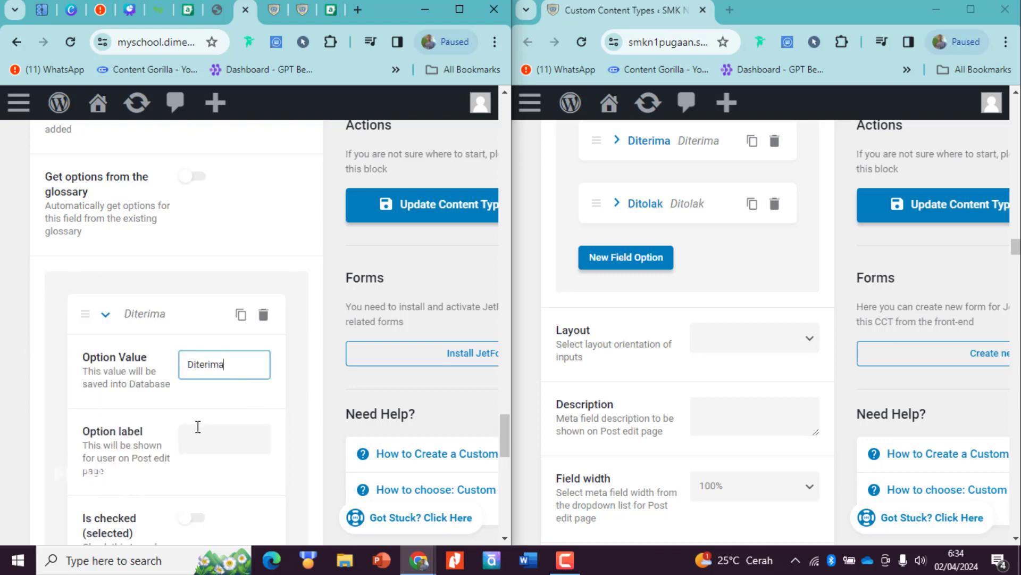
pyautogui.click(223, 449)
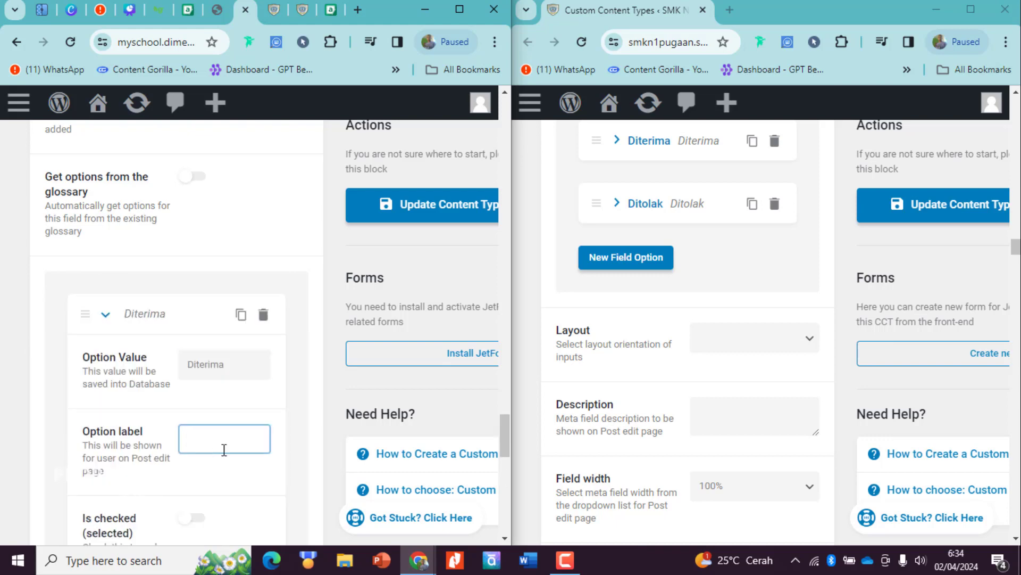
pyautogui.write('Diterima')
pyautogui.scroll(-3, 115, 194)
pyautogui.click(114, 170)
pyautogui.click(113, 169)
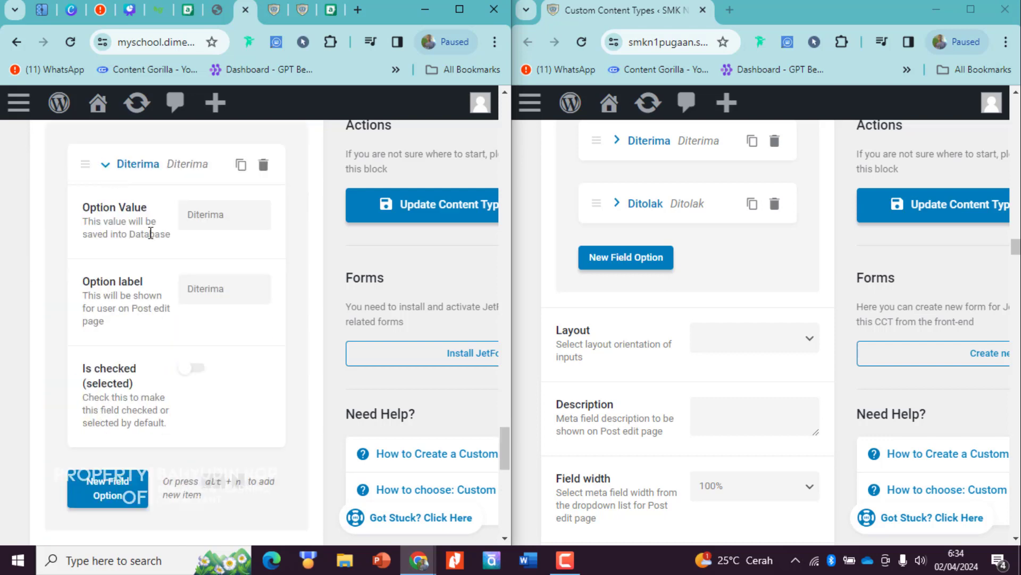
# Compare the remaining Status Penerimaan settings and the Diterima option with the same field on the reference site.
pyautogui.scroll(-9, 296, 365)
pyautogui.scroll(-7, 693, 382)
pyautogui.scroll(-10, 693, 381)
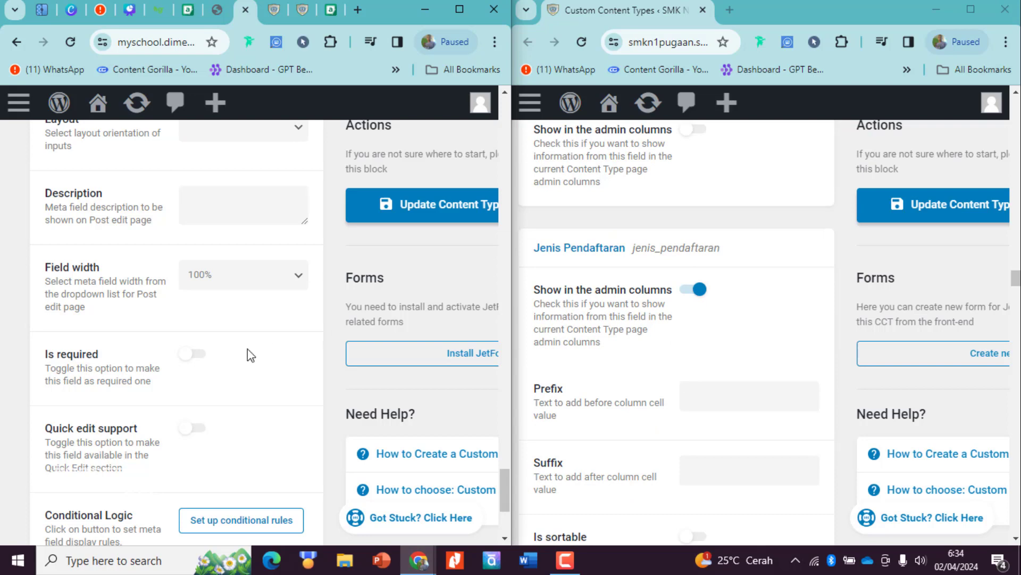
pyautogui.scroll(-4, 212, 356)
pyautogui.scroll(8, 185, 365)
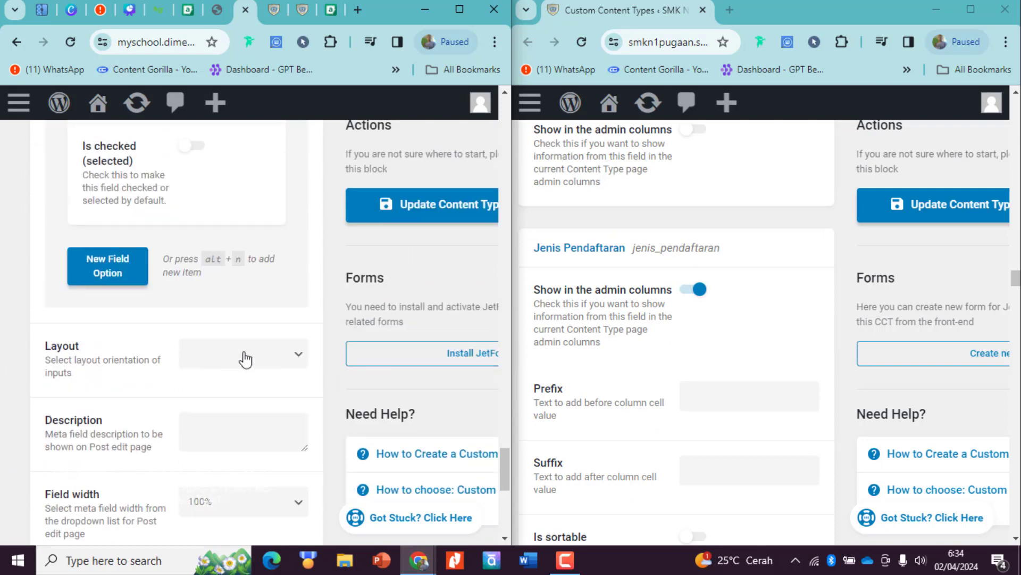
pyautogui.scroll(5, 245, 359)
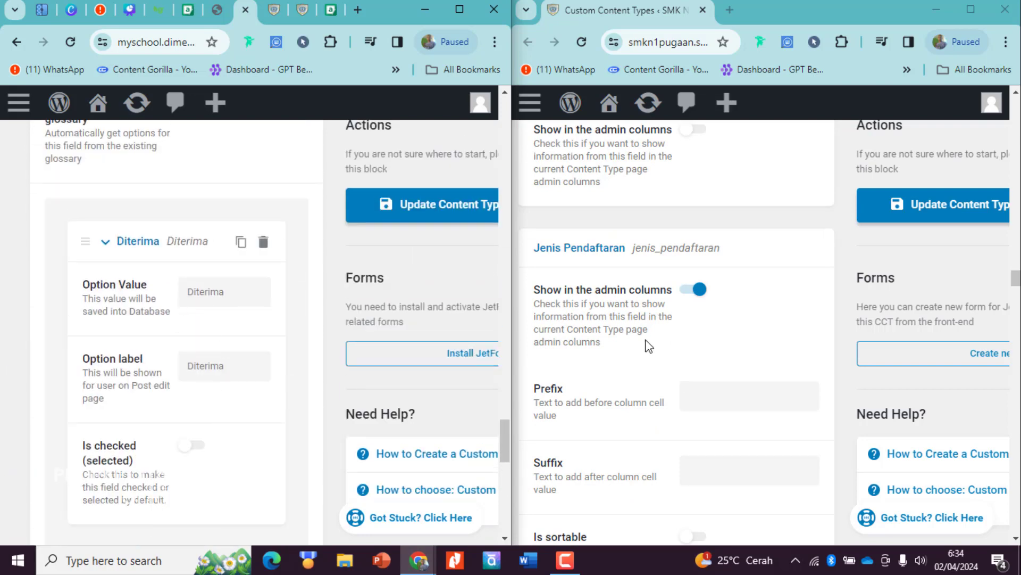
pyautogui.scroll(8, 665, 341)
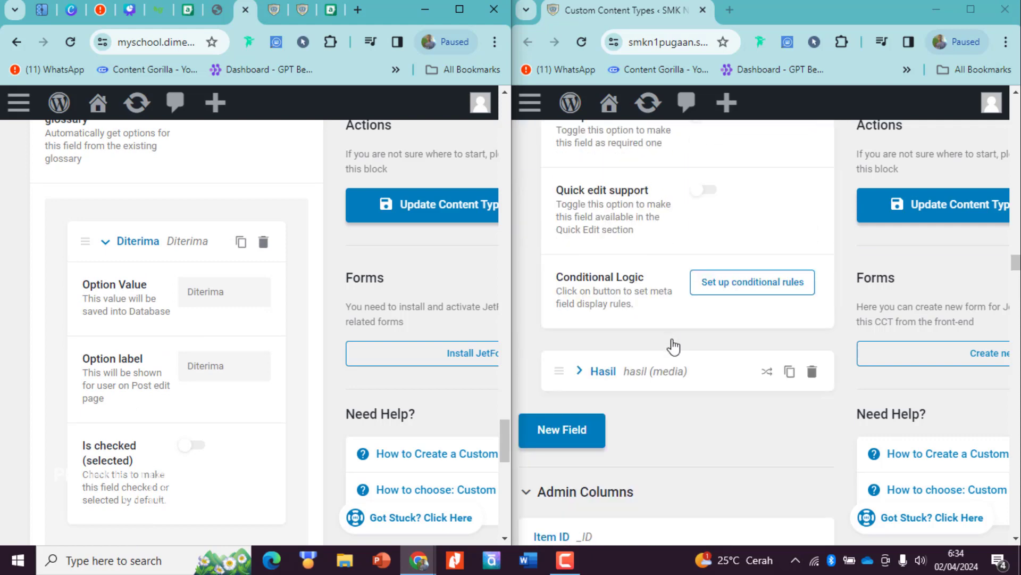
pyautogui.scroll(-3, 654, 388)
pyautogui.scroll(10, 650, 298)
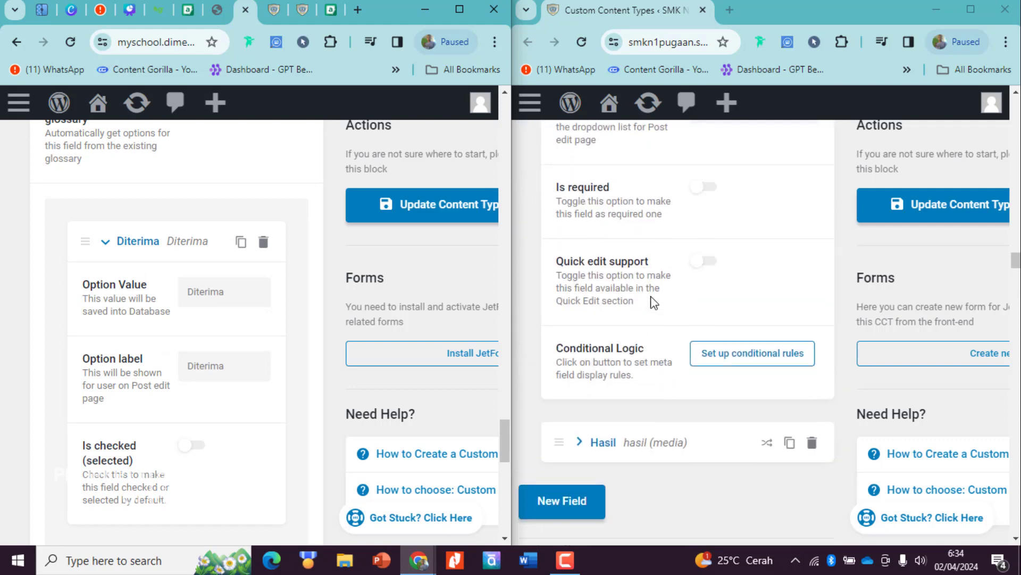
pyautogui.scroll(3, 654, 302)
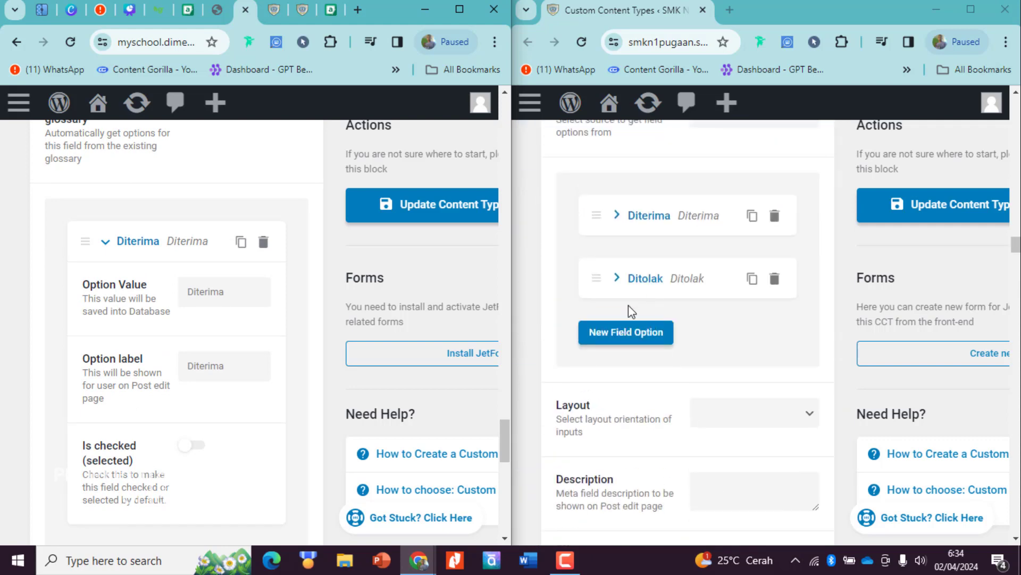
pyautogui.click(649, 216)
pyautogui.scroll(-5, 723, 263)
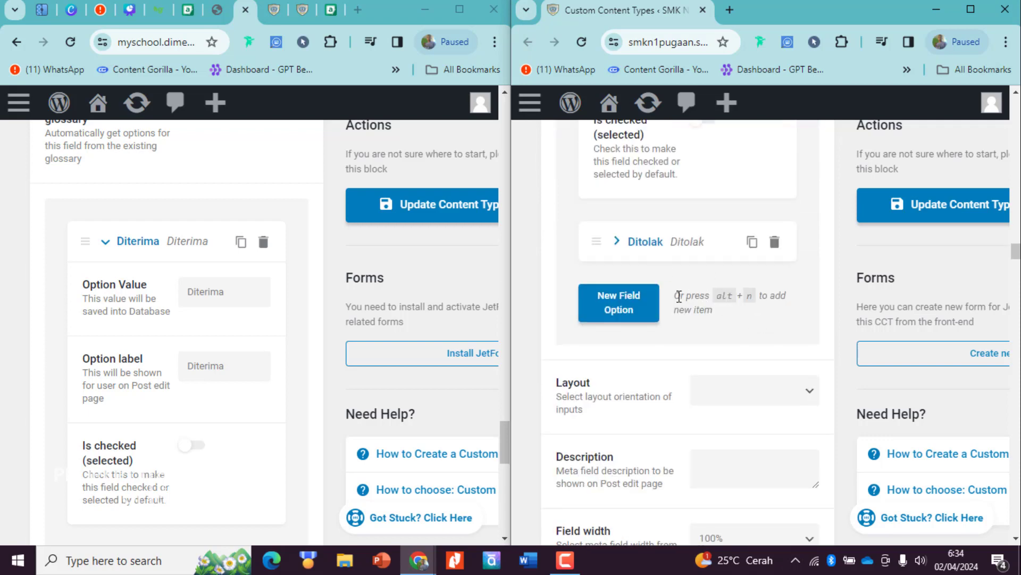
pyautogui.scroll(4, 679, 297)
# Collapse the Diterima option, duplicate it and expand the copy.
pyautogui.click(112, 249)
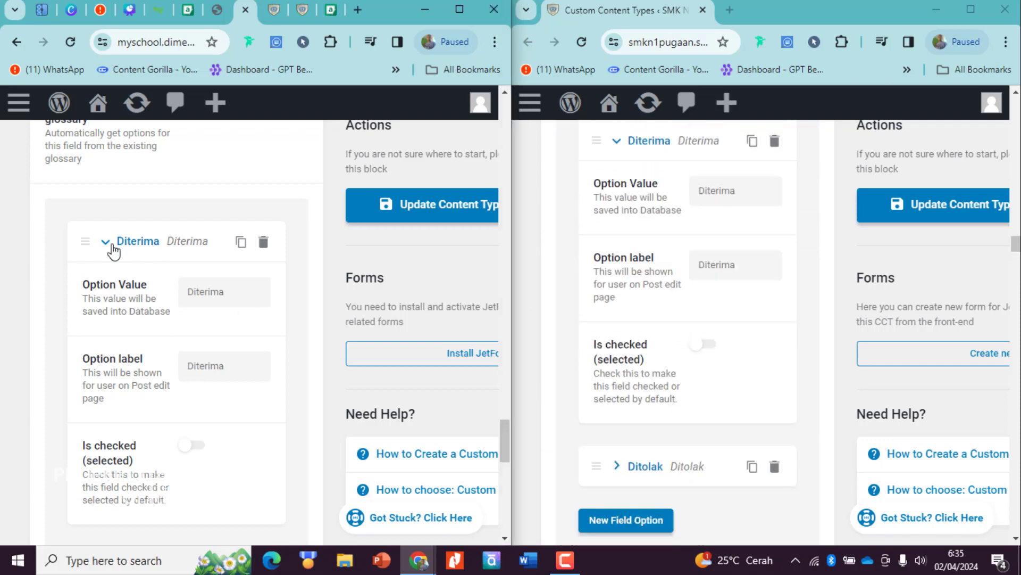
pyautogui.click(112, 248)
pyautogui.click(240, 242)
pyautogui.click(229, 290)
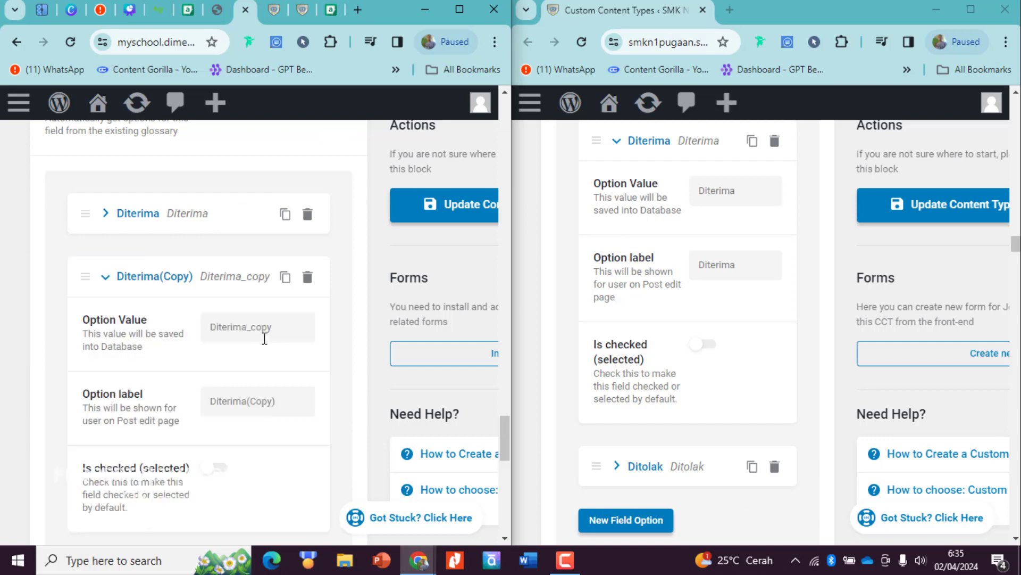
# Set the duplicated option's value and label to Ditolak and collapse the option.
pyautogui.doubleClick(265, 338)
pyautogui.write('Ditolak')
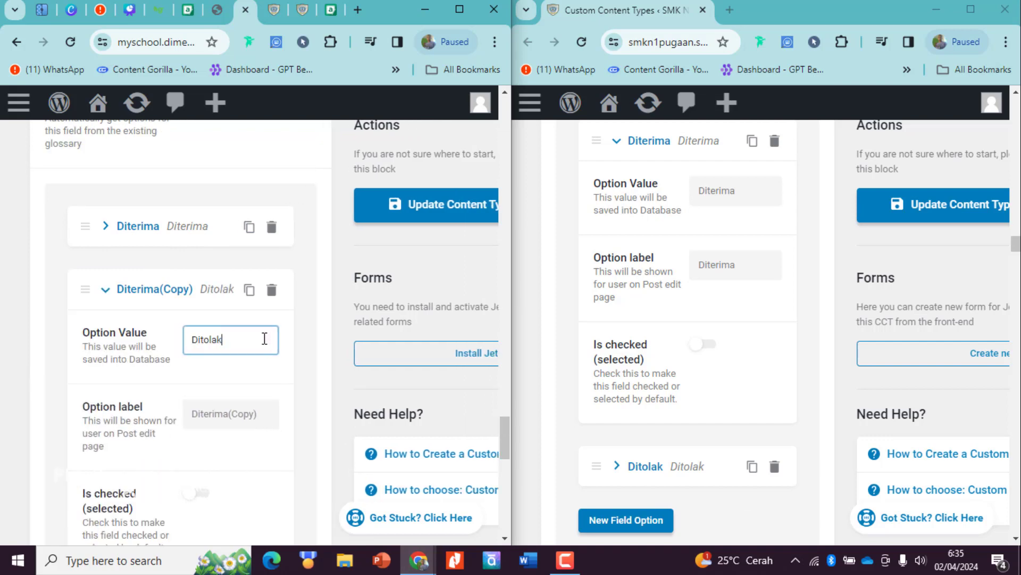
pyautogui.tripleClick(262, 403)
pyautogui.write('Ditolak')
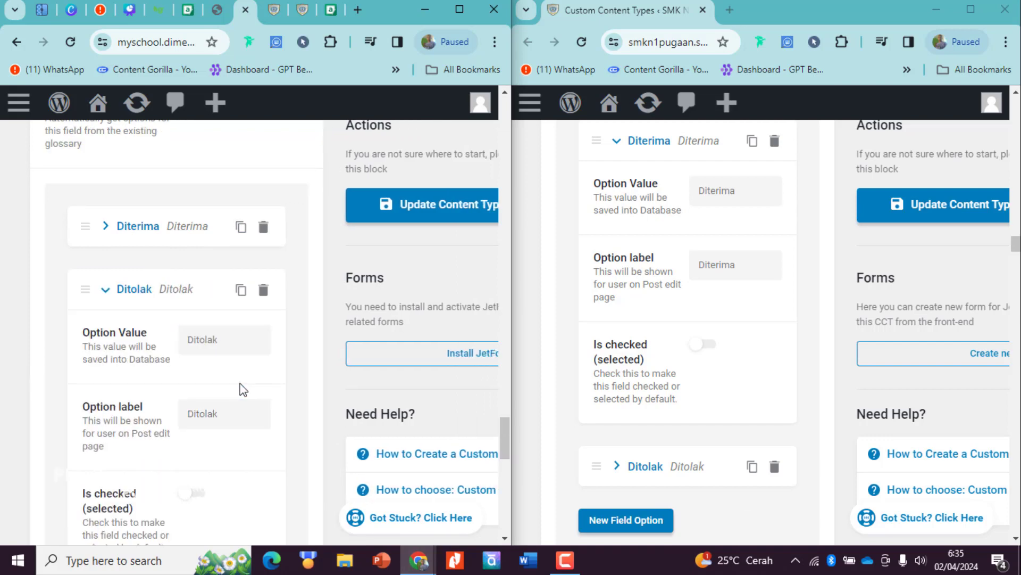
pyautogui.scroll(-14, 740, 298)
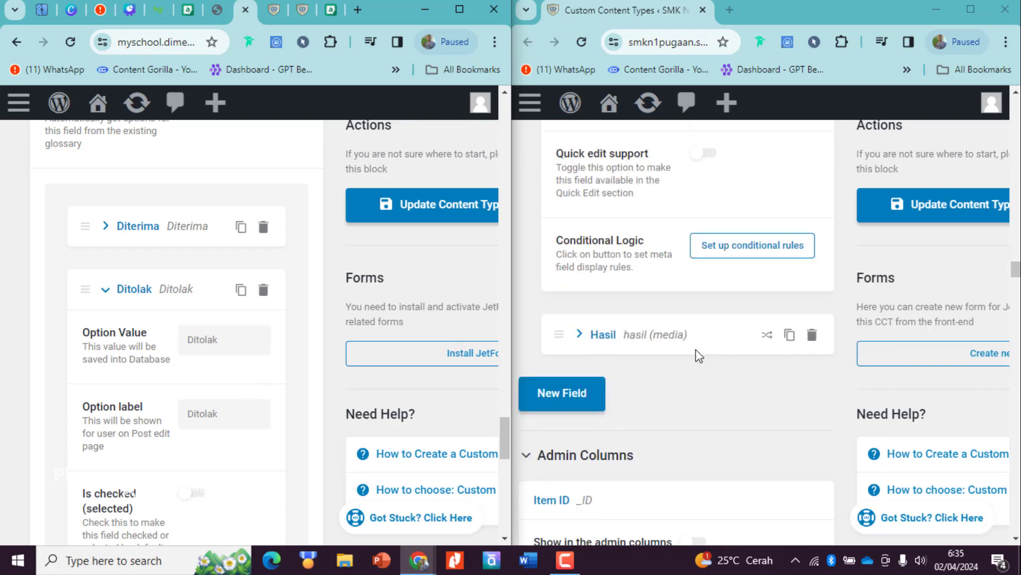
pyautogui.click(105, 292)
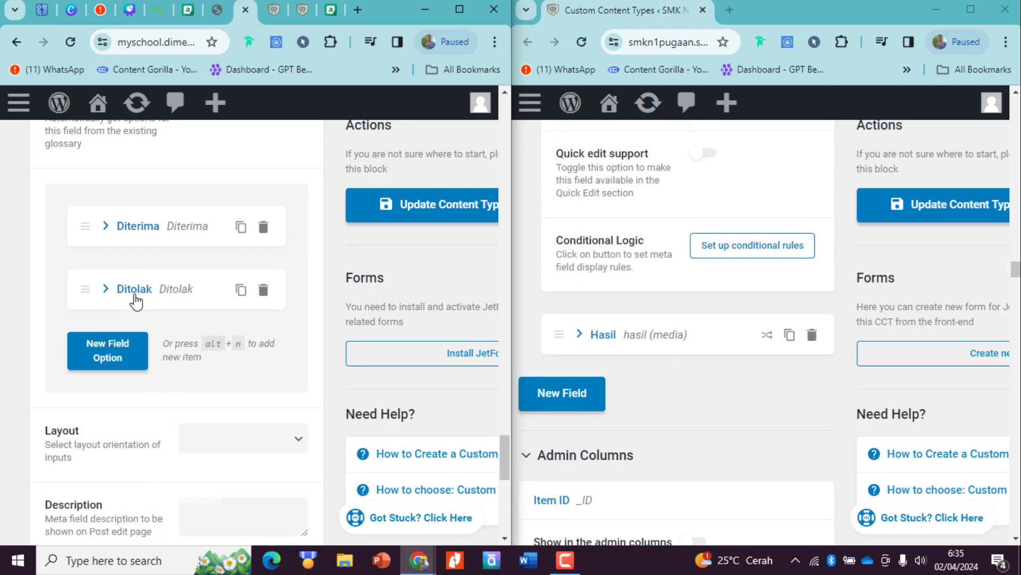
# Collapse the Status Penerimaan field on both the reference site and the site being built.
pyautogui.scroll(15, 606, 295)
pyautogui.scroll(10, 601, 296)
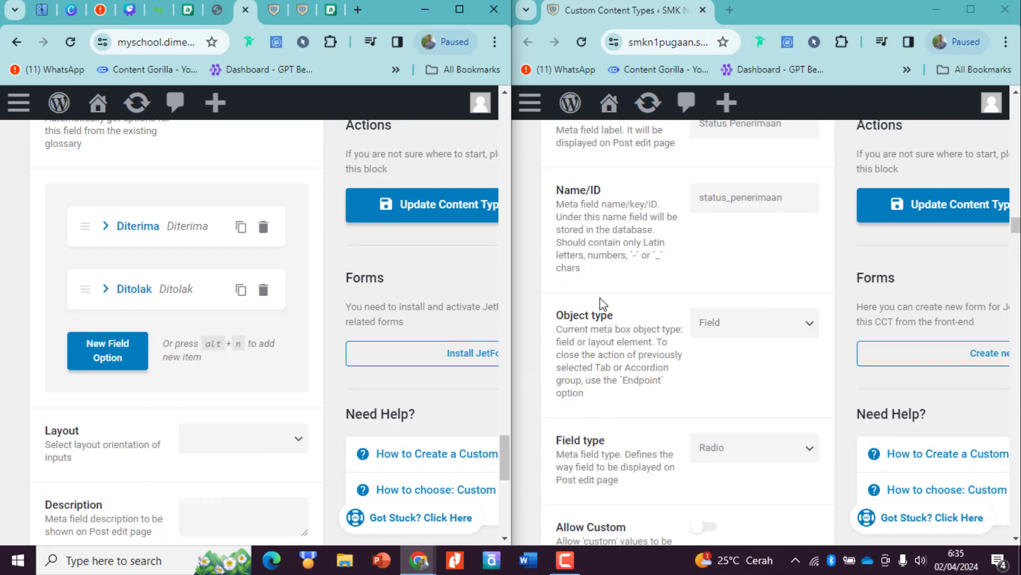
pyautogui.click(619, 339)
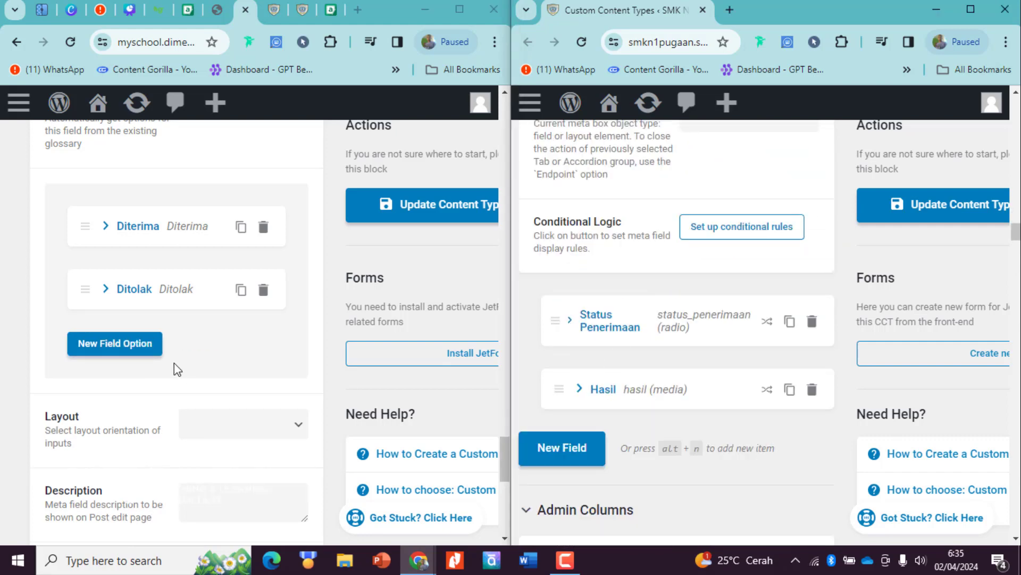
pyautogui.scroll(10, 160, 356)
pyautogui.scroll(-3, 107, 330)
pyautogui.scroll(5, 63, 305)
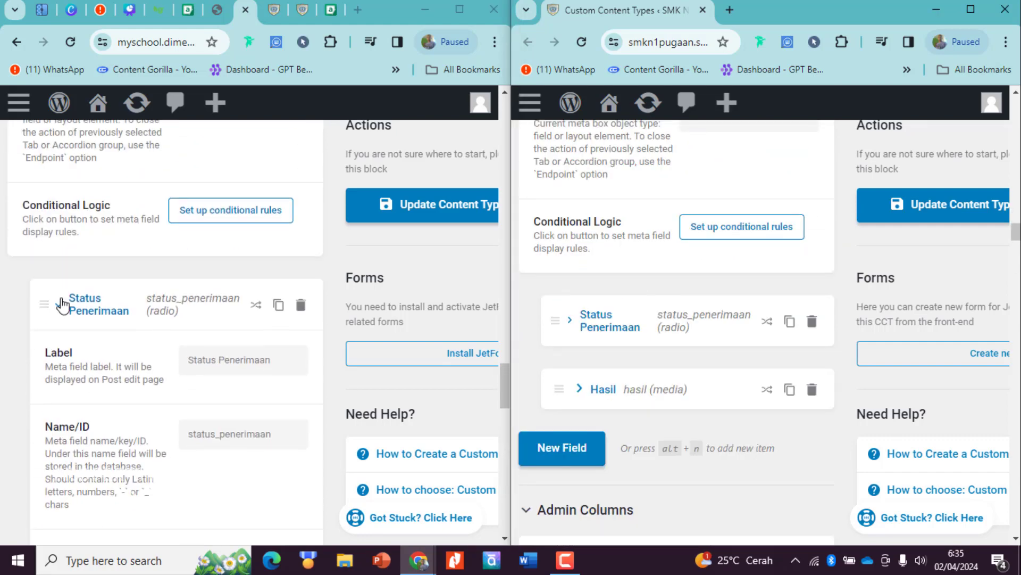
pyautogui.click(62, 304)
# Add a new meta field labelled Hasil with the Name/ID hasil, keeping its object type as Field.
pyautogui.click(55, 389)
pyautogui.scroll(-3, 226, 346)
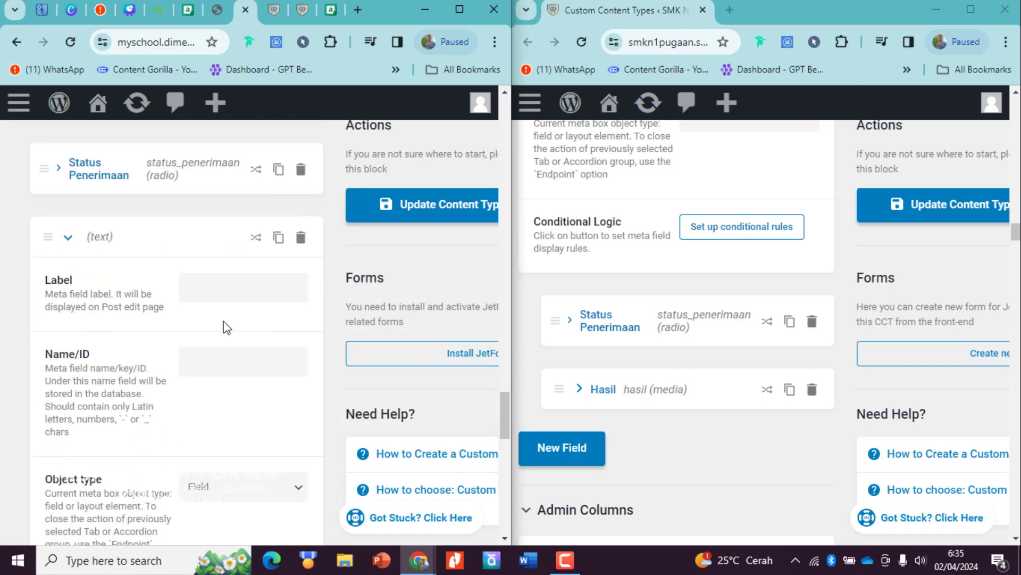
pyautogui.click(224, 295)
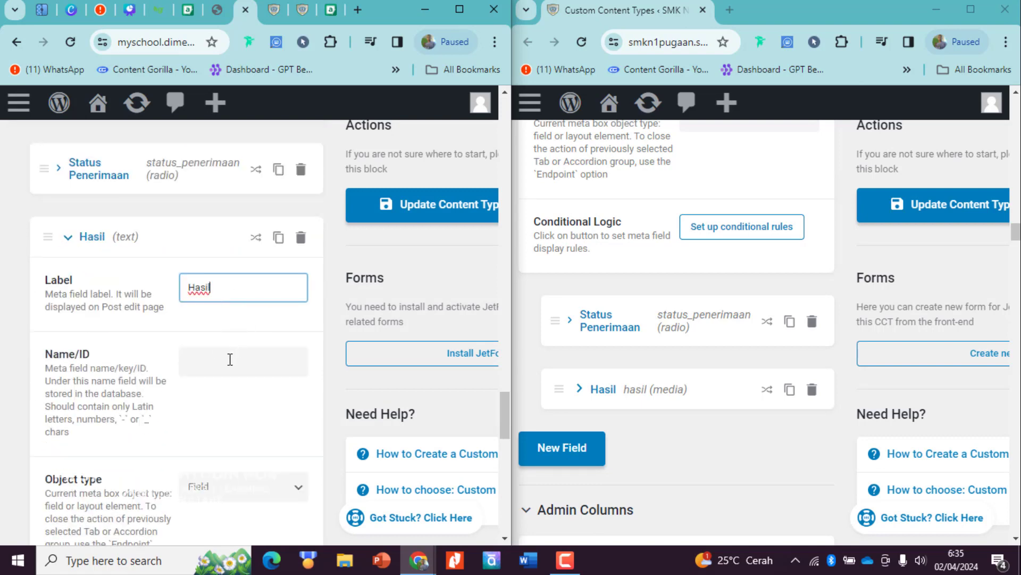
pyautogui.click(230, 359)
pyautogui.scroll(-4, 230, 341)
pyautogui.click(229, 274)
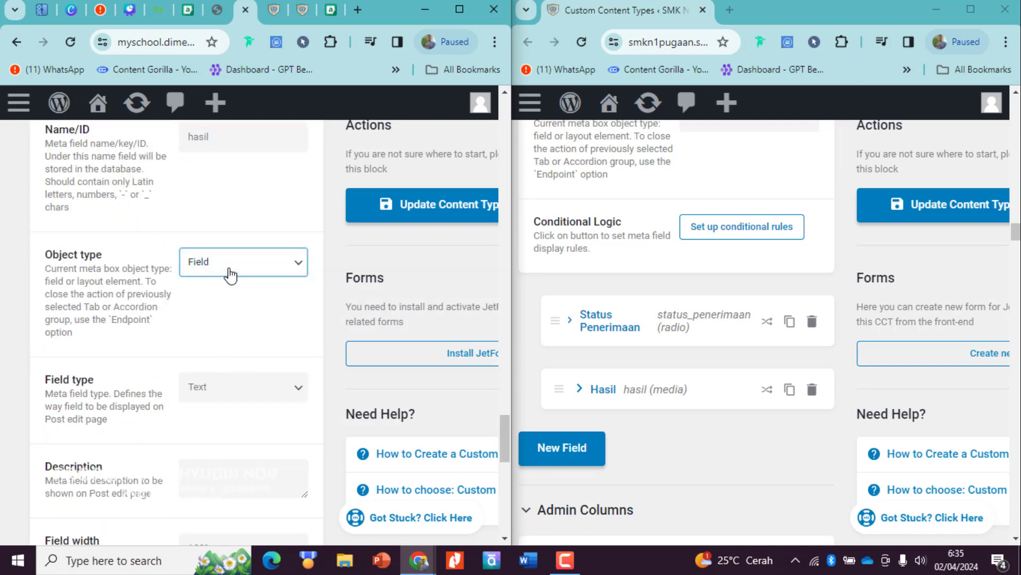
# Set the Hasil field's type to Media and its value format to Media ID, matching the reference site.
pyautogui.click(230, 387)
pyautogui.click(230, 265)
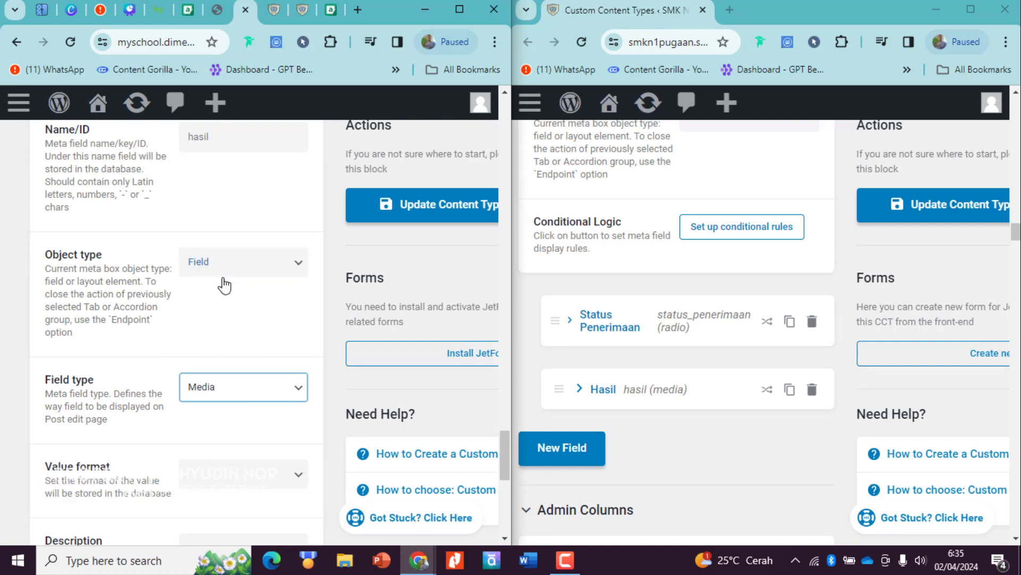
pyautogui.scroll(-3, 445, 327)
pyautogui.click(604, 390)
pyautogui.scroll(-7, 641, 394)
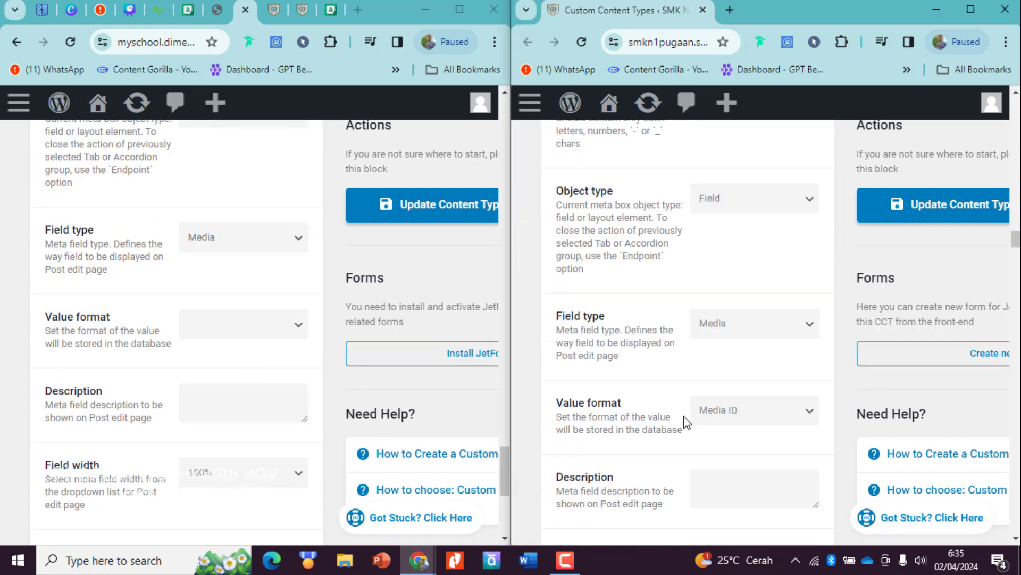
pyautogui.click(262, 322)
pyautogui.click(238, 370)
# Check the remaining Hasil settings against the reference site and collapse the new Hasil field.
pyautogui.scroll(-9, 736, 406)
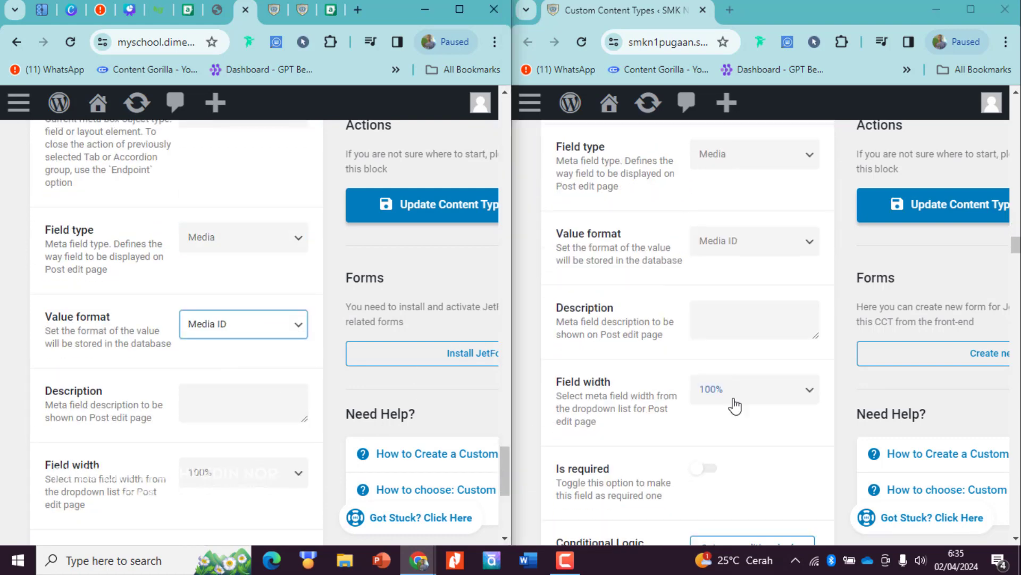
pyautogui.scroll(-4, 231, 361)
pyautogui.scroll(12, 183, 337)
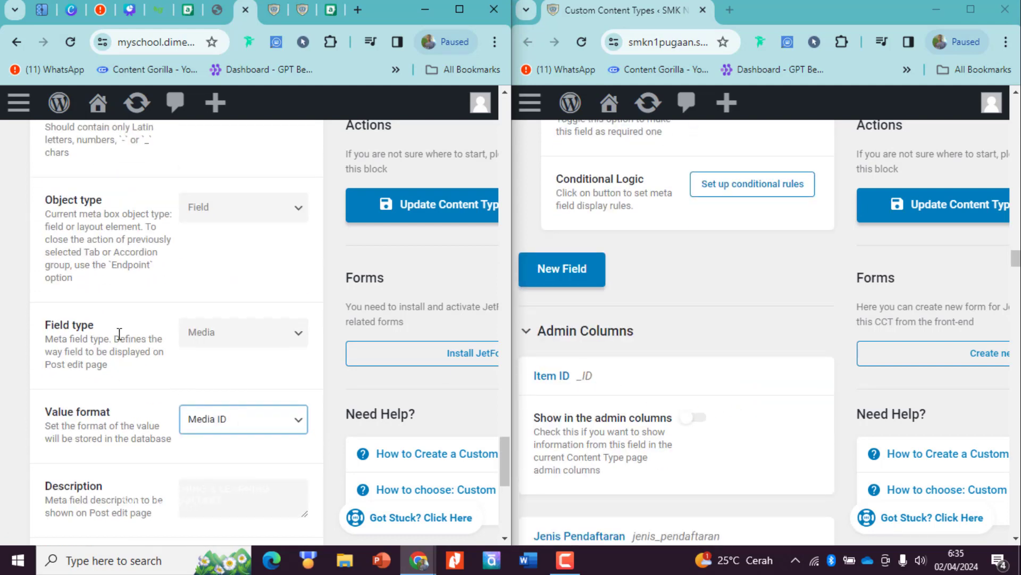
pyautogui.click(126, 384)
pyautogui.scroll(12, 544, 336)
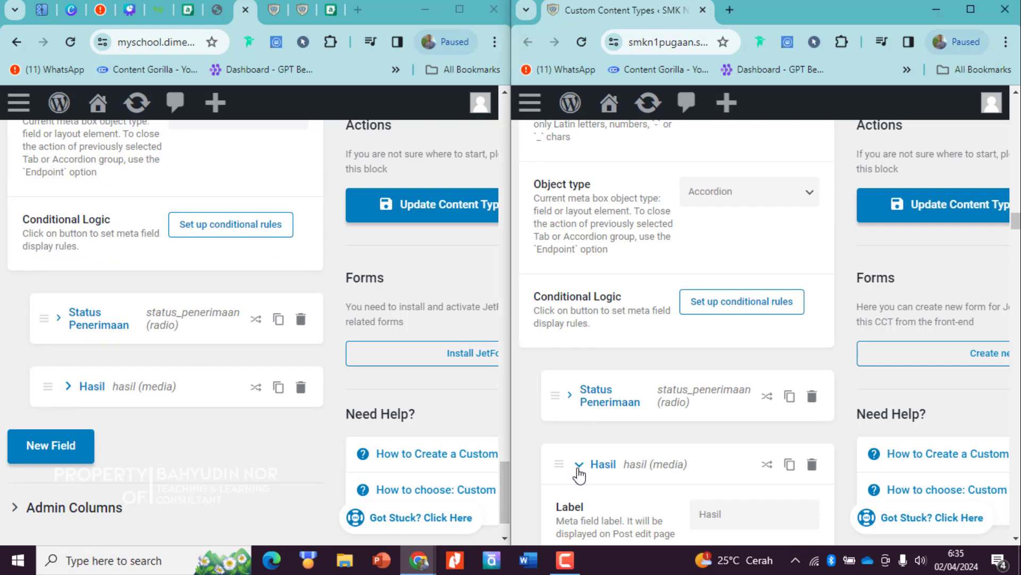
# Collapse the Action accordion field on the new site and compare its field list with the reference site's.
pyautogui.scroll(10, 567, 436)
pyautogui.scroll(-12, 610, 380)
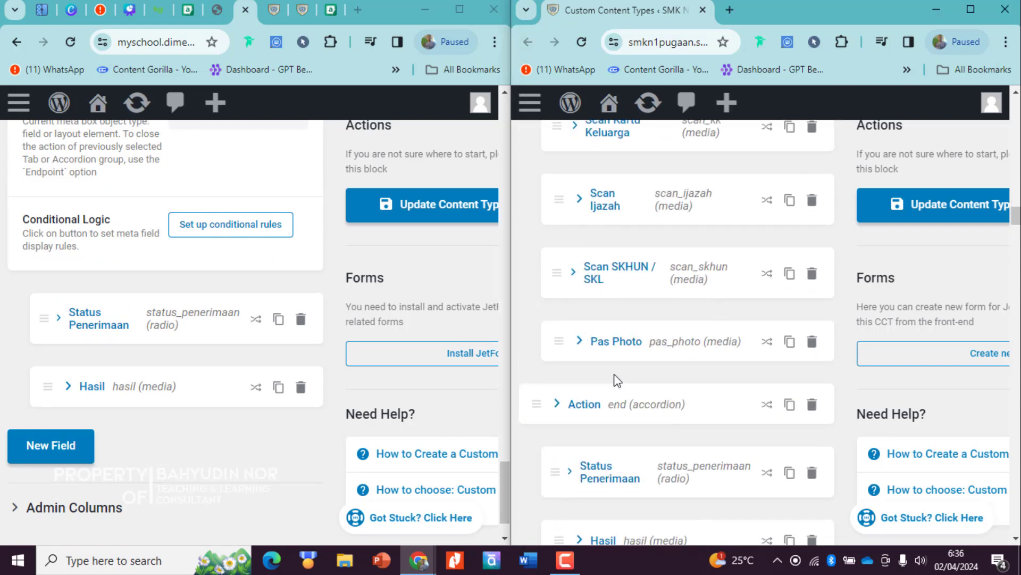
pyautogui.scroll(-1, 101, 425)
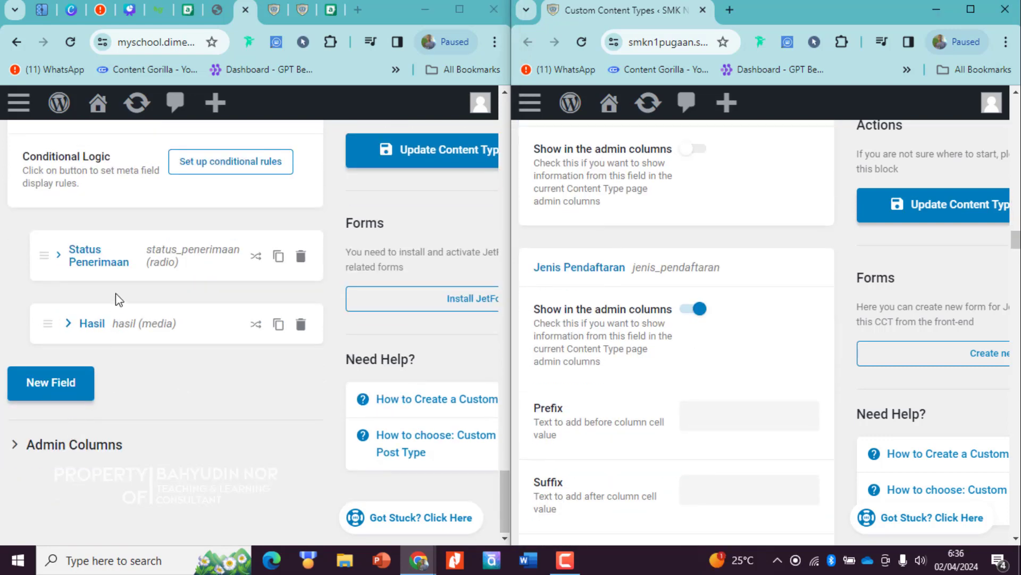
pyautogui.scroll(10, 127, 314)
pyautogui.click(46, 415)
pyautogui.scroll(-4, 50, 422)
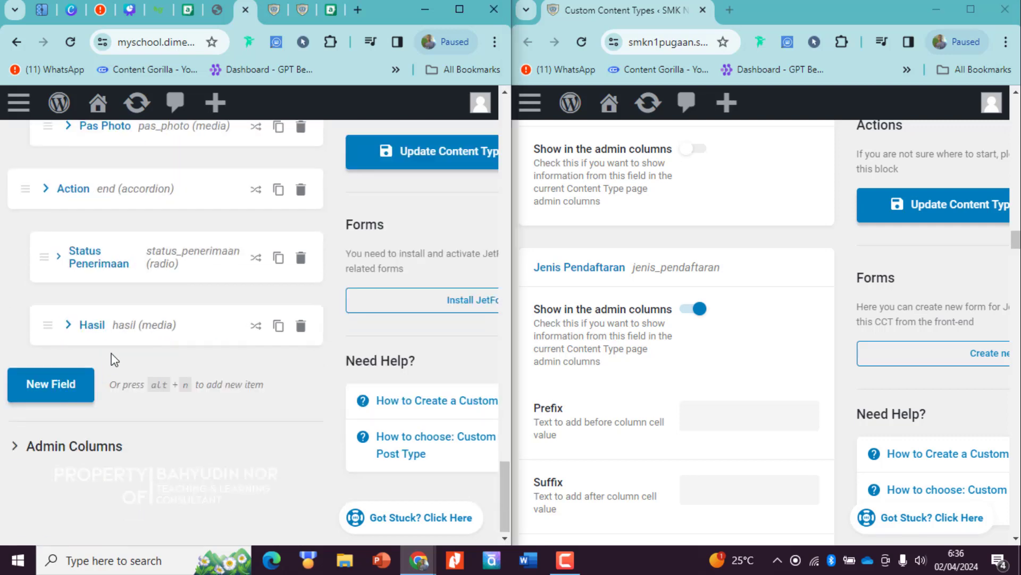
pyautogui.scroll(8, 590, 314)
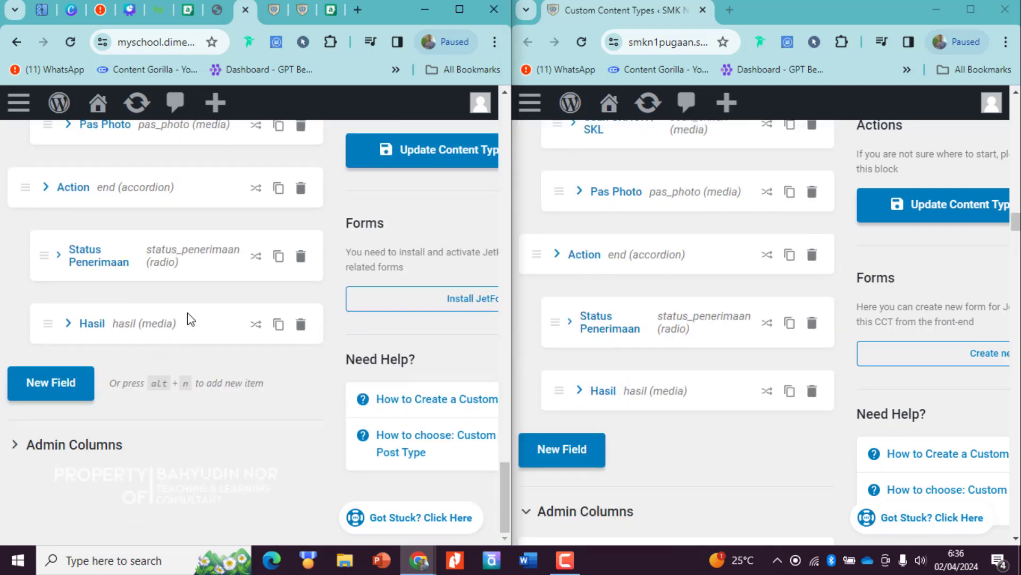
pyautogui.scroll(-7, 668, 417)
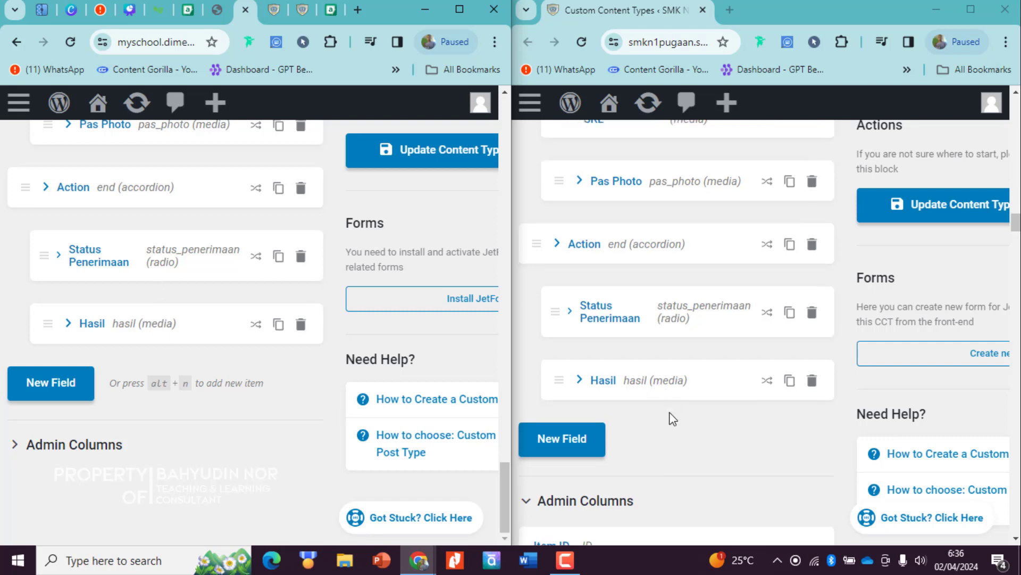
# Expand the Admin Columns settings on the new site and turn off showing Item ID in the admin columns.
pyautogui.click(15, 446)
pyautogui.scroll(-3, 231, 421)
pyautogui.scroll(-3, 682, 418)
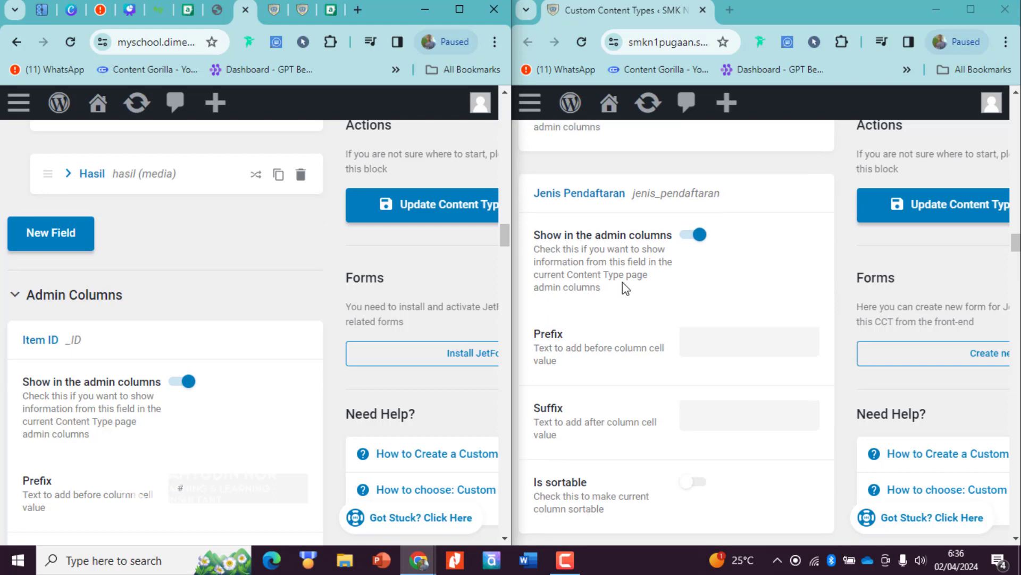
pyautogui.scroll(5, 621, 288)
pyautogui.scroll(-1, 596, 298)
pyautogui.scroll(-3, 181, 377)
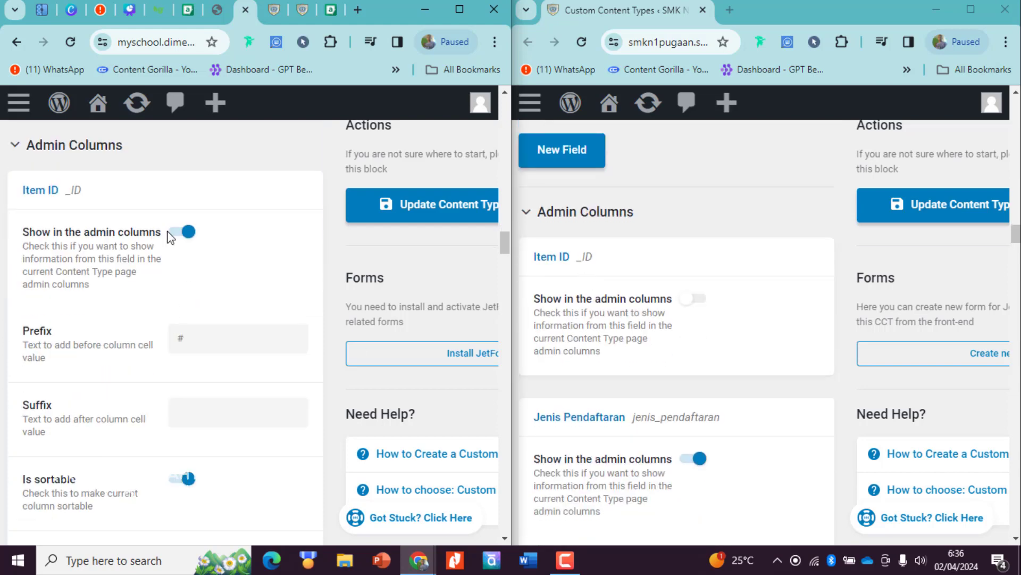
pyautogui.click(181, 232)
pyautogui.click(182, 232)
pyautogui.click(181, 232)
# Enable showing Jenis Pendaftaran in the new site's admin columns, matching the reference site.
pyautogui.scroll(-3, 244, 336)
pyautogui.scroll(-2, 186, 287)
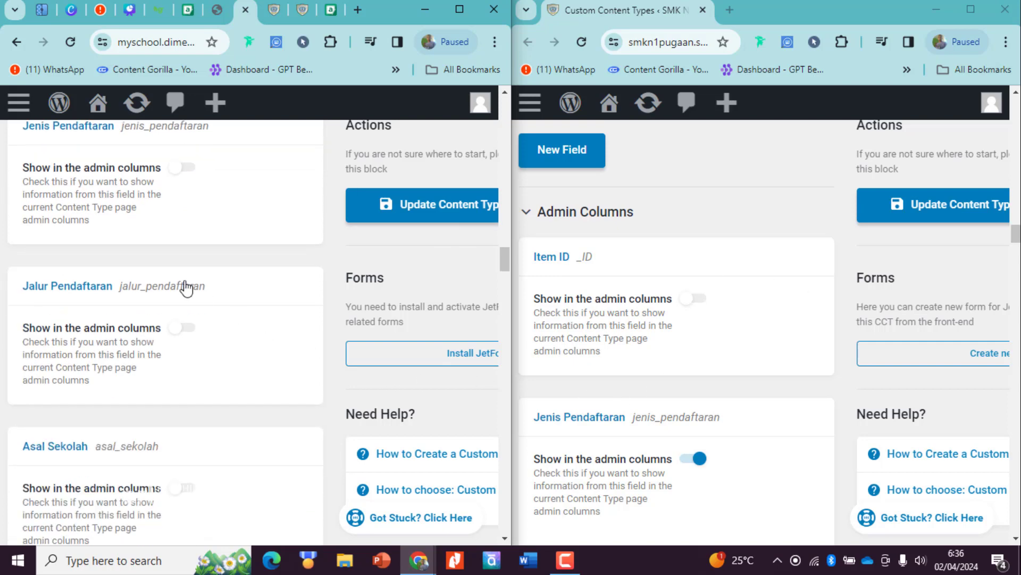
pyautogui.click(183, 167)
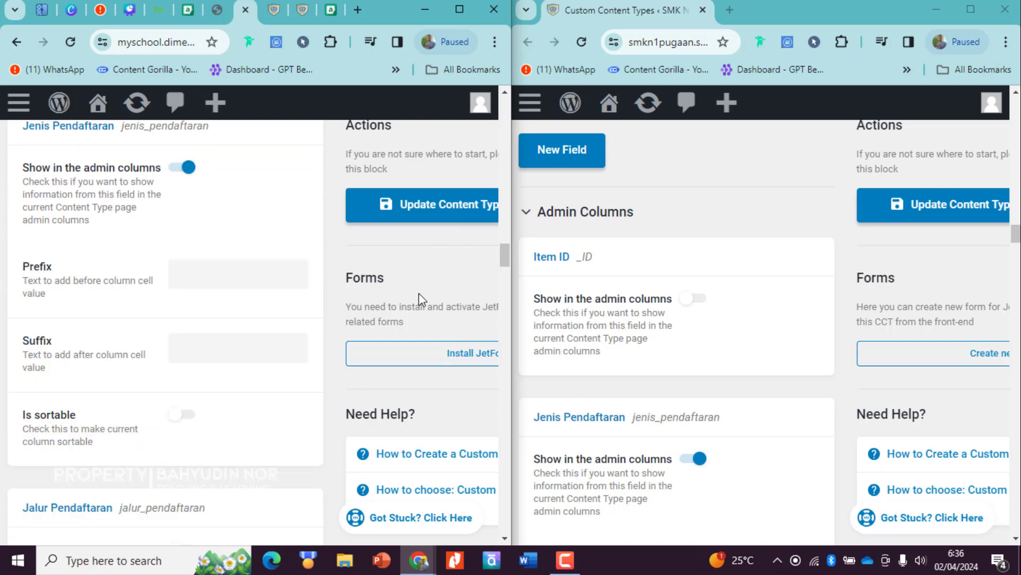
# Check the reference site's next admin column settings and enable showing Asal Sekolah on the new site.
pyautogui.scroll(-10, 641, 388)
pyautogui.scroll(4, 33, 290)
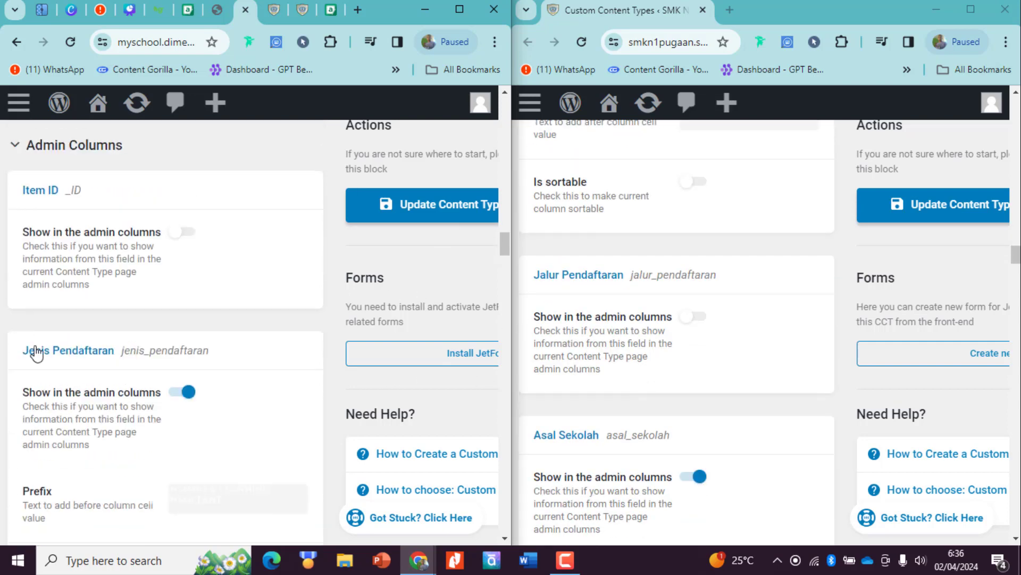
pyautogui.scroll(-10, 105, 354)
pyautogui.scroll(-5, 675, 365)
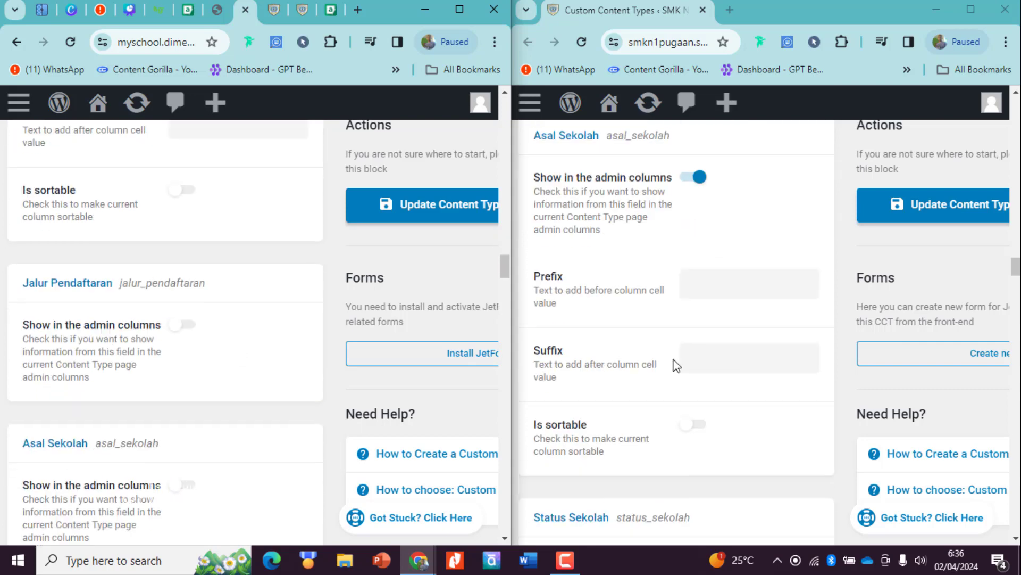
pyautogui.scroll(5, 676, 366)
pyautogui.scroll(-2, 676, 366)
pyautogui.scroll(-3, 121, 334)
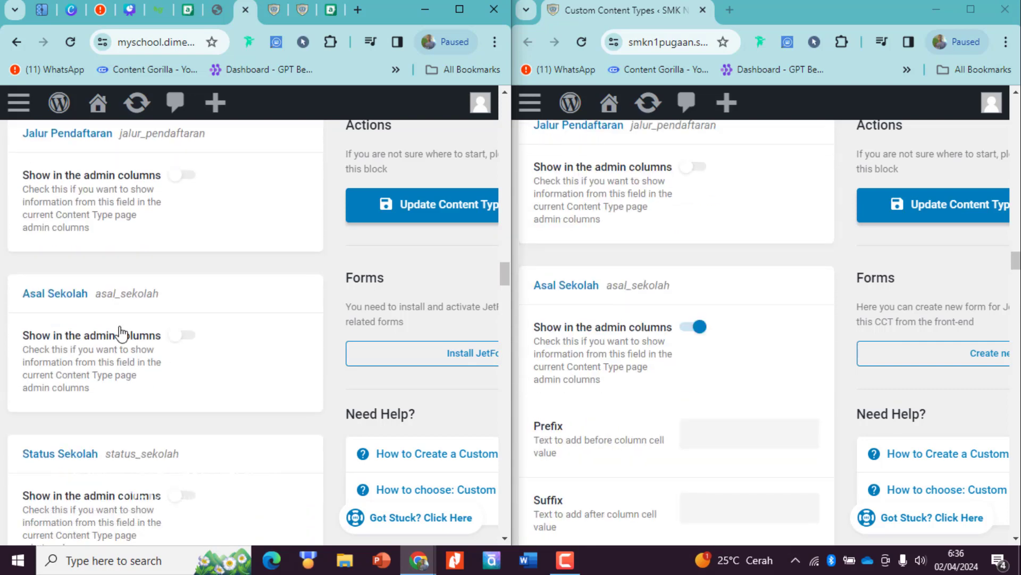
pyautogui.click(183, 334)
# Enable showing Nama Lengkap in the new site's admin columns, as set on the reference site.
pyautogui.scroll(-8, 581, 388)
pyautogui.scroll(-3, 172, 351)
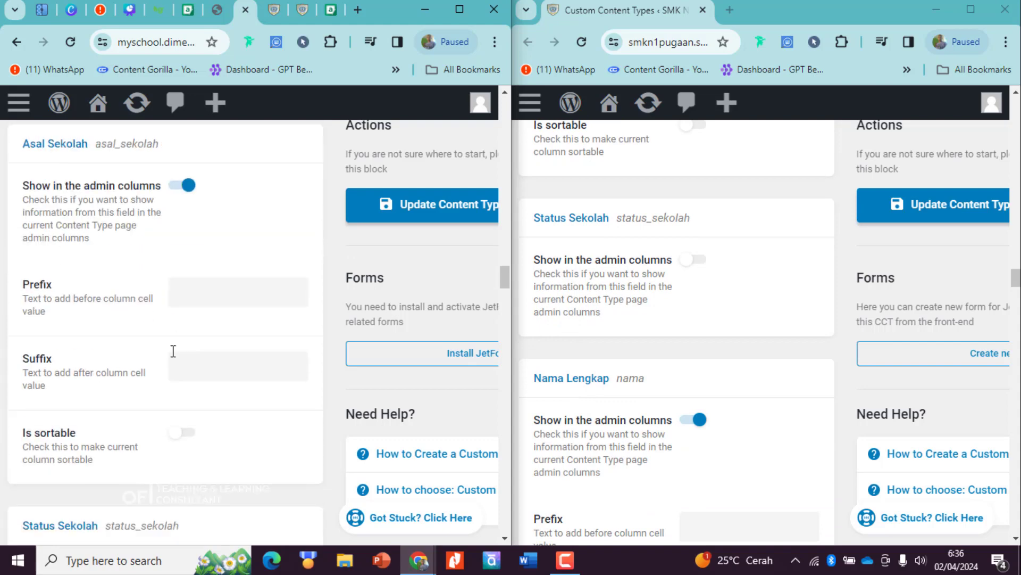
pyautogui.scroll(-6, 173, 351)
pyautogui.scroll(-4, 596, 372)
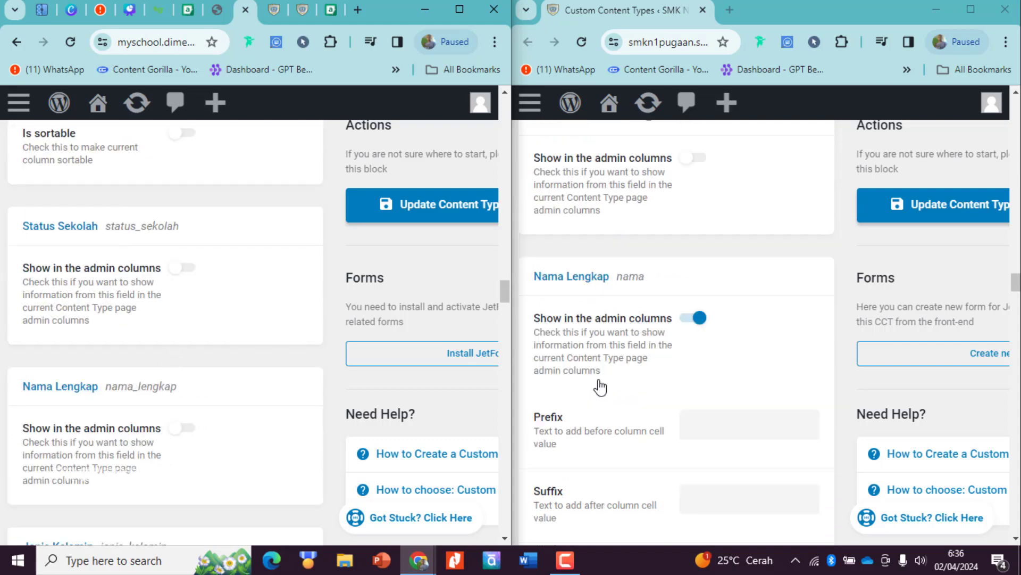
pyautogui.scroll(-1, 188, 363)
pyautogui.click(185, 353)
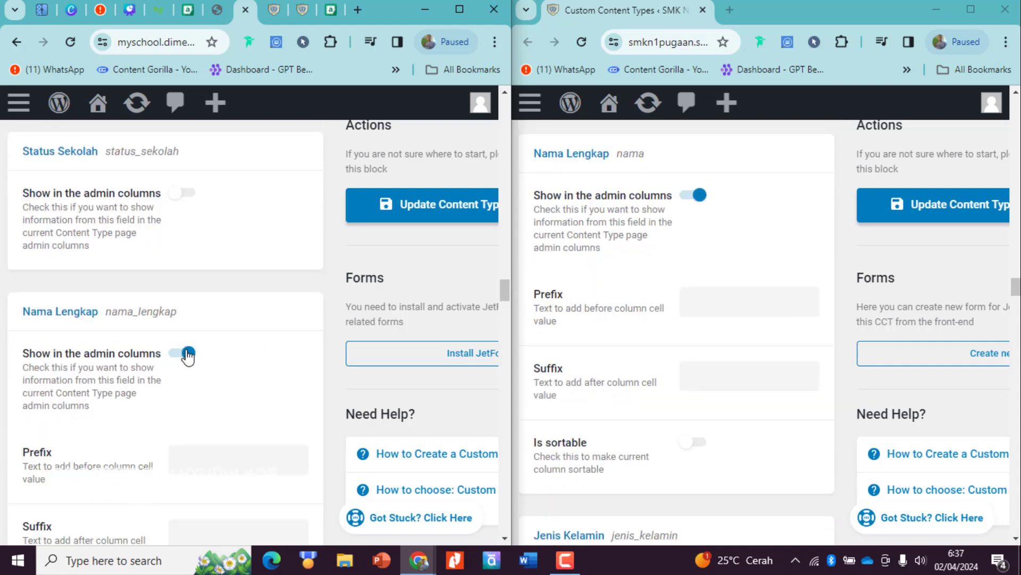
# Find the next column enabled on the reference site and enable showing Alamat in the new site's admin columns.
pyautogui.scroll(-9, 632, 384)
pyautogui.scroll(-20, 637, 392)
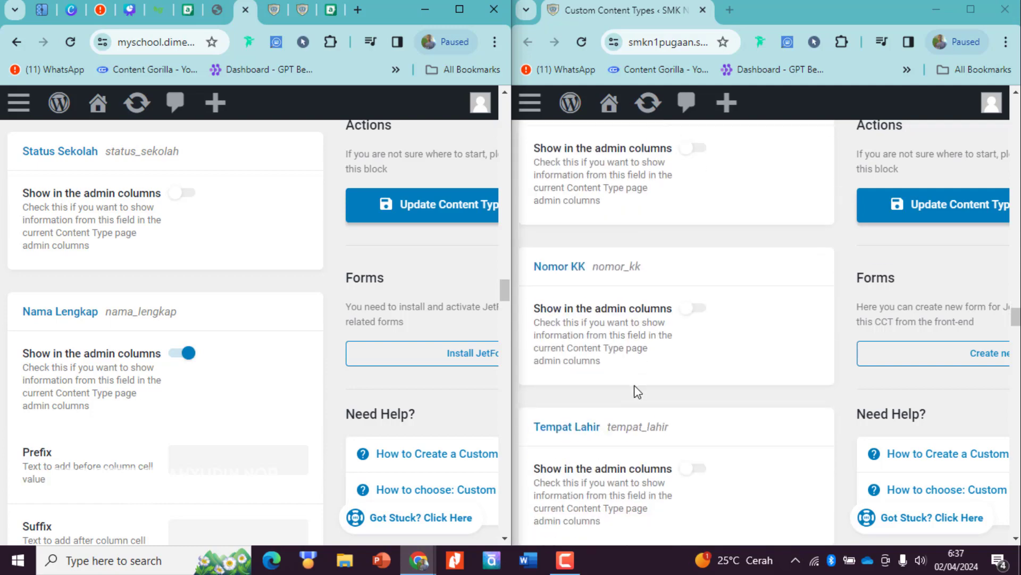
pyautogui.scroll(-15, 261, 407)
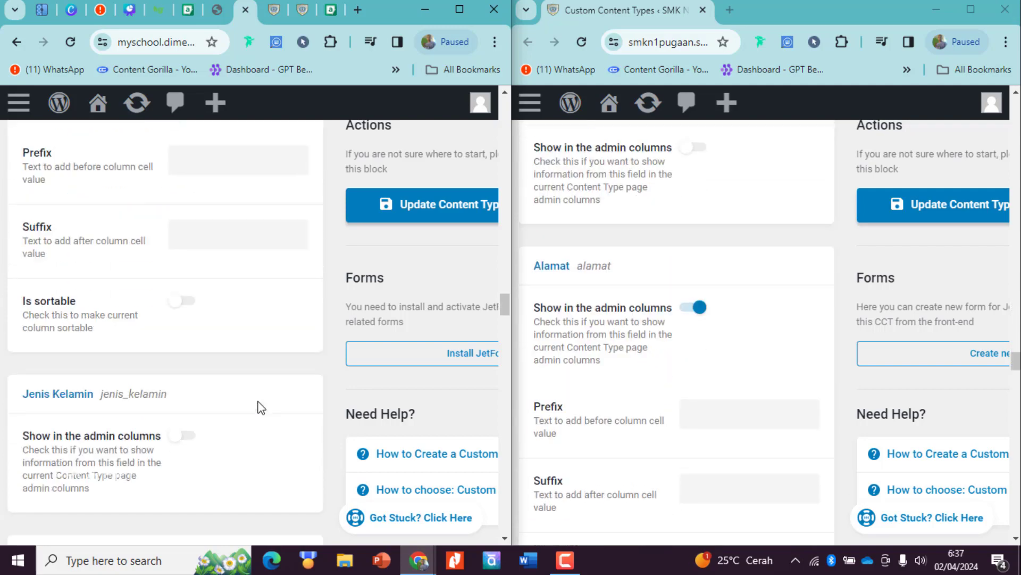
pyautogui.scroll(8, 199, 378)
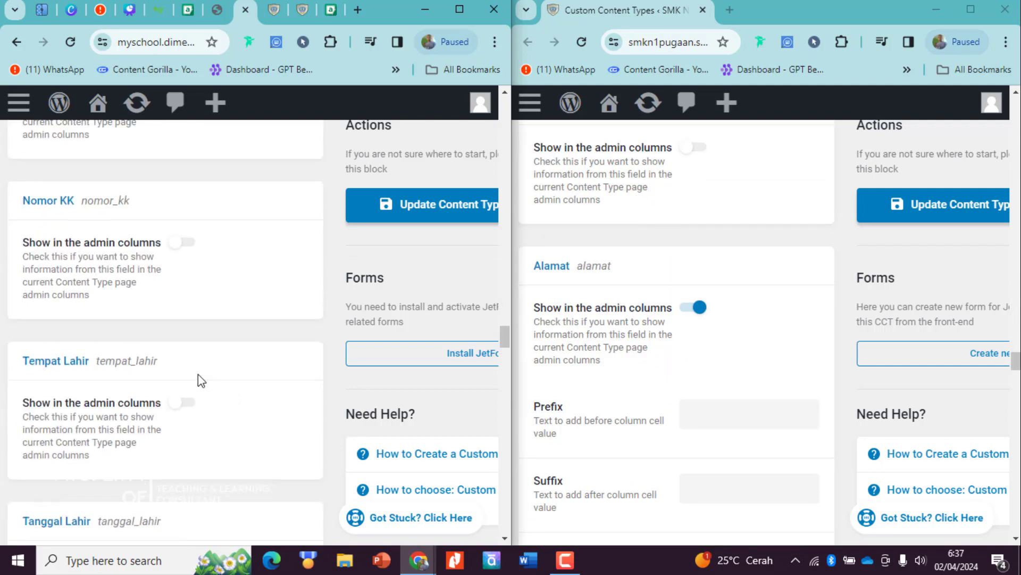
pyautogui.scroll(-15, 206, 369)
pyautogui.scroll(-4, 206, 369)
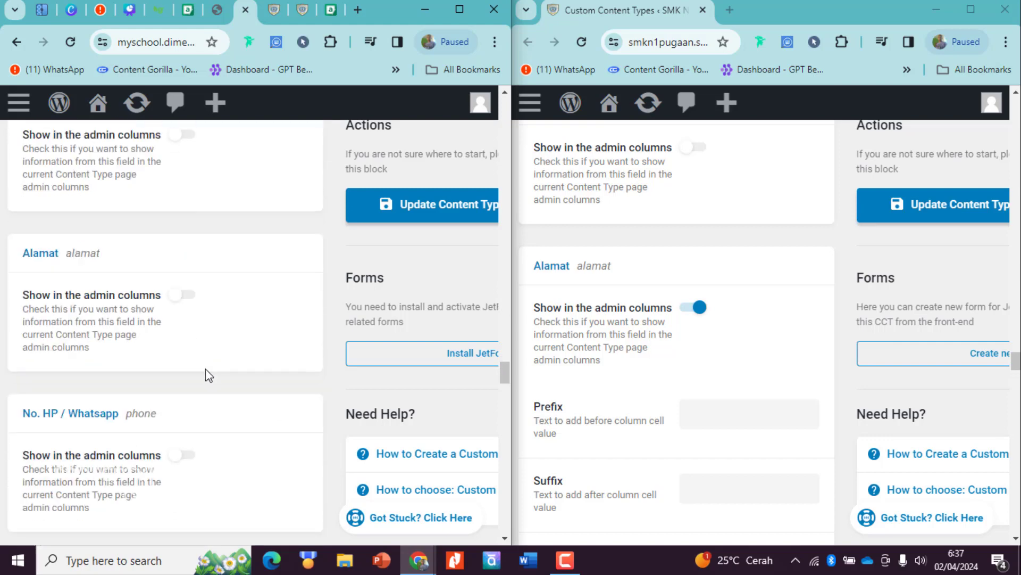
pyautogui.click(187, 294)
# Enable showing No. HP / Whatsapp and Email in the new site's admin columns, matching the reference site.
pyautogui.scroll(-7, 567, 389)
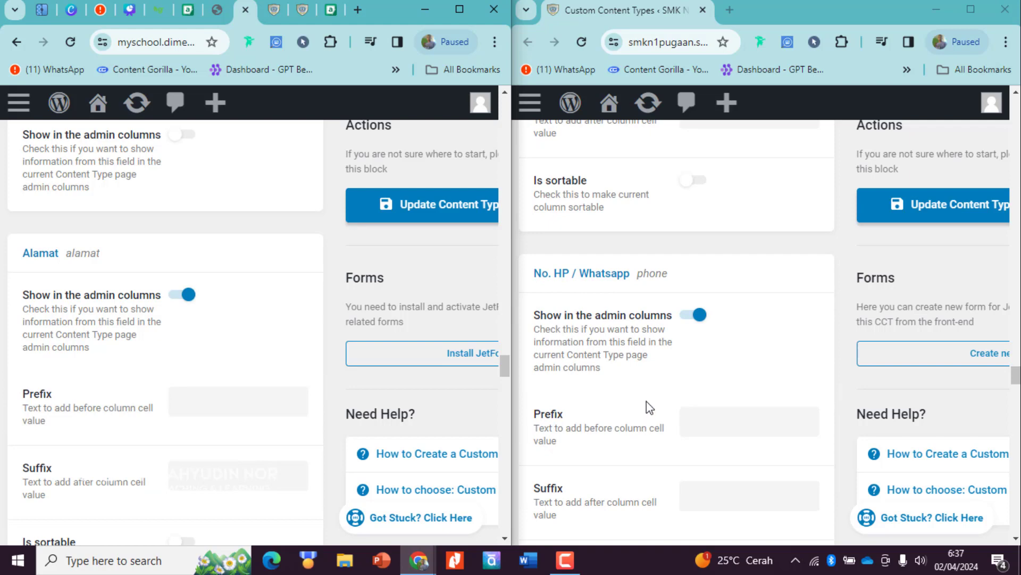
pyautogui.scroll(-6, 163, 430)
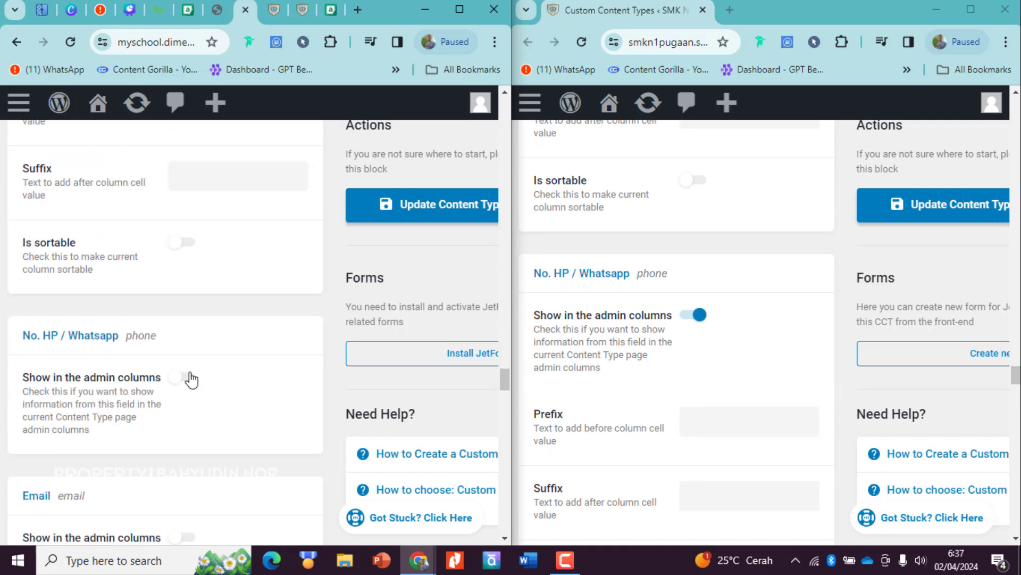
pyautogui.click(184, 379)
pyautogui.scroll(-1, 191, 380)
pyautogui.scroll(-7, 658, 388)
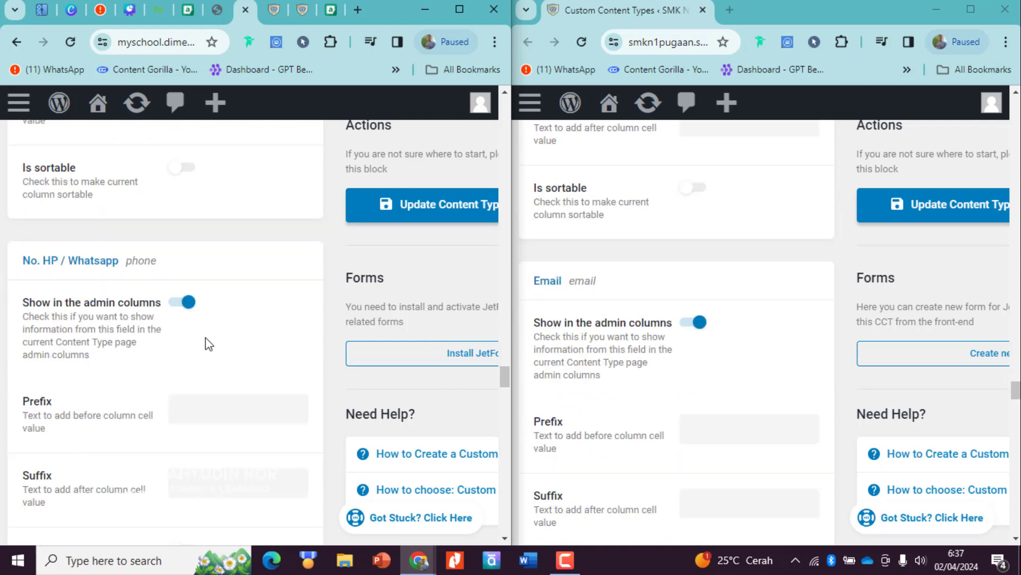
pyautogui.scroll(-5, 198, 365)
pyautogui.click(182, 388)
# Show Status Penerimaan in the new site's admin columns and make that column sortable, matching the reference site.
pyautogui.scroll(-5, 182, 349)
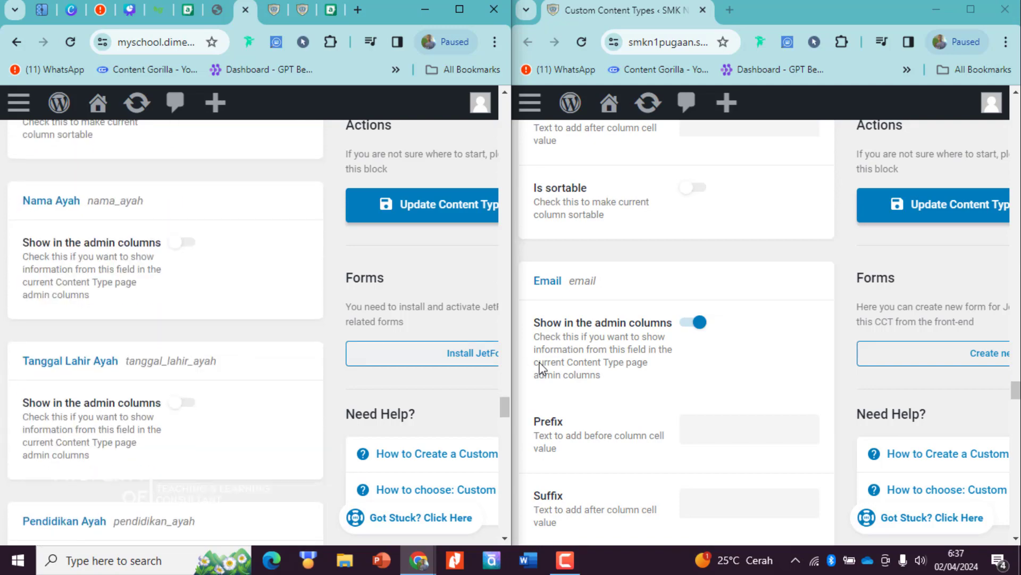
pyautogui.scroll(-20, 541, 367)
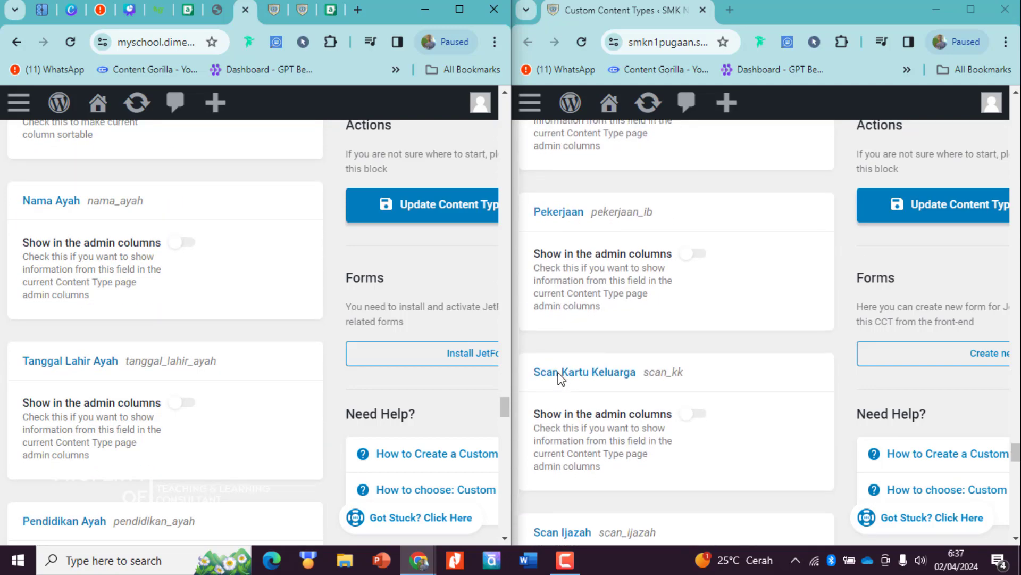
pyautogui.scroll(-14, 560, 375)
pyautogui.scroll(-14, 178, 380)
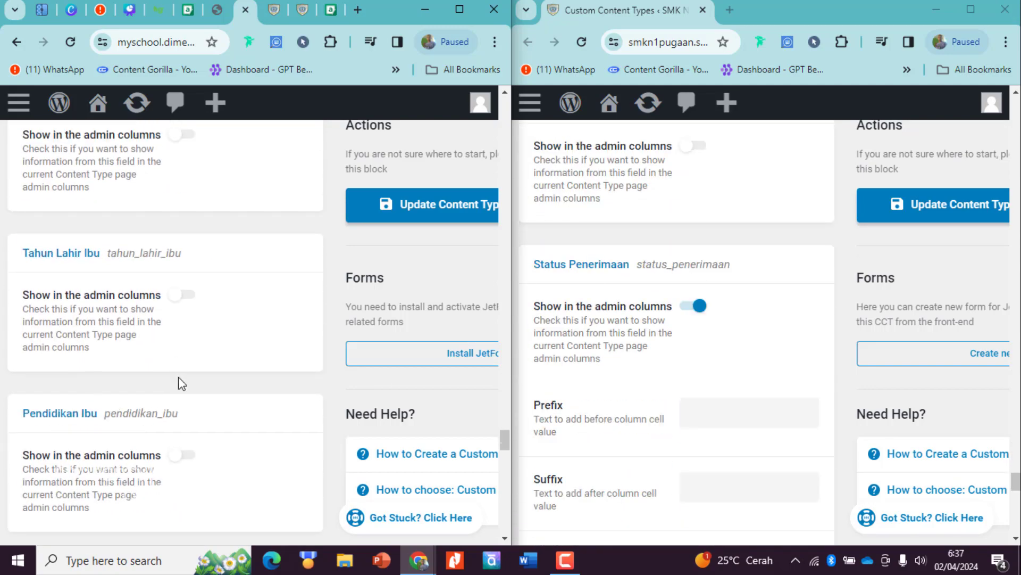
pyautogui.scroll(-20, 181, 383)
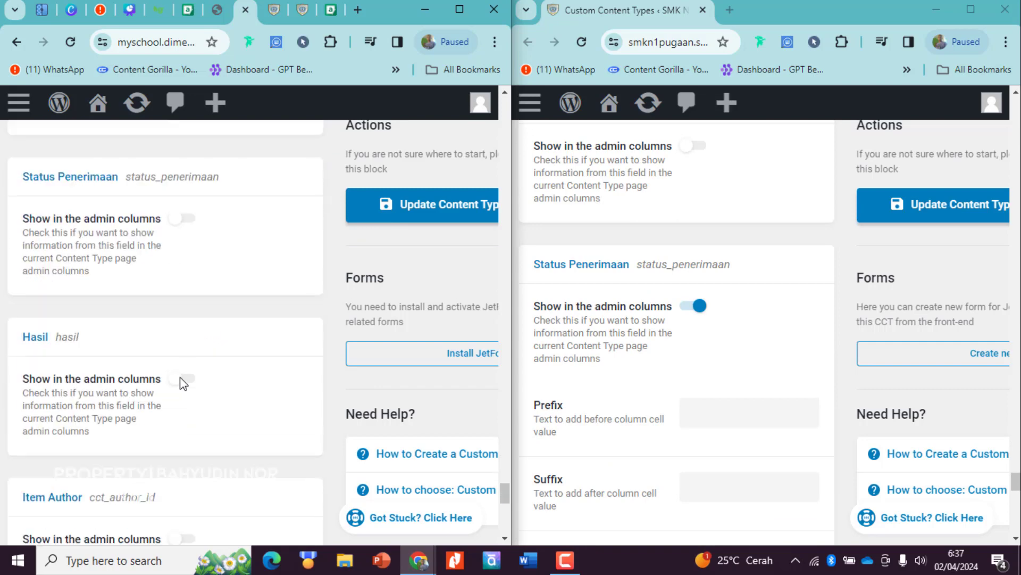
pyautogui.click(184, 218)
pyautogui.scroll(-5, 618, 350)
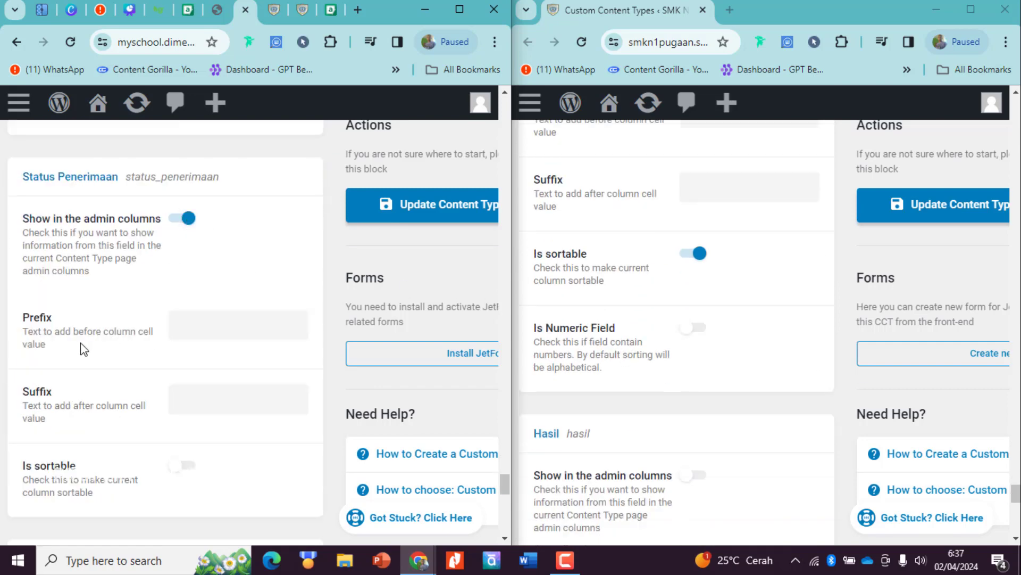
pyautogui.scroll(-3, 82, 349)
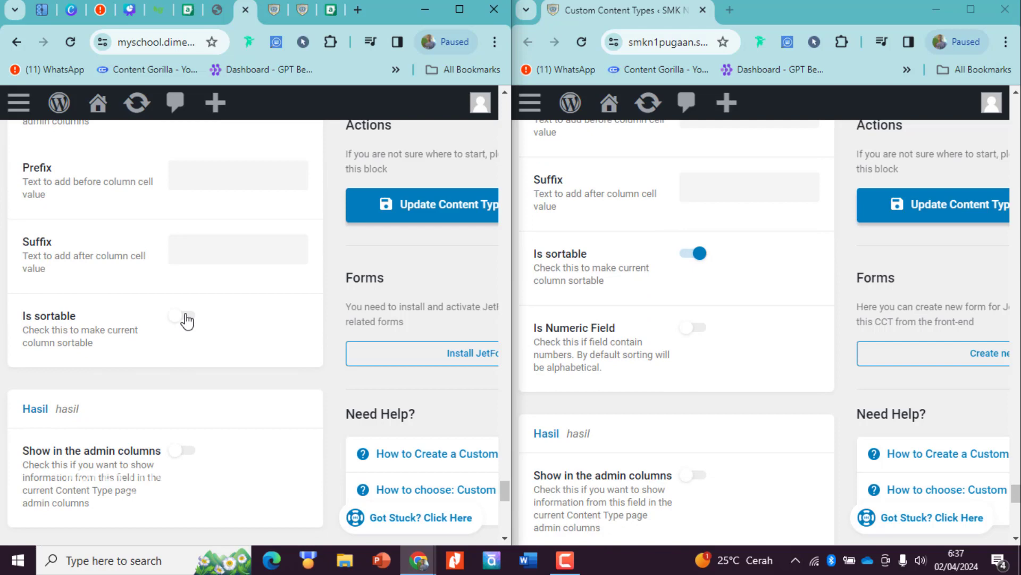
pyautogui.click(185, 318)
# Check the remaining admin column settings against the reference site and save the updated content type.
pyautogui.scroll(-14, 662, 341)
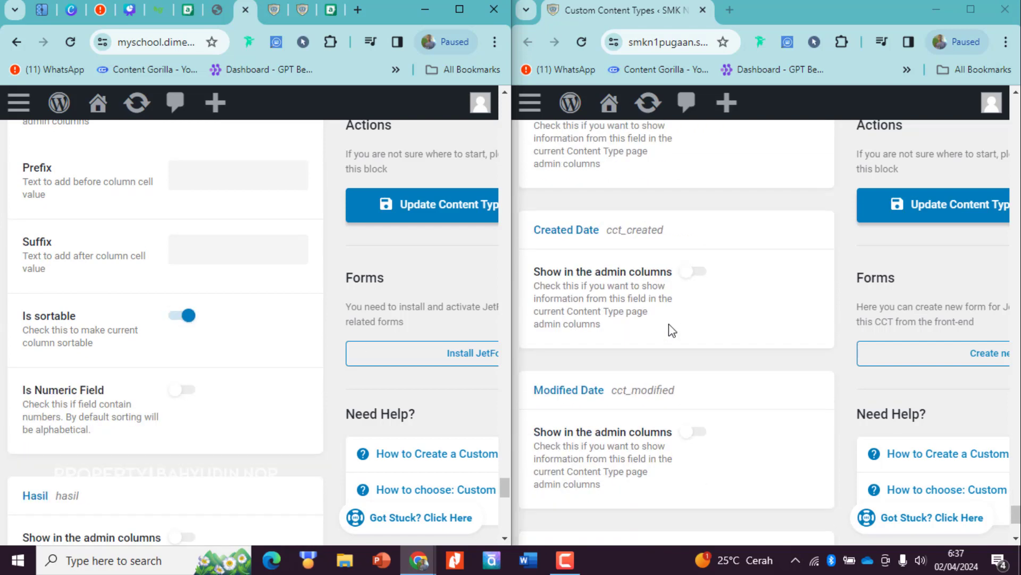
pyautogui.scroll(-10, 199, 411)
pyautogui.scroll(-5, 200, 411)
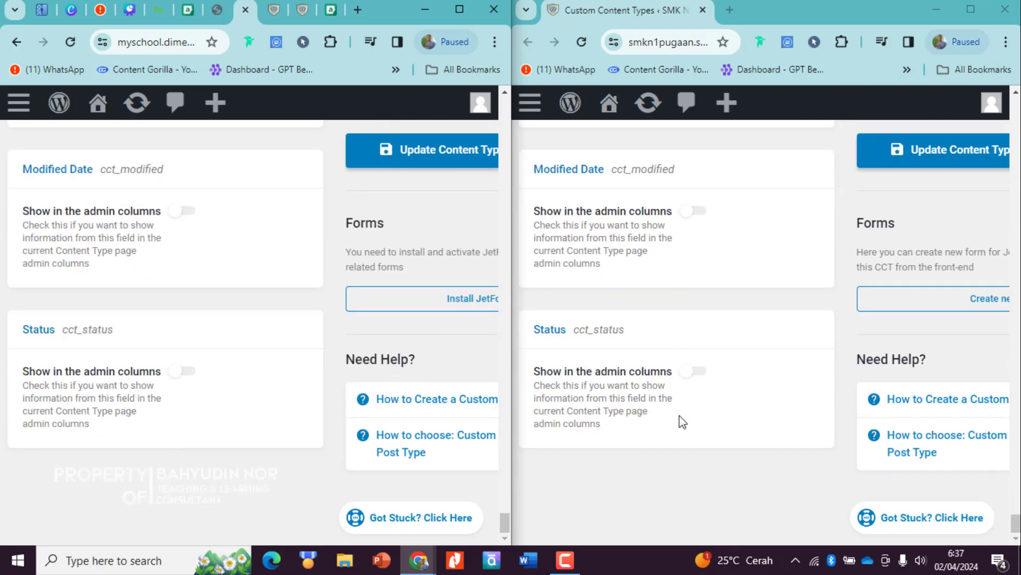
pyautogui.scroll(15, 692, 426)
pyautogui.click(395, 164)
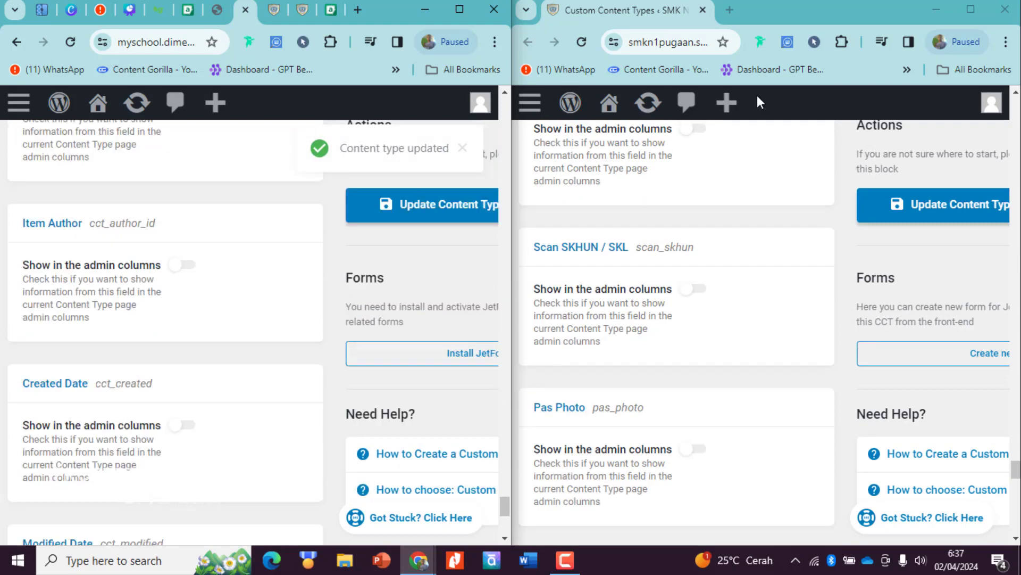
# Maximize the new site's window, go to the PPDB Add Item page and review its form down to the Action section.
pyautogui.scroll(10, 637, 302)
pyautogui.press('super+Up')
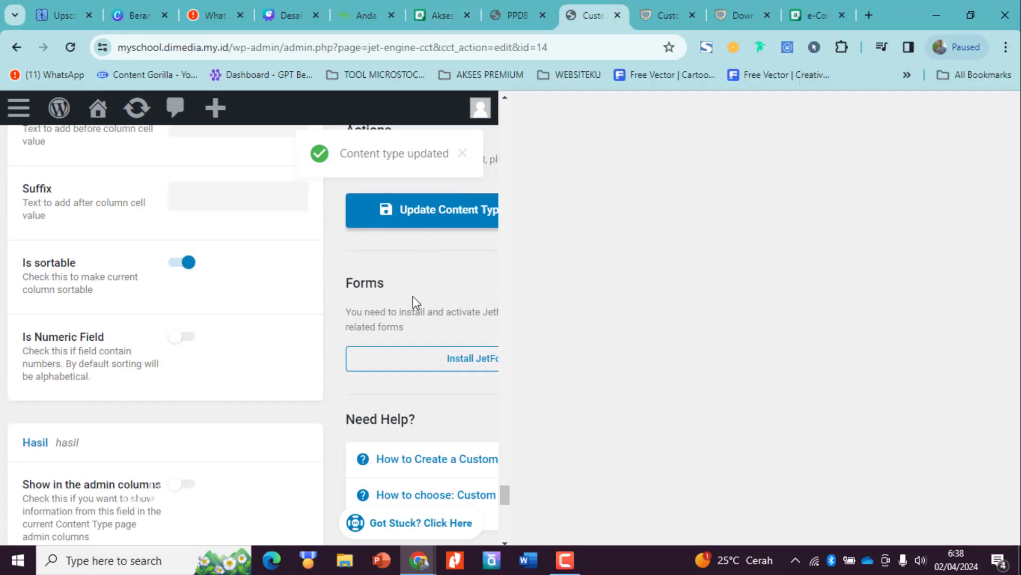
pyautogui.click(525, 11)
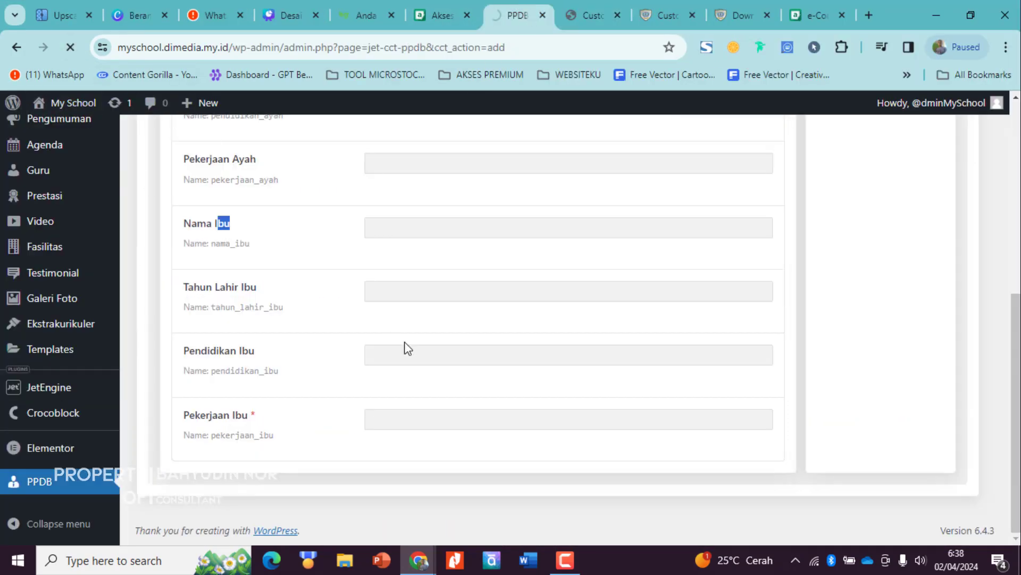
pyautogui.scroll(5, 423, 298)
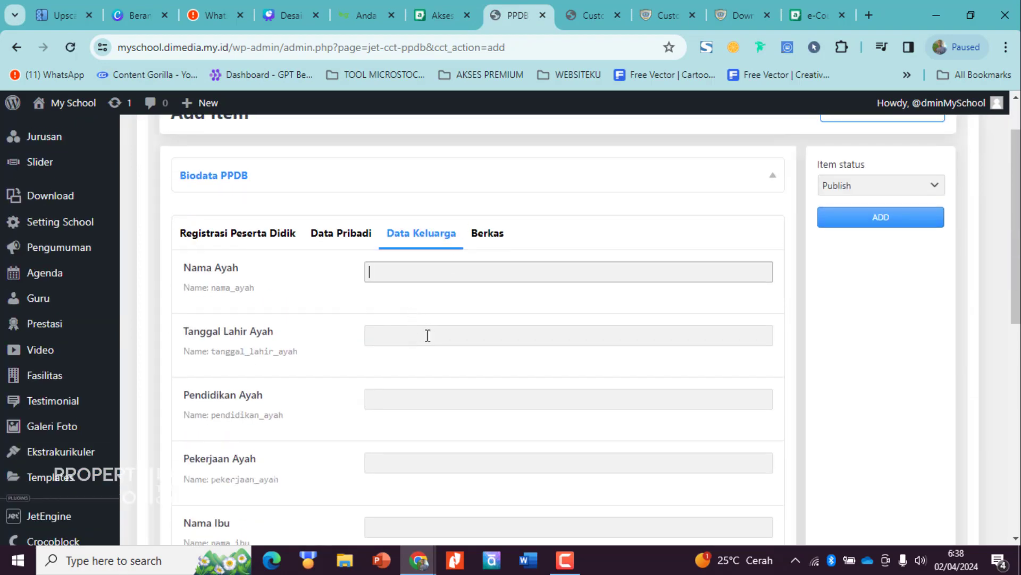
pyautogui.scroll(-5, 426, 335)
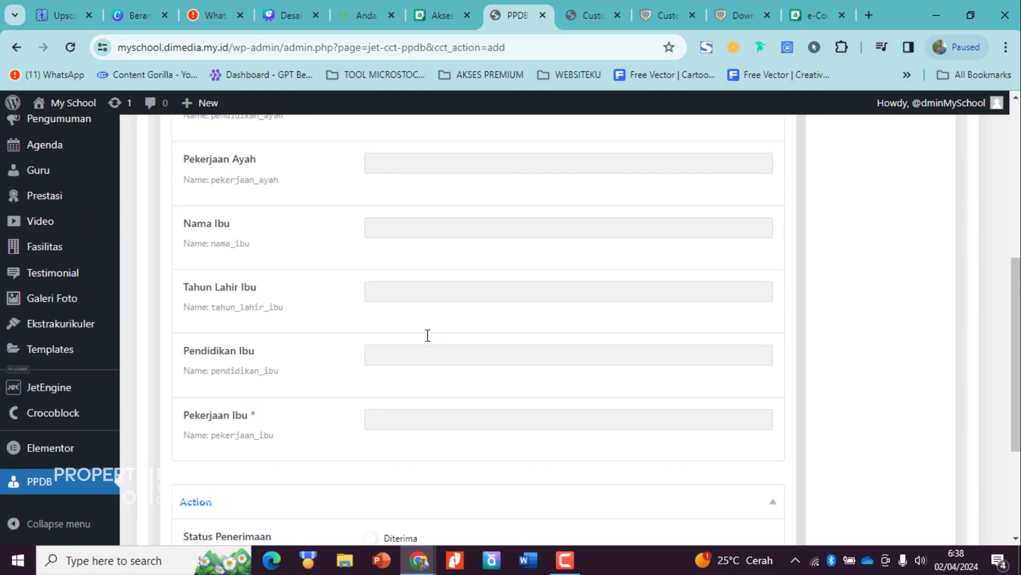
# Return to the PPDB content type editor and set the Nama Ayah meta field's width to 50%.
pyautogui.scroll(5, 426, 335)
pyautogui.click(561, 13)
pyautogui.scroll(-5, 390, 349)
pyautogui.scroll(3, 392, 351)
pyautogui.scroll(15, 400, 349)
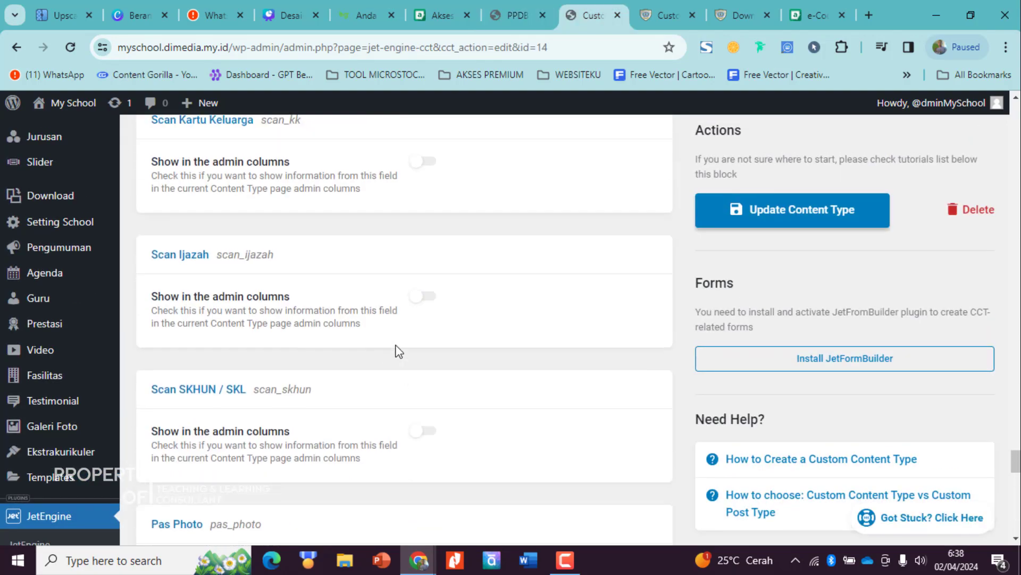
pyautogui.scroll(-3, 404, 346)
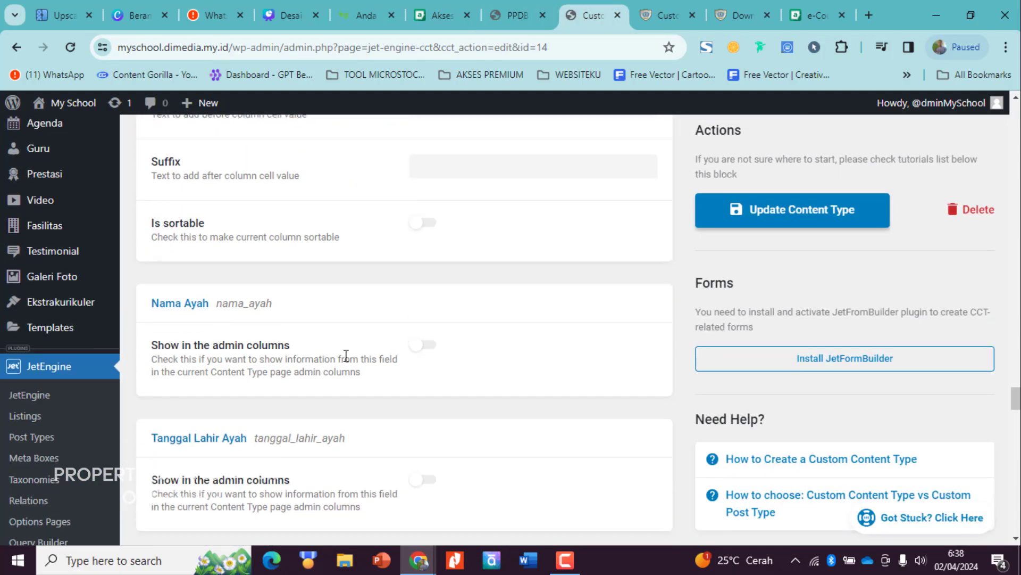
pyautogui.scroll(15, 228, 314)
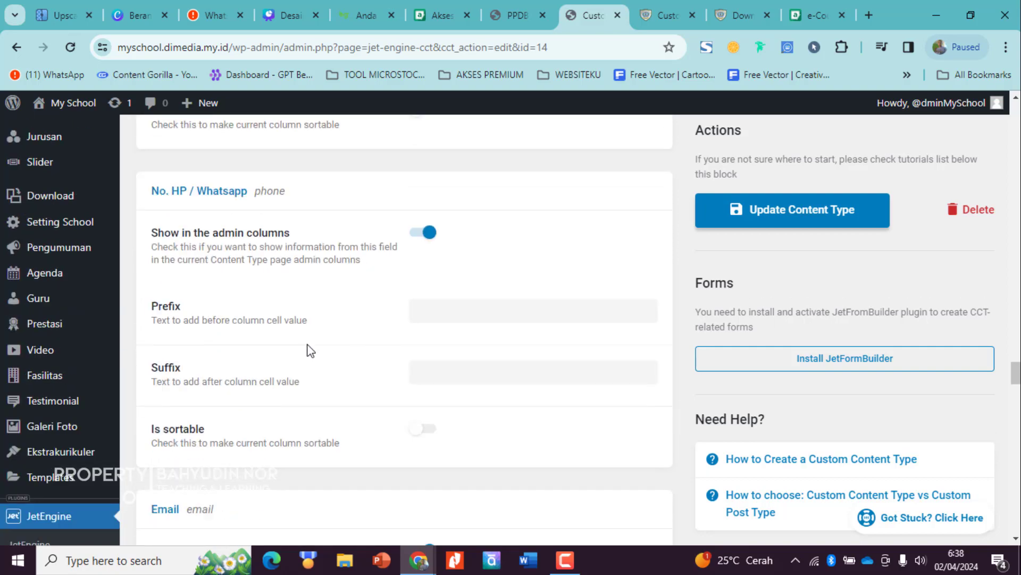
pyautogui.scroll(20, 356, 389)
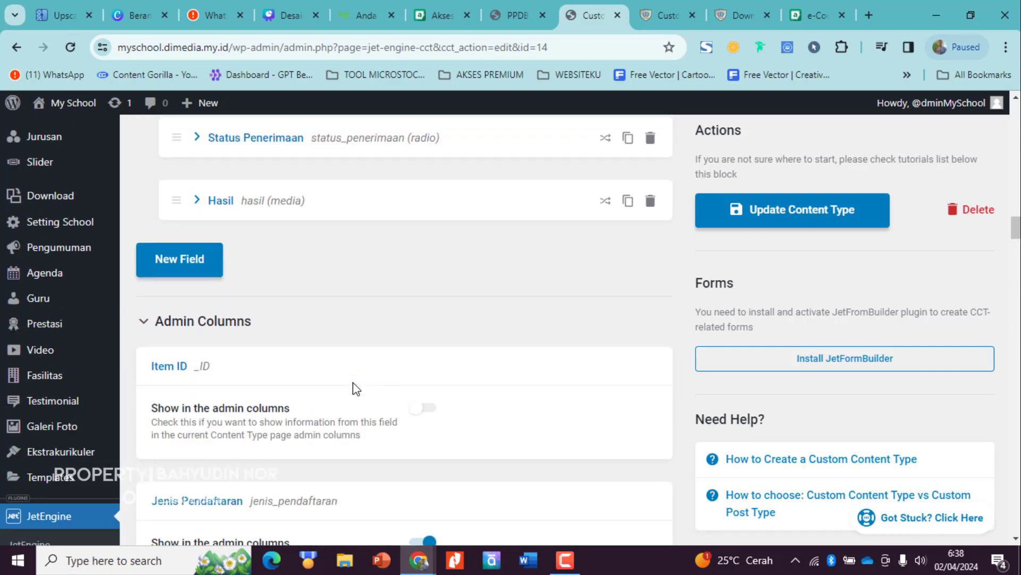
pyautogui.scroll(6, 381, 389)
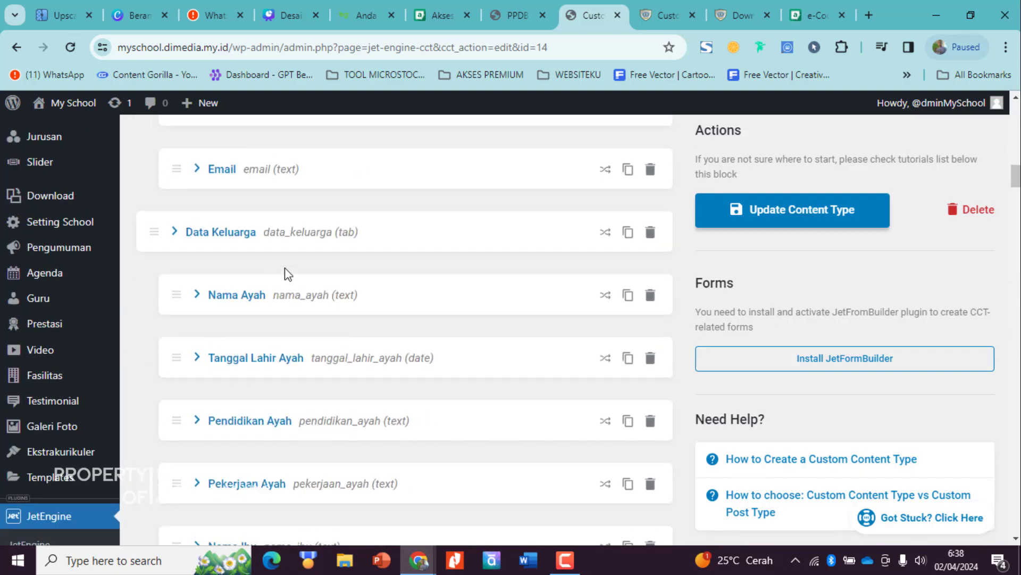
pyautogui.click(305, 300)
pyautogui.scroll(-7, 454, 344)
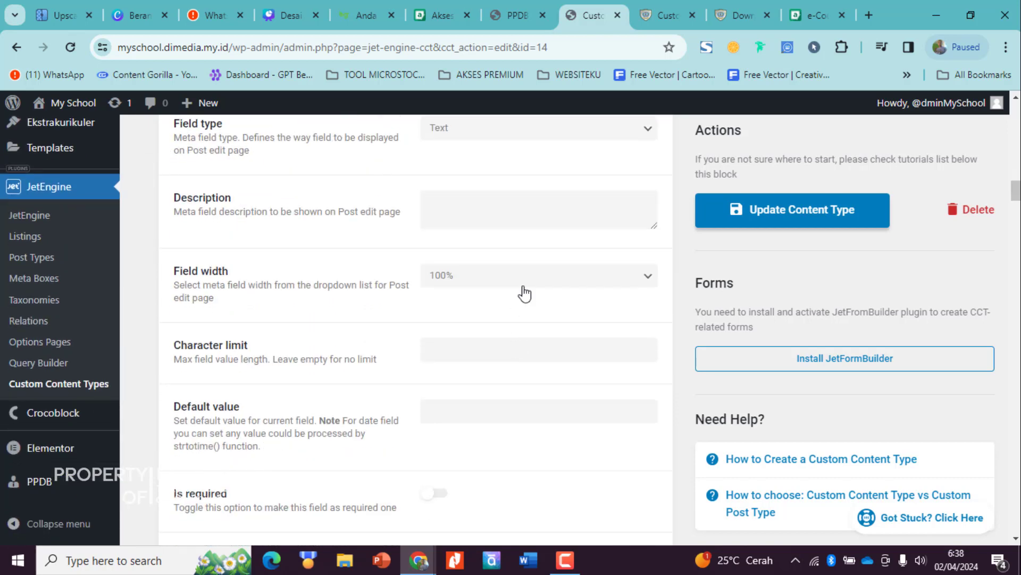
pyautogui.click(524, 293)
pyautogui.click(440, 334)
pyautogui.scroll(10, 319, 372)
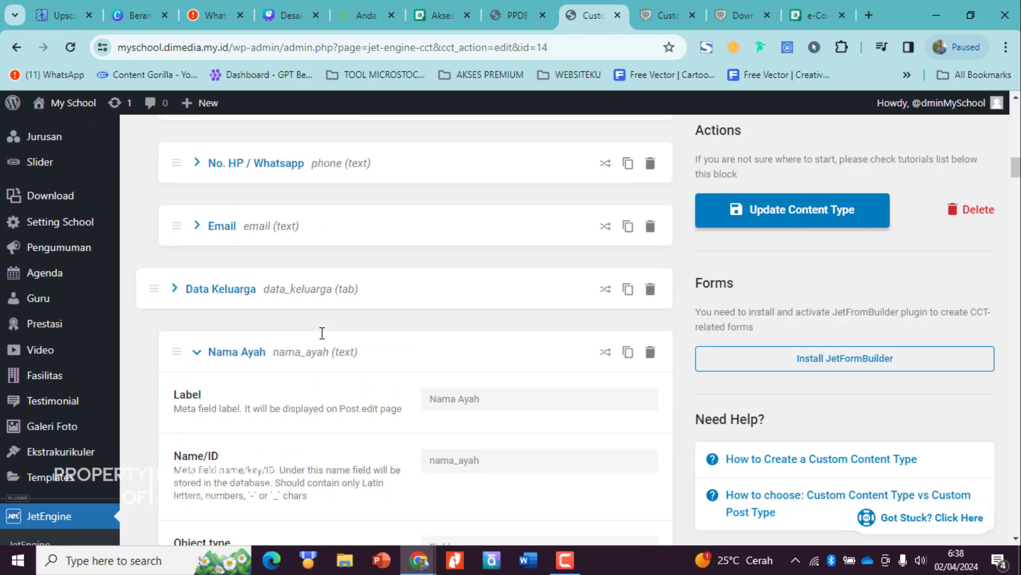
pyautogui.click(198, 366)
# Set the field width of the Tanggal Lahir Ayah meta field to 50% and collapse its settings.
pyautogui.scroll(-2, 268, 379)
pyautogui.scroll(-3, 514, 208)
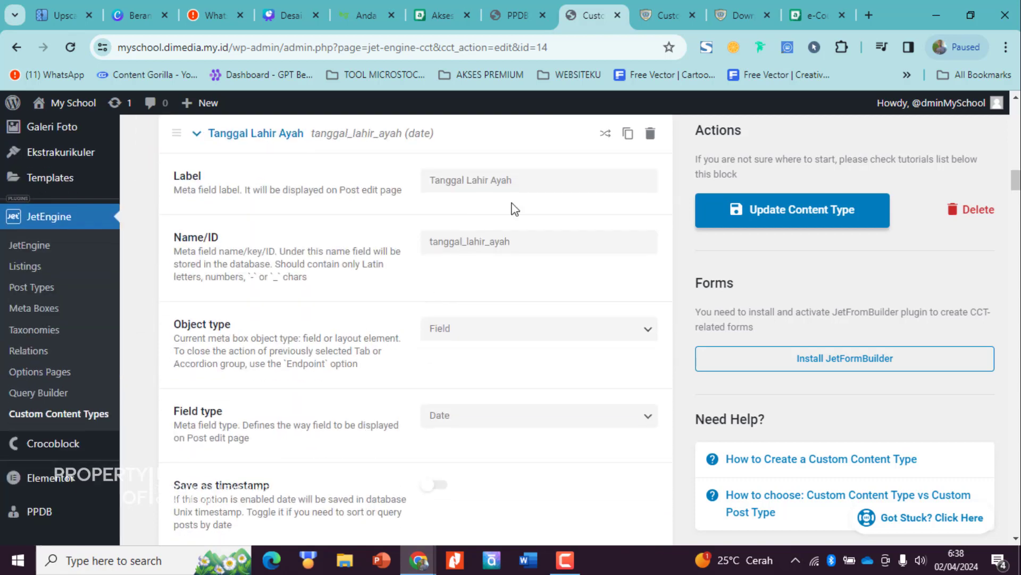
pyautogui.scroll(-7, 506, 359)
pyautogui.click(487, 352)
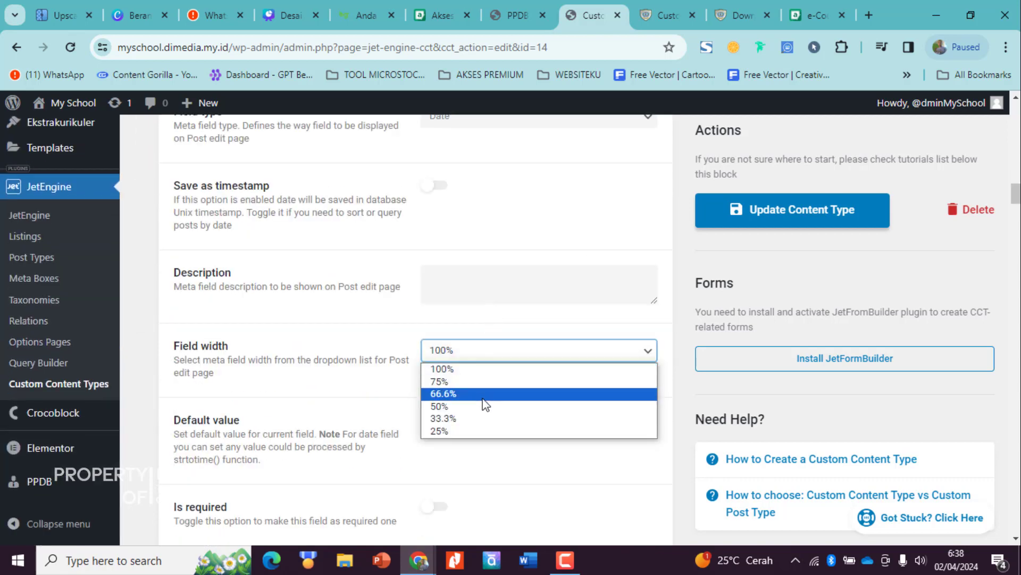
pyautogui.click(483, 406)
pyautogui.scroll(10, 266, 288)
pyautogui.click(199, 286)
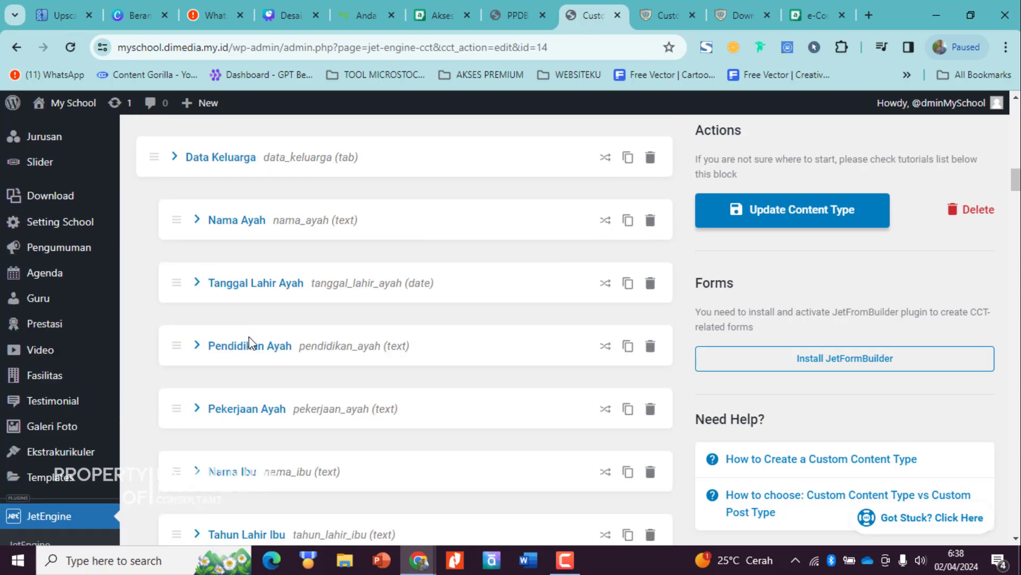
# Set the field width of the Pendidikan Ayah meta field to 50% and collapse its settings.
pyautogui.scroll(-2, 251, 340)
pyautogui.click(261, 275)
pyautogui.scroll(-6, 478, 314)
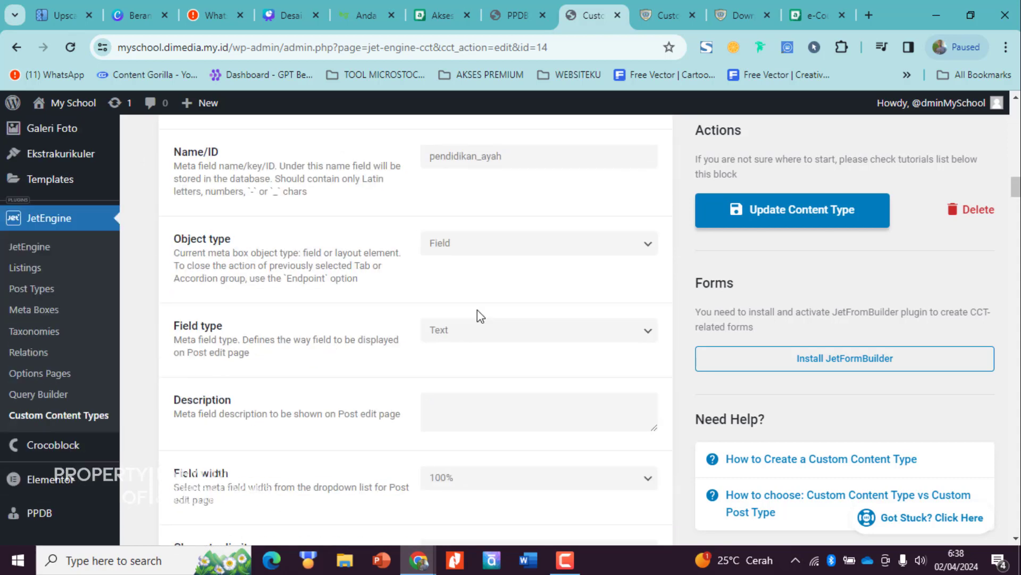
pyautogui.click(492, 401)
pyautogui.click(468, 458)
pyautogui.scroll(4, 316, 341)
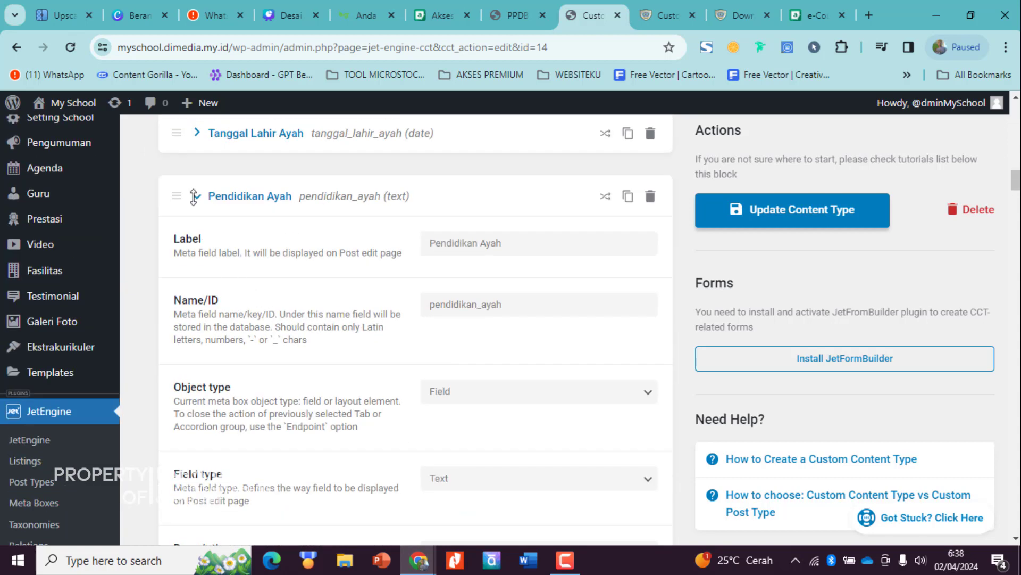
pyautogui.click(194, 197)
# Set the field width of the Pekerjaan Ayah meta field to 50% and collapse its settings.
pyautogui.click(237, 266)
pyautogui.scroll(-5, 573, 365)
pyautogui.click(574, 402)
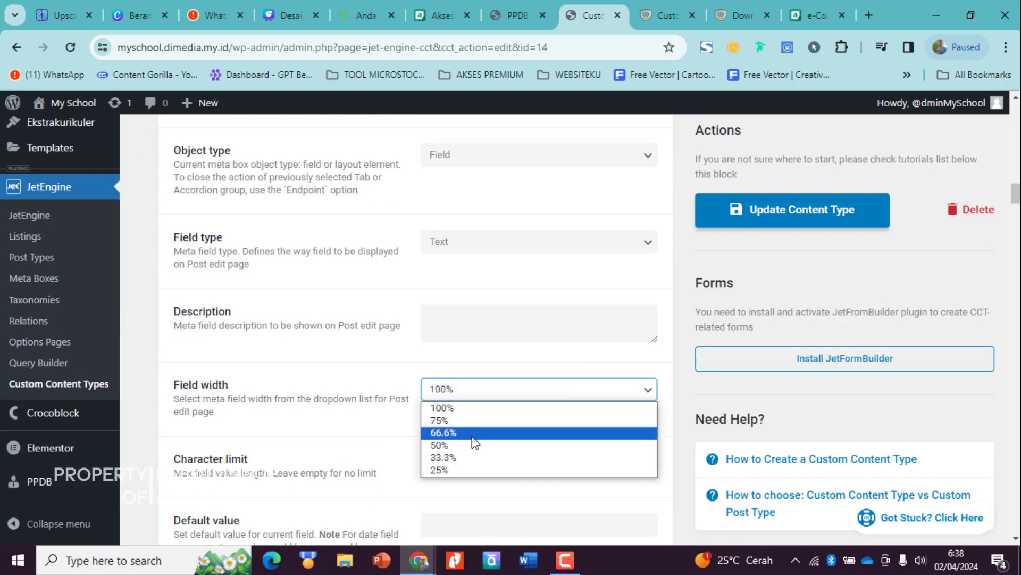
pyautogui.click(471, 446)
pyautogui.scroll(4, 325, 298)
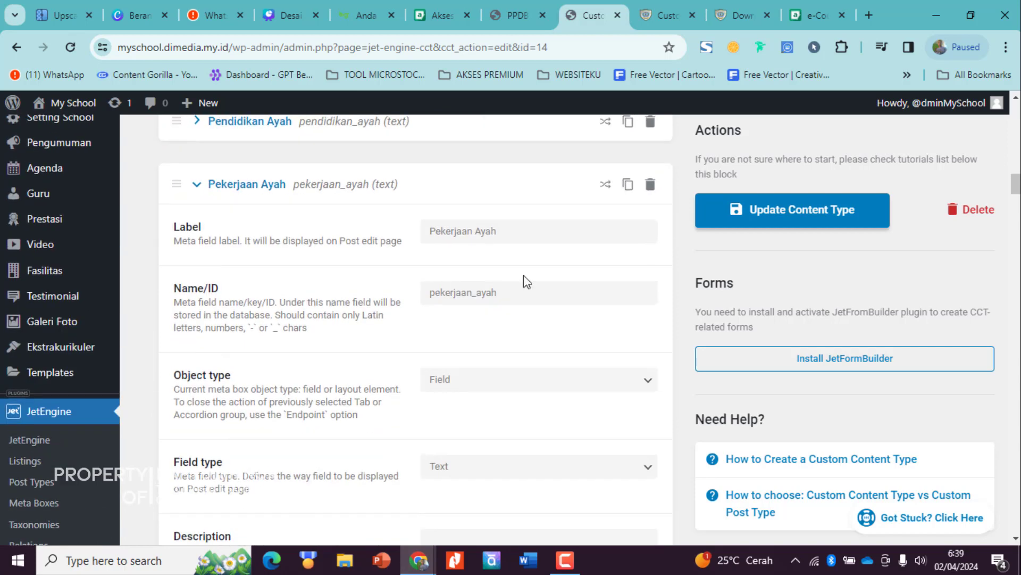
pyautogui.scroll(-3, 524, 275)
pyautogui.scroll(-1, 502, 399)
pyautogui.scroll(5, 238, 302)
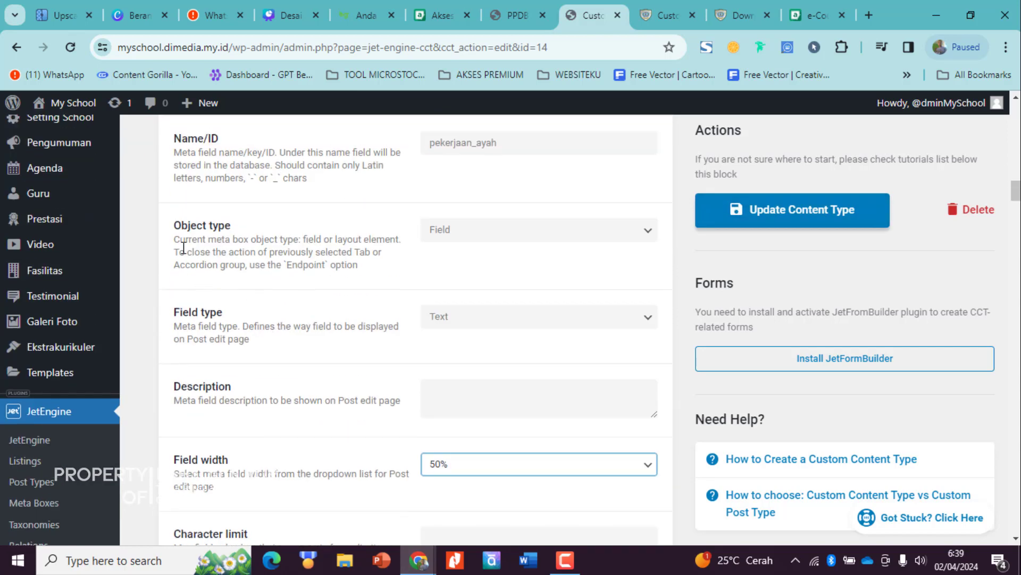
pyautogui.click(198, 260)
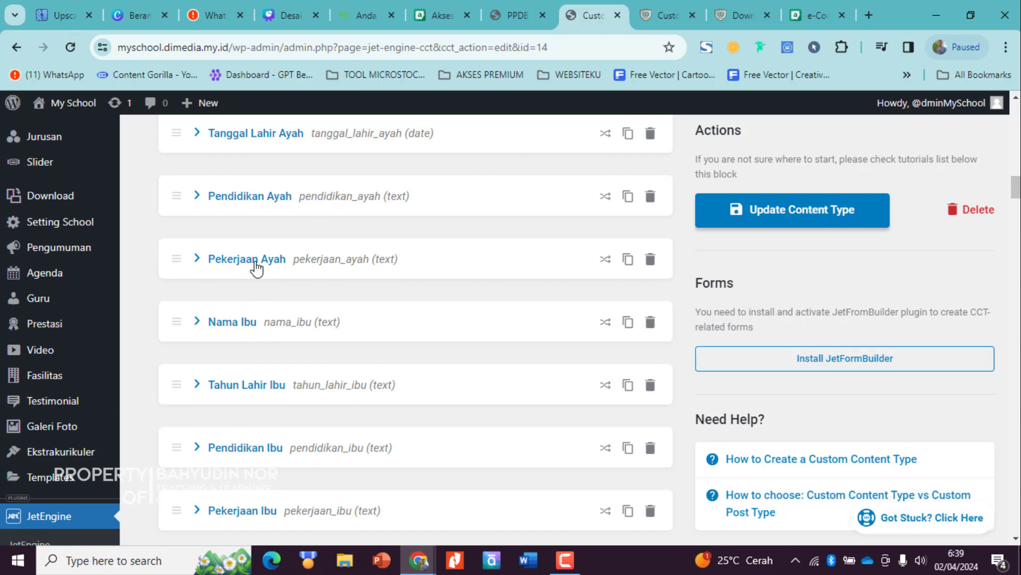
# Save the updated content type and review the Data Keluarga layout on the PPDB Add Item page.
pyautogui.click(807, 218)
pyautogui.click(510, 8)
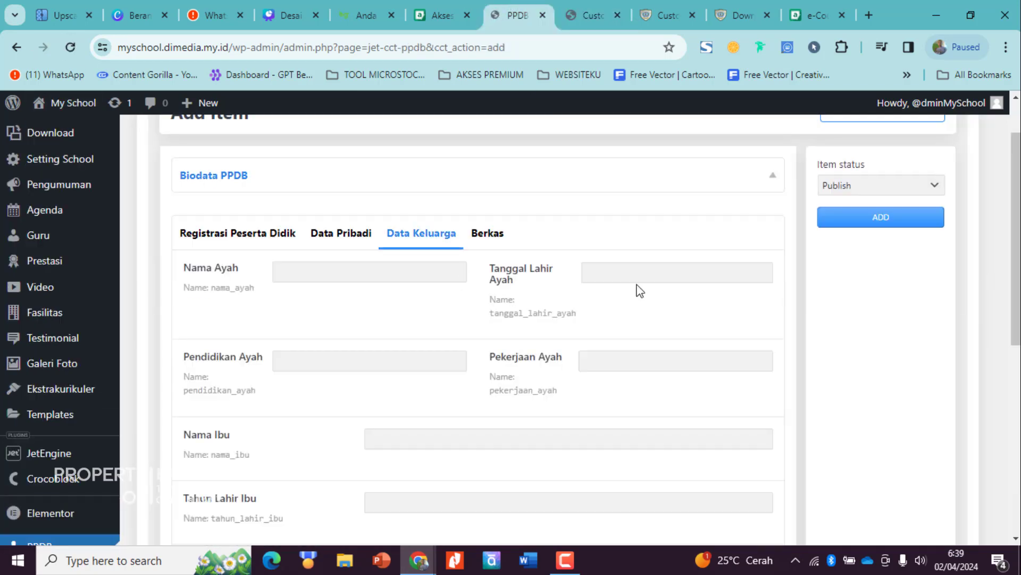
pyautogui.scroll(-3, 375, 324)
pyautogui.scroll(3, 361, 324)
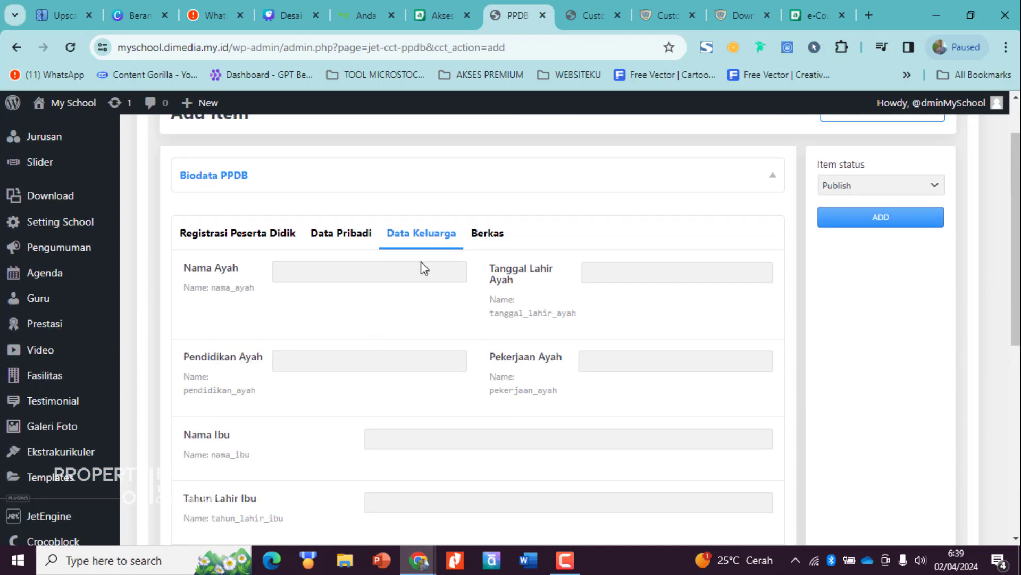
# Set the Nama Ayah meta field's width back to 100% in the content type editor and save the content type.
pyautogui.click(576, 13)
pyautogui.scroll(5, 335, 290)
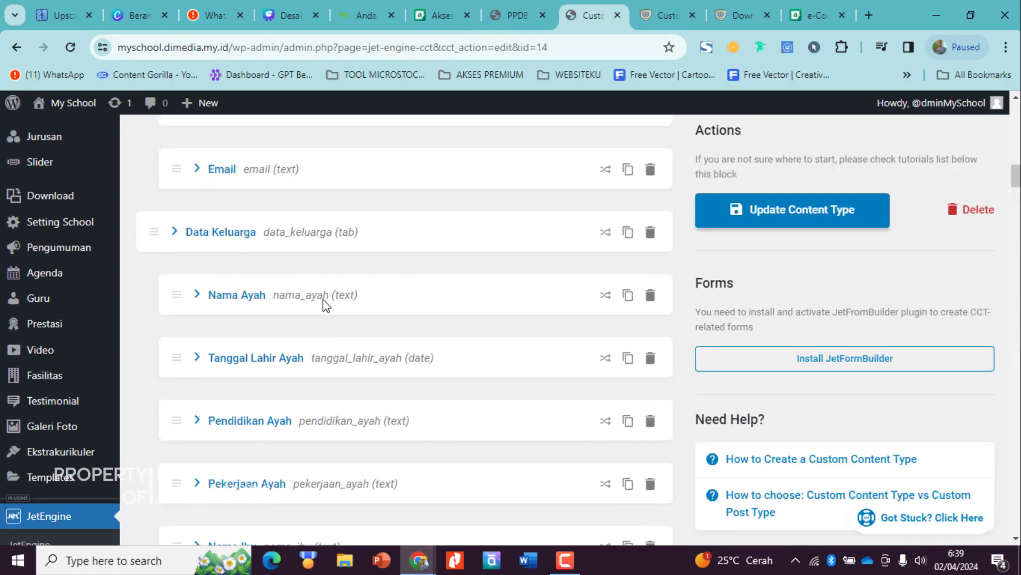
pyautogui.click(257, 303)
pyautogui.scroll(-7, 473, 346)
pyautogui.click(485, 349)
pyautogui.click(479, 367)
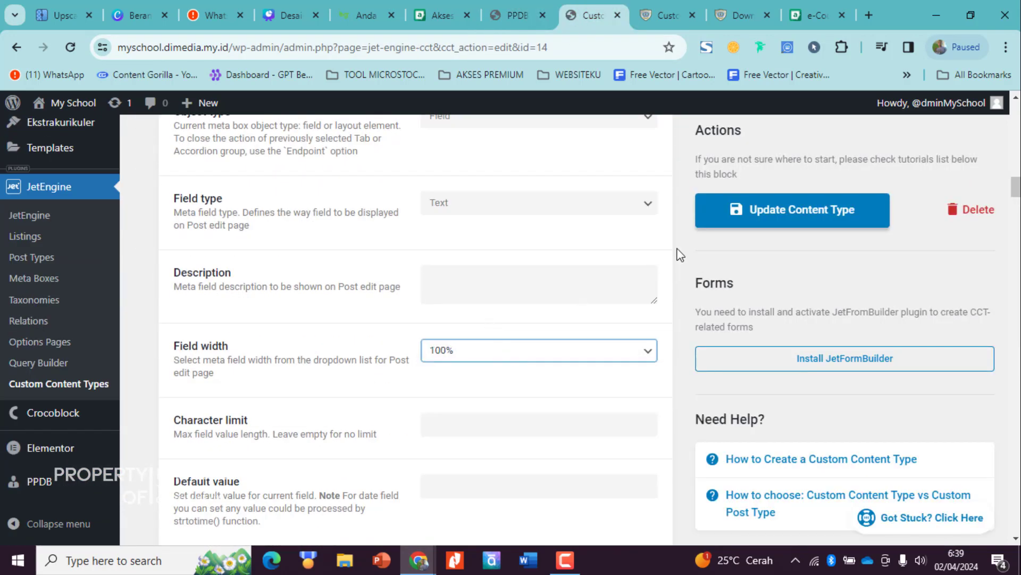
pyautogui.click(793, 210)
# Reload the PPDB Add Item page and examine how the parent fields are arranged under Data Keluarga.
pyautogui.click(486, 17)
pyautogui.click(60, 44)
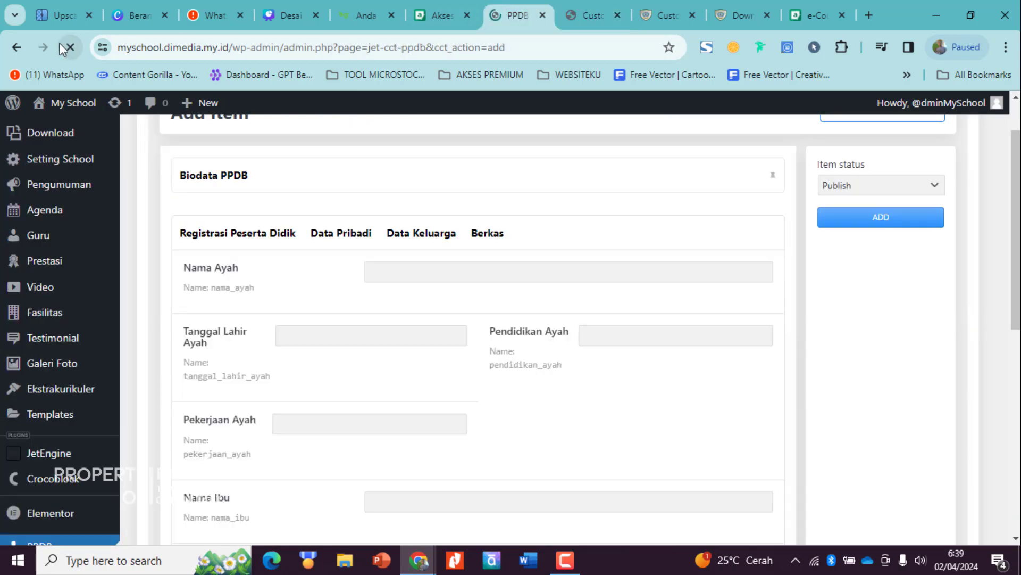
pyautogui.scroll(-3, 505, 332)
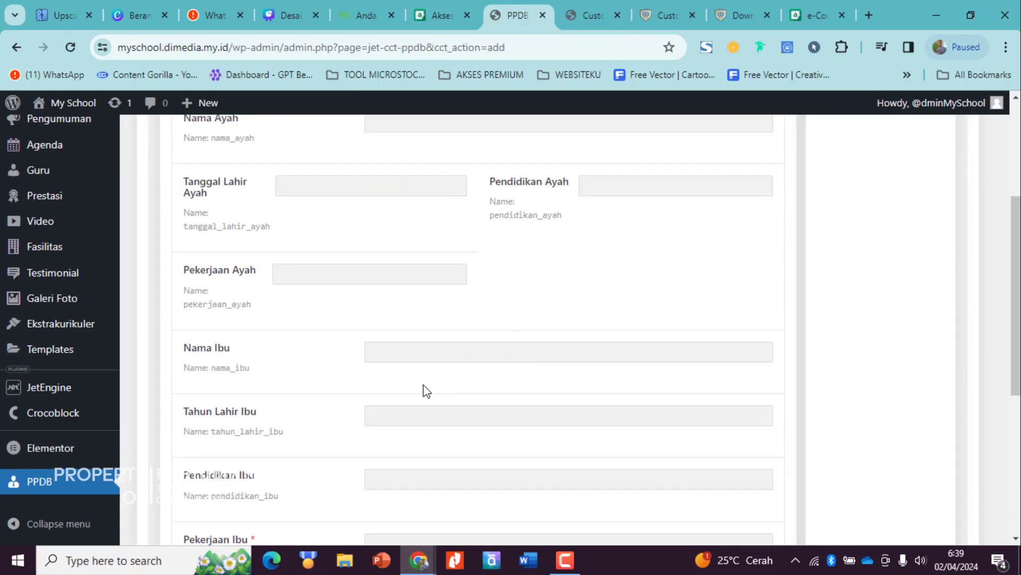
# Return to the content type editor, collapse Nama Ayah and review the settings of the Nama Ibu meta field.
pyautogui.click(560, 9)
pyautogui.scroll(4, 237, 340)
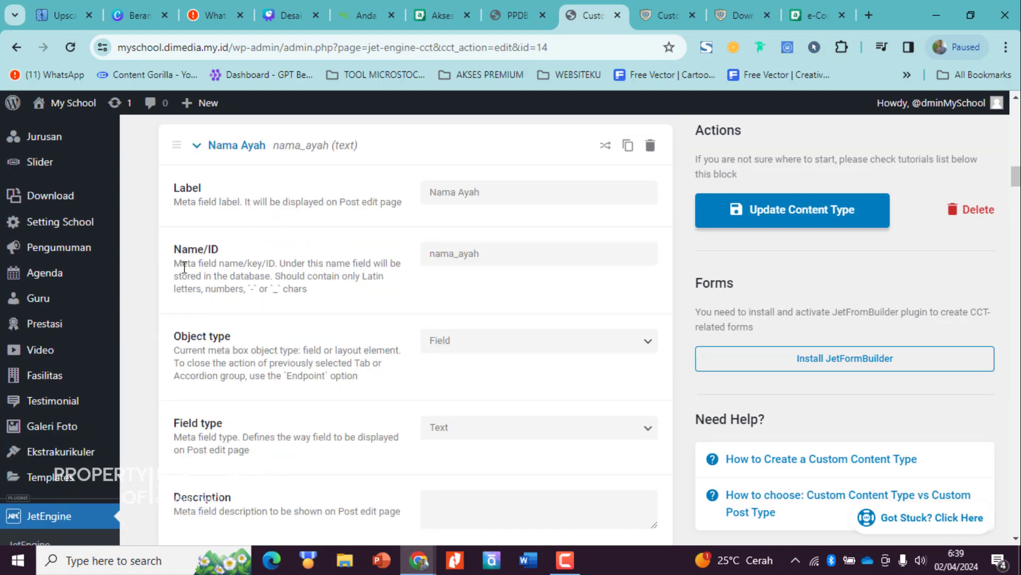
pyautogui.click(198, 145)
pyautogui.scroll(-3, 284, 359)
pyautogui.click(266, 250)
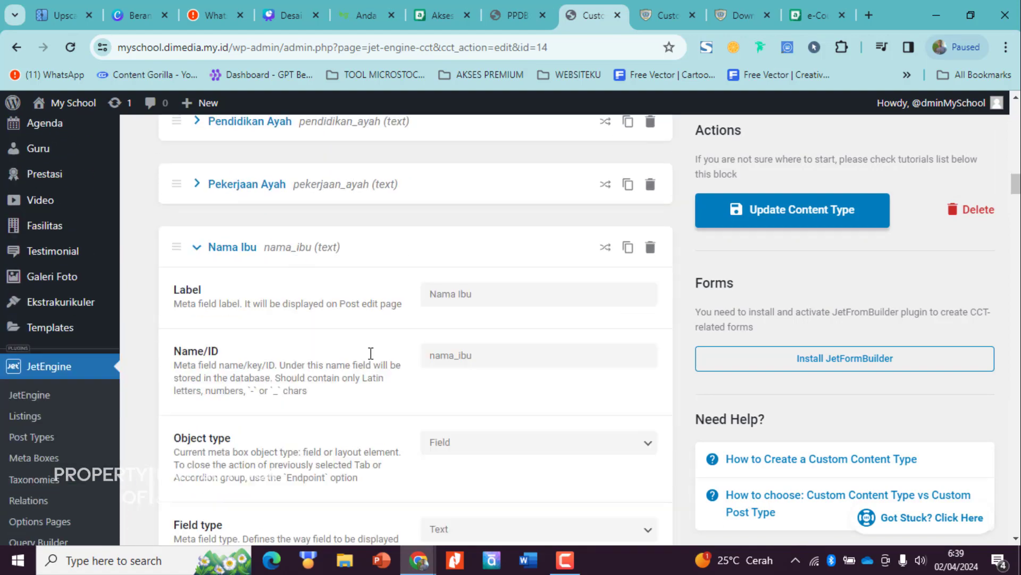
pyautogui.scroll(-8, 367, 356)
pyautogui.scroll(5, 291, 344)
pyautogui.scroll(3, 292, 344)
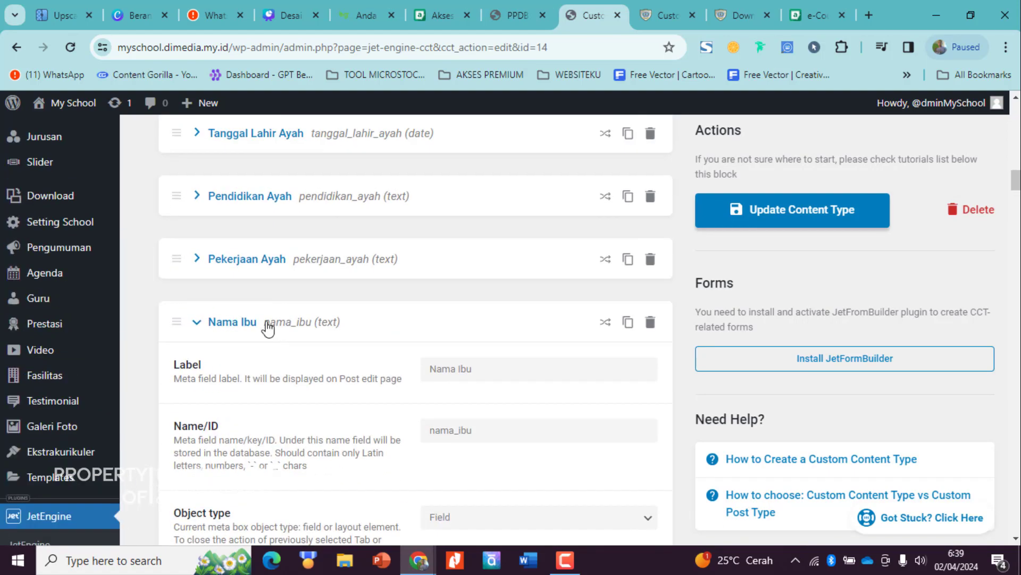
pyautogui.click(277, 322)
# Set the field width of the Tahun Lahir Ibu meta field to 50% and collapse its settings.
pyautogui.scroll(-3, 272, 260)
pyautogui.click(272, 234)
pyautogui.scroll(-4, 381, 358)
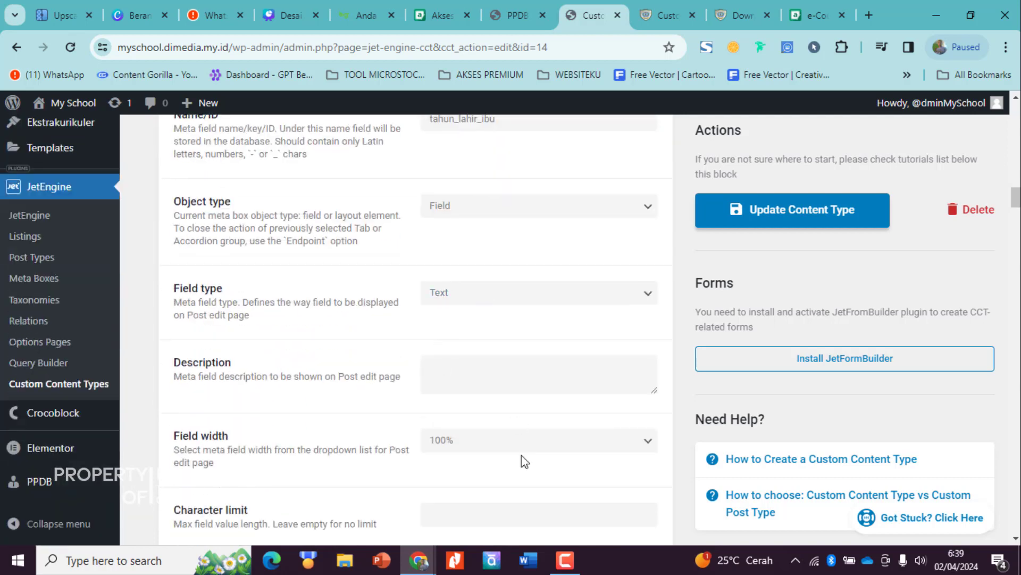
pyautogui.click(522, 455)
pyautogui.click(281, 335)
pyautogui.scroll(5, 261, 319)
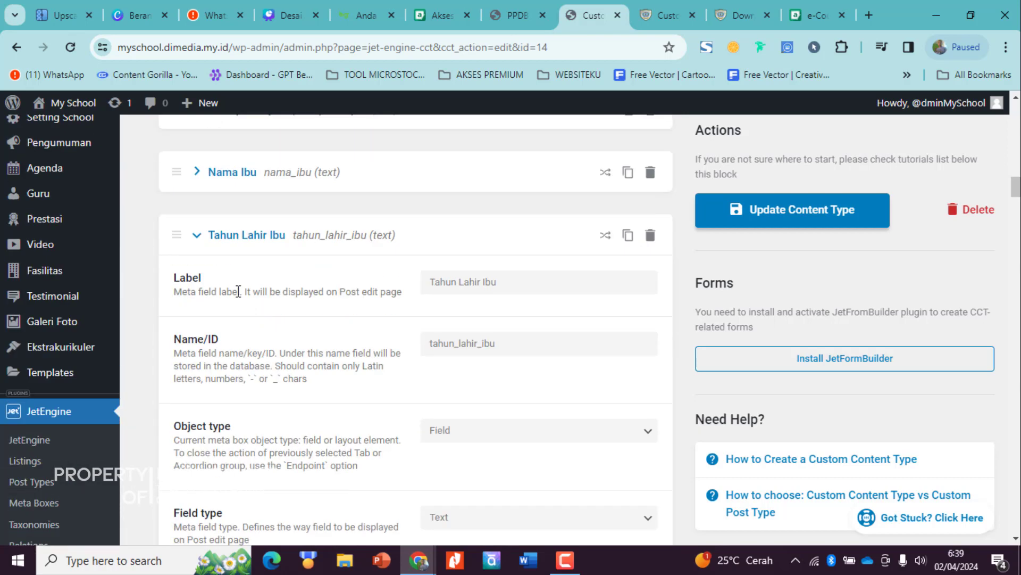
pyautogui.click(205, 236)
# Set the field width of the Pendidikan Ibu meta field to 50% and collapse its settings.
pyautogui.click(250, 296)
pyautogui.scroll(-6, 465, 370)
pyautogui.click(483, 354)
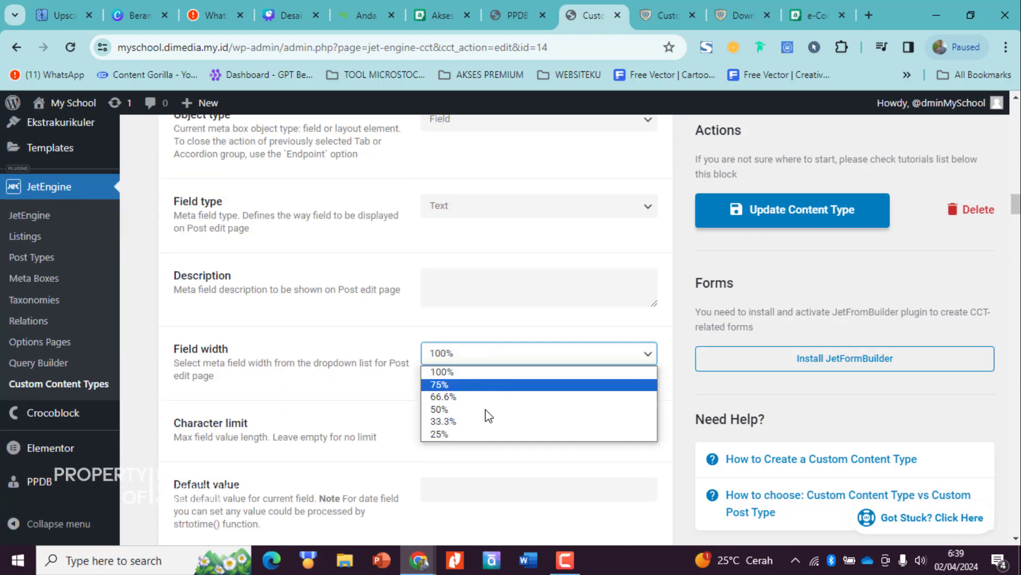
pyautogui.click(488, 409)
pyautogui.scroll(6, 246, 251)
pyautogui.click(242, 297)
# Set the field width of the Pekerjaan Ibu meta field to 50% and collapse its settings.
pyautogui.scroll(-1, 241, 309)
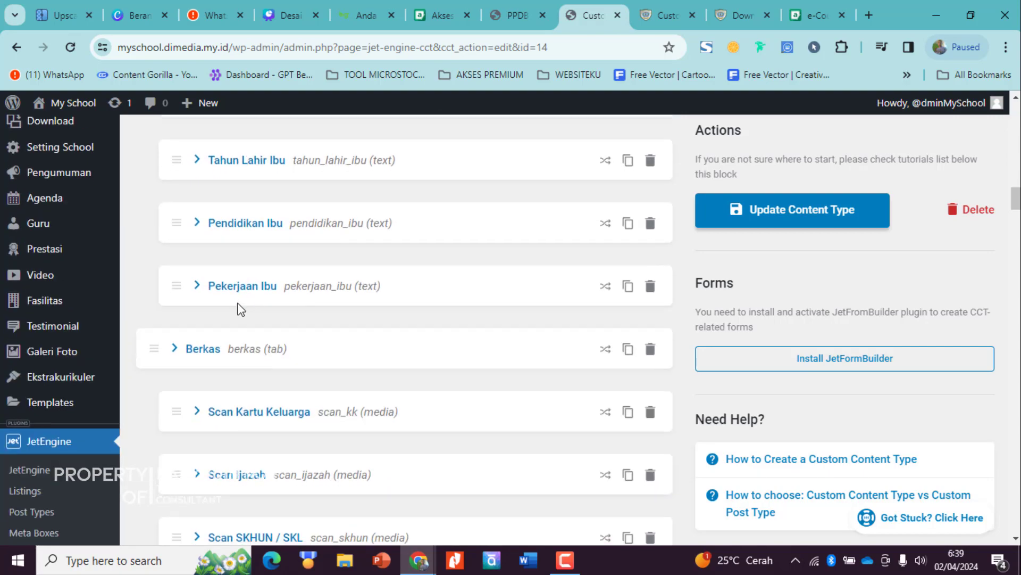
pyautogui.click(240, 290)
pyautogui.scroll(-5, 525, 390)
pyautogui.click(525, 343)
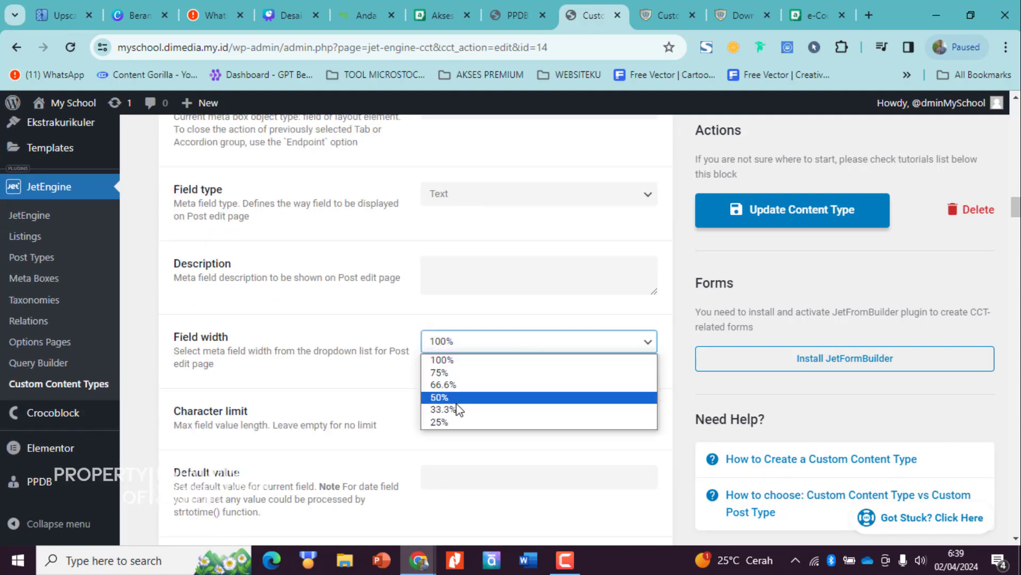
pyautogui.click(467, 403)
pyautogui.scroll(5, 408, 349)
pyautogui.click(242, 286)
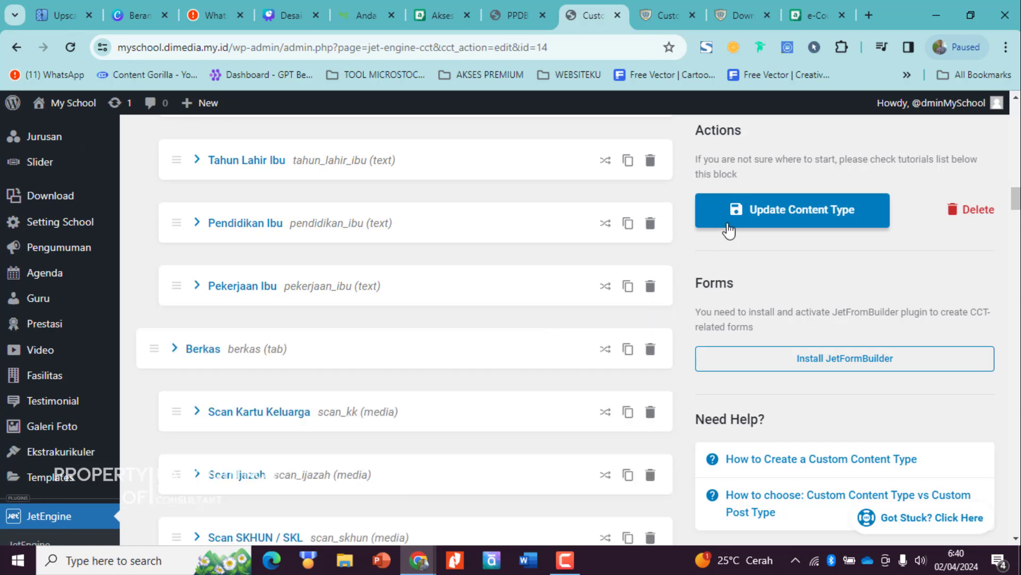
# Save the updated content type, then reload the PPDB Add Item page and review the Data Keluarga fields.
pyautogui.click(729, 224)
pyautogui.click(525, 5)
pyautogui.click(71, 47)
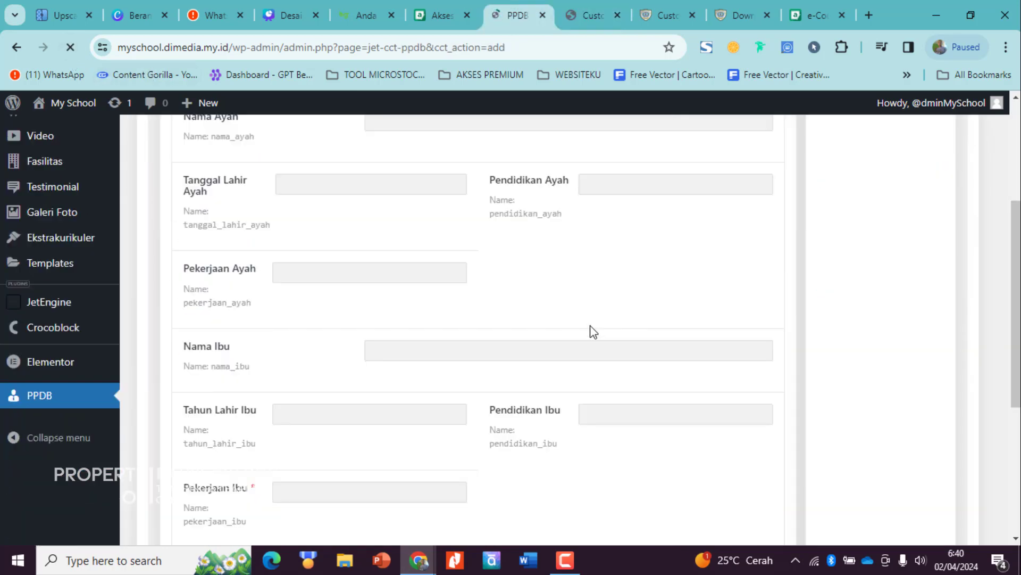
pyautogui.scroll(-3, 581, 374)
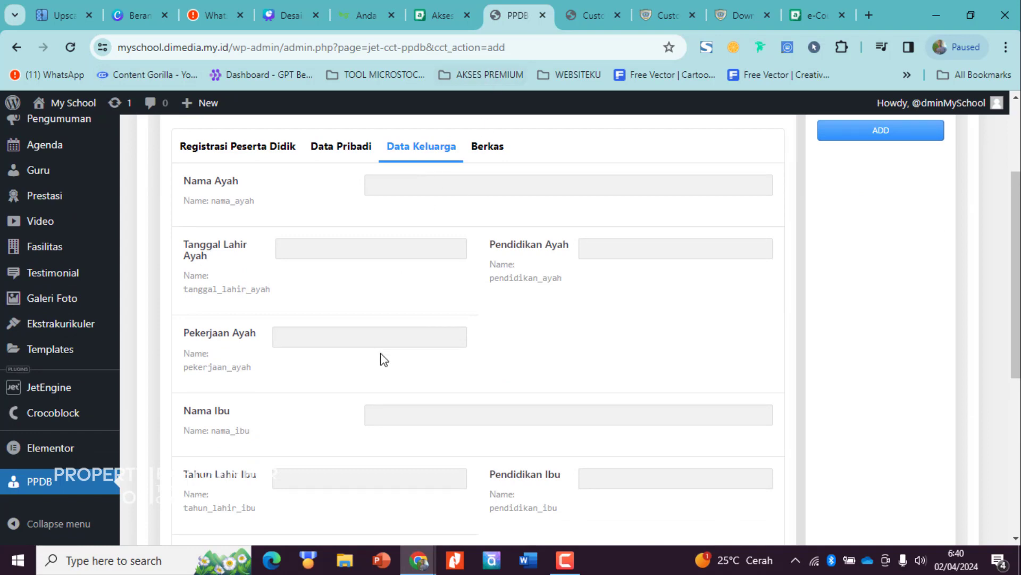
# Set the field width of the Nama Ayah meta field to 50% in the PPDB content type and collapse its settings.
pyautogui.click(595, 3)
pyautogui.scroll(6, 344, 282)
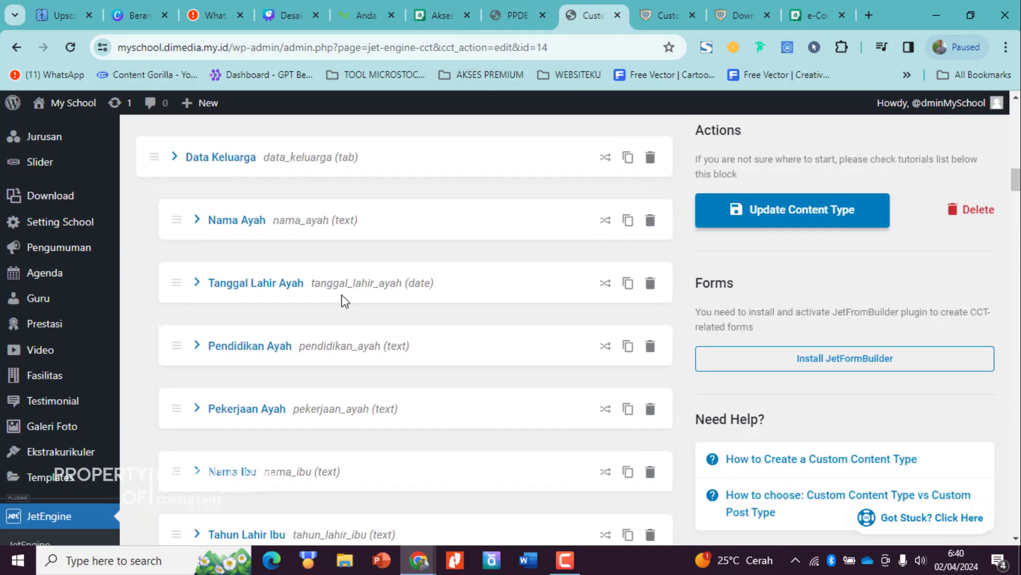
pyautogui.click(333, 226)
pyautogui.scroll(-4, 456, 376)
pyautogui.click(471, 428)
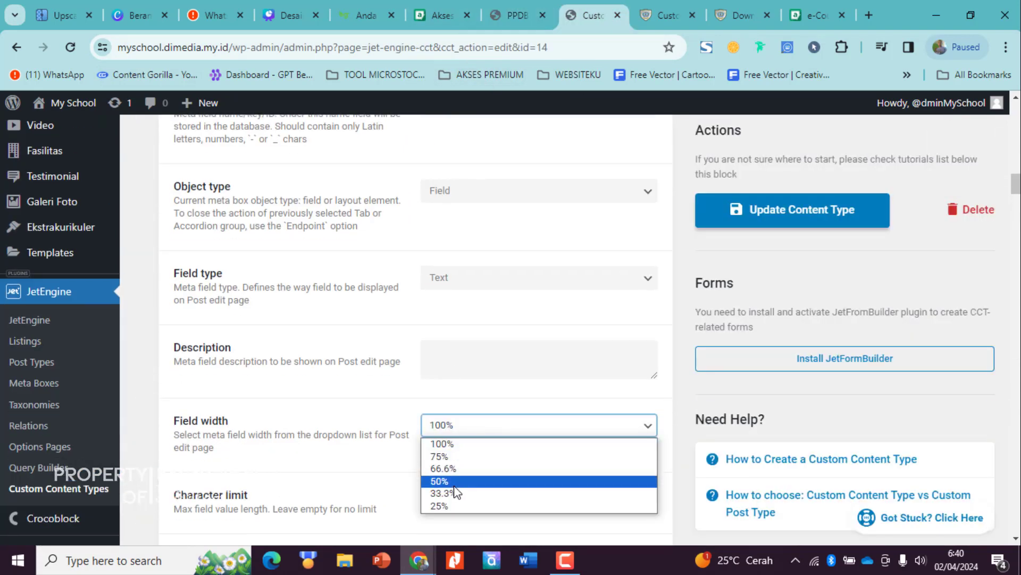
pyautogui.click(458, 481)
pyautogui.scroll(3, 260, 275)
pyautogui.click(224, 157)
# Set the field width of the Nama Ibu meta field to 50% and save the updated content type.
pyautogui.scroll(-3, 309, 246)
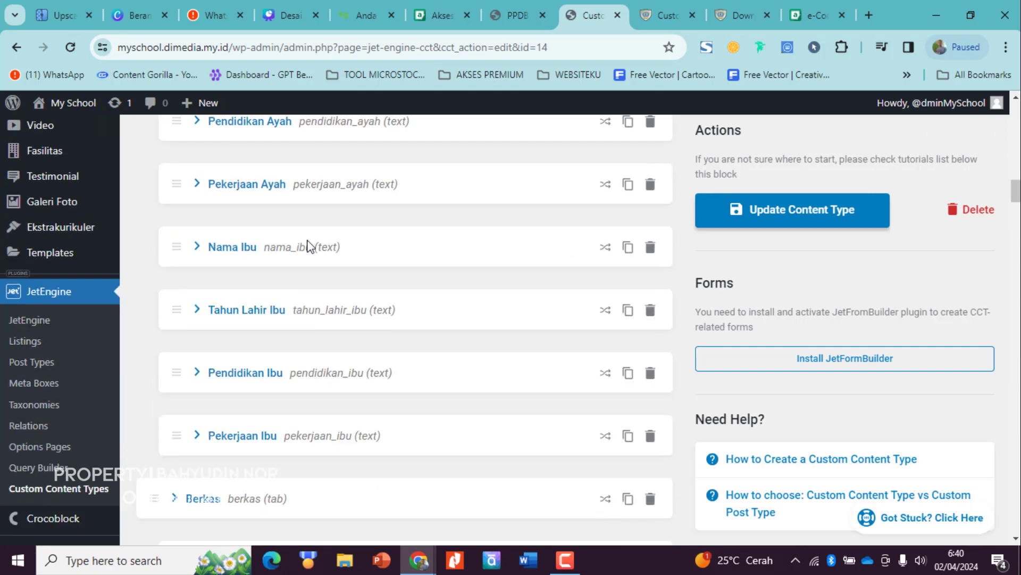
pyautogui.click(317, 248)
pyautogui.scroll(-8, 438, 395)
pyautogui.click(463, 302)
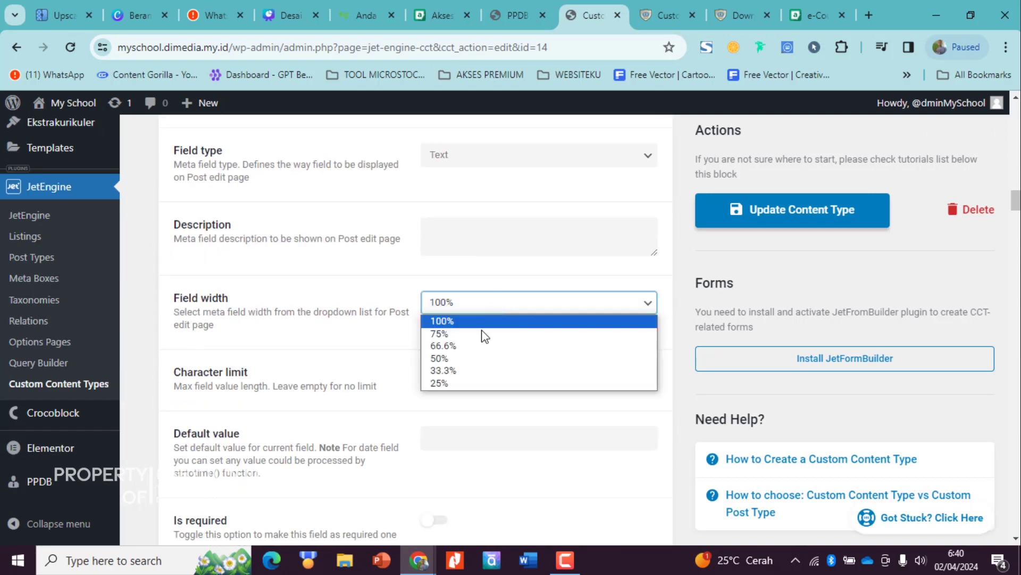
pyautogui.click(471, 358)
# Reload the PPDB Add Item page, review the Data Keluarga layout and try the Diterima option in the Action section.
pyautogui.click(512, 15)
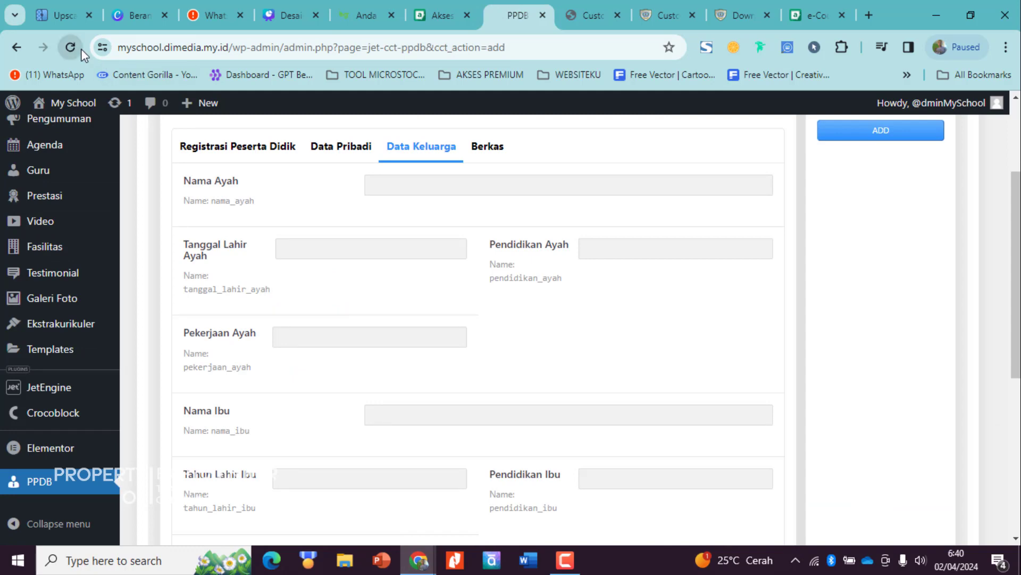
pyautogui.click(80, 48)
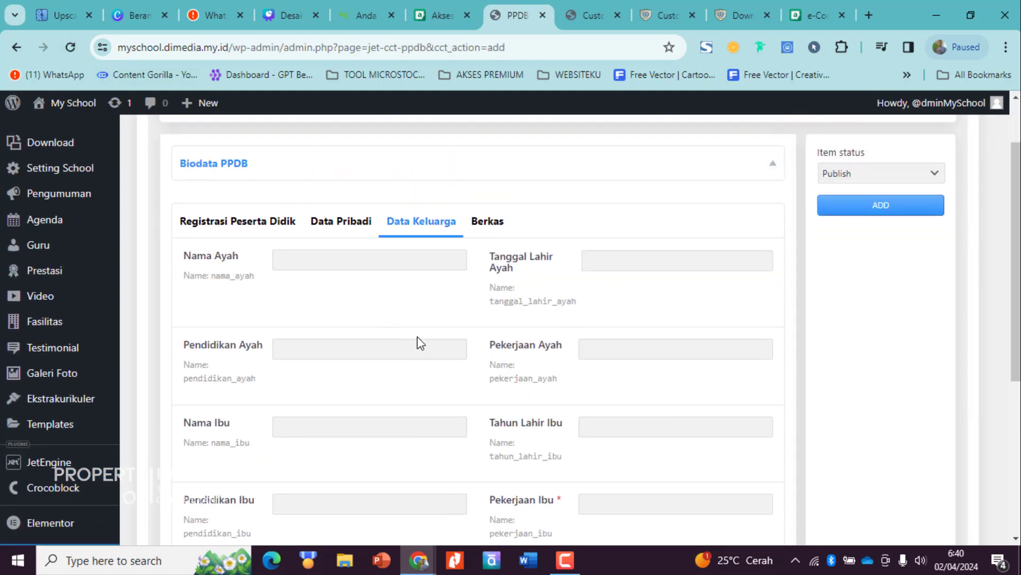
pyautogui.scroll(-2, 417, 340)
pyautogui.click(363, 354)
pyautogui.scroll(-3, 457, 393)
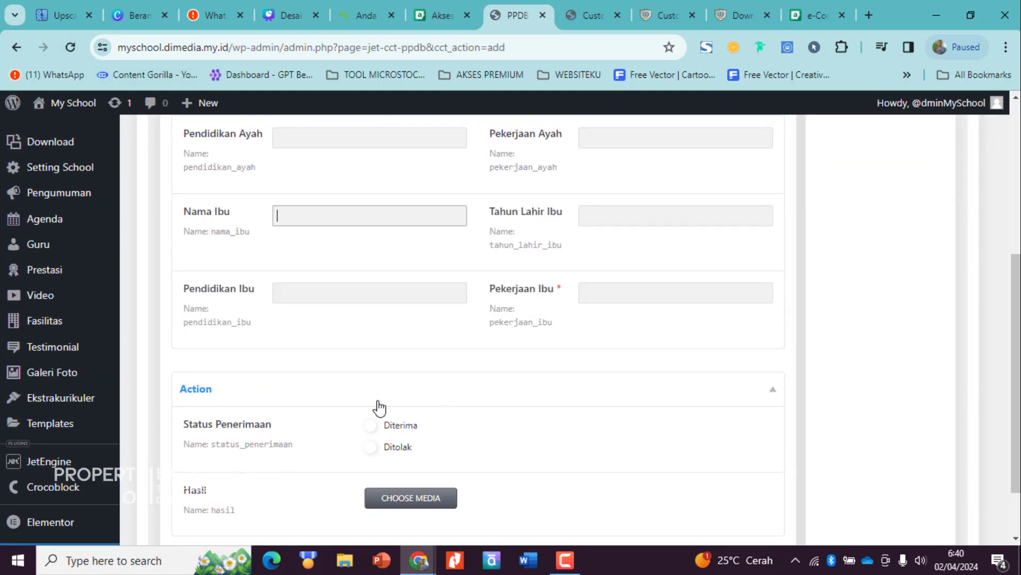
pyautogui.scroll(-2, 379, 407)
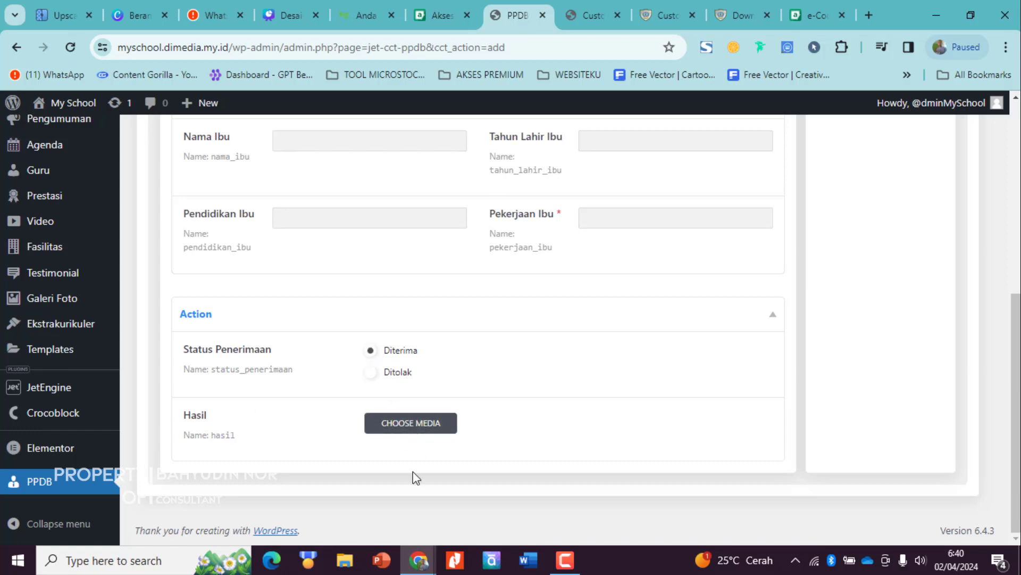
pyautogui.click(411, 423)
# Expand the Hasil media field in the PPDB content type and examine its value format, field width and required settings.
pyautogui.click(588, 15)
pyautogui.scroll(-10, 388, 407)
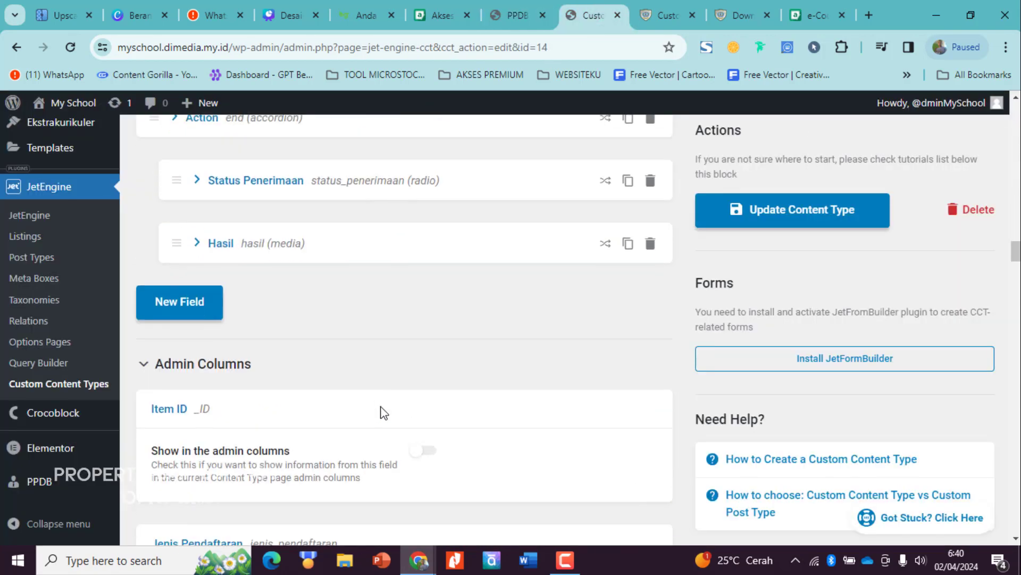
pyautogui.scroll(-3, 384, 413)
pyautogui.scroll(4, 298, 390)
pyautogui.click(234, 321)
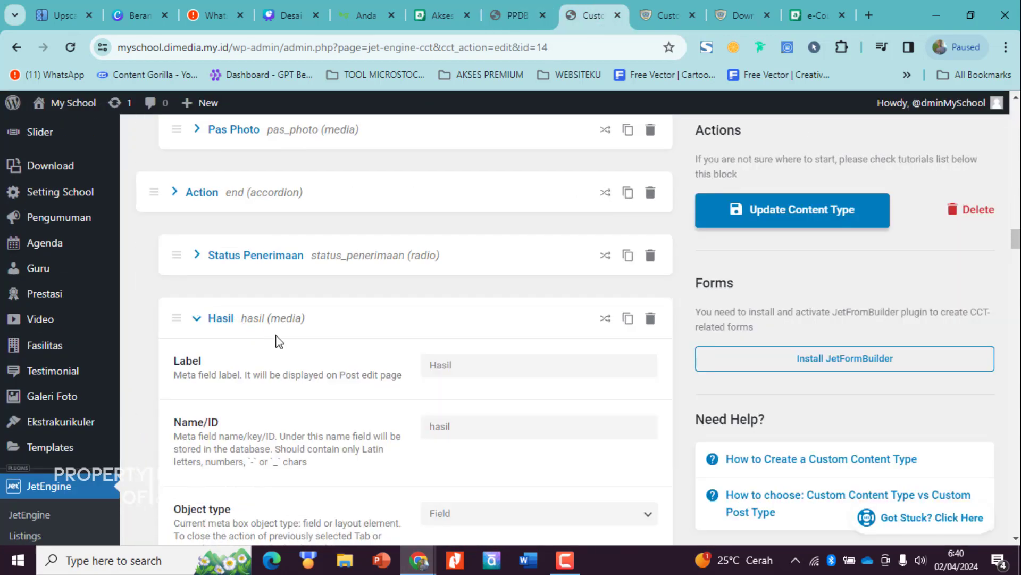
pyautogui.scroll(-9, 567, 381)
pyautogui.scroll(-1, 566, 381)
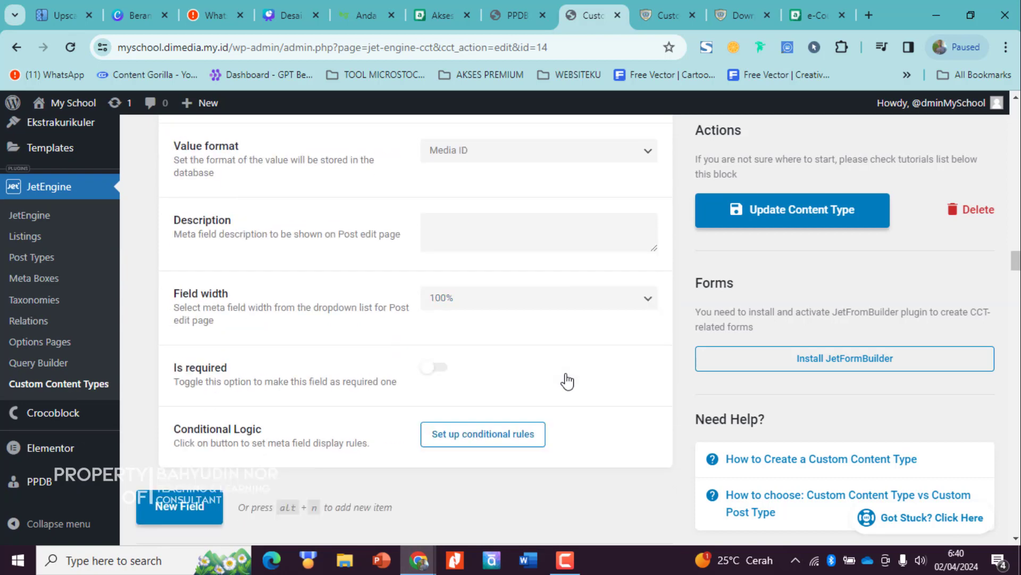
pyautogui.scroll(1, 566, 381)
# Return to the PPDB Add Item form and recheck its Data Keluarga and Action sections.
pyautogui.click(508, 15)
pyautogui.click(980, 132)
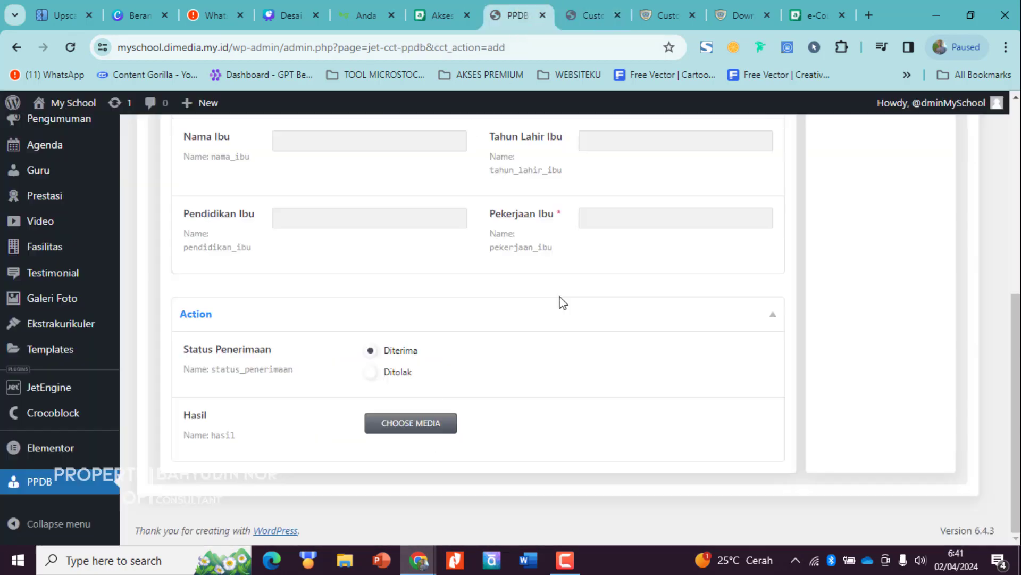
pyautogui.scroll(3, 377, 426)
pyautogui.scroll(-2, 372, 437)
pyautogui.scroll(4, 580, 230)
# Open the reference school site's PPDB item list in a new browser tab and start a new item there.
pyautogui.click(661, 15)
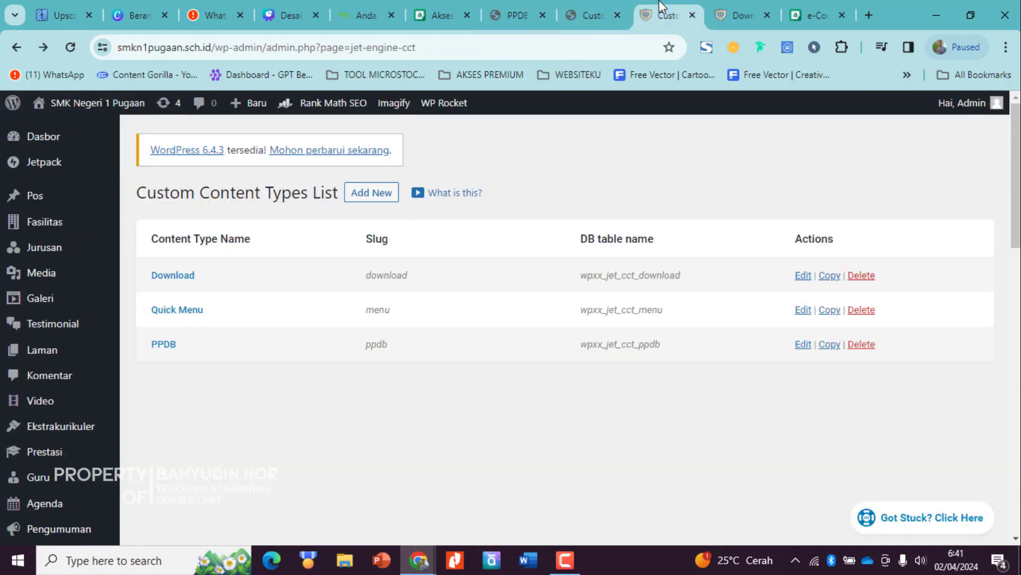
pyautogui.click(726, 11)
pyautogui.click(677, 10)
pyautogui.scroll(-2, 93, 379)
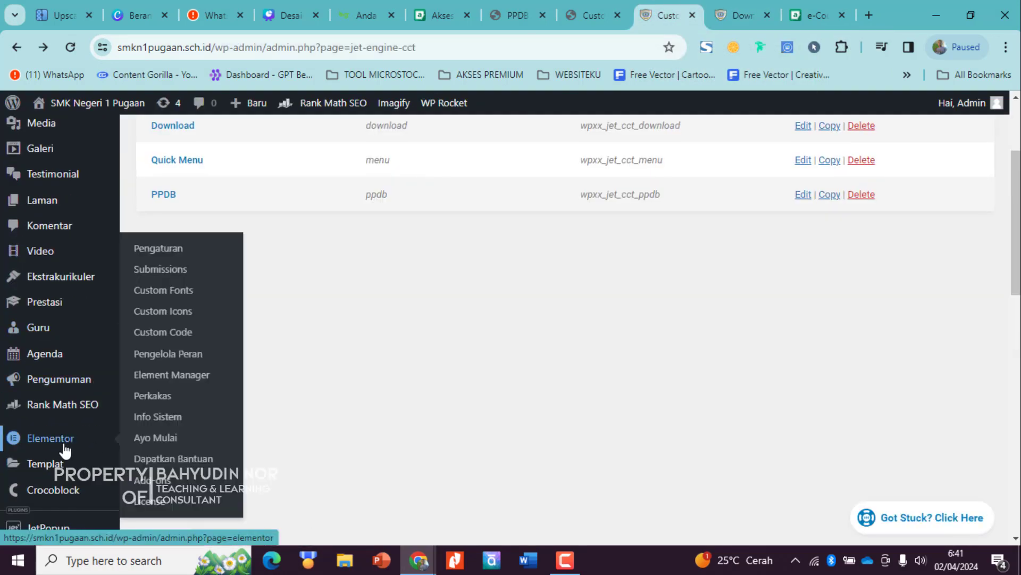
pyautogui.scroll(1, 32, 372)
pyautogui.scroll(-10, 48, 319)
pyautogui.scroll(4, 387, 422)
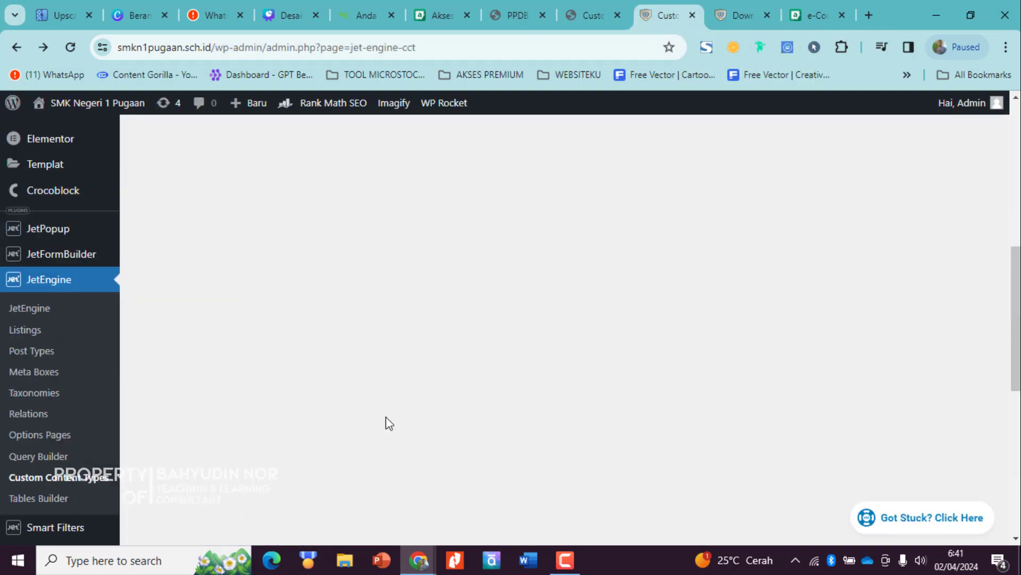
pyautogui.scroll(-4, 95, 478)
pyautogui.scroll(-3, 94, 477)
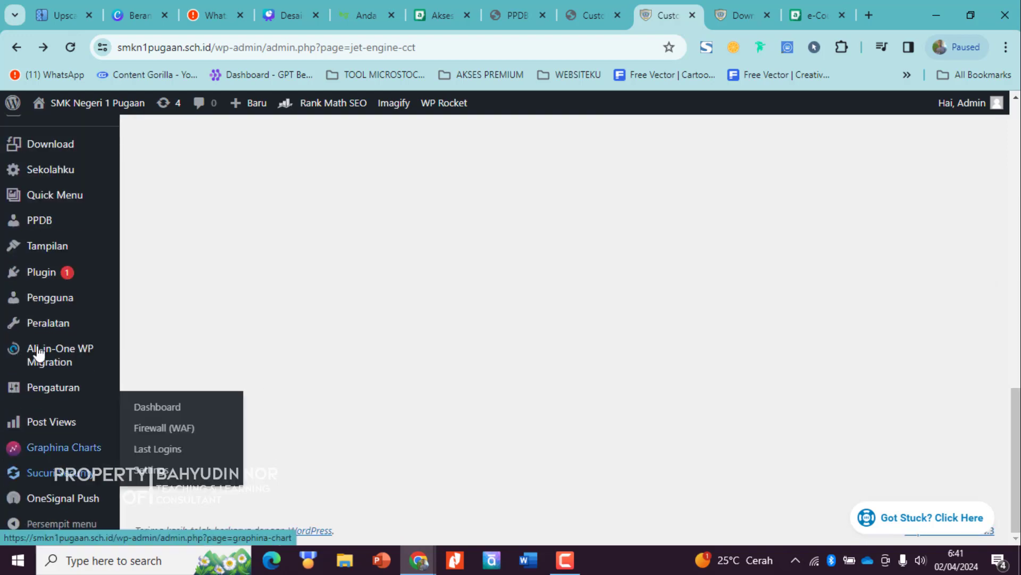
pyautogui.rightClick(43, 223)
pyautogui.click(74, 243)
pyautogui.click(684, 14)
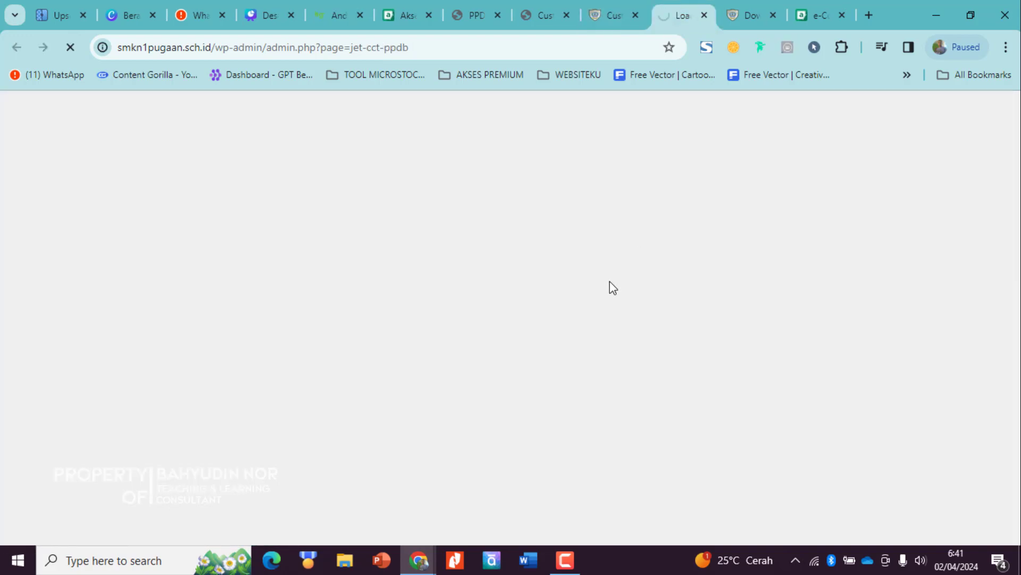
pyautogui.click(206, 198)
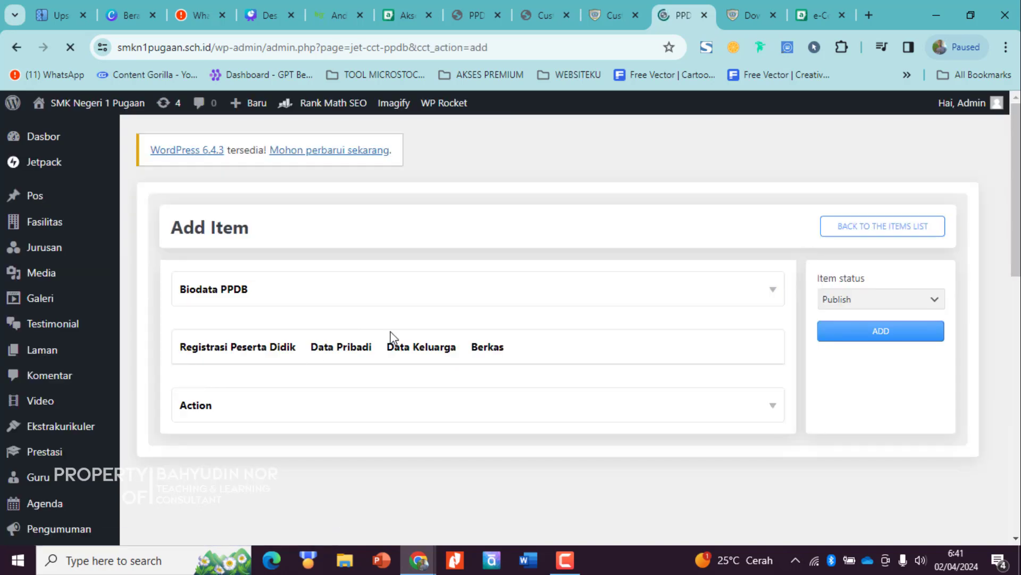
# Examine the Registrasi Peserta Didik and Data Pribadi fields of the reference site's PPDB form, including which are required.
pyautogui.scroll(-8, 386, 348)
pyautogui.scroll(5, 454, 380)
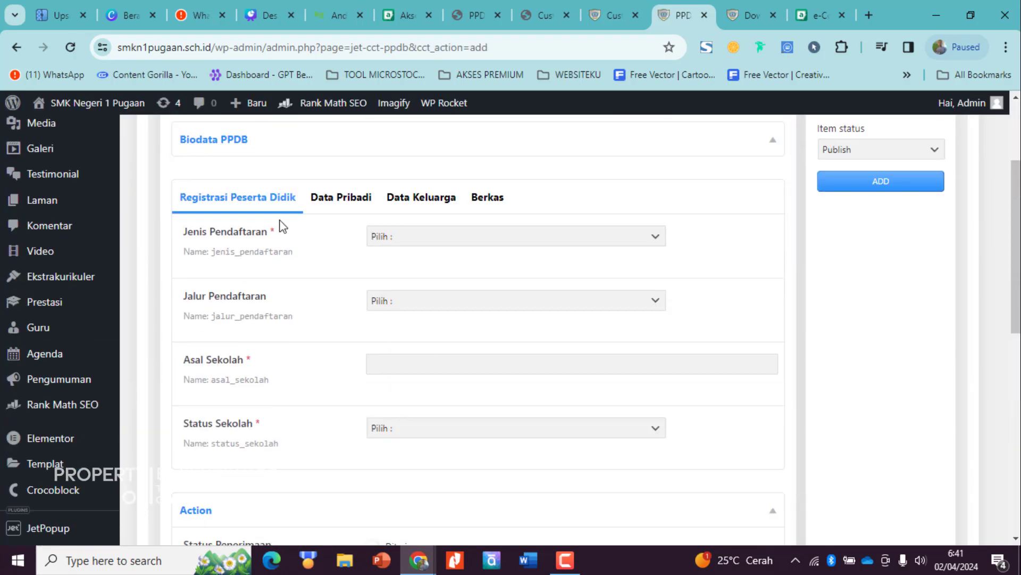
pyautogui.scroll(-3, 401, 376)
pyautogui.scroll(3, 342, 176)
pyautogui.click(343, 197)
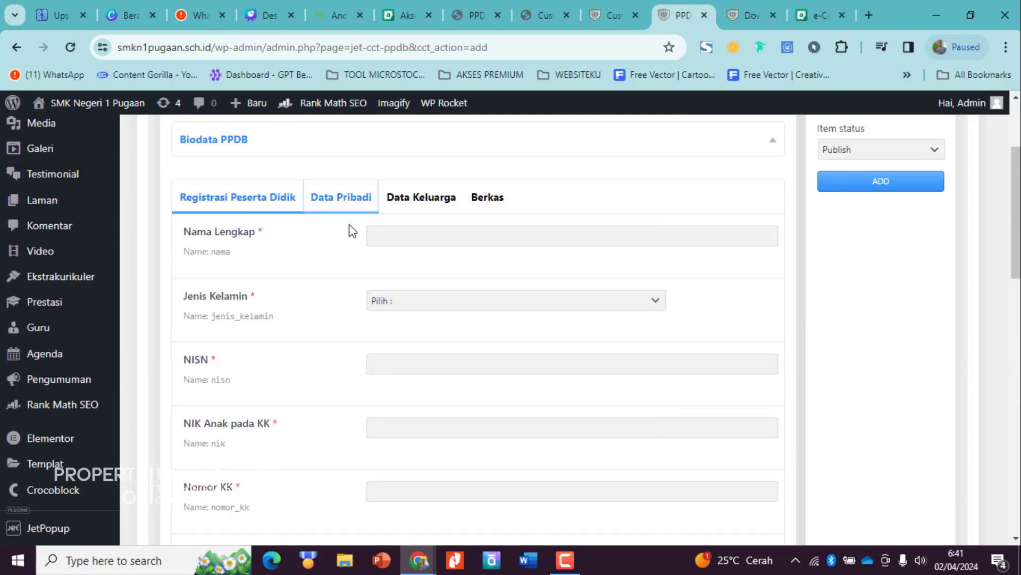
pyautogui.scroll(-5, 437, 363)
pyautogui.scroll(-10, 436, 362)
pyautogui.scroll(15, 483, 235)
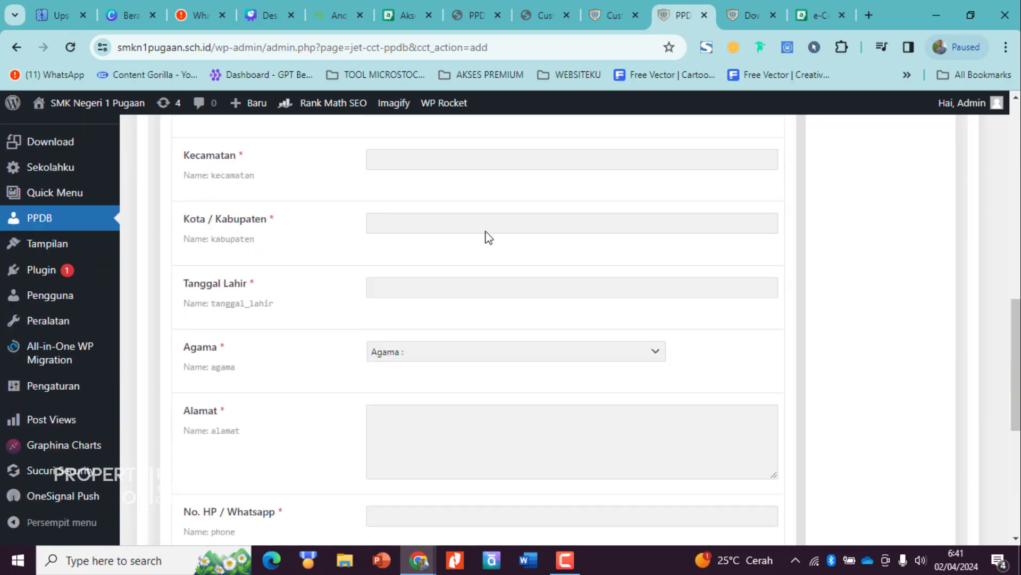
# Examine the Registrasi Peserta Didik, Data Pribadi, Data Keluarga and Berkas fields of the new site's PPDB form for comparison.
pyautogui.click(471, 13)
pyautogui.scroll(-5, 271, 333)
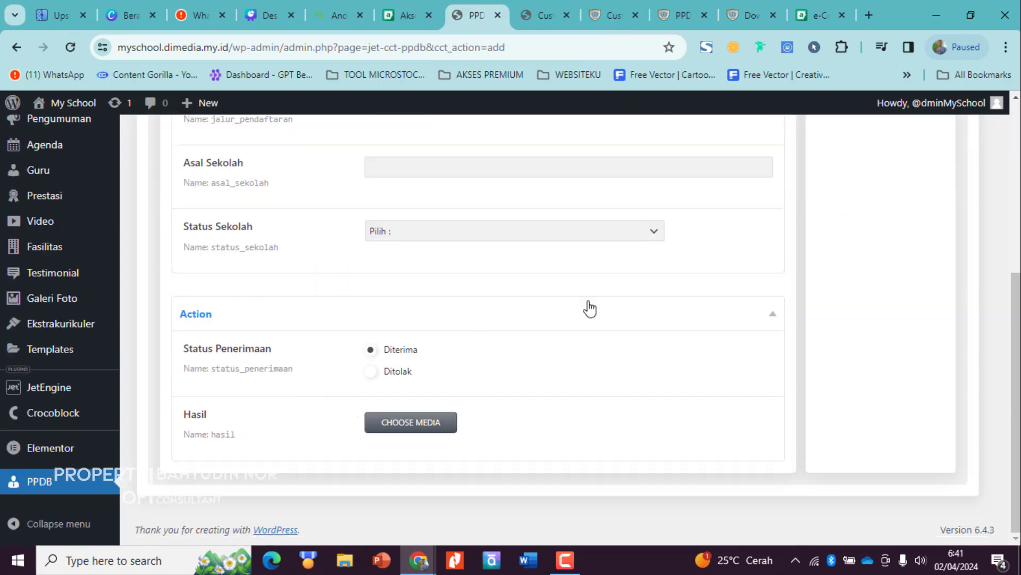
pyautogui.scroll(5, 543, 322)
pyautogui.click(341, 294)
pyautogui.scroll(-12, 358, 379)
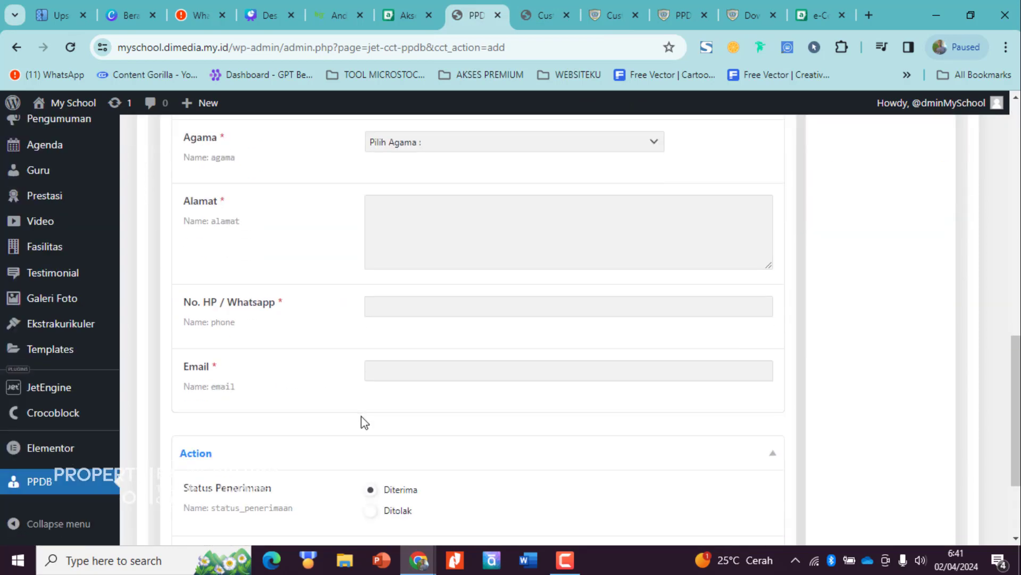
pyautogui.scroll(3, 434, 324)
pyautogui.scroll(8, 434, 324)
pyautogui.click(420, 296)
pyautogui.scroll(-10, 449, 358)
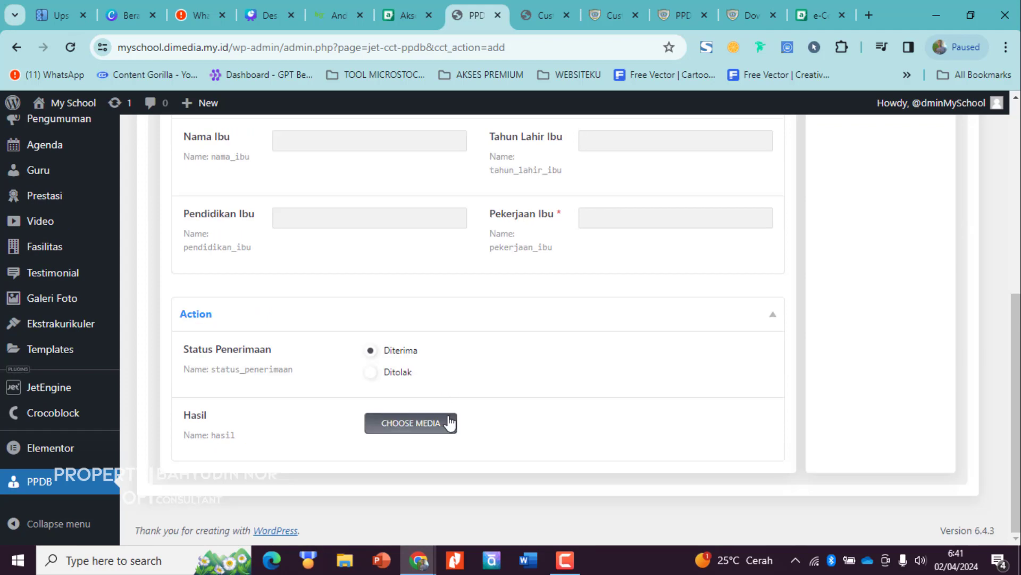
pyautogui.scroll(10, 478, 372)
pyautogui.click(486, 296)
pyautogui.scroll(-4, 508, 428)
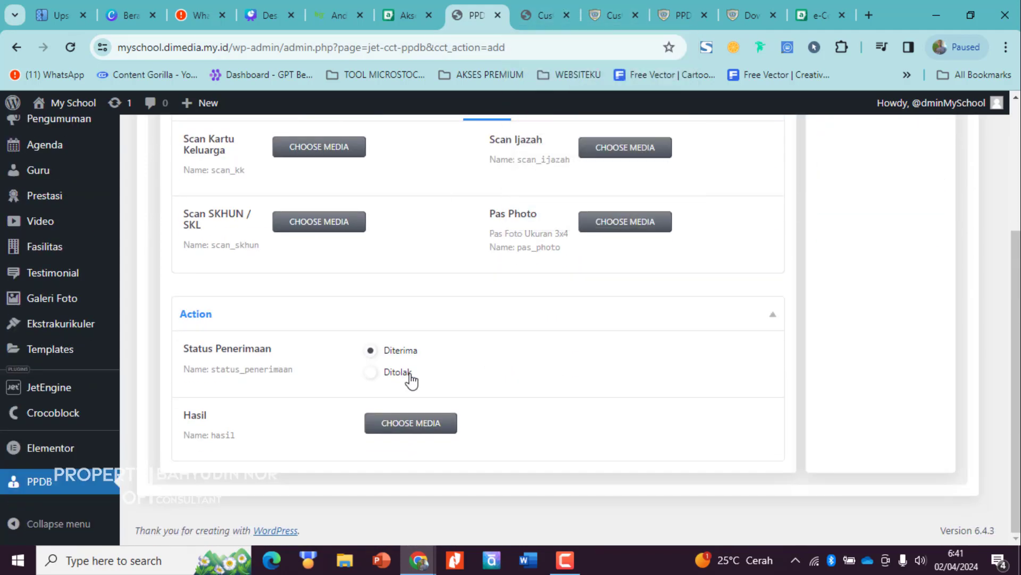
# Compare the Action section of the reference PPDB form with the new site's form, reloading the new site's Add Item page.
pyautogui.click(561, 9)
pyautogui.click(478, 6)
pyautogui.click(677, 7)
pyautogui.scroll(-10, 516, 465)
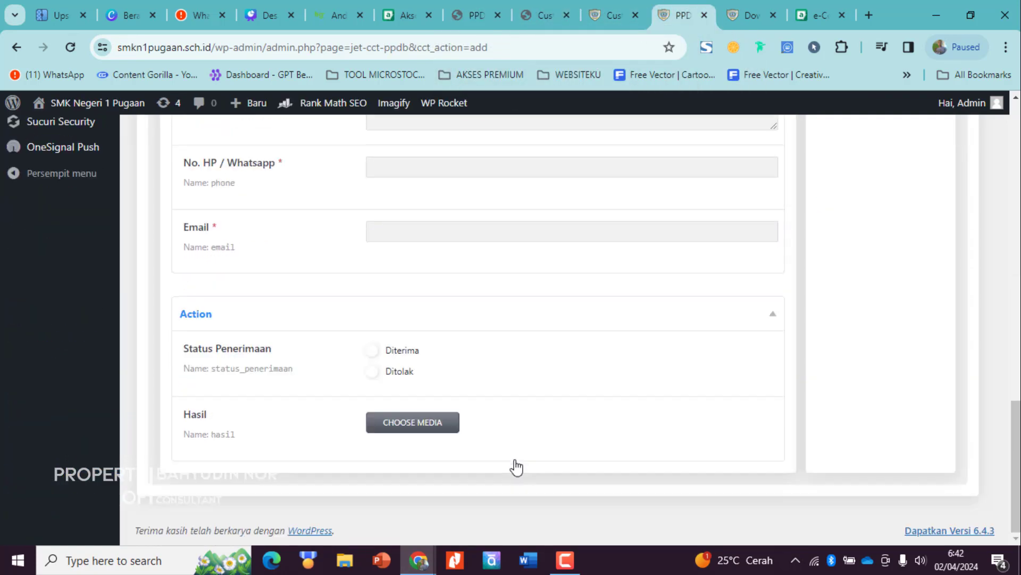
pyautogui.click(464, 6)
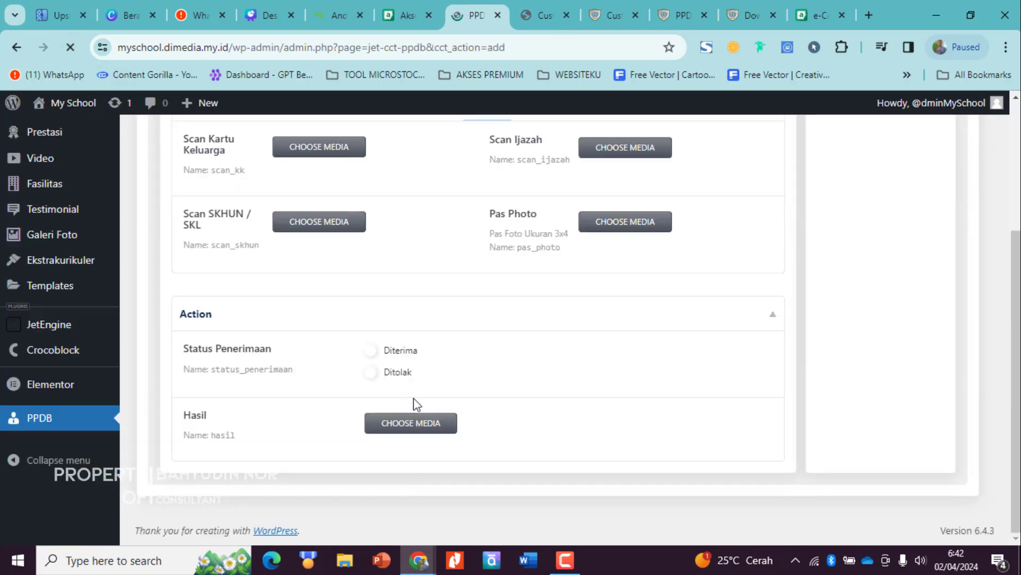
pyautogui.click(690, 8)
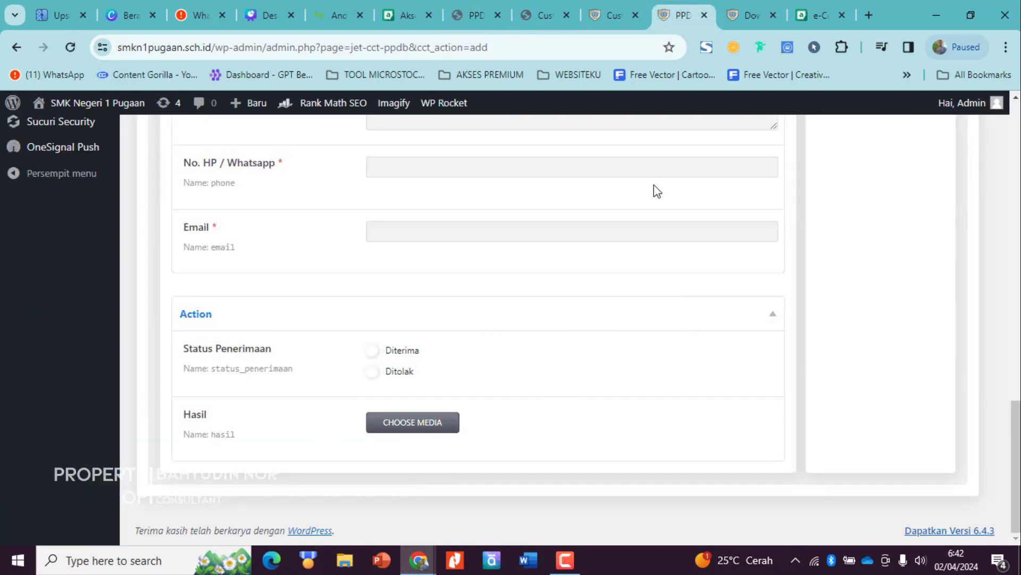
pyautogui.scroll(10, 553, 405)
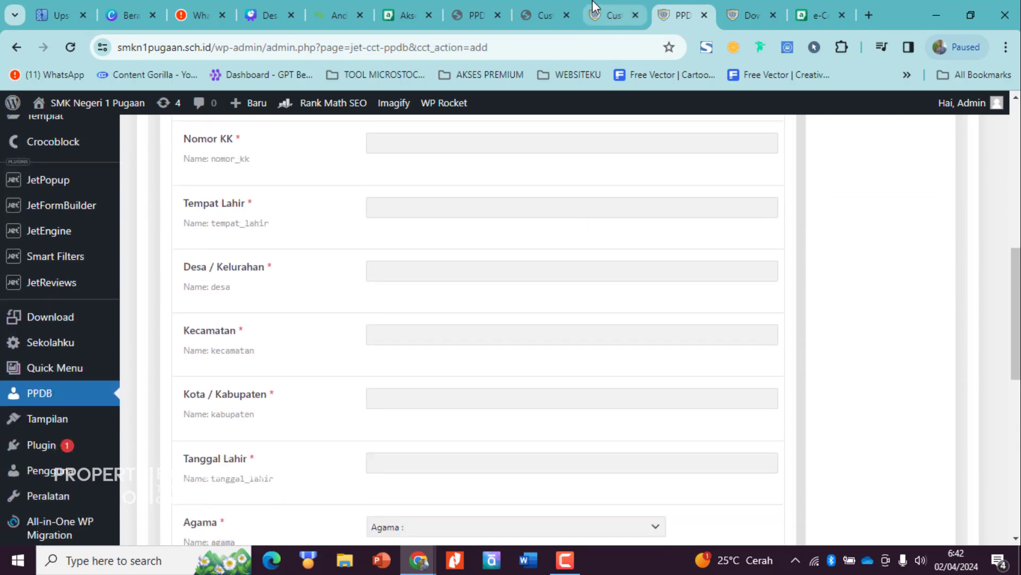
# Go back to the new site's PPDB form and examine all Data Pribadi fields down to the Action section.
pyautogui.click(598, 8)
pyautogui.click(546, 8)
pyautogui.click(477, 5)
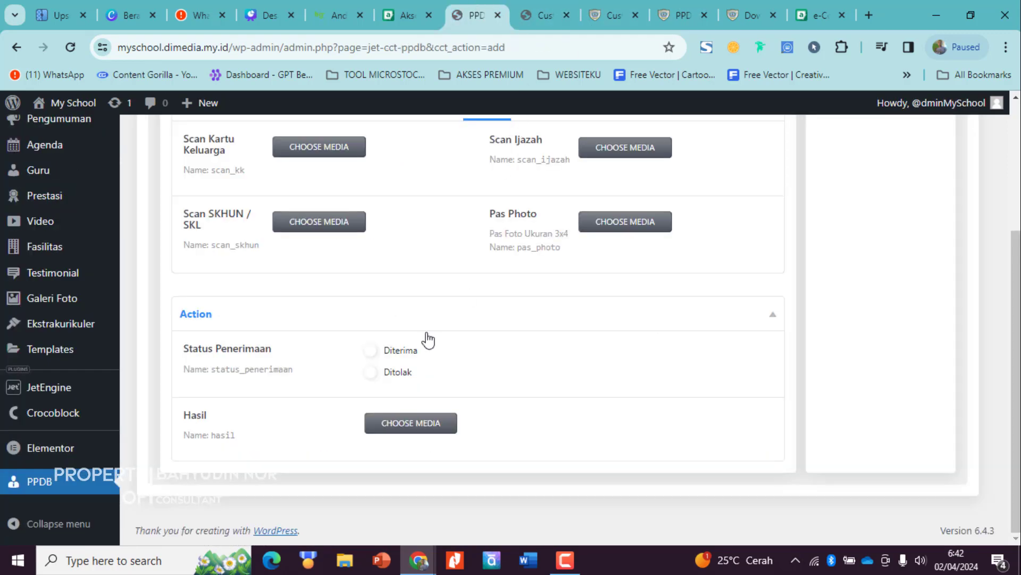
pyautogui.scroll(3, 367, 368)
pyautogui.click(354, 298)
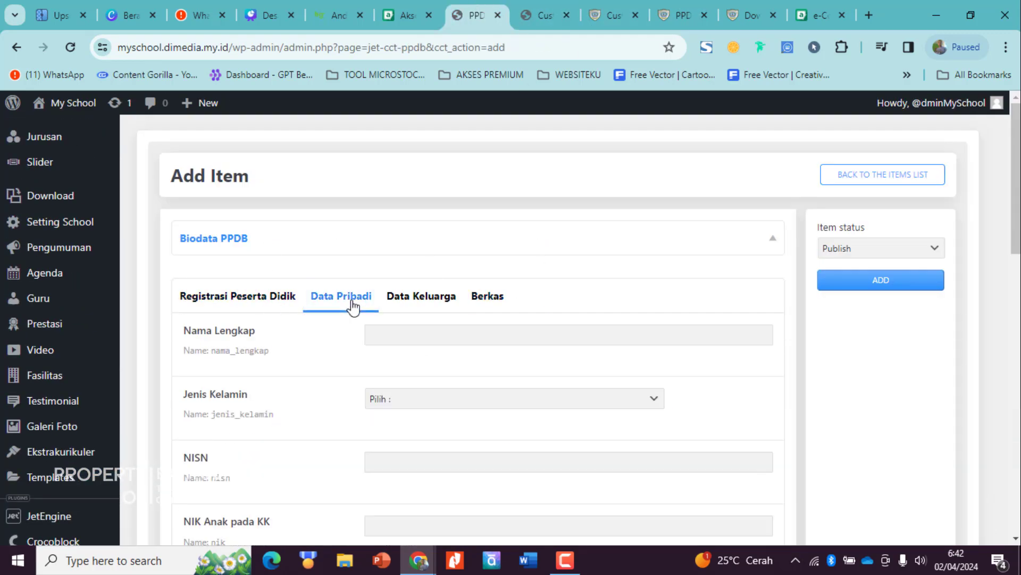
pyautogui.scroll(-13, 369, 318)
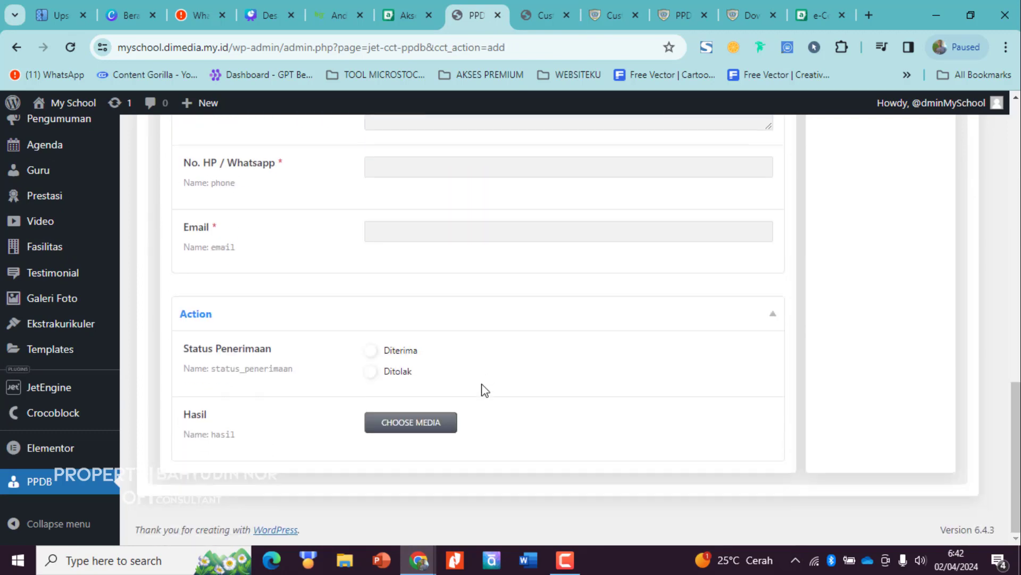
pyautogui.scroll(6, 483, 388)
pyautogui.scroll(7, 490, 395)
pyautogui.scroll(-1, 496, 284)
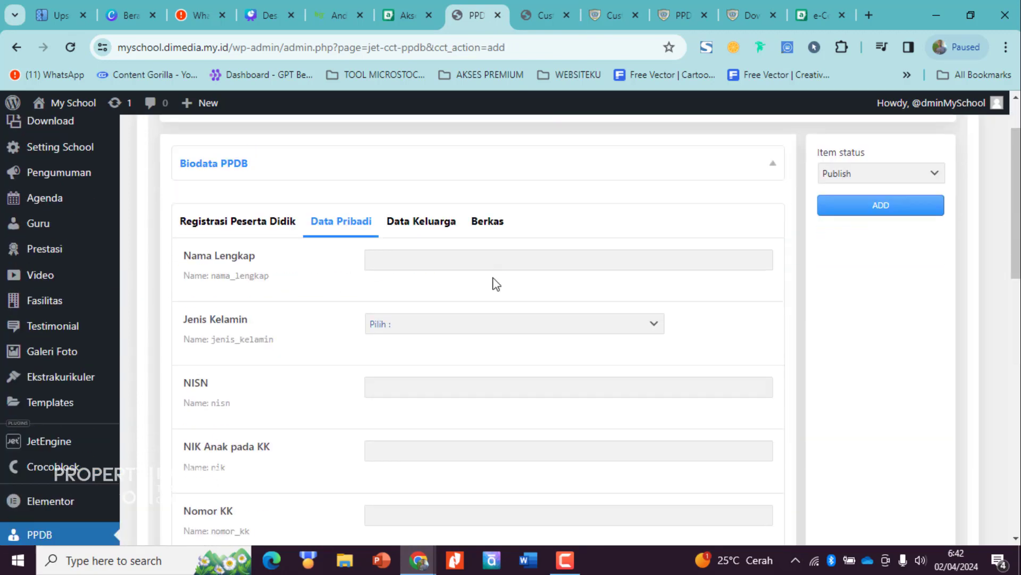
pyautogui.scroll(-3, 428, 338)
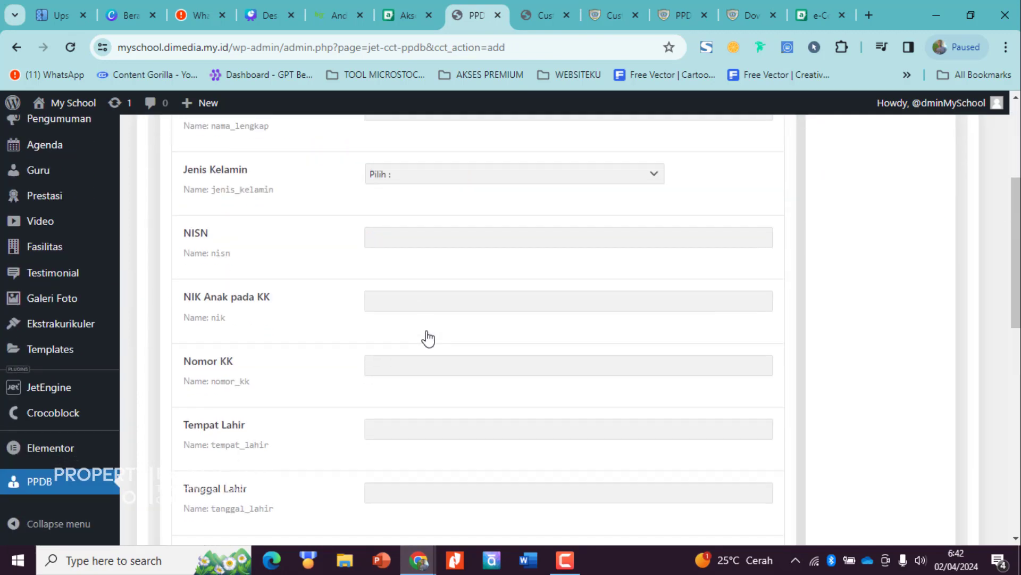
pyautogui.scroll(-10, 406, 336)
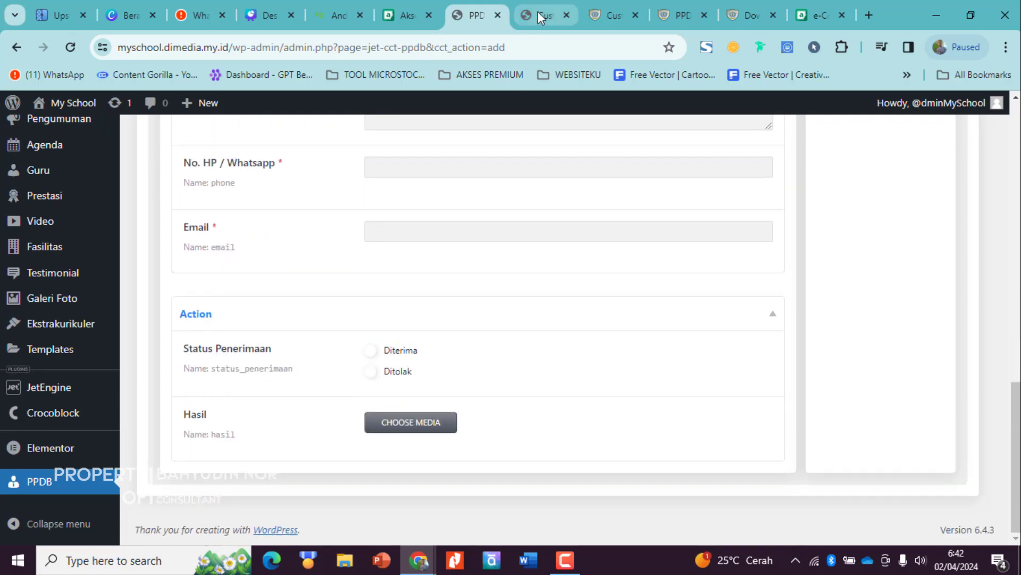
# Look through the Data Keluarga and Berkas sections of the new site's PPDB form, ending back on Data Pribadi.
pyautogui.scroll(10, 449, 312)
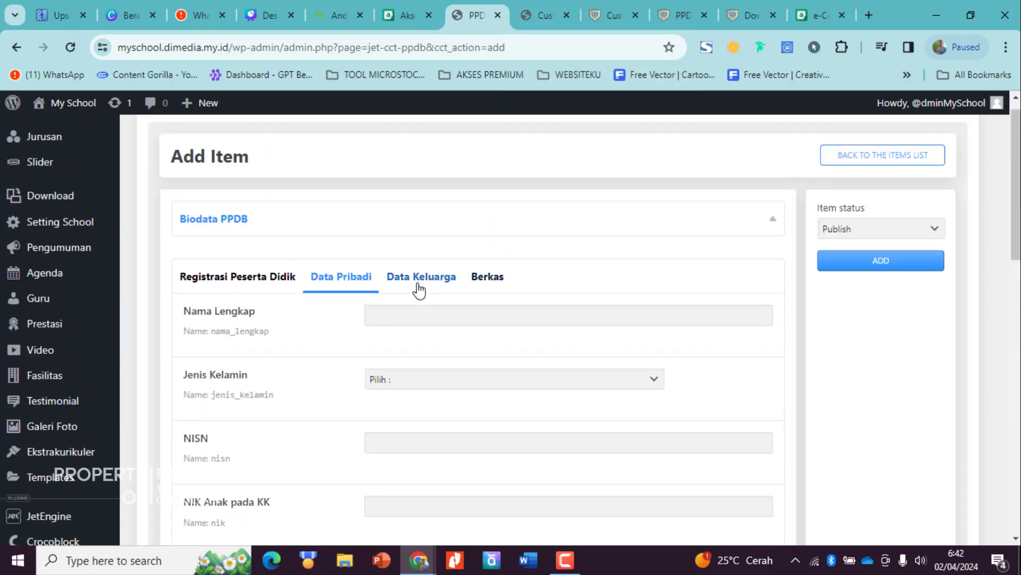
pyautogui.click(420, 290)
pyautogui.click(486, 283)
pyautogui.click(367, 281)
# Return to the PPDB content type editor and collapse the Admin Columns section and the Nama Ibu field.
pyautogui.click(543, 15)
pyautogui.scroll(5, 213, 394)
pyautogui.click(220, 392)
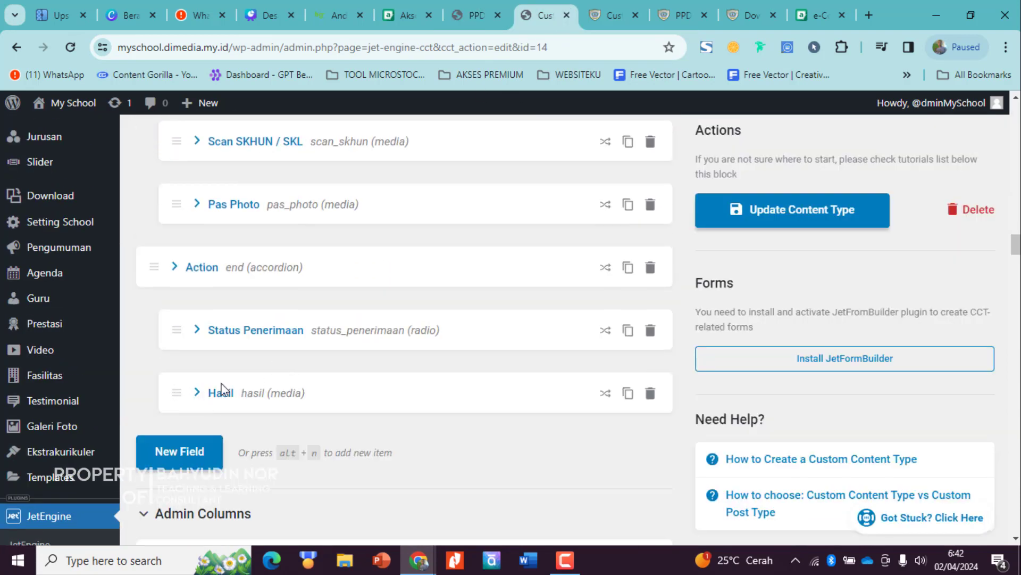
pyautogui.scroll(-5, 220, 390)
pyautogui.click(143, 211)
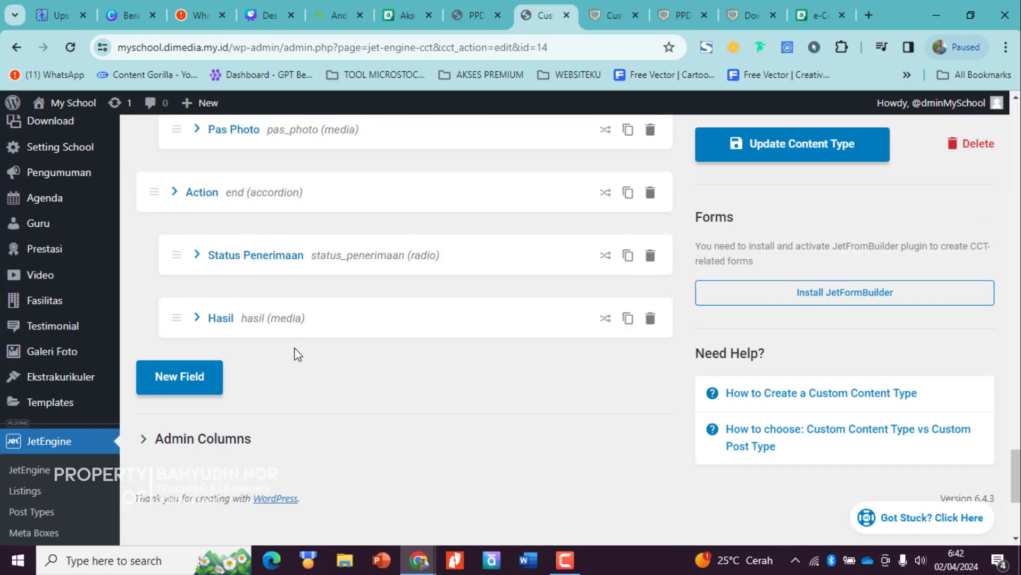
pyautogui.click(228, 438)
pyautogui.click(229, 438)
pyautogui.scroll(15, 308, 346)
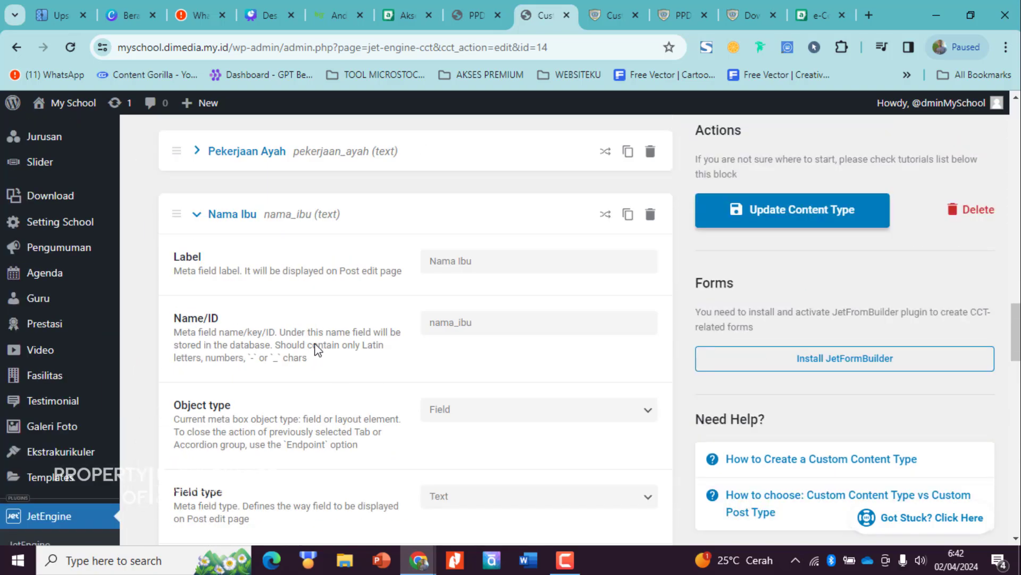
pyautogui.scroll(5, 206, 334)
pyautogui.scroll(-3, 205, 334)
pyautogui.click(196, 321)
pyautogui.scroll(10, 322, 357)
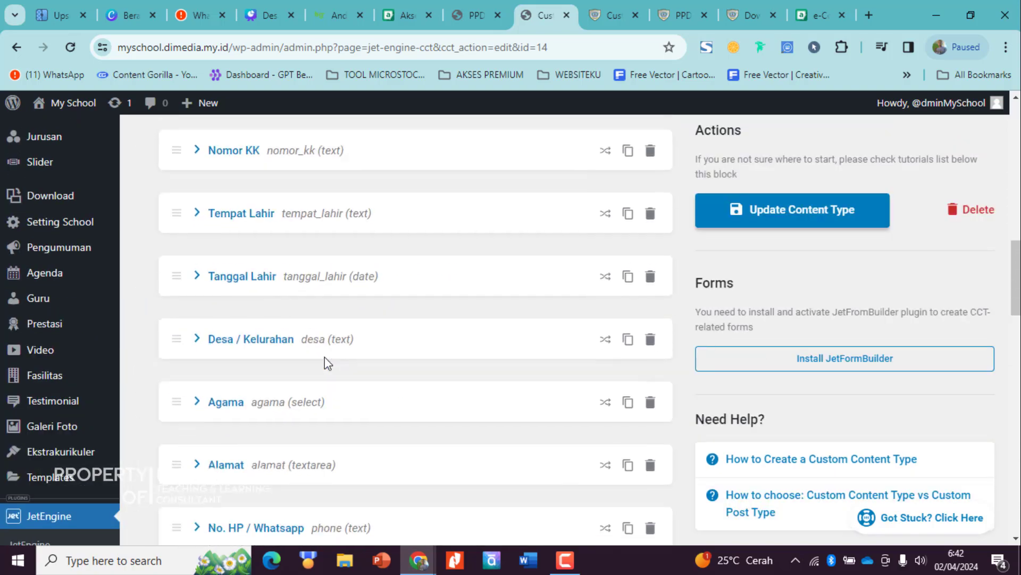
# Set the Nama Lengkap field's width to 50% and collapse its settings.
pyautogui.scroll(6, 327, 363)
pyautogui.click(293, 309)
pyautogui.scroll(-6, 492, 291)
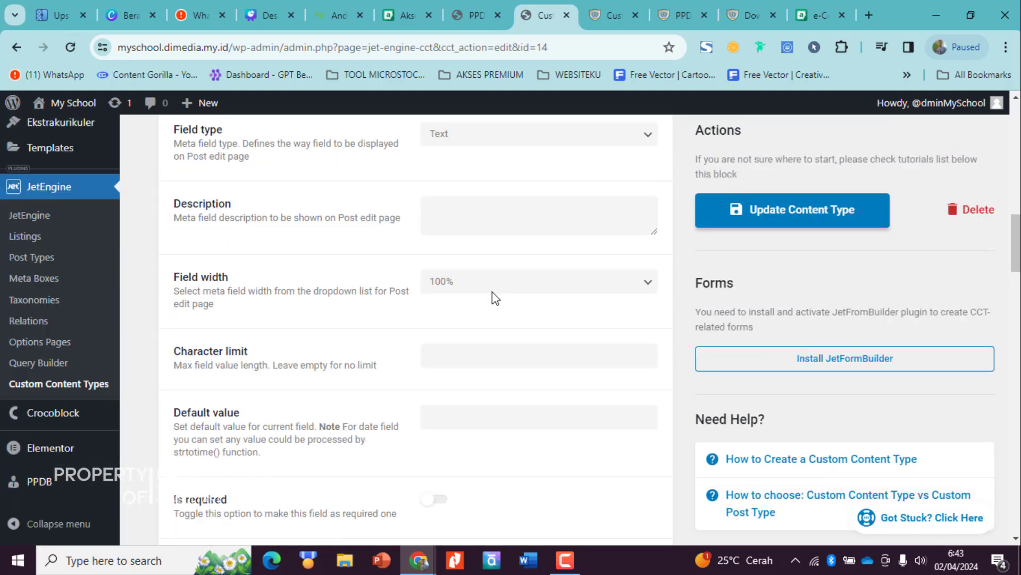
pyautogui.click(492, 282)
pyautogui.click(484, 338)
pyautogui.scroll(8, 484, 345)
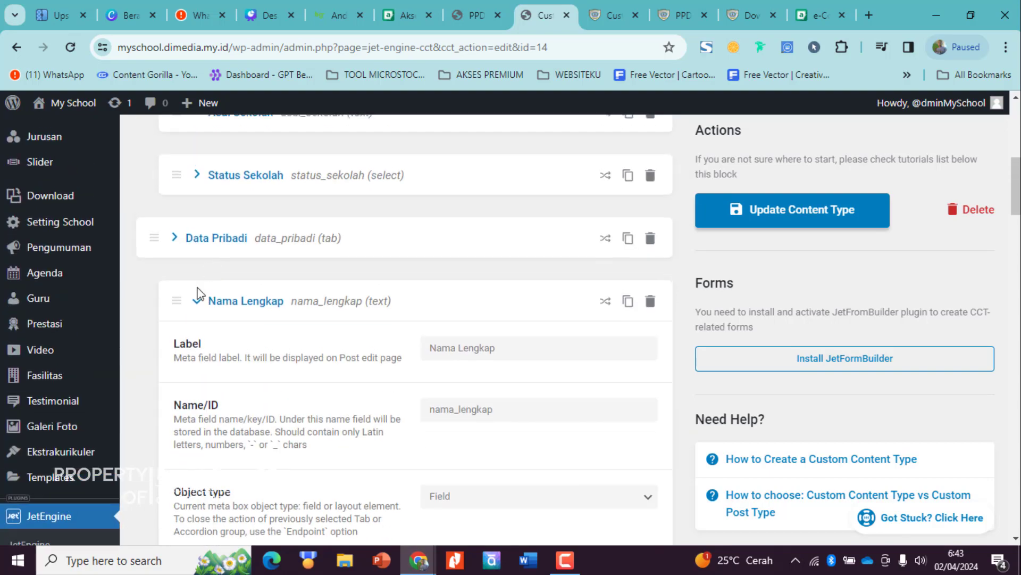
pyautogui.click(199, 297)
# Expand the Jenis Kelamin field and examine its settings down to its options.
pyautogui.scroll(-1, 296, 290)
pyautogui.click(295, 289)
pyautogui.scroll(-5, 392, 339)
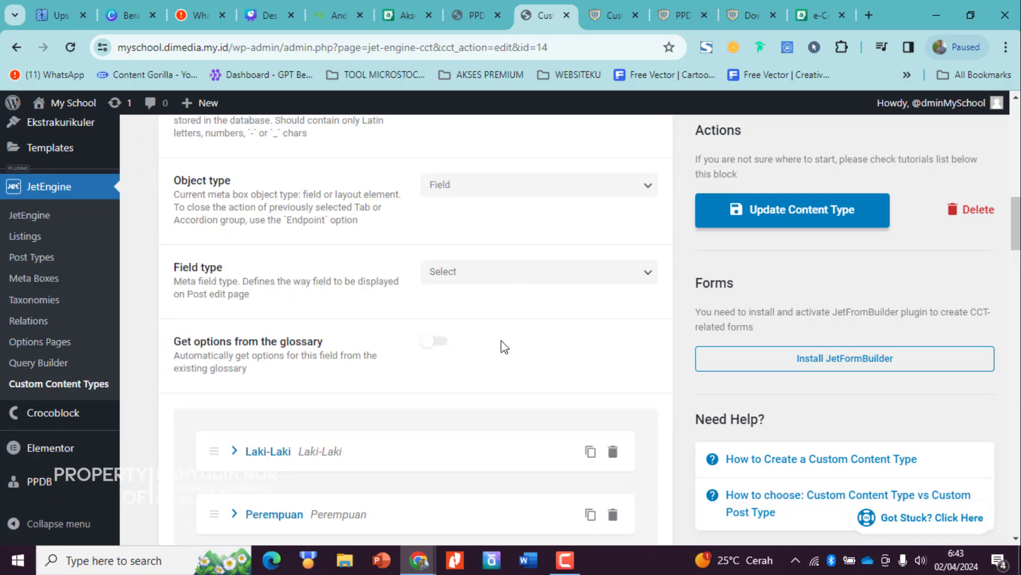
pyautogui.scroll(15, 505, 347)
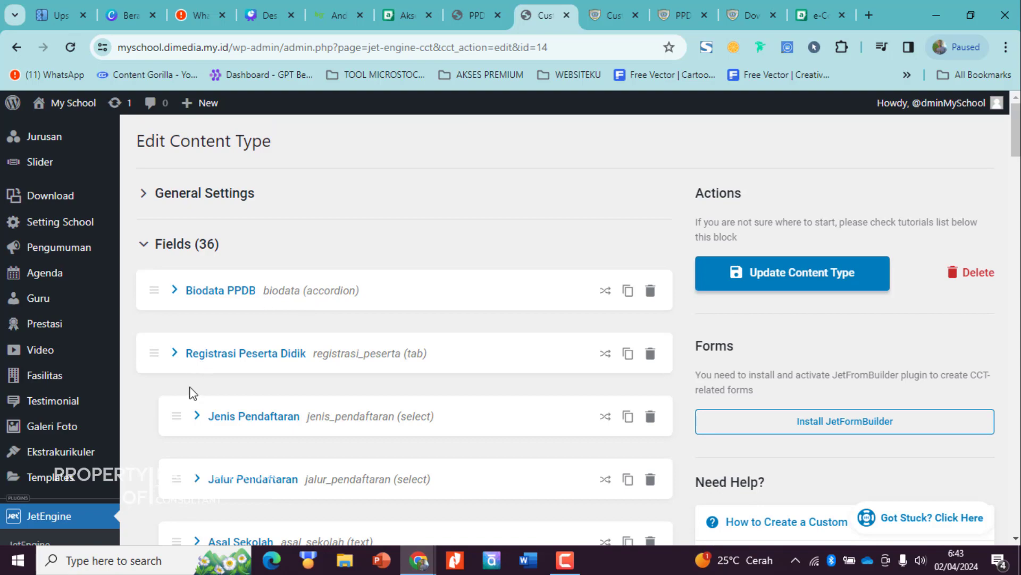
# Examine the settings of the Biodata PPDB accordion and the Registrasi Peserta Didik tab, collapsing each again.
pyautogui.scroll(-3, 193, 393)
pyautogui.scroll(3, 323, 245)
pyautogui.click(285, 293)
pyautogui.scroll(-1, 447, 371)
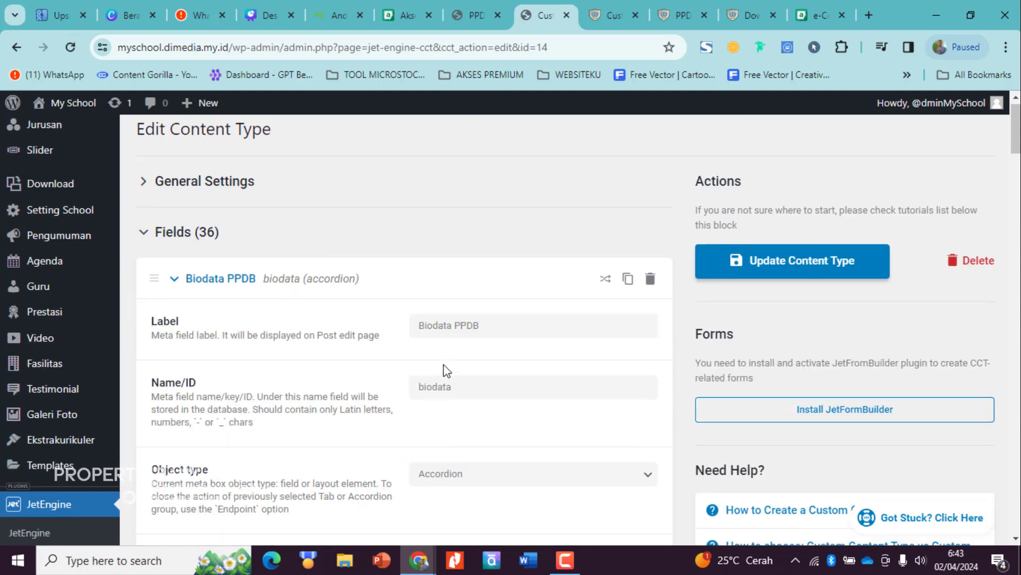
pyautogui.scroll(-10, 447, 371)
pyautogui.scroll(5, 443, 369)
pyautogui.scroll(5, 451, 361)
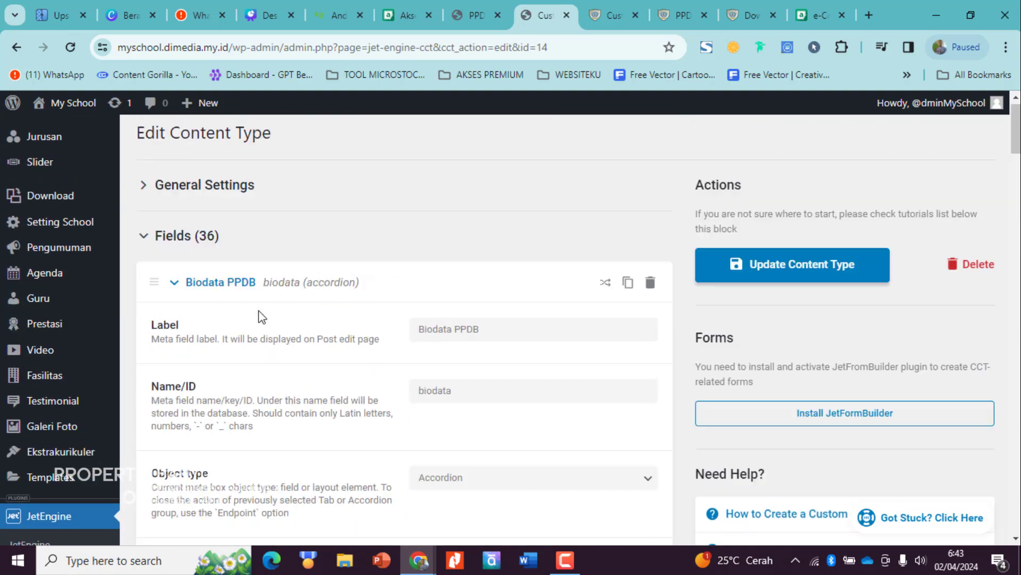
pyautogui.scroll(-1, 474, 404)
pyautogui.click(216, 217)
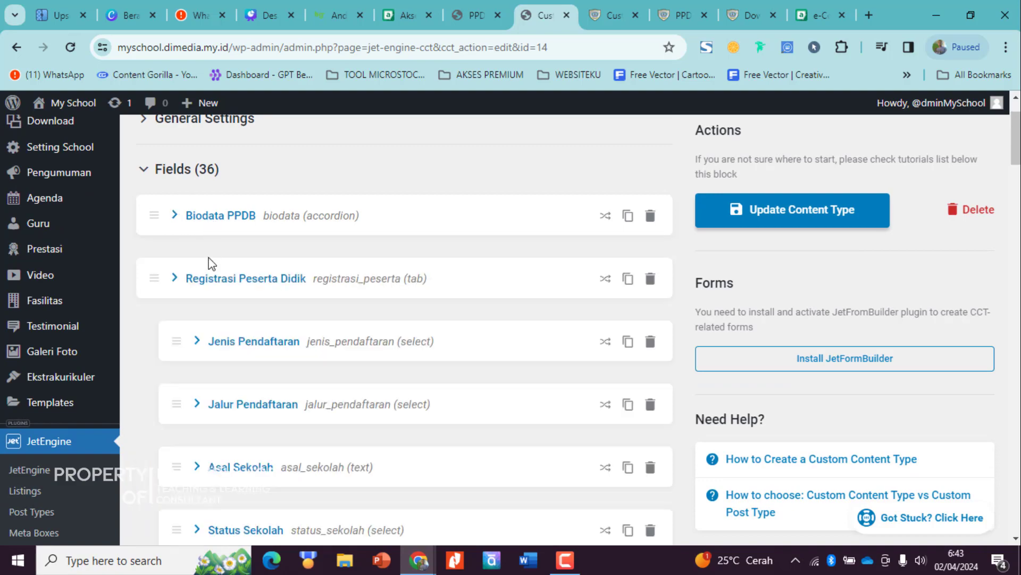
pyautogui.click(213, 287)
pyautogui.scroll(-7, 420, 362)
pyautogui.scroll(5, 420, 368)
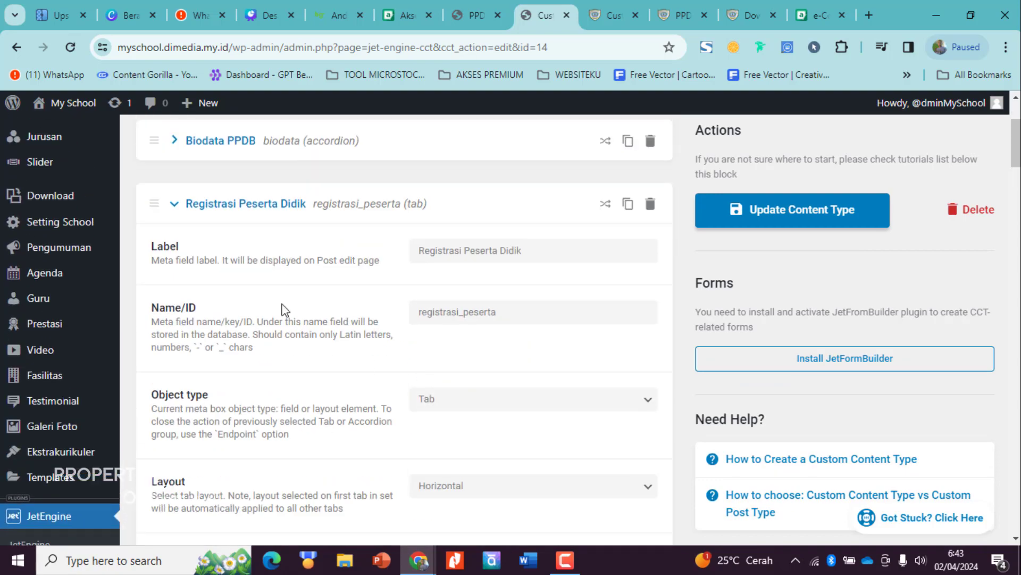
pyautogui.click(233, 205)
# Make the Jenis Pendaftaran field required and set its field width to 50%.
pyautogui.click(228, 267)
pyautogui.scroll(-5, 540, 388)
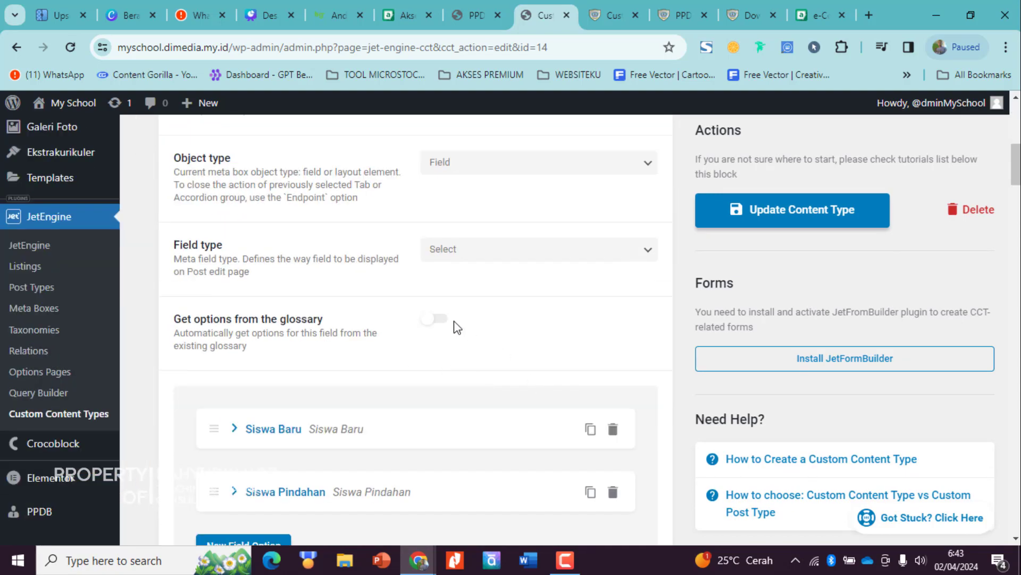
pyautogui.scroll(-10, 456, 327)
pyautogui.click(450, 373)
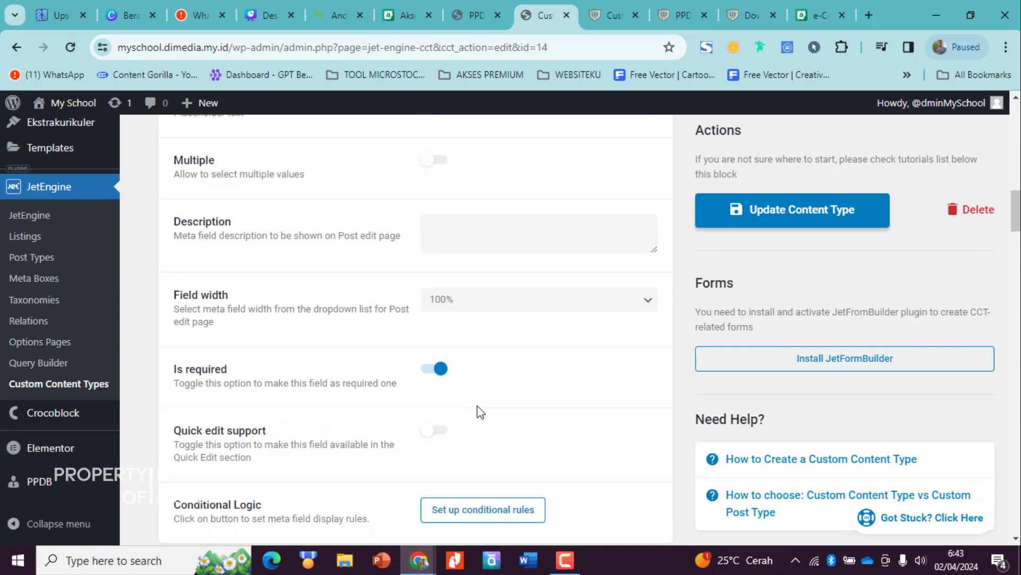
pyautogui.scroll(5, 482, 407)
pyautogui.scroll(-8, 485, 413)
pyautogui.click(511, 149)
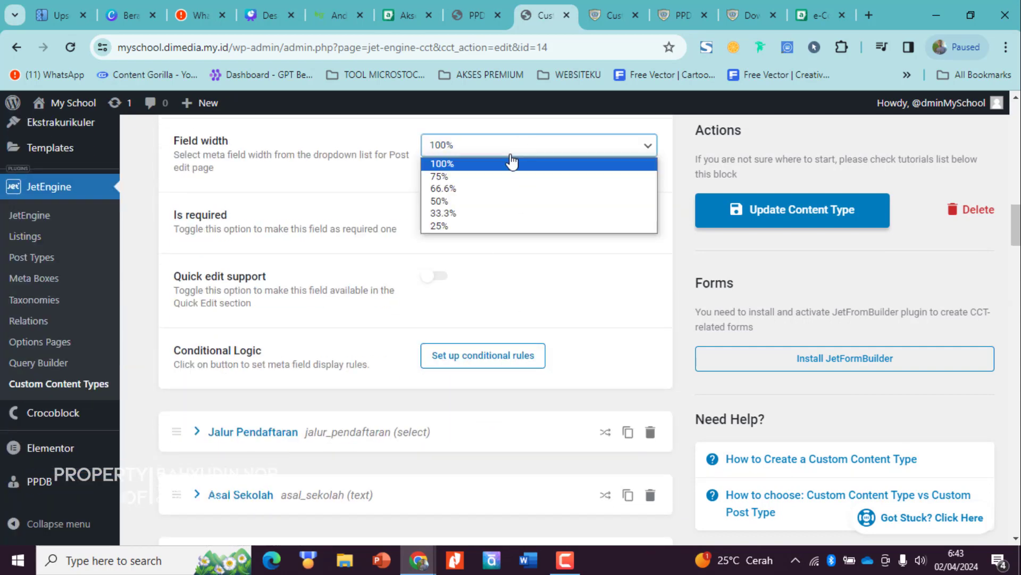
pyautogui.click(449, 201)
pyautogui.scroll(15, 463, 356)
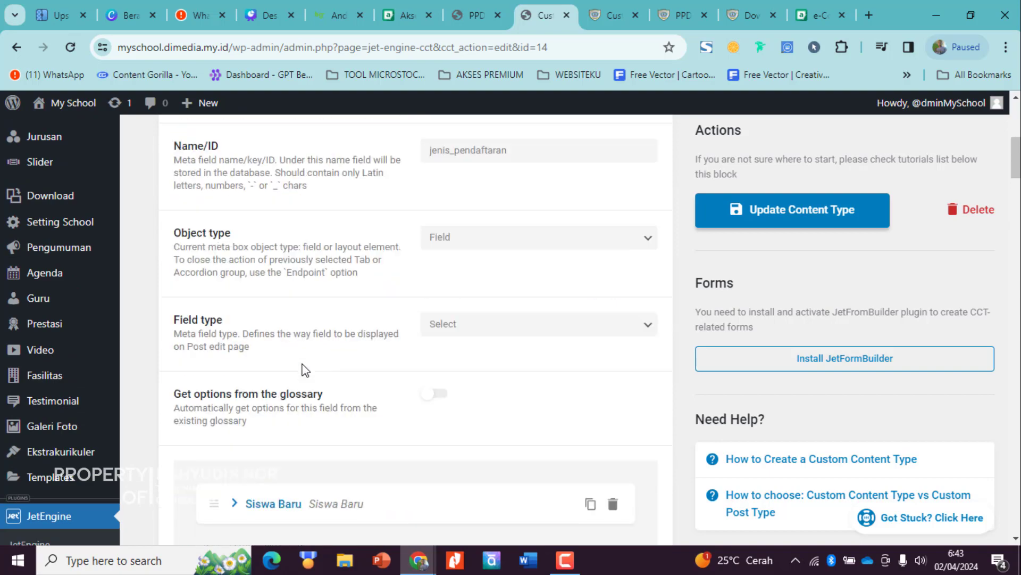
pyautogui.click(200, 420)
# Review the Registrasi Peserta Didik tab's object type and layout settings.
pyautogui.click(222, 357)
pyautogui.scroll(-8, 499, 304)
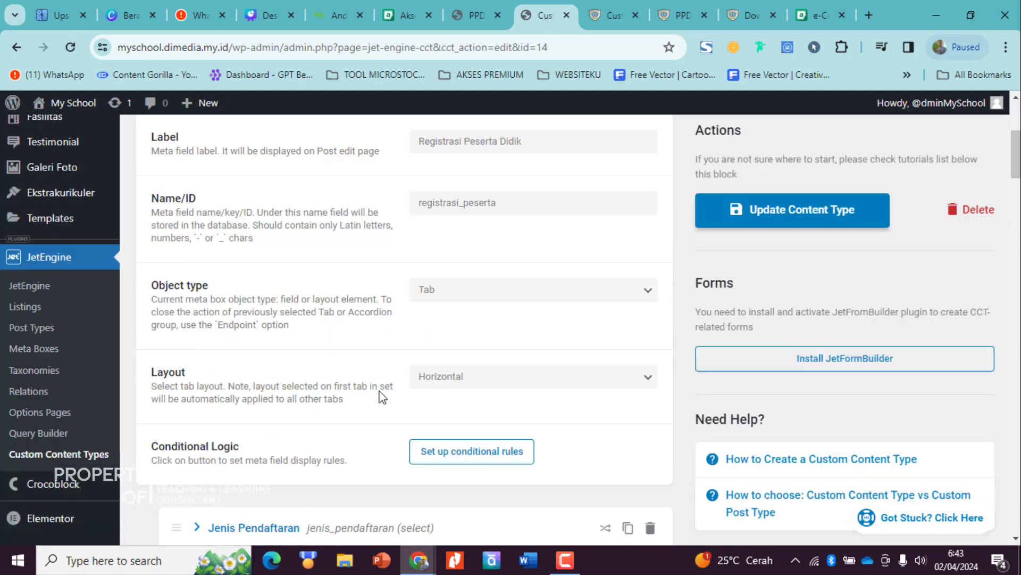
pyautogui.scroll(6, 495, 299)
pyautogui.click(176, 205)
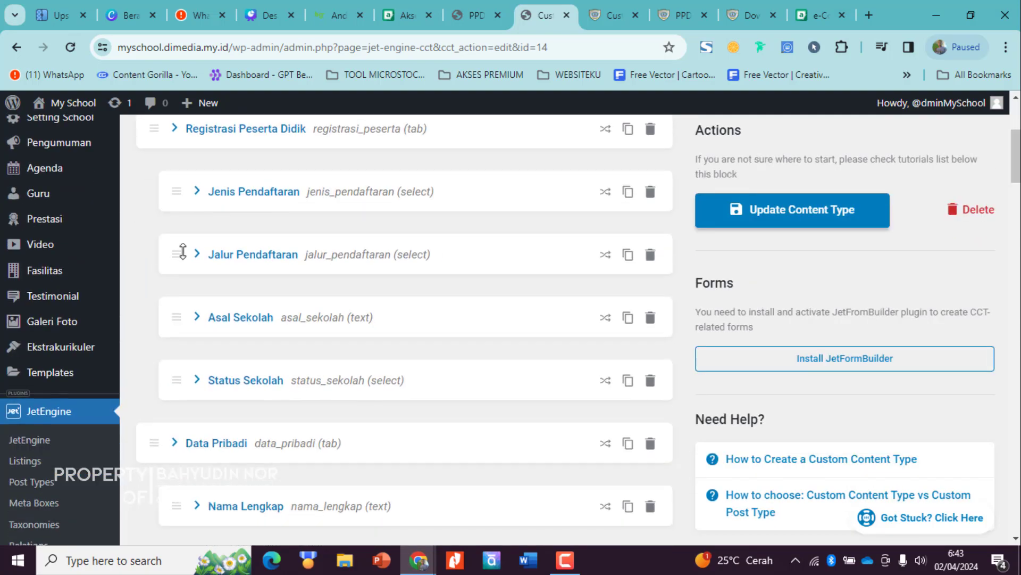
# Set the Jalur Pendaftaran field's width to 50% and make the field required.
pyautogui.click(194, 253)
pyautogui.scroll(-14, 379, 353)
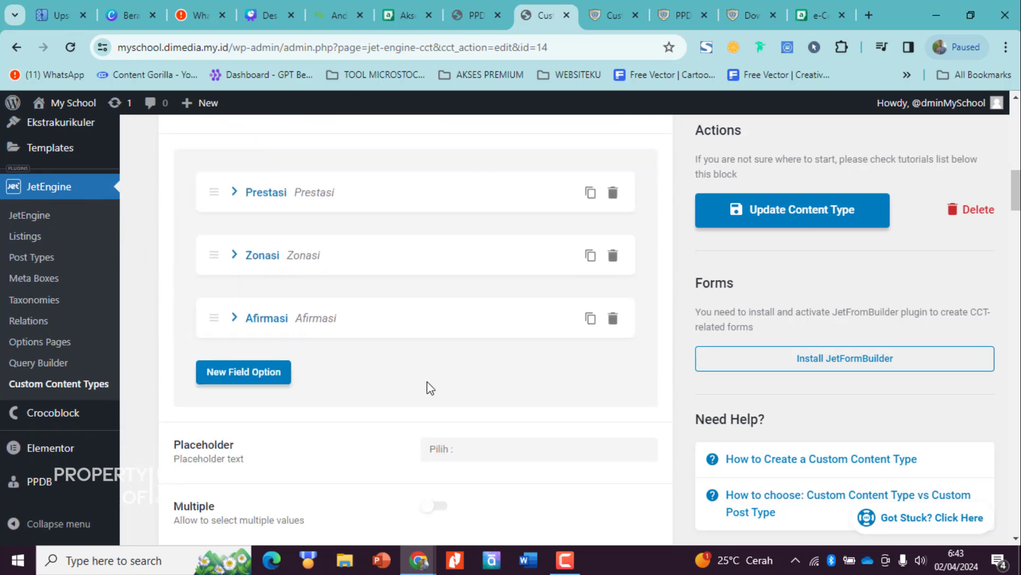
pyautogui.scroll(-2, 484, 360)
pyautogui.click(476, 347)
pyautogui.click(456, 400)
pyautogui.scroll(-3, 462, 356)
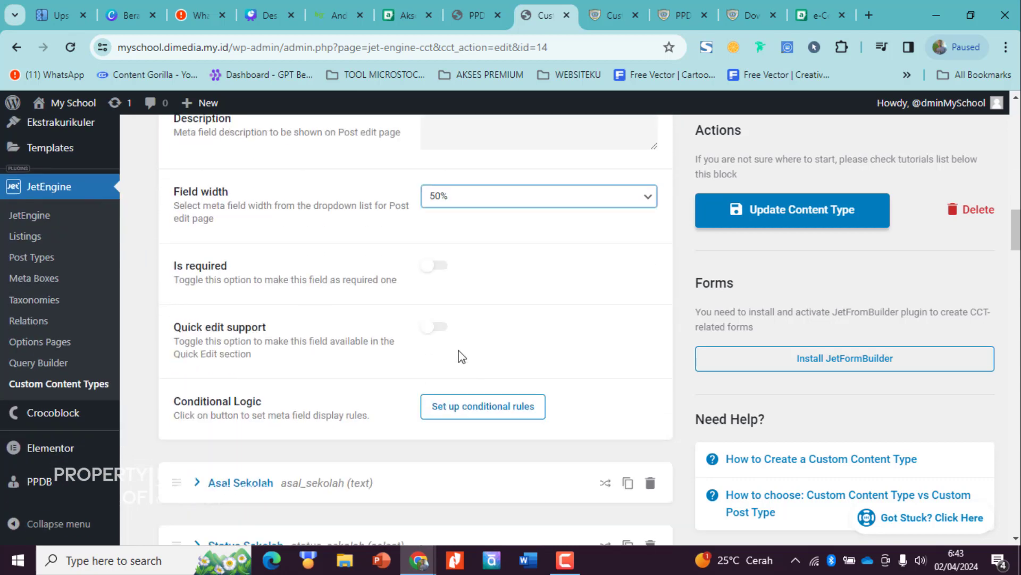
pyautogui.click(432, 268)
pyautogui.scroll(10, 284, 366)
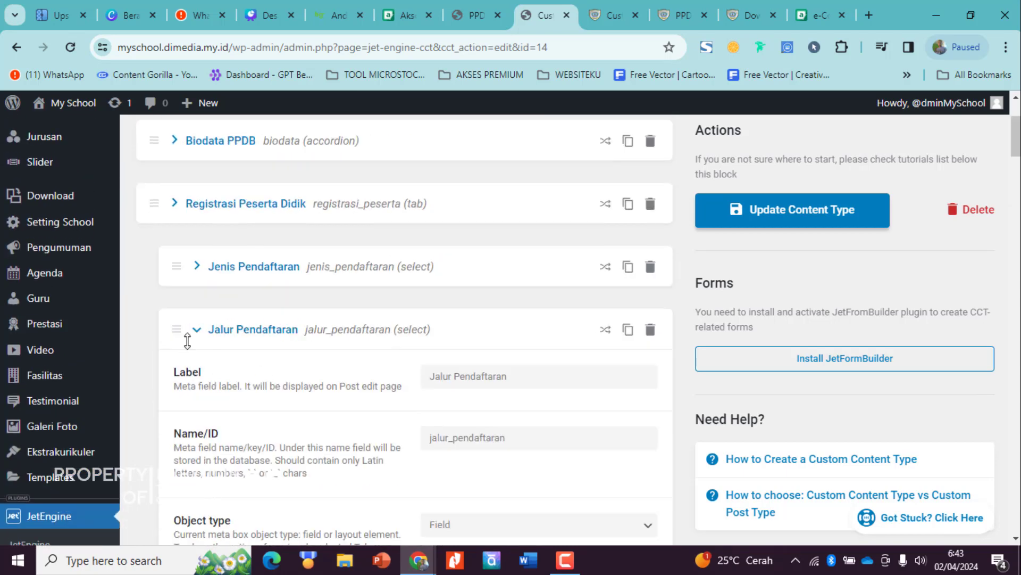
pyautogui.click(198, 333)
# Set the Asal Sekolah field's width to 50% and make the field required.
pyautogui.click(233, 403)
pyautogui.scroll(-7, 487, 325)
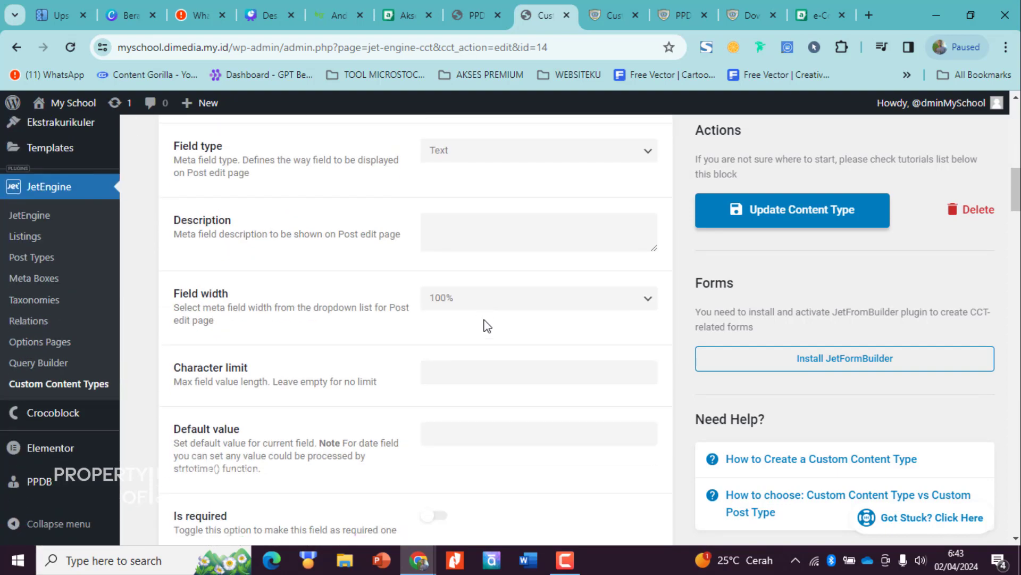
pyautogui.click(460, 352)
pyautogui.scroll(-6, 462, 352)
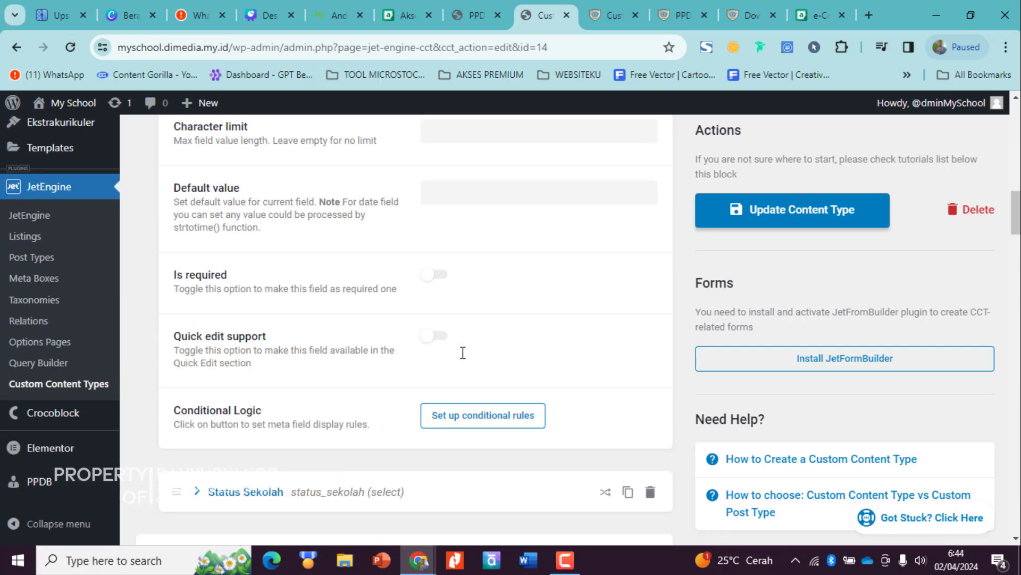
pyautogui.click(432, 217)
pyautogui.scroll(12, 353, 326)
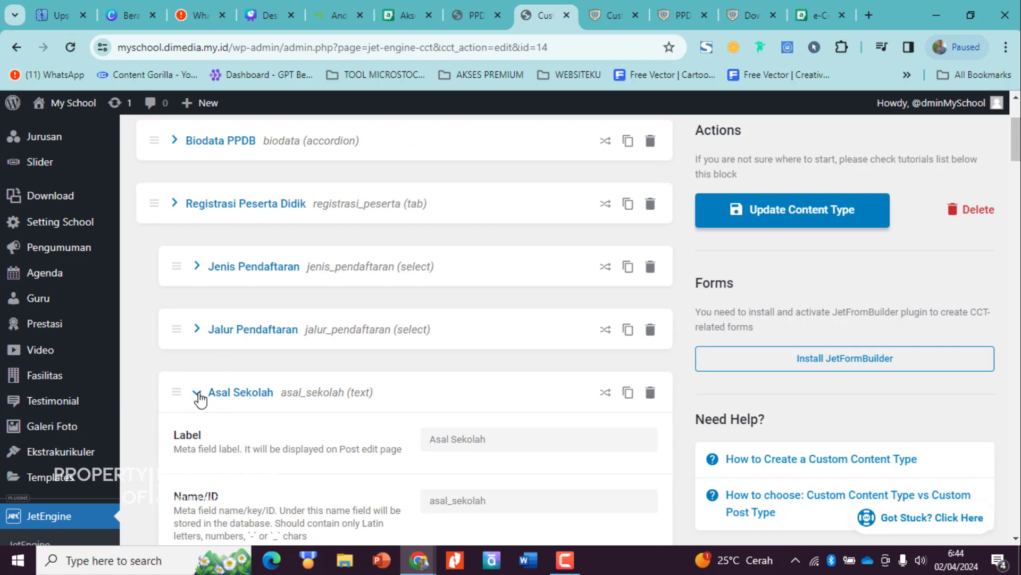
pyautogui.click(198, 394)
# Change the Status Sekolah field's width to match the other Registrasi Peserta Didik fields and collapse its settings.
pyautogui.scroll(-3, 254, 416)
pyautogui.click(253, 309)
pyautogui.scroll(-3, 505, 338)
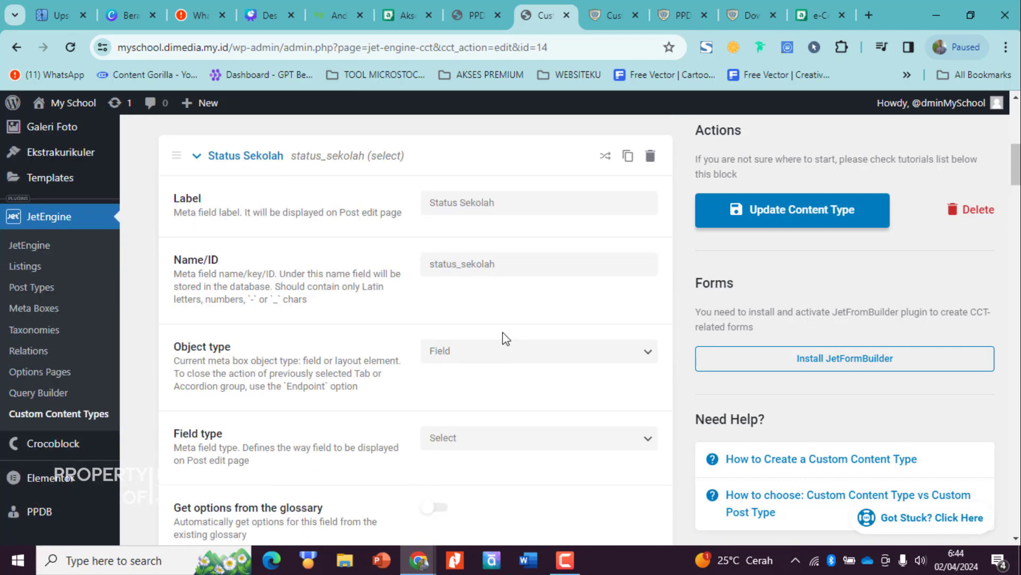
pyautogui.scroll(-12, 506, 277)
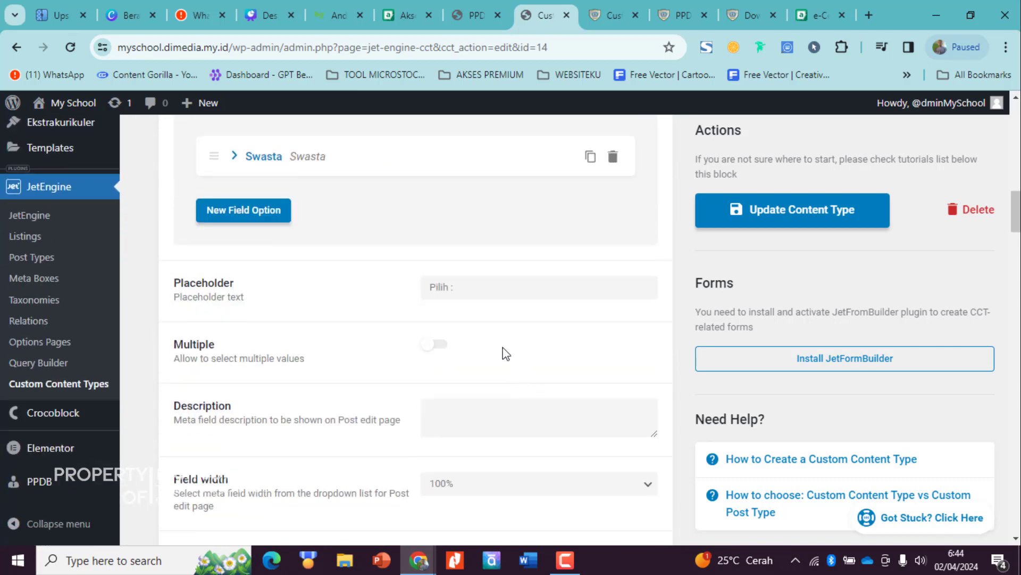
pyautogui.click(454, 261)
pyautogui.scroll(-3, 459, 345)
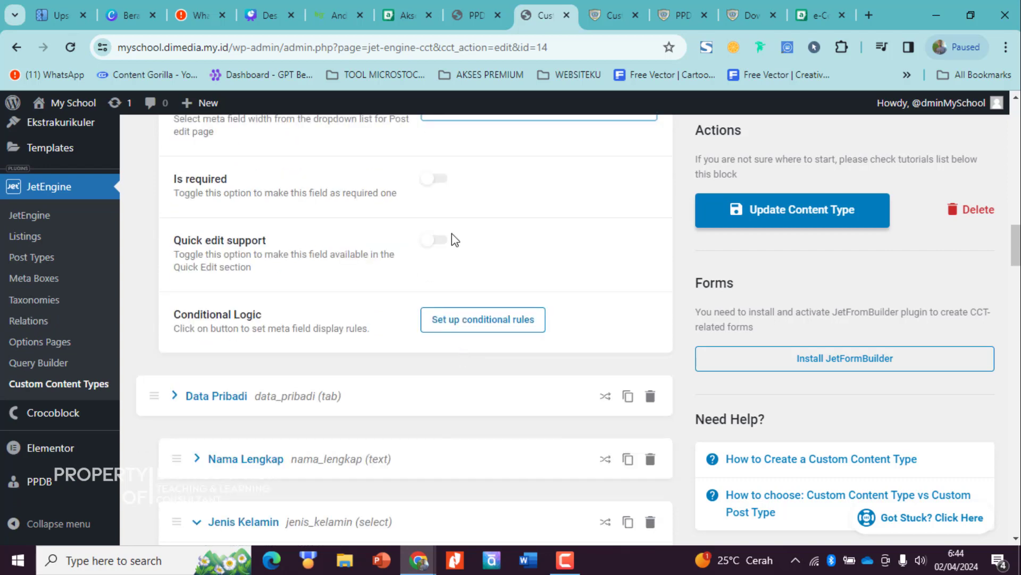
pyautogui.scroll(8, 488, 298)
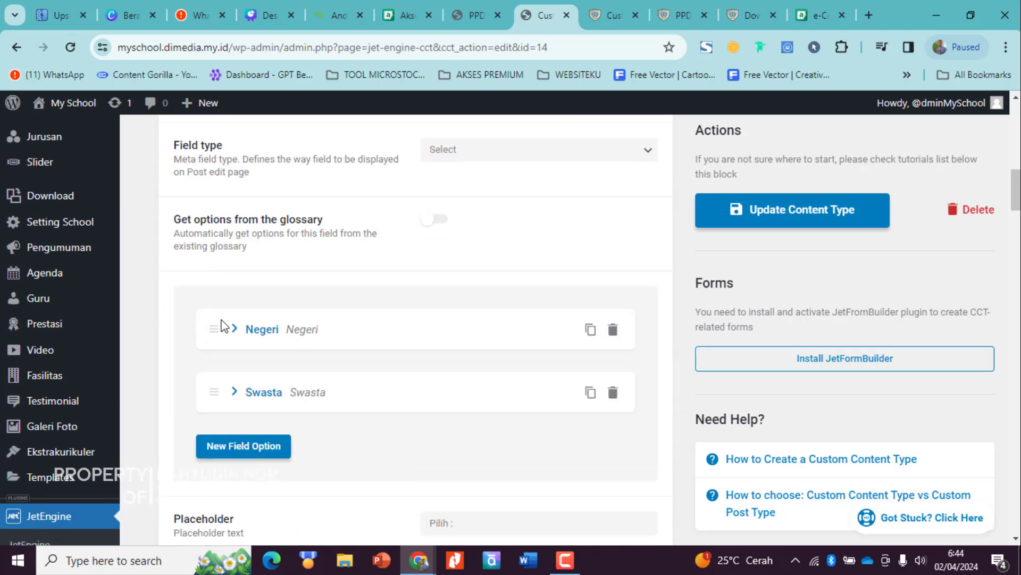
pyautogui.click(221, 319)
# Check the Registrasi Peserta Didik fields on the new site's PPDB Add Item form against the editor's field list.
pyautogui.scroll(-1, 276, 208)
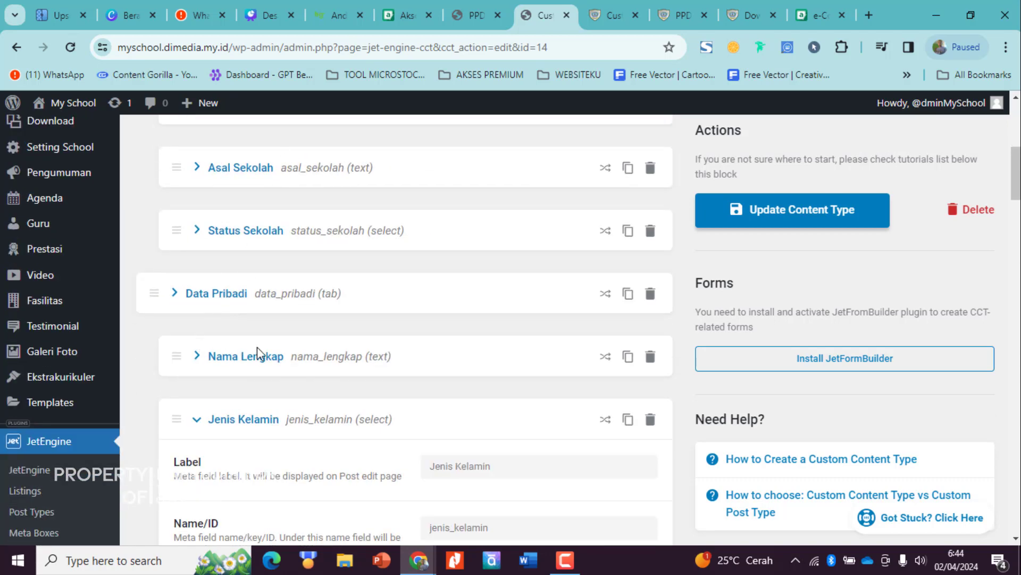
pyautogui.scroll(5, 309, 310)
pyautogui.scroll(-4, 308, 311)
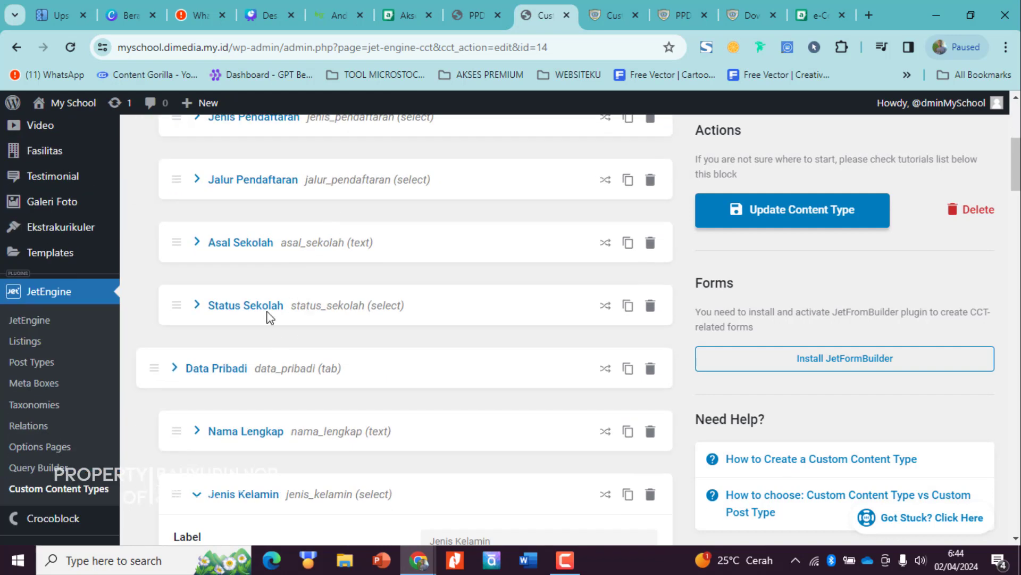
pyautogui.scroll(-3, 270, 314)
pyautogui.scroll(3, 257, 250)
pyautogui.click(471, 15)
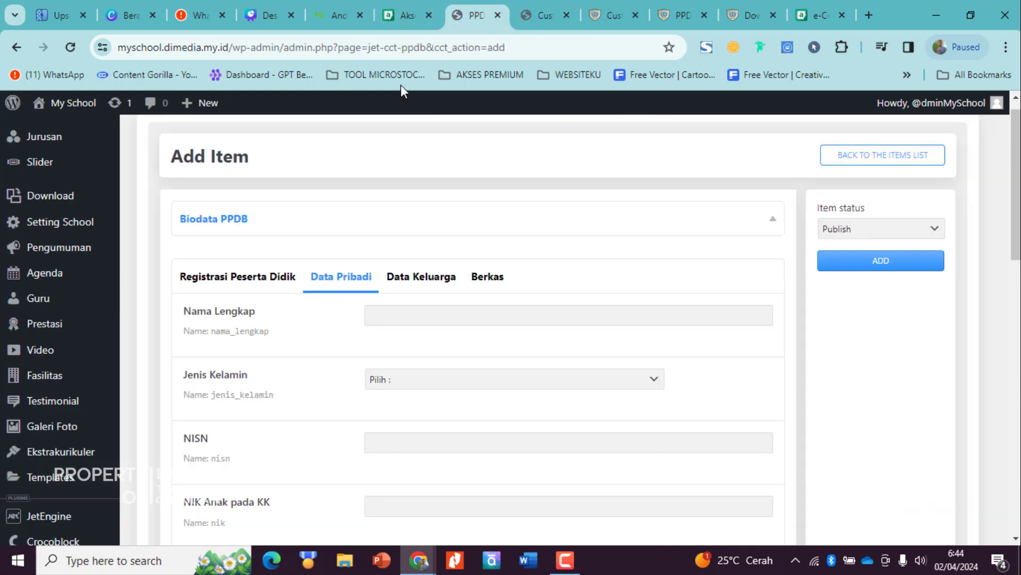
pyautogui.click(217, 276)
pyautogui.scroll(-6, 315, 344)
pyautogui.scroll(5, 459, 345)
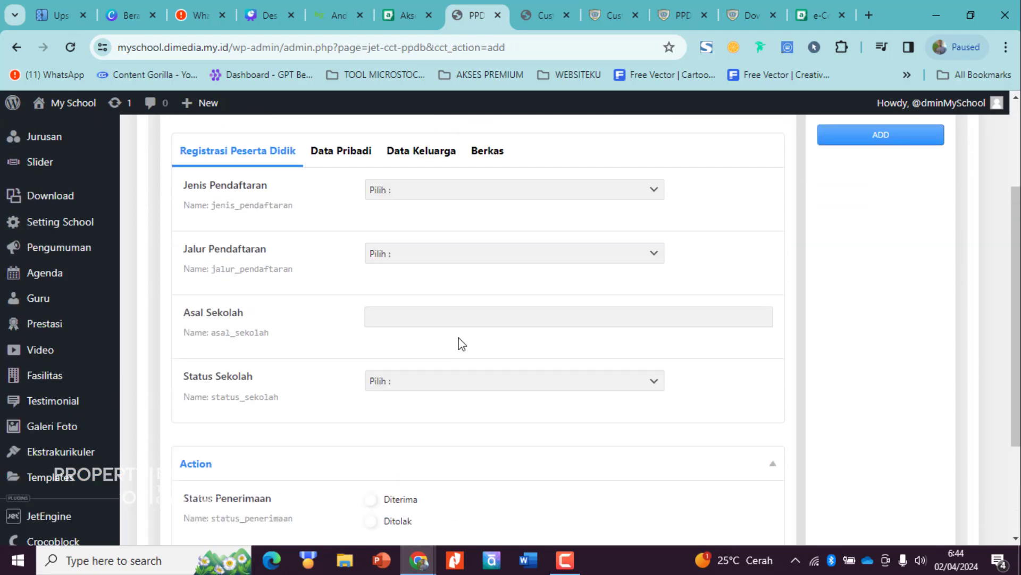
# Return to the PPDB content type editor, set the Jenis Pendaftaran field's width to 100% and collapse its settings.
pyautogui.click(540, 15)
pyautogui.scroll(5, 412, 284)
pyautogui.click(420, 325)
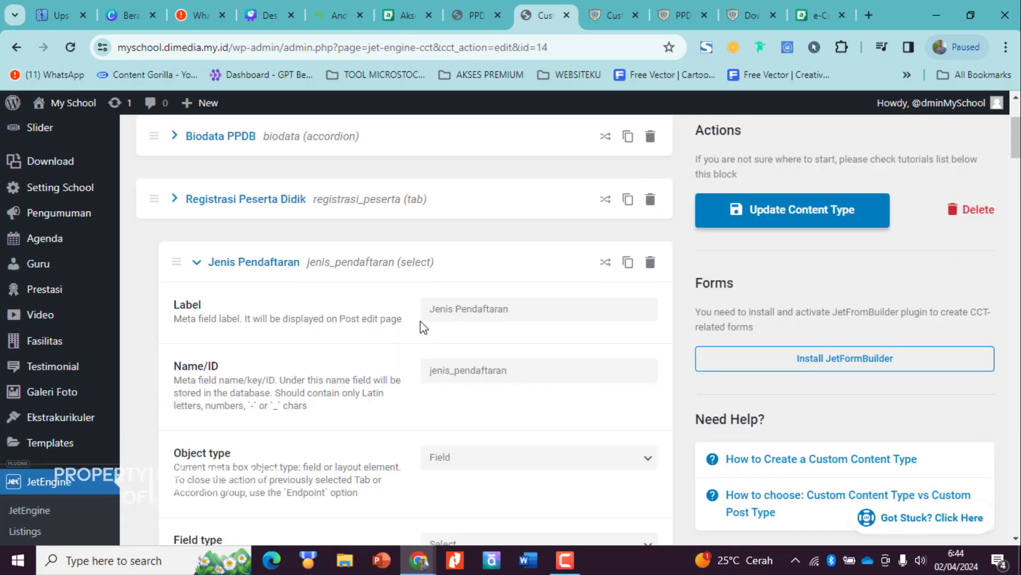
pyautogui.scroll(-5, 425, 336)
pyautogui.scroll(-4, 435, 346)
pyautogui.click(466, 369)
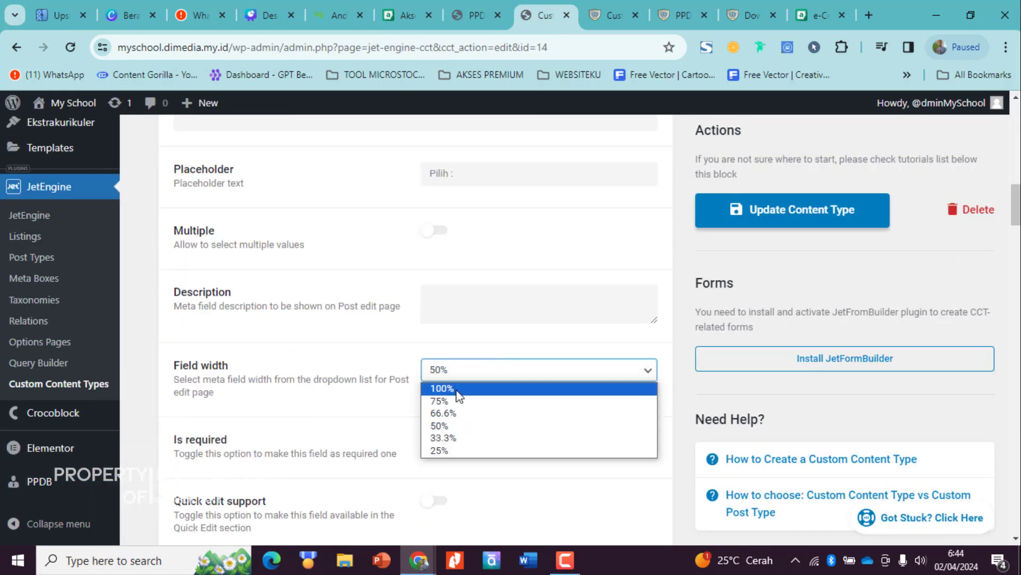
pyautogui.scroll(5, 346, 334)
pyautogui.scroll(8, 229, 219)
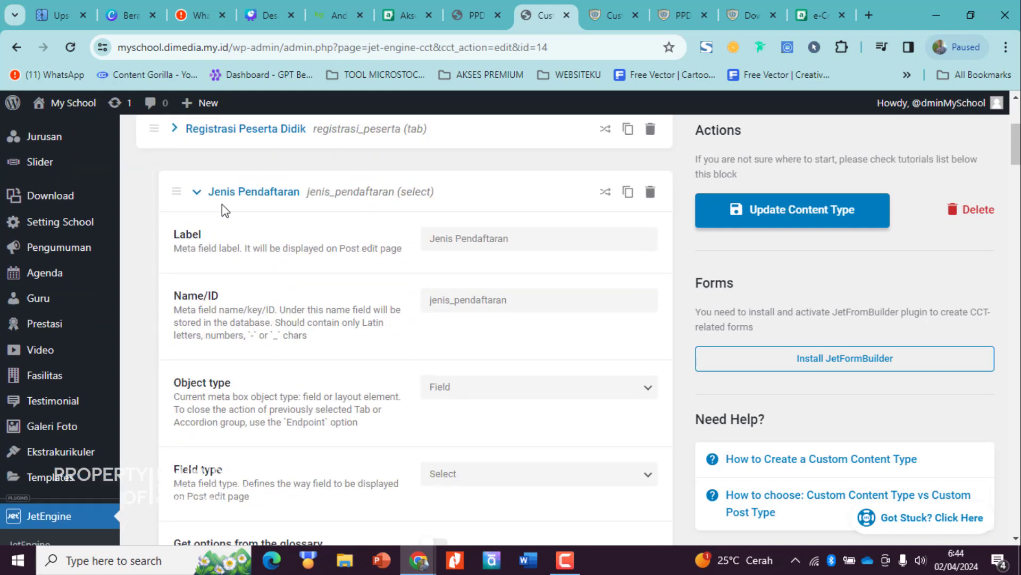
pyautogui.click(220, 192)
# Set the Jalur Pendaftaran field's width to 100% and collapse its settings.
pyautogui.click(224, 261)
pyautogui.scroll(-10, 468, 329)
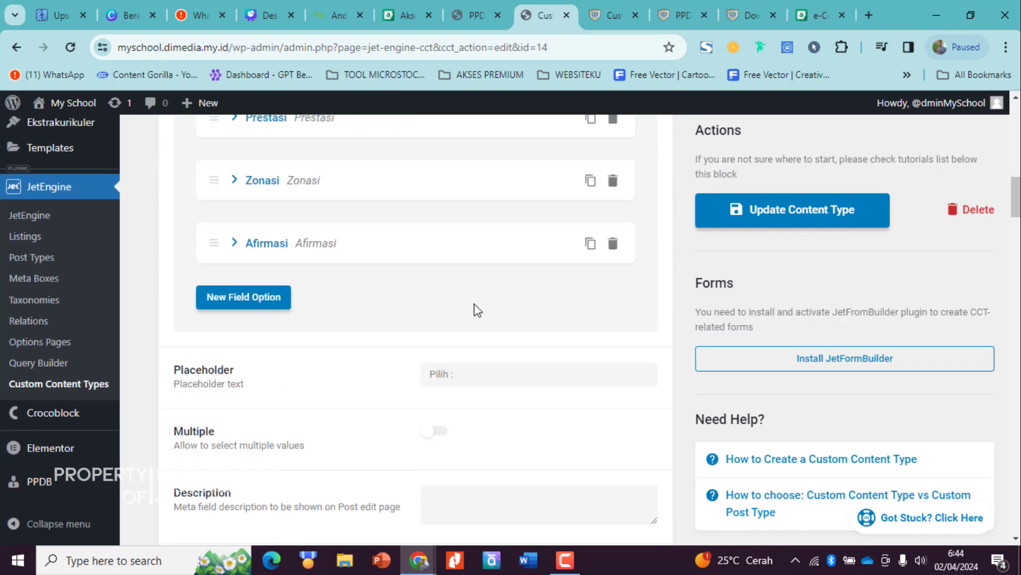
pyautogui.click(476, 351)
pyautogui.click(447, 364)
pyautogui.scroll(10, 266, 317)
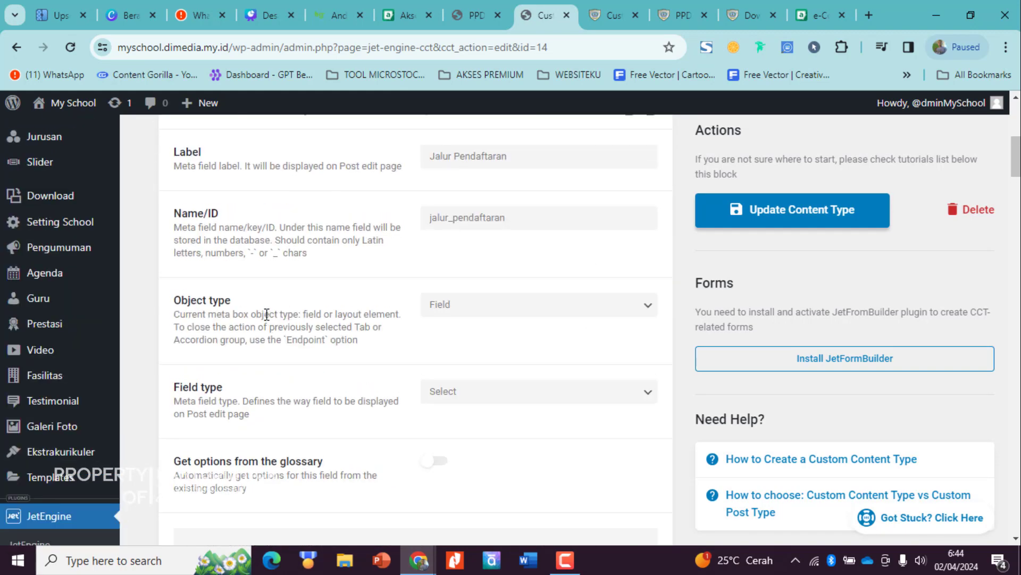
pyautogui.click(222, 331)
# Set the Asal Sekolah field's width to 100% and collapse its settings.
pyautogui.click(246, 395)
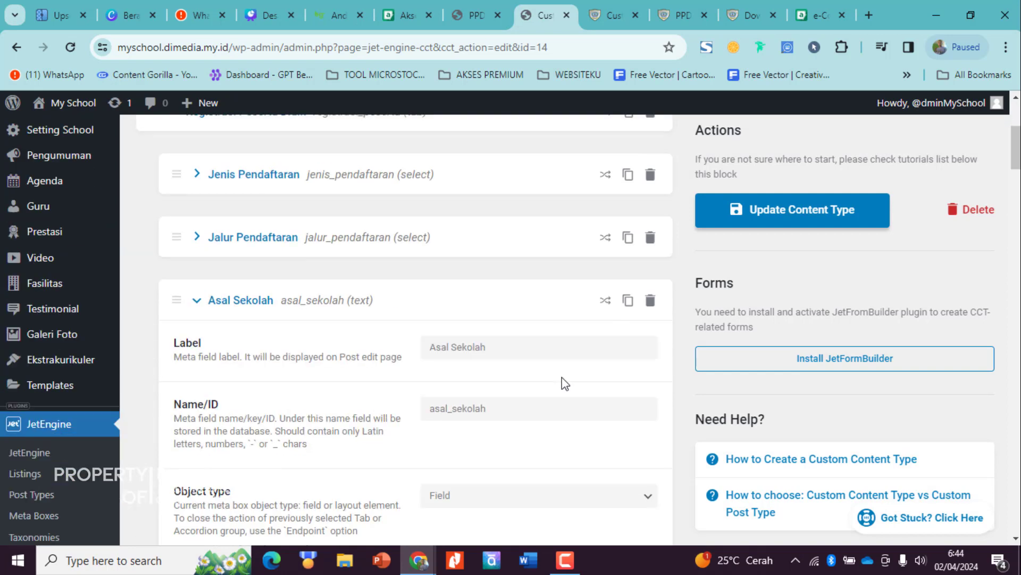
pyautogui.scroll(-8, 563, 381)
pyautogui.click(532, 302)
pyautogui.click(492, 308)
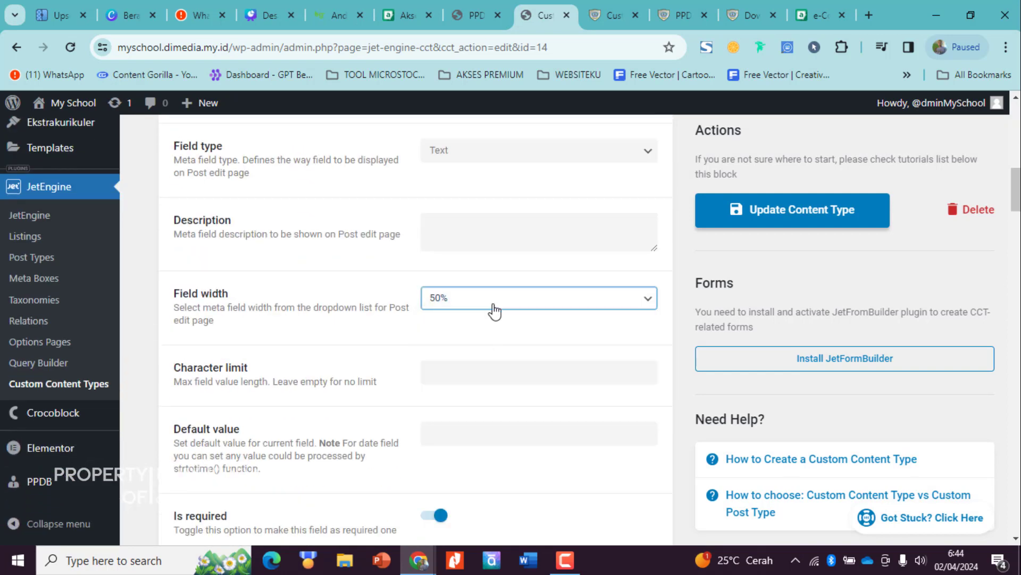
pyautogui.click(492, 308)
pyautogui.click(489, 316)
pyautogui.scroll(8, 373, 351)
pyautogui.click(234, 391)
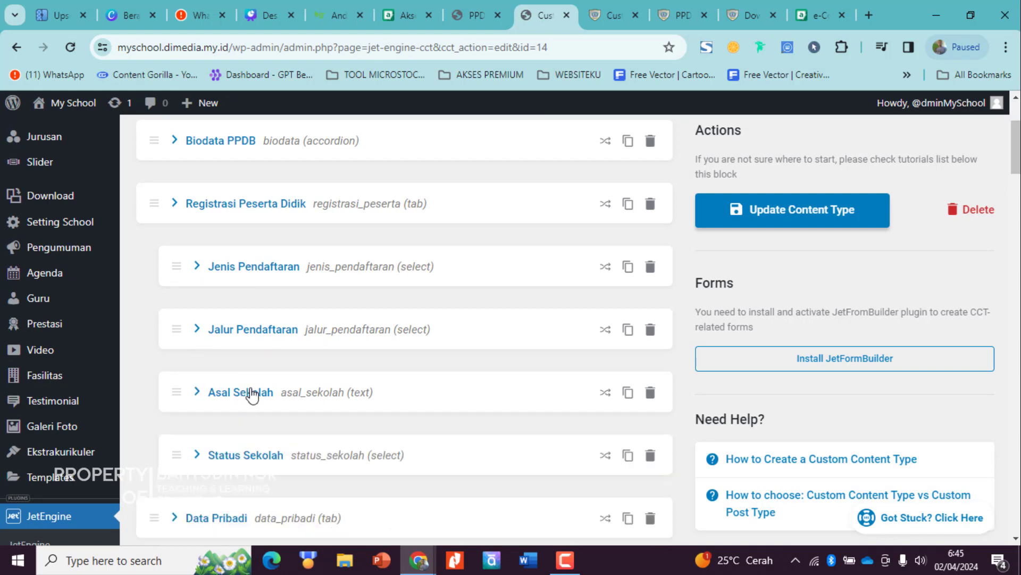
# Set the Status Sekolah field's width to 100% and collapse its settings.
pyautogui.scroll(-1, 250, 383)
pyautogui.click(257, 380)
pyautogui.scroll(-5, 633, 372)
pyautogui.scroll(-10, 496, 217)
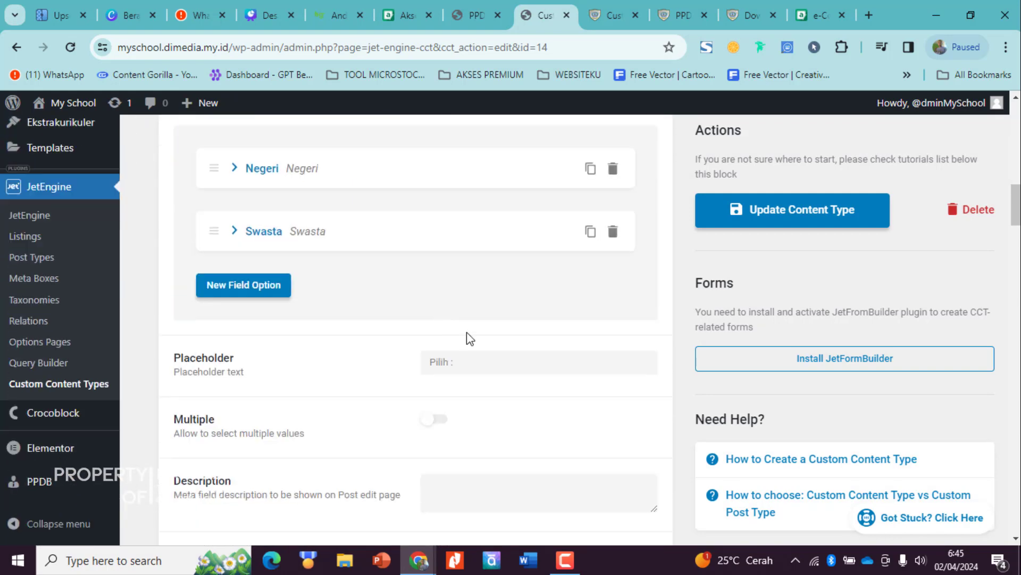
pyautogui.click(502, 334)
pyautogui.click(503, 334)
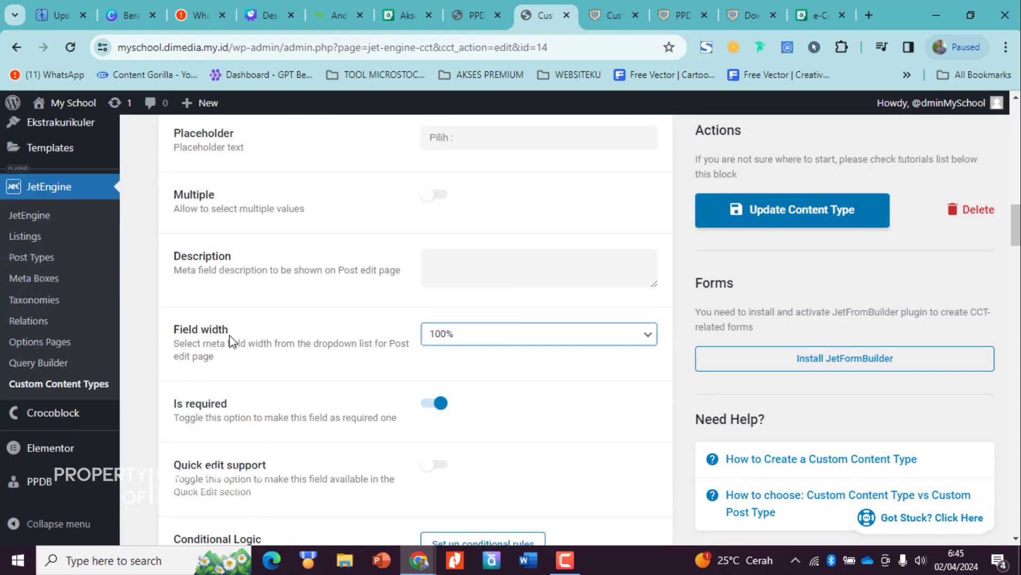
pyautogui.scroll(10, 233, 341)
pyautogui.click(247, 316)
# Check the Nama Lengkap field's settings under Data Pribadi, including its required option, and collapse them.
pyautogui.scroll(-3, 266, 319)
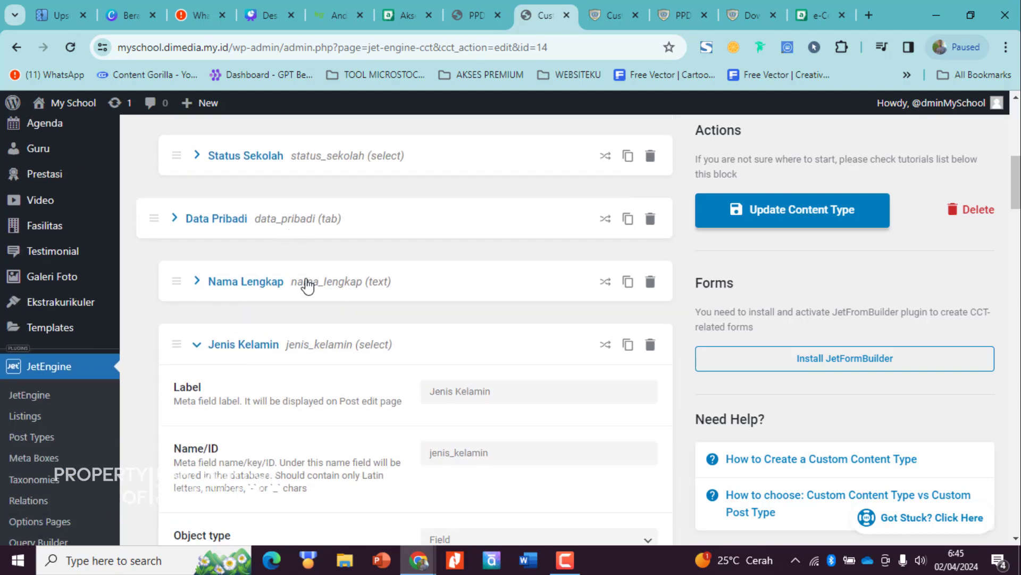
pyautogui.click(307, 286)
pyautogui.scroll(-10, 419, 326)
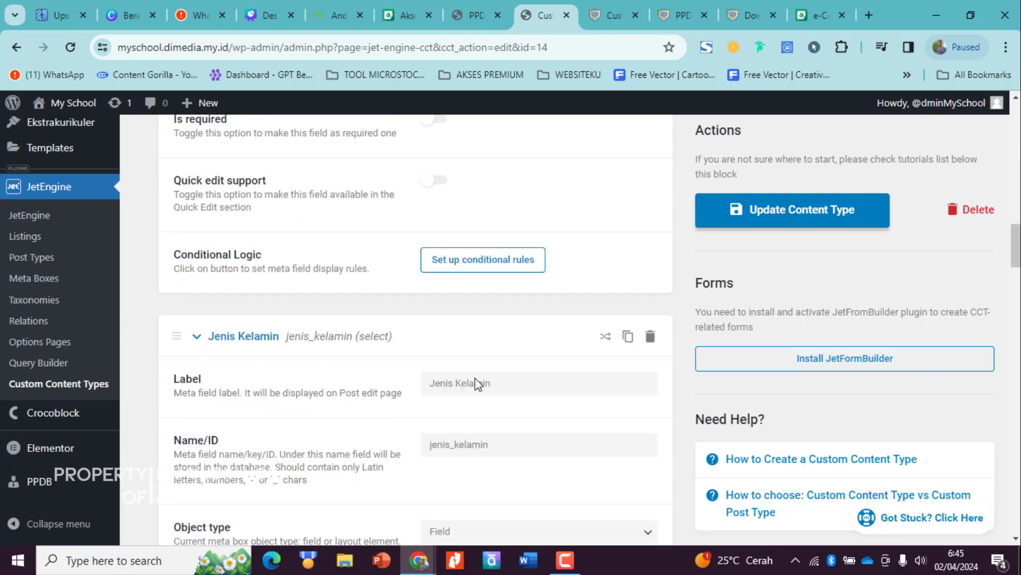
pyautogui.scroll(3, 381, 341)
pyautogui.scroll(10, 437, 365)
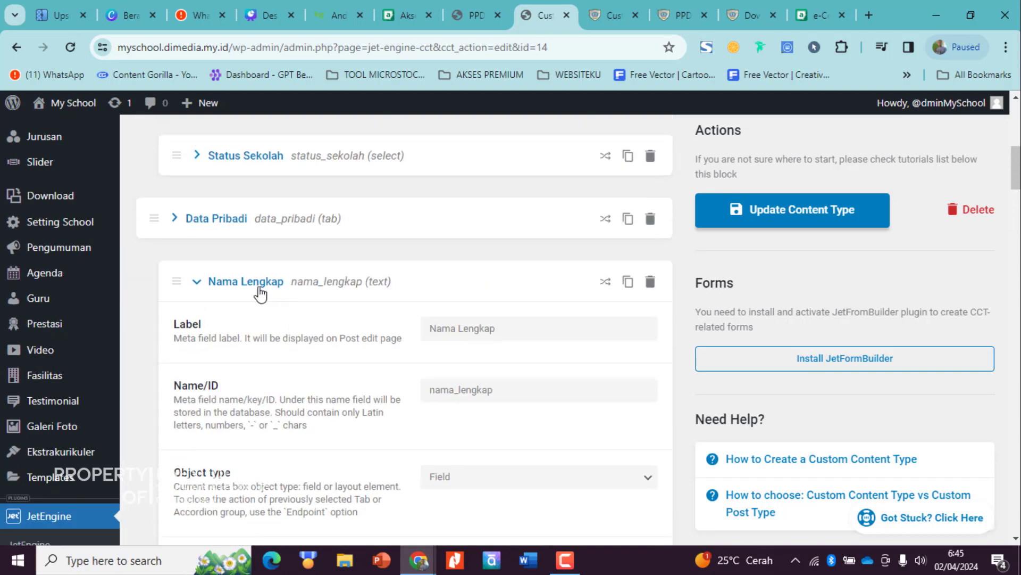
pyautogui.click(246, 282)
# Set the Jenis Kelamin field's width to 50% and collapse its settings.
pyautogui.click(258, 346)
pyautogui.click(257, 346)
pyautogui.scroll(-10, 463, 372)
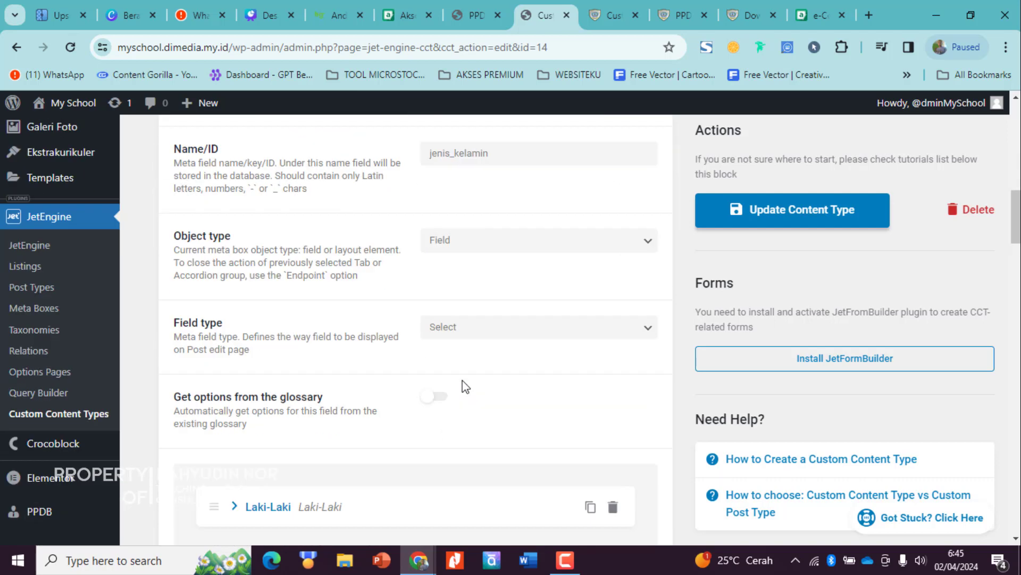
pyautogui.scroll(-3, 472, 352)
pyautogui.click(490, 299)
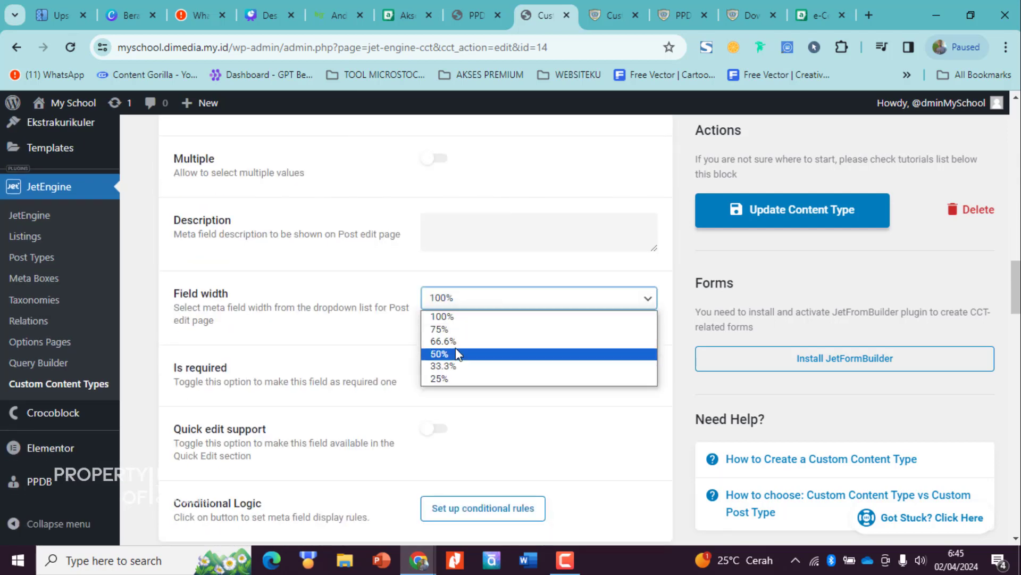
pyautogui.click(449, 353)
pyautogui.scroll(12, 451, 374)
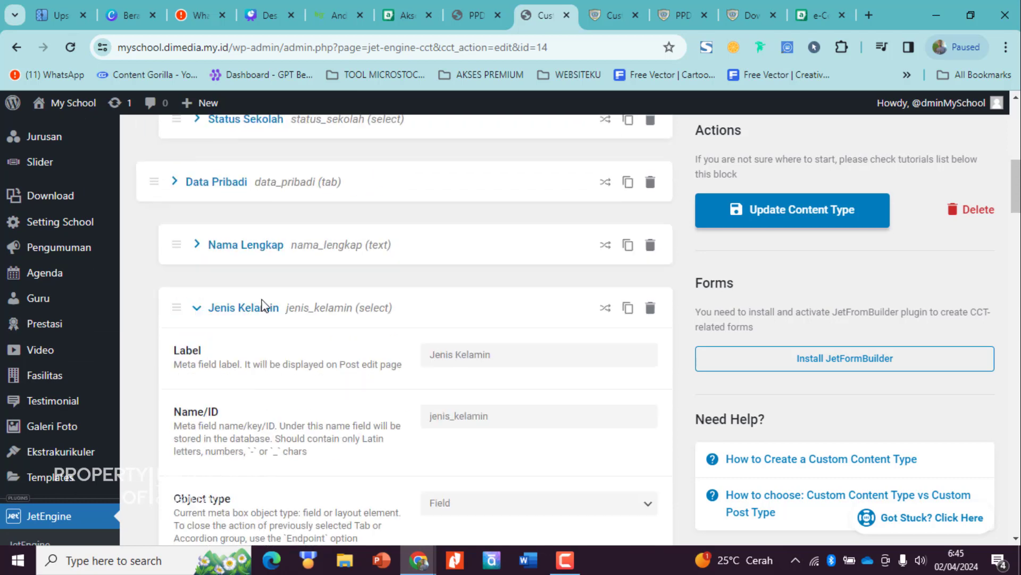
pyautogui.scroll(-2, 234, 319)
pyautogui.click(217, 273)
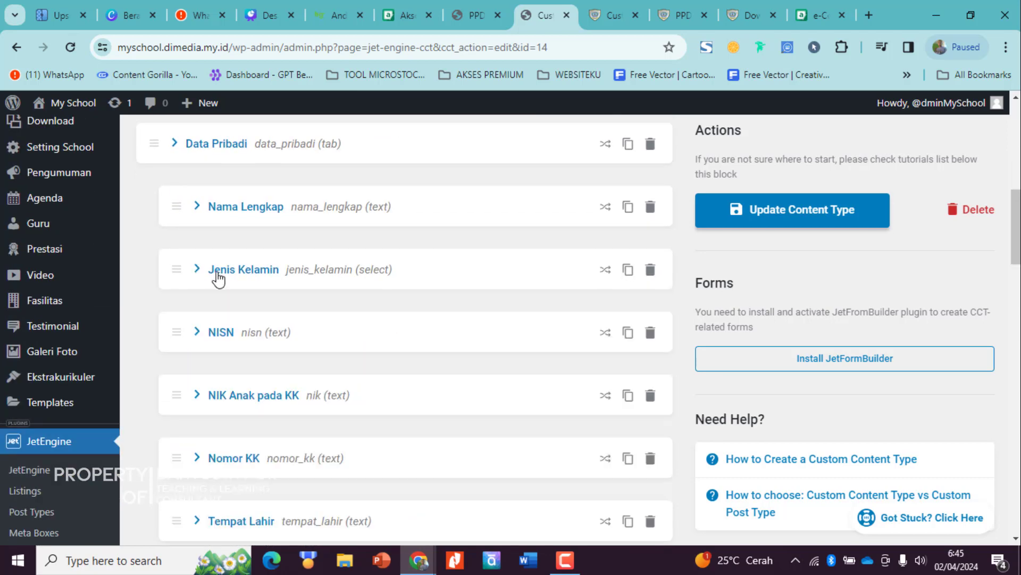
# Set the NISN field's width to 50% and collapse its settings.
pyautogui.click(216, 340)
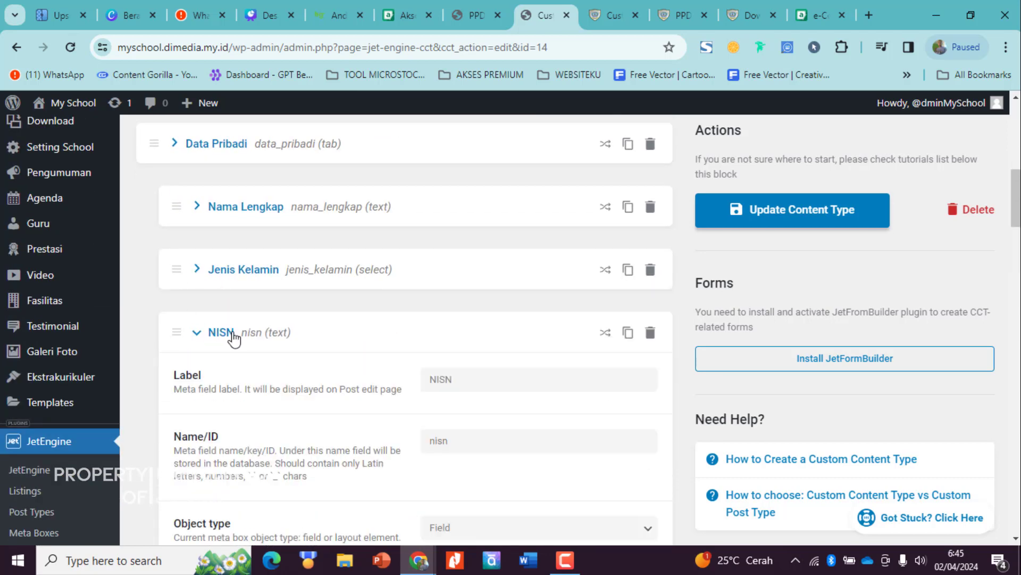
pyautogui.scroll(-8, 486, 452)
pyautogui.scroll(-3, 544, 353)
pyautogui.click(585, 237)
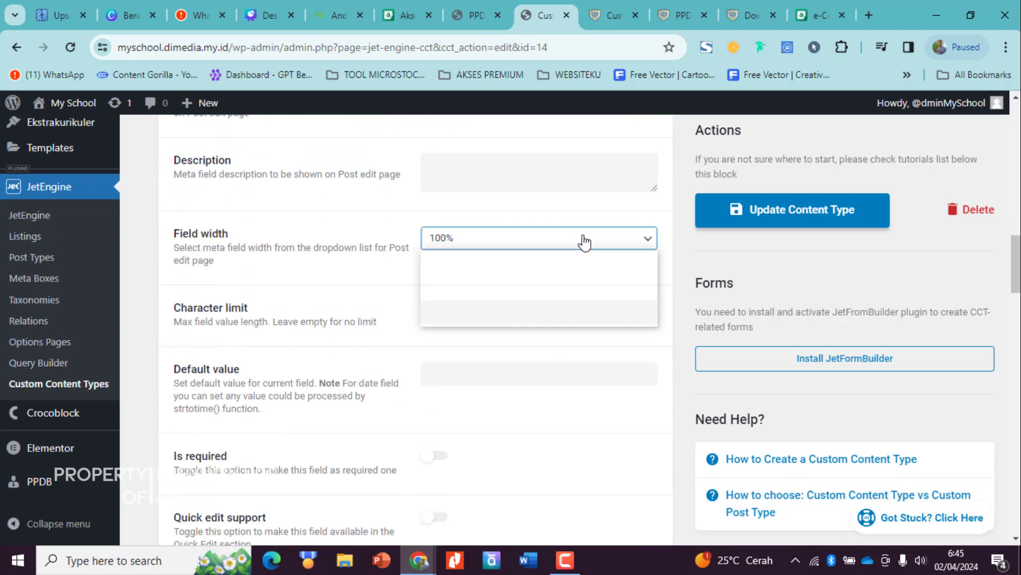
pyautogui.click(479, 292)
pyautogui.scroll(-4, 440, 244)
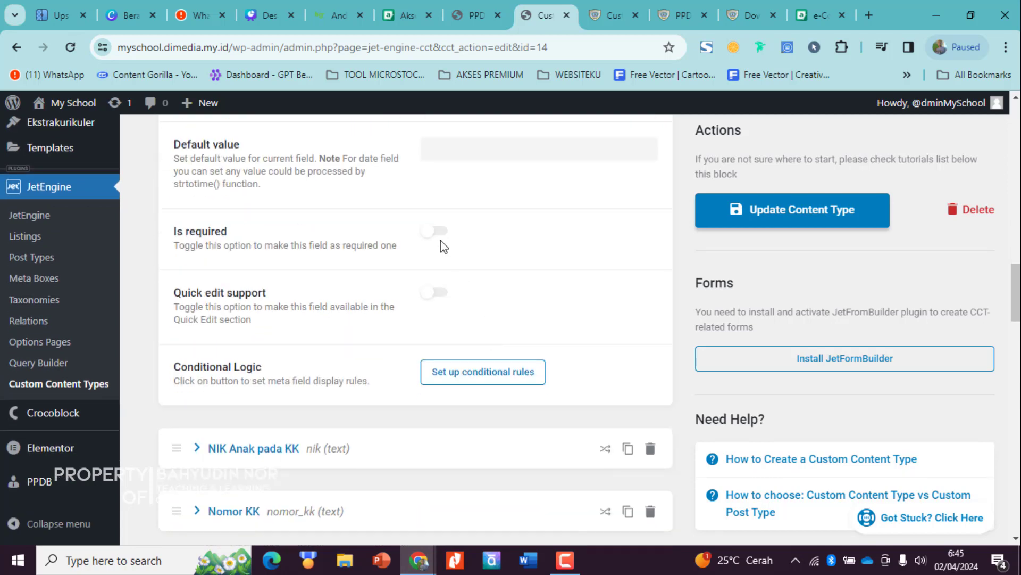
pyautogui.scroll(14, 258, 304)
pyautogui.click(220, 332)
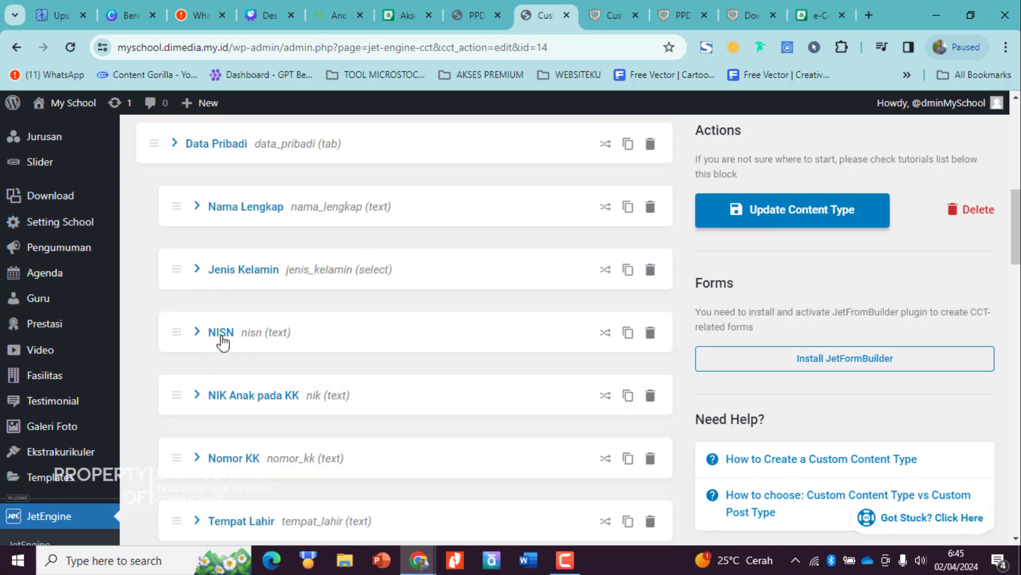
# Set the NIK Anak pada KK field's width to 50%, make the field required and collapse its settings.
pyautogui.scroll(-2, 237, 333)
pyautogui.click(237, 326)
pyautogui.scroll(-8, 450, 311)
pyautogui.click(451, 312)
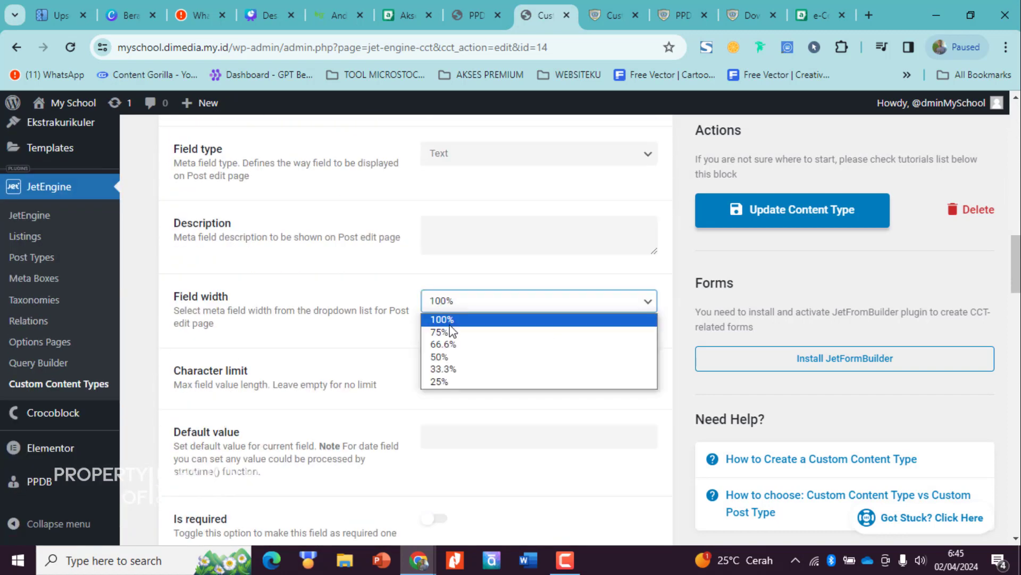
pyautogui.scroll(-4, 449, 365)
pyautogui.scroll(6, 246, 296)
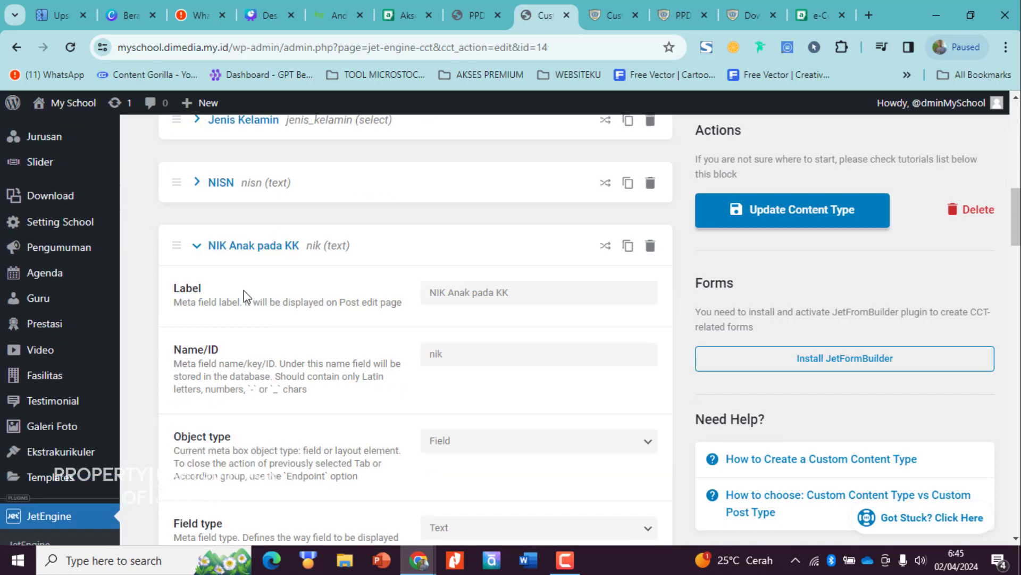
pyautogui.click(205, 248)
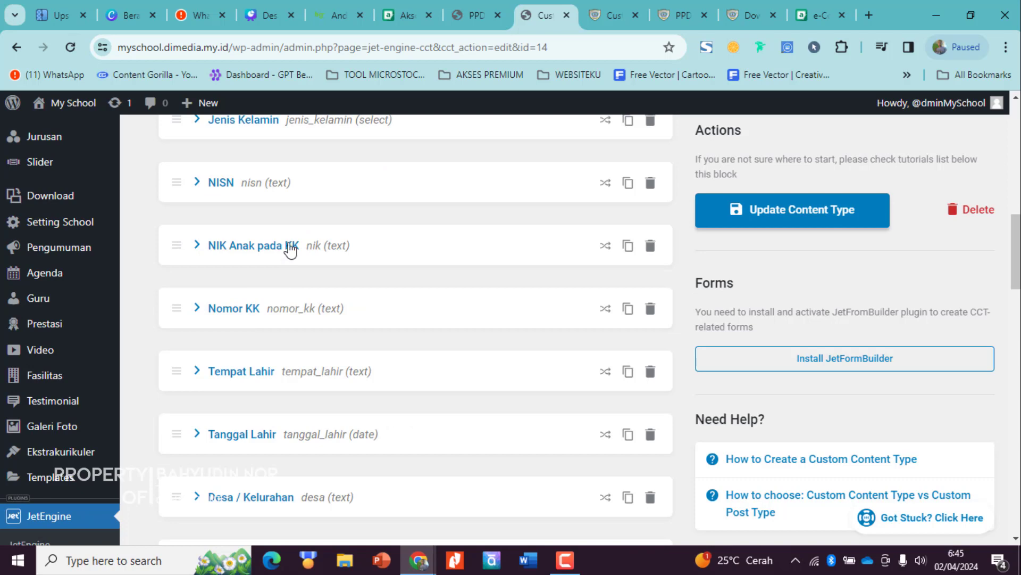
# Set the Nomor KK field's width to 50% and collapse its settings.
pyautogui.click(246, 311)
pyautogui.scroll(-12, 474, 320)
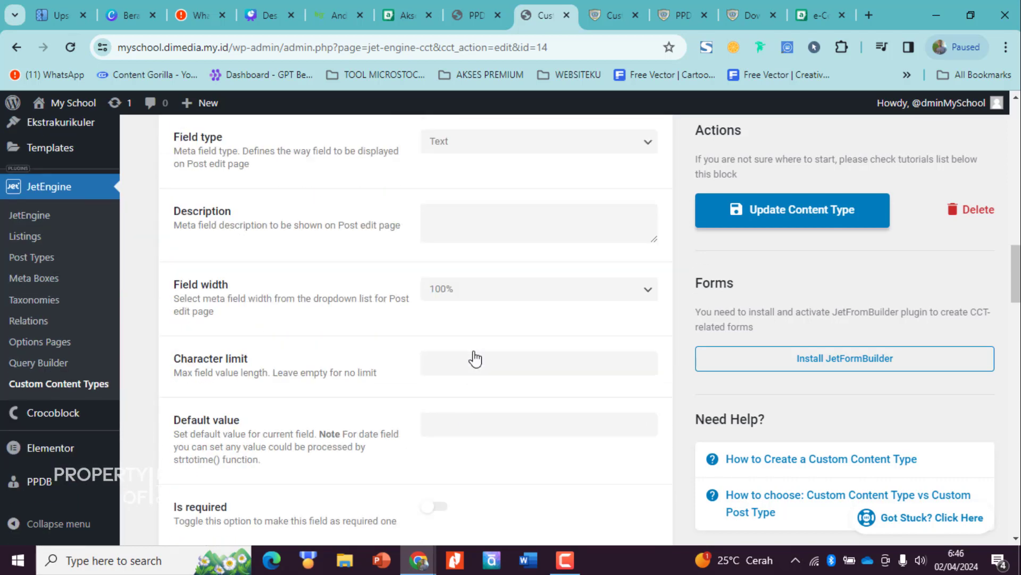
pyautogui.click(485, 146)
pyautogui.click(455, 195)
pyautogui.scroll(-6, 469, 353)
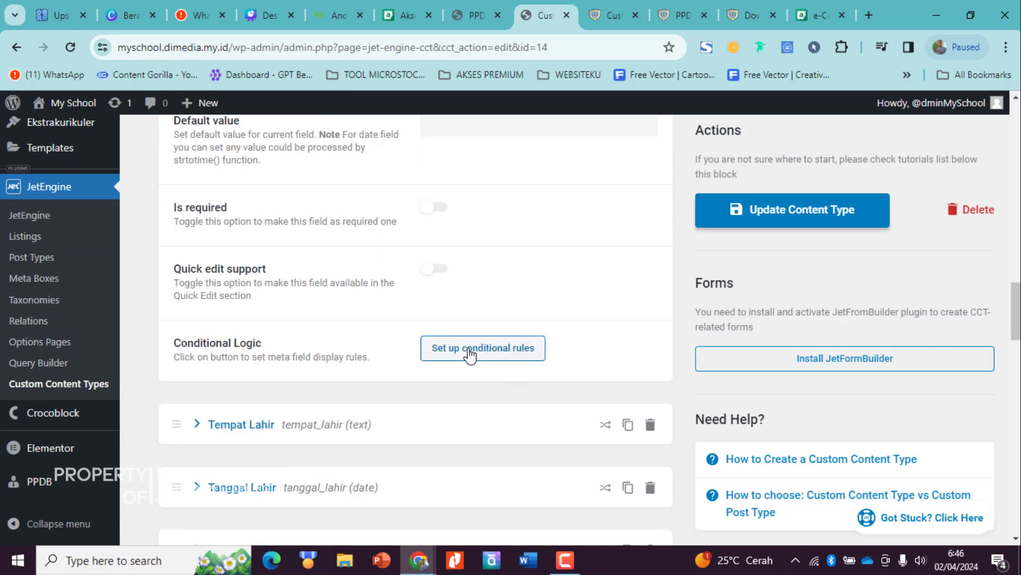
pyautogui.scroll(5, 447, 373)
pyautogui.scroll(12, 443, 325)
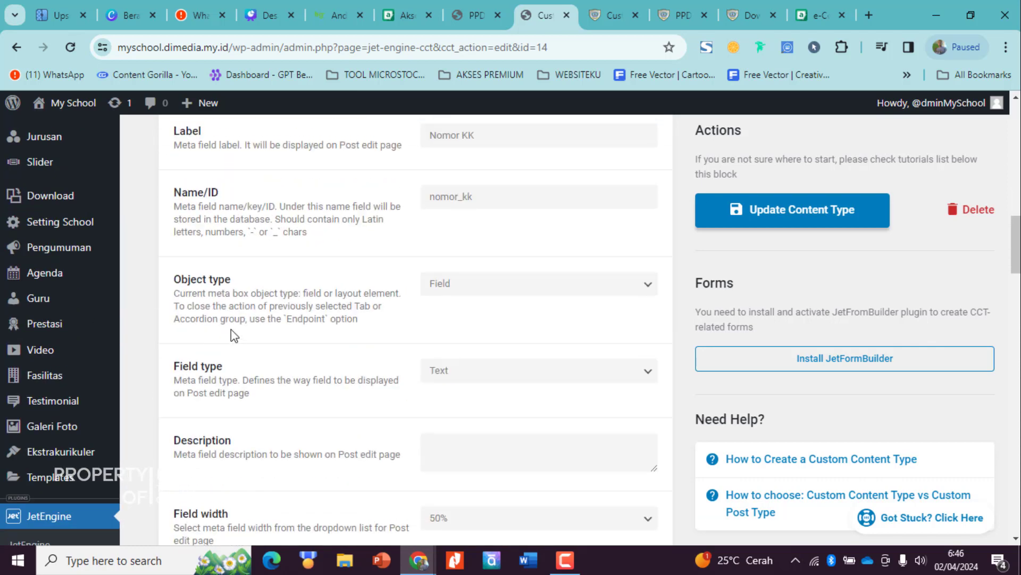
pyautogui.click(205, 317)
# Change the Nama Lengkap field's label to "Nama Lengkap Anda" and collapse its settings.
pyautogui.scroll(3, 319, 244)
pyautogui.scroll(1, 320, 243)
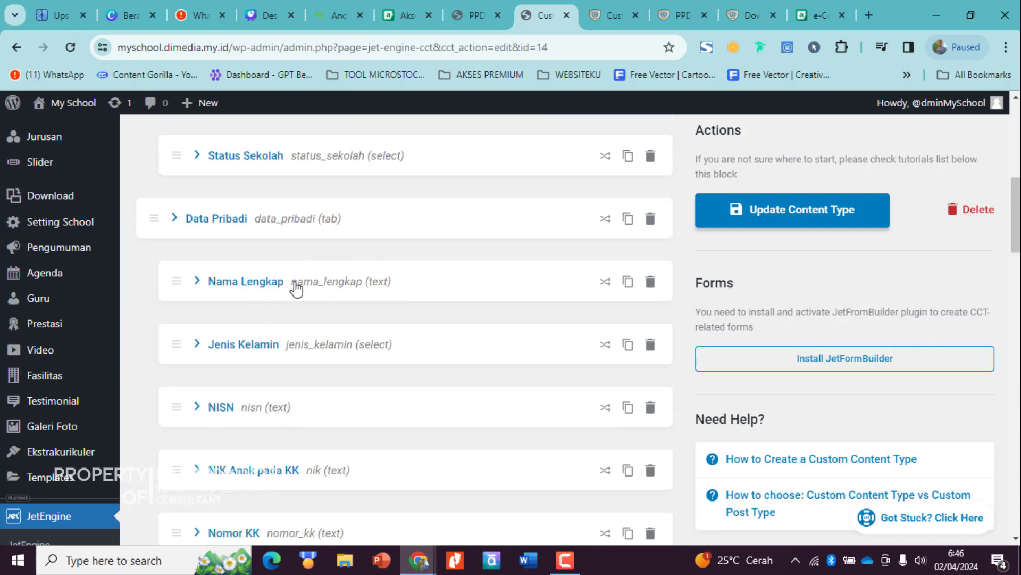
pyautogui.click(365, 281)
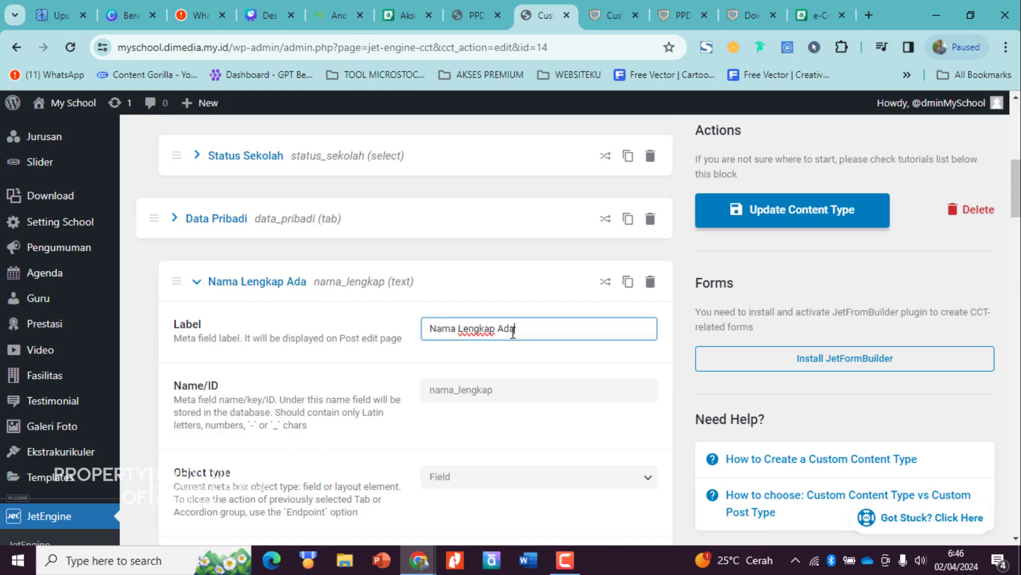
pyautogui.click(198, 282)
# Review the field width and required settings of the NISN, NIK Anak pada KK and Nomor KK fields.
pyautogui.scroll(-1, 219, 346)
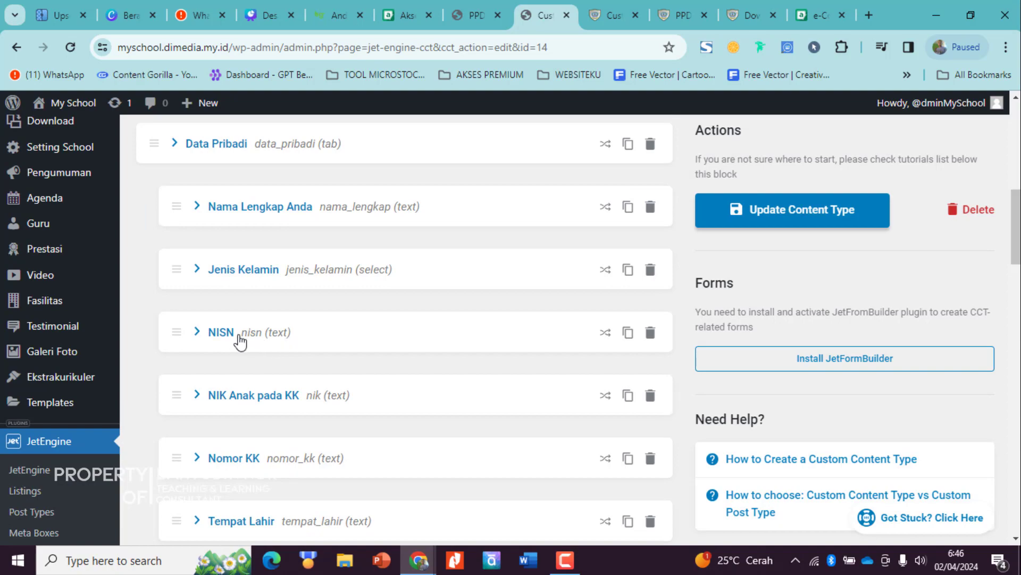
pyautogui.click(240, 340)
pyautogui.scroll(-6, 477, 361)
pyautogui.scroll(7, 497, 365)
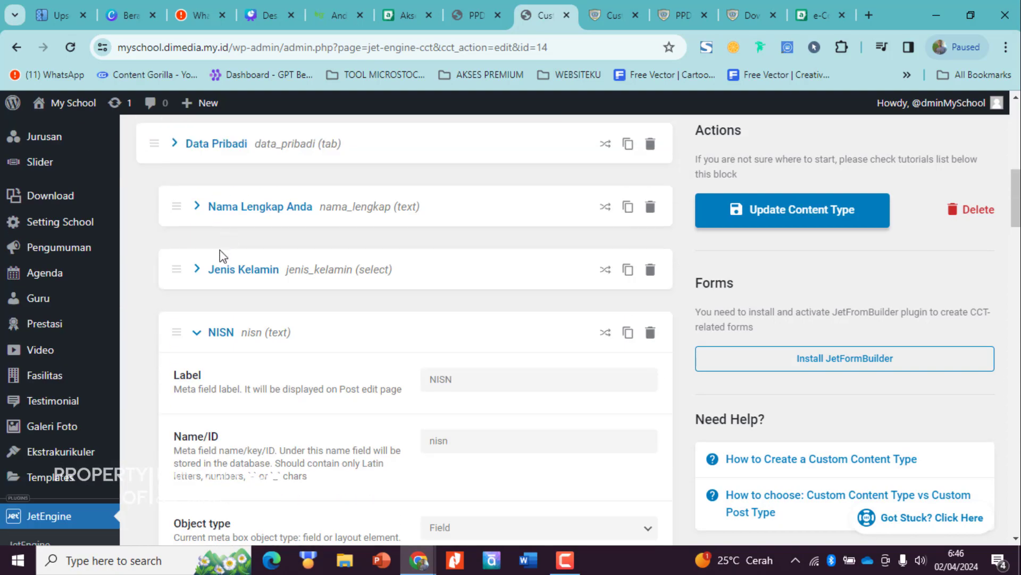
pyautogui.scroll(-10, 432, 362)
pyautogui.scroll(8, 433, 369)
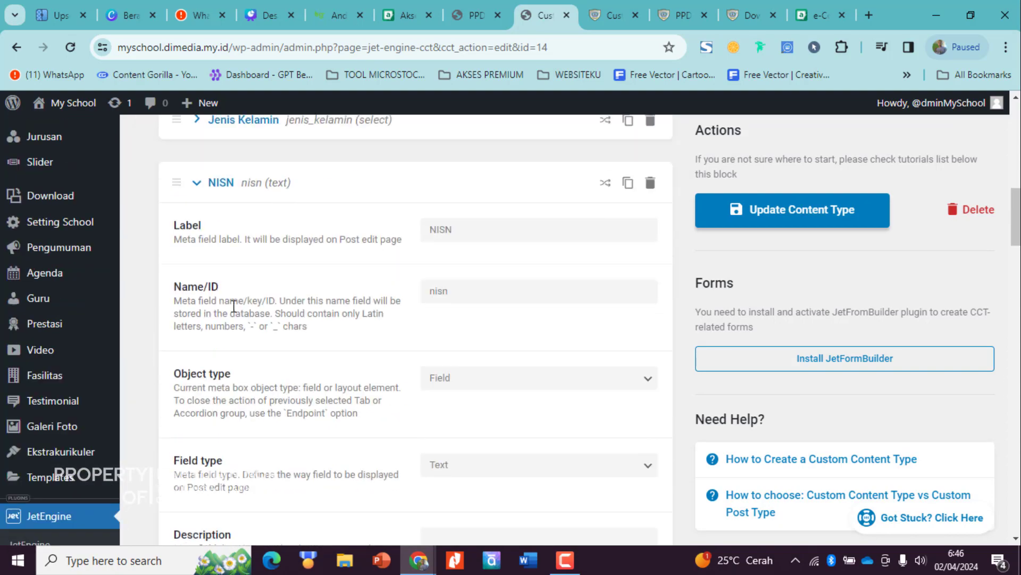
pyautogui.click(205, 184)
pyautogui.click(229, 246)
pyautogui.scroll(-8, 495, 376)
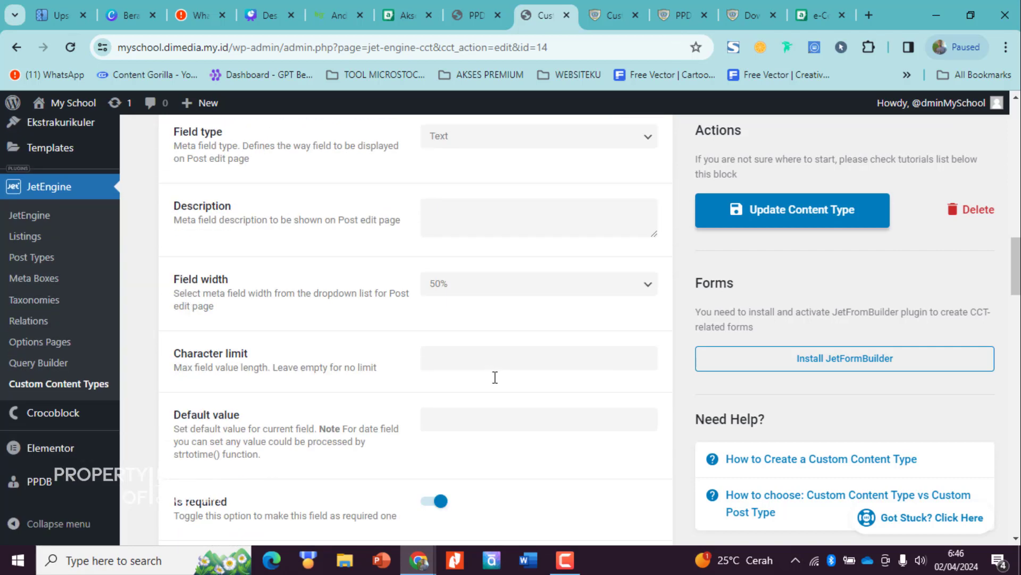
pyautogui.scroll(7, 276, 285)
pyautogui.click(212, 182)
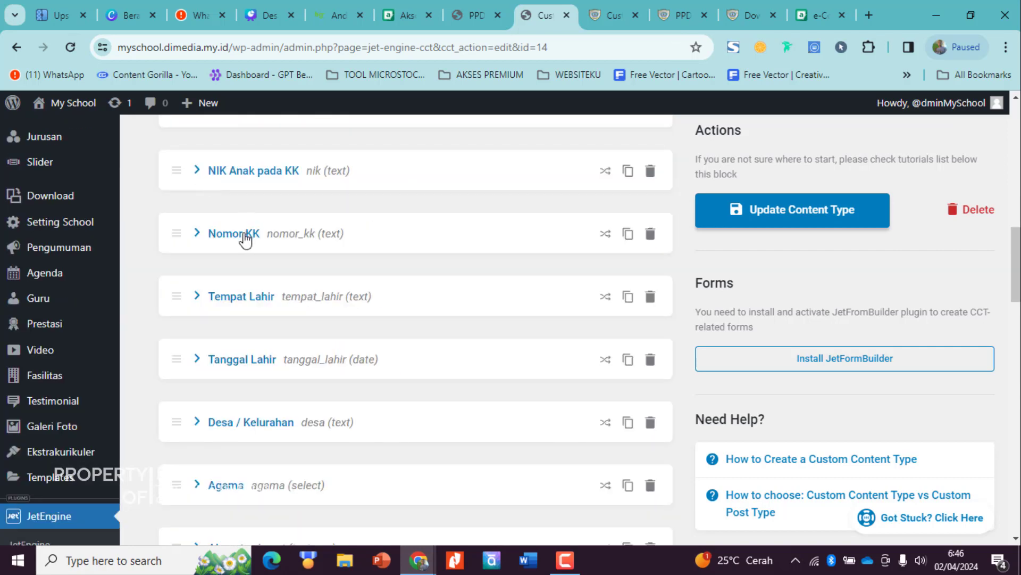
pyautogui.scroll(1, 250, 256)
pyautogui.click(250, 315)
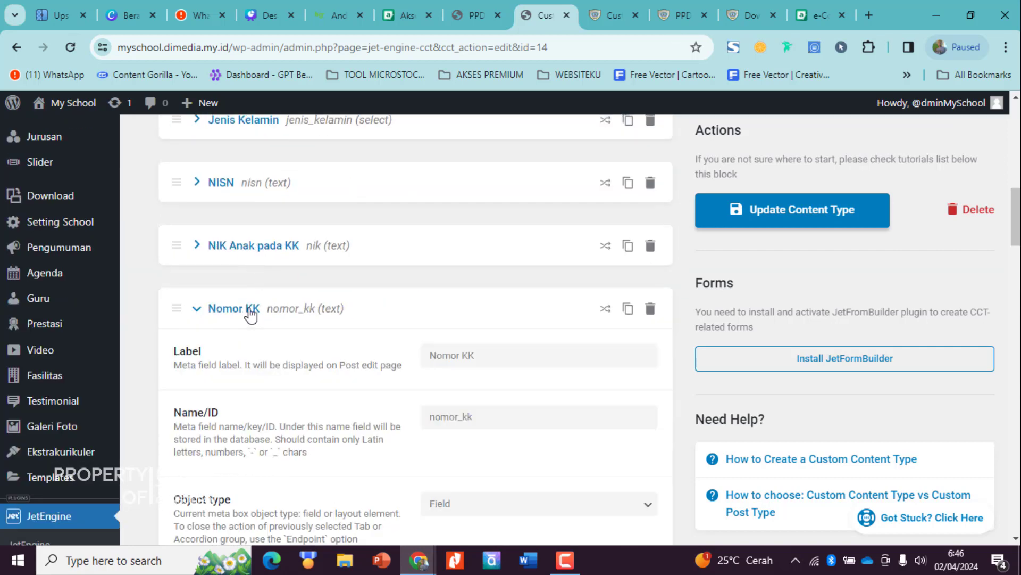
pyautogui.scroll(-4, 342, 353)
pyautogui.scroll(4, 246, 318)
pyautogui.click(246, 317)
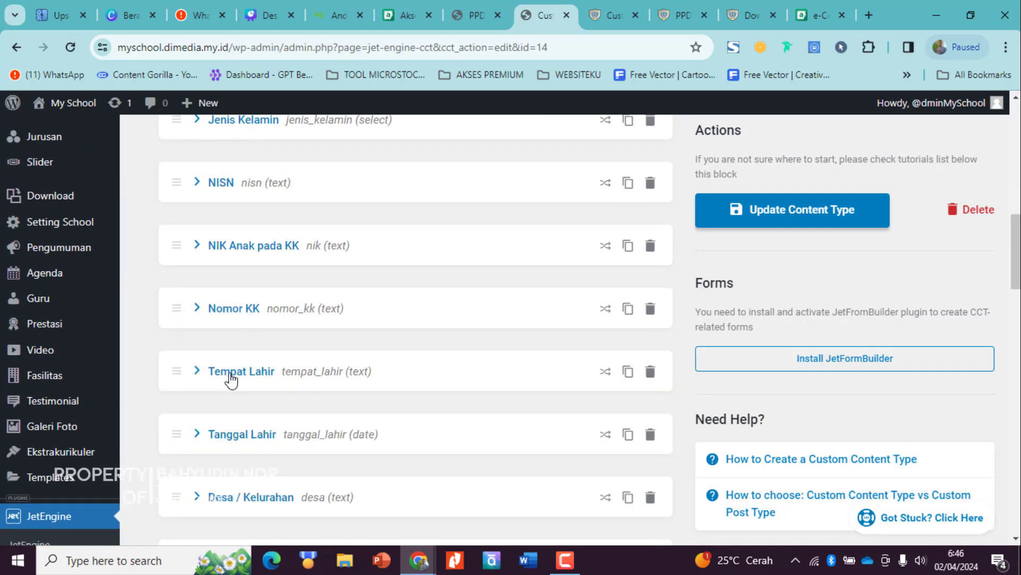
# Set the Tempat Lahir field's width to 50% and collapse its settings.
pyautogui.click(228, 372)
pyautogui.scroll(-5, 439, 417)
pyautogui.scroll(-1, 538, 445)
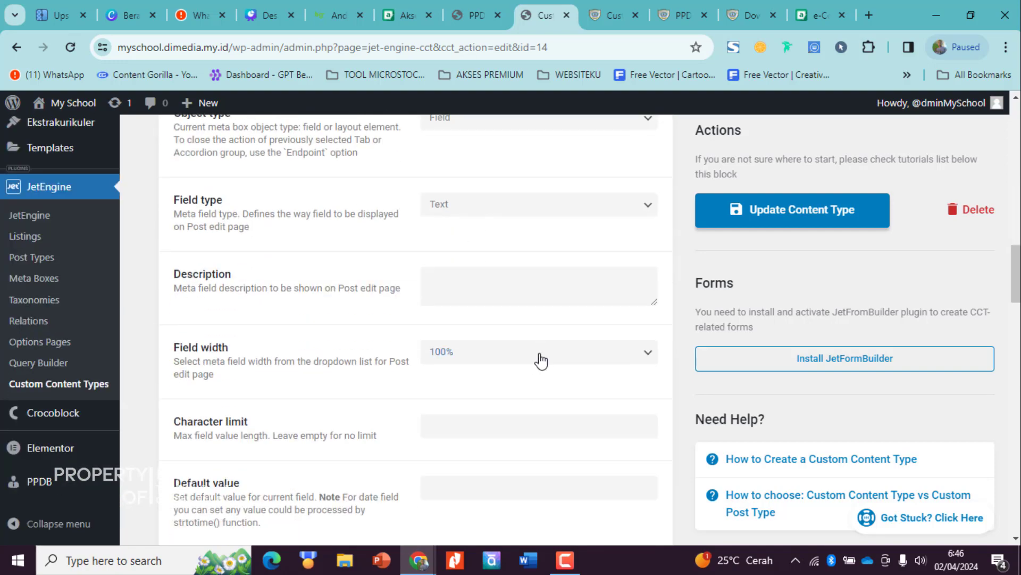
pyautogui.click(541, 356)
pyautogui.click(537, 406)
pyautogui.scroll(-2, 404, 452)
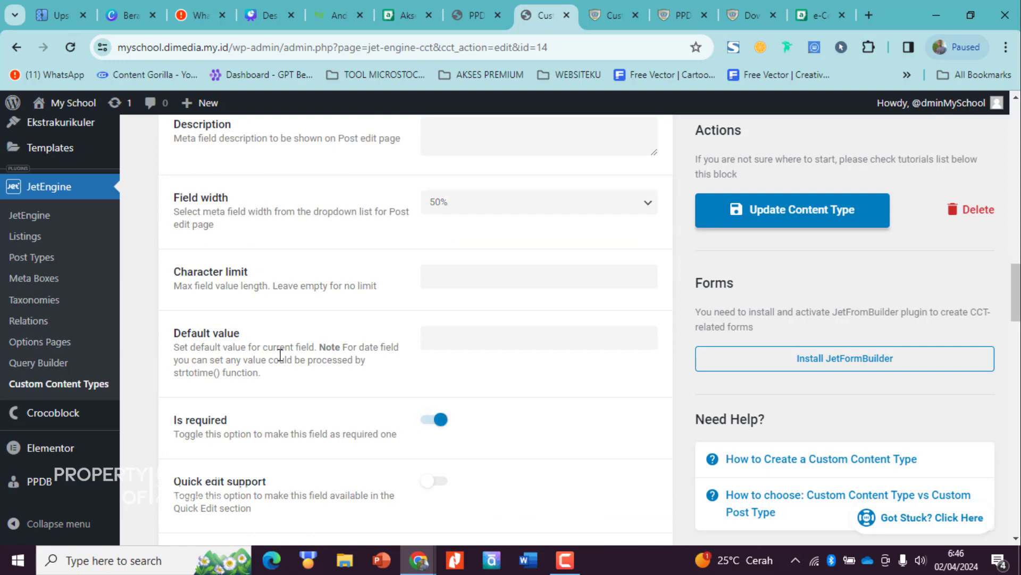
pyautogui.scroll(10, 280, 355)
pyautogui.click(233, 303)
# Set the Tanggal Lahir field's width to 50%, make the field required and collapse its settings.
pyautogui.click(234, 365)
pyautogui.scroll(-1, 426, 362)
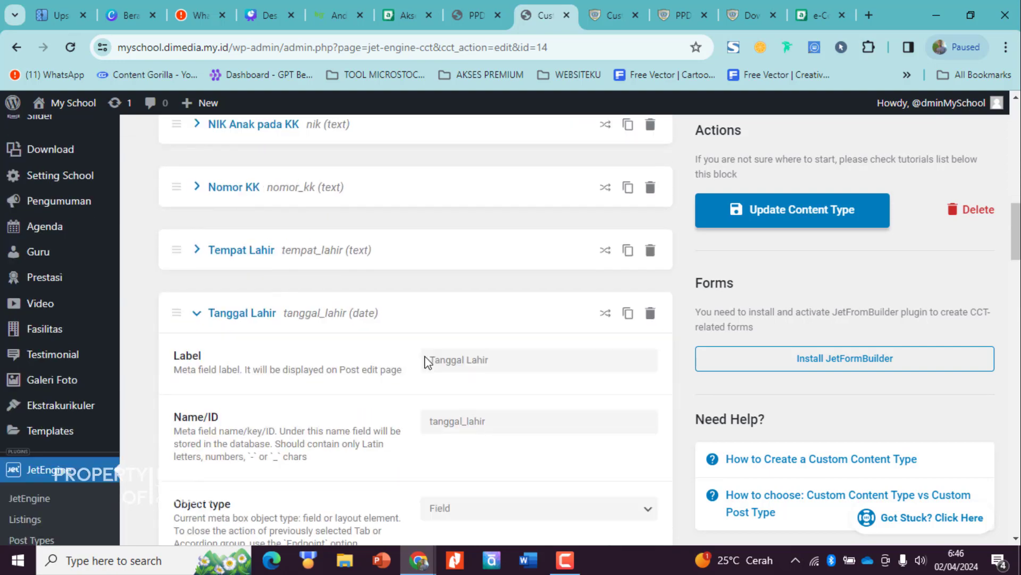
pyautogui.scroll(-10, 447, 372)
pyautogui.click(475, 210)
pyautogui.click(465, 258)
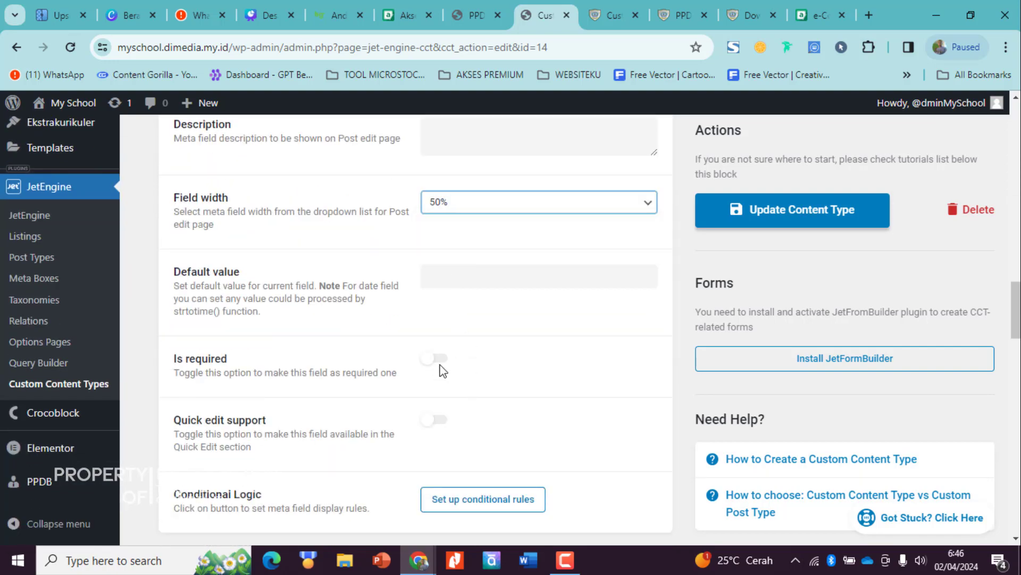
pyautogui.click(435, 358)
pyautogui.scroll(10, 292, 349)
pyautogui.click(213, 360)
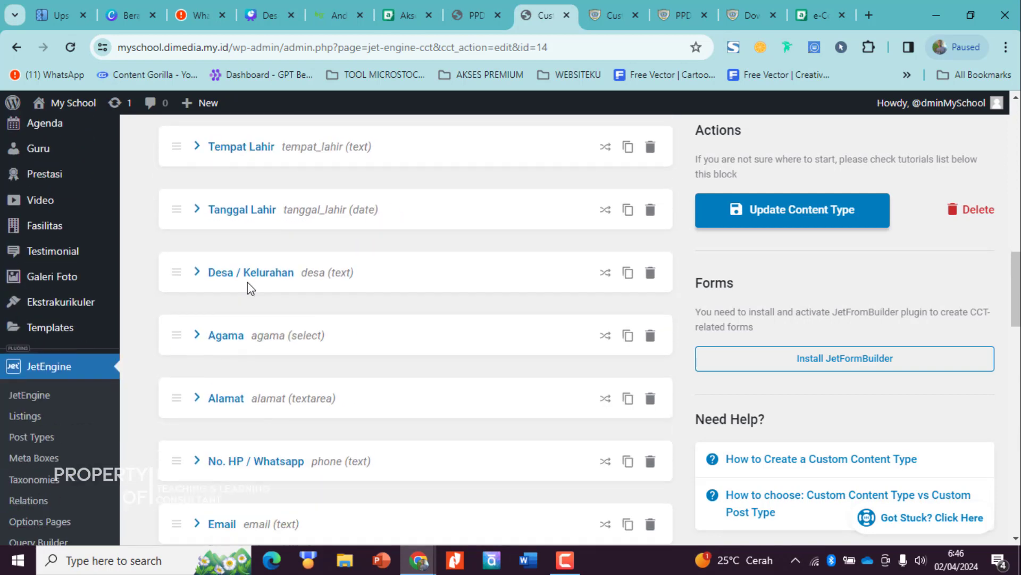
# Set the Desa / Kelurahan field's width to 50%, make the field required and collapse its settings.
pyautogui.click(249, 282)
pyautogui.scroll(-8, 449, 358)
pyautogui.click(477, 254)
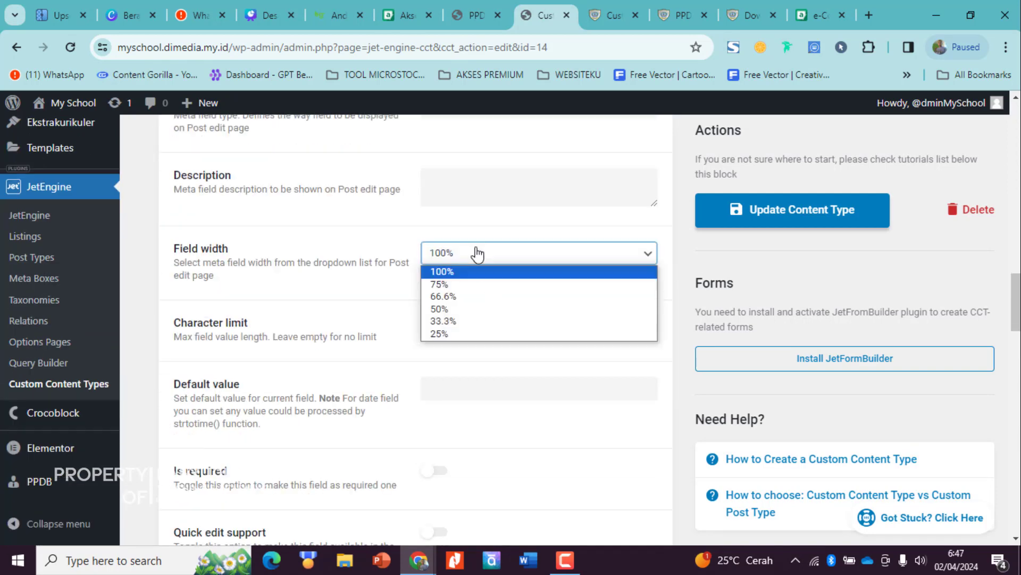
pyautogui.click(449, 309)
pyautogui.scroll(-3, 469, 360)
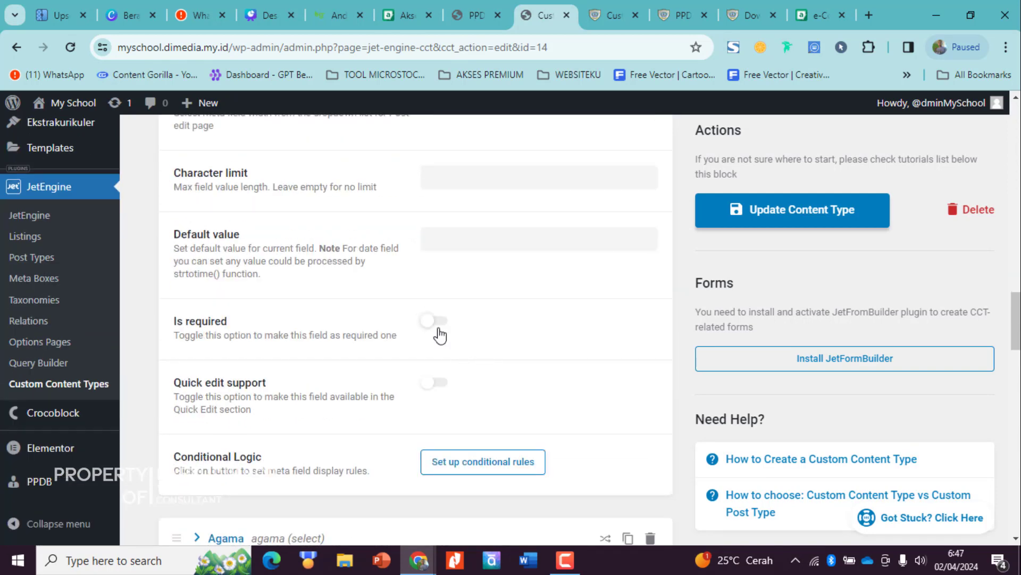
pyautogui.scroll(10, 308, 351)
pyautogui.click(207, 204)
# Set the Agama field's width to 50% and collapse its settings.
pyautogui.click(230, 260)
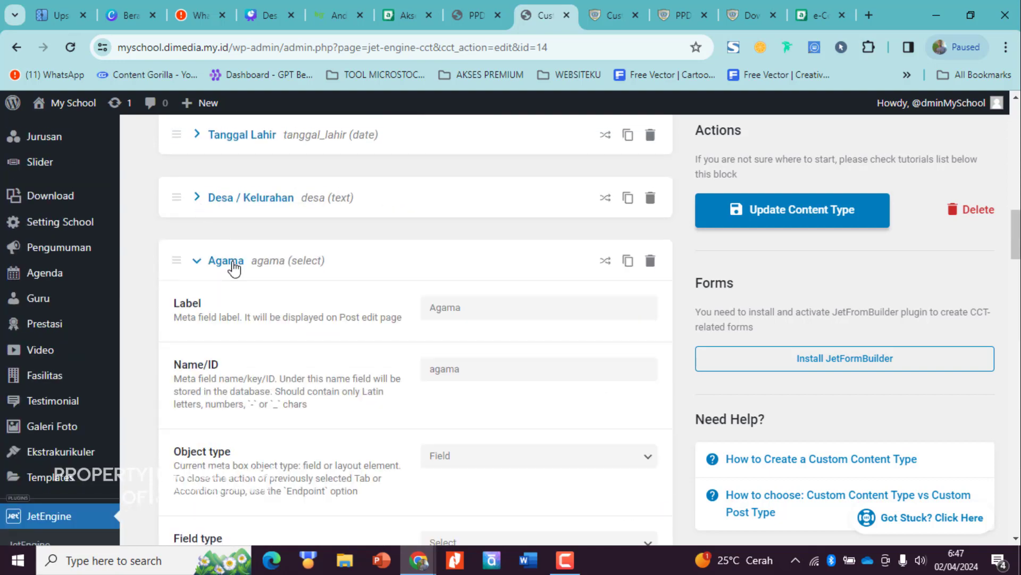
pyautogui.scroll(-7, 519, 333)
pyautogui.scroll(3, 415, 306)
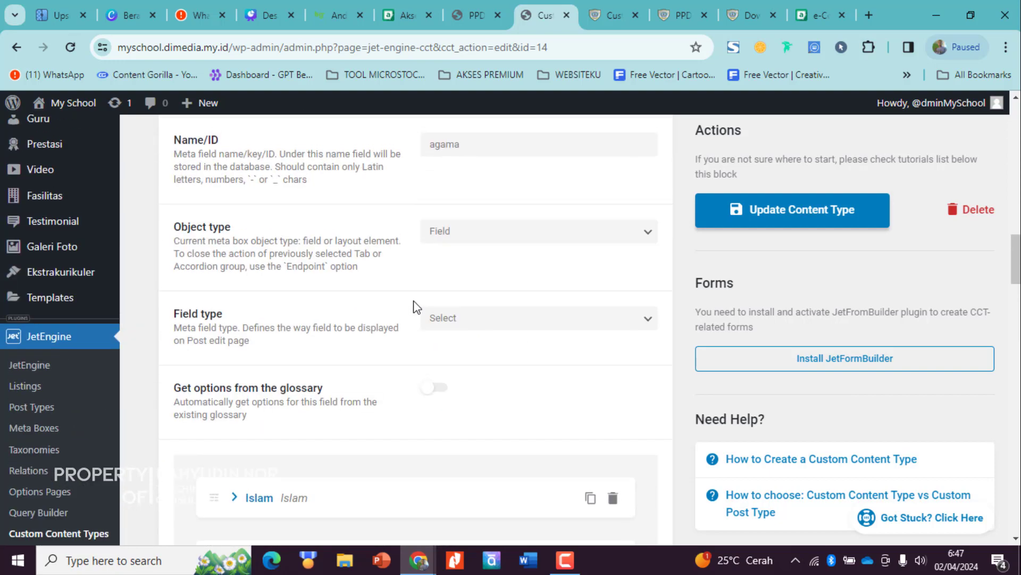
pyautogui.scroll(-12, 517, 346)
pyautogui.click(487, 242)
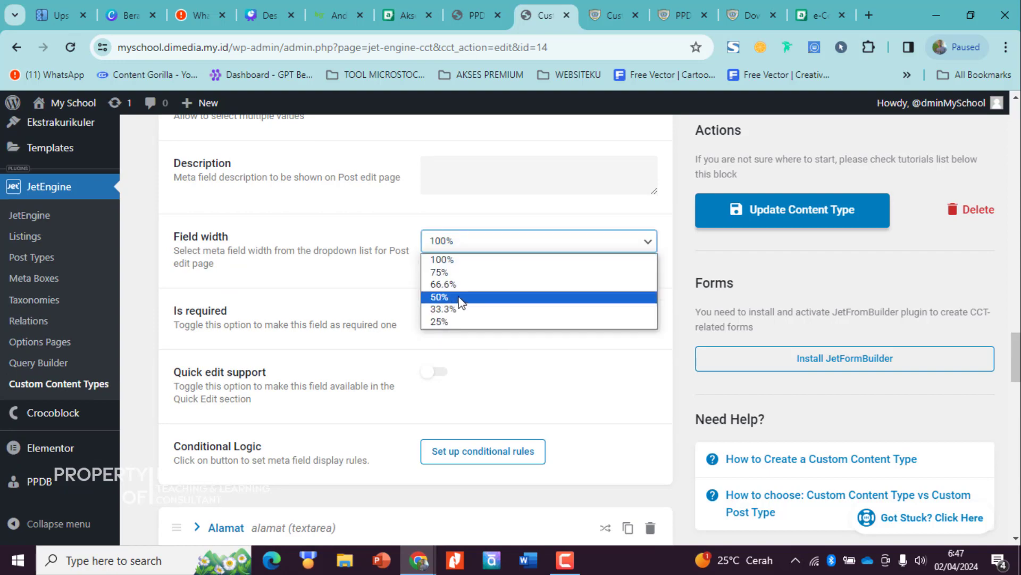
pyautogui.click(457, 296)
pyautogui.scroll(8, 319, 336)
pyautogui.scroll(14, 291, 346)
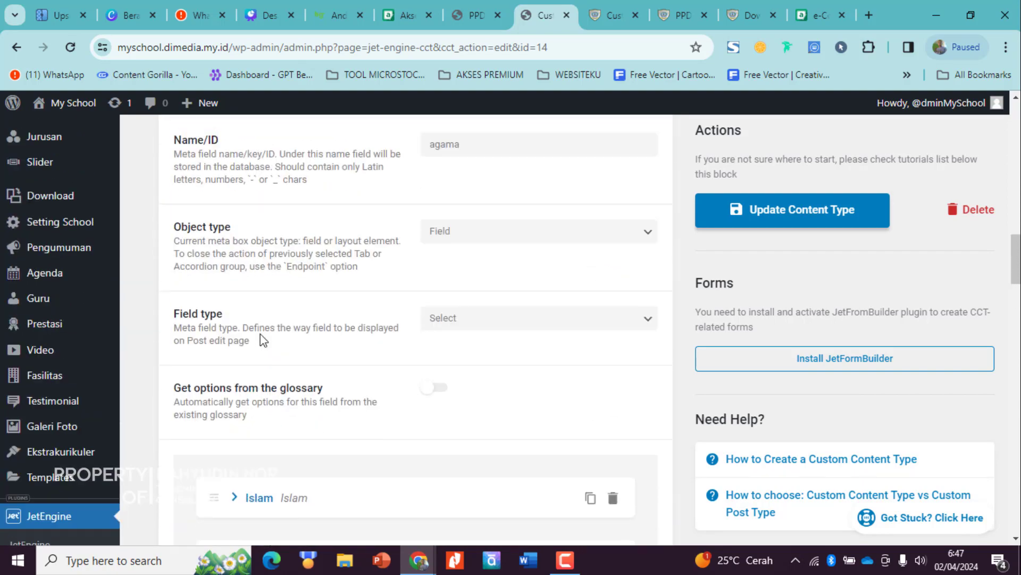
pyautogui.click(199, 411)
# Set the Alamat field's width to 50% and collapse its settings.
pyautogui.scroll(-3, 212, 311)
pyautogui.click(213, 314)
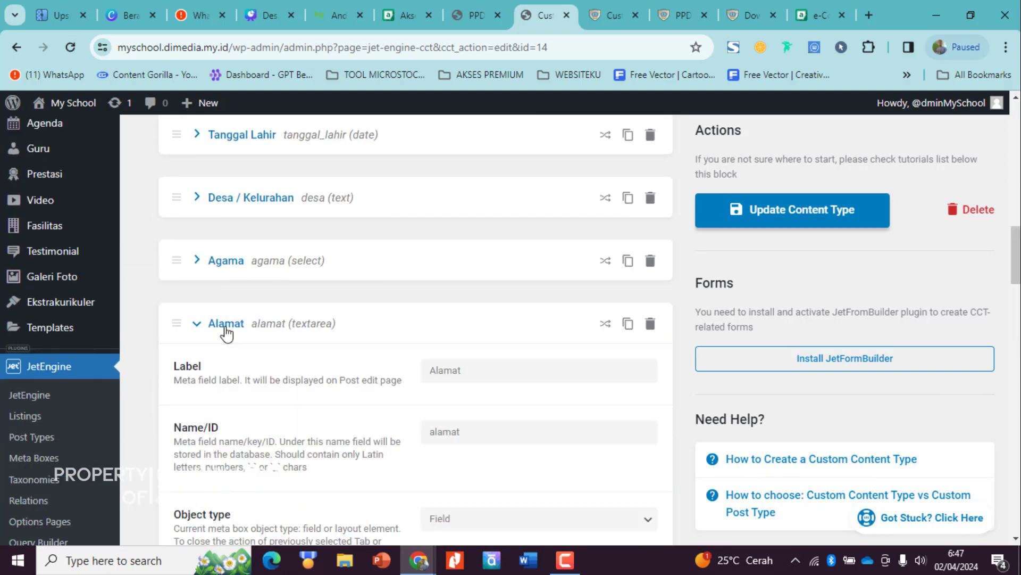
pyautogui.scroll(-11, 532, 365)
pyautogui.click(477, 155)
pyautogui.click(448, 212)
pyautogui.scroll(-4, 518, 334)
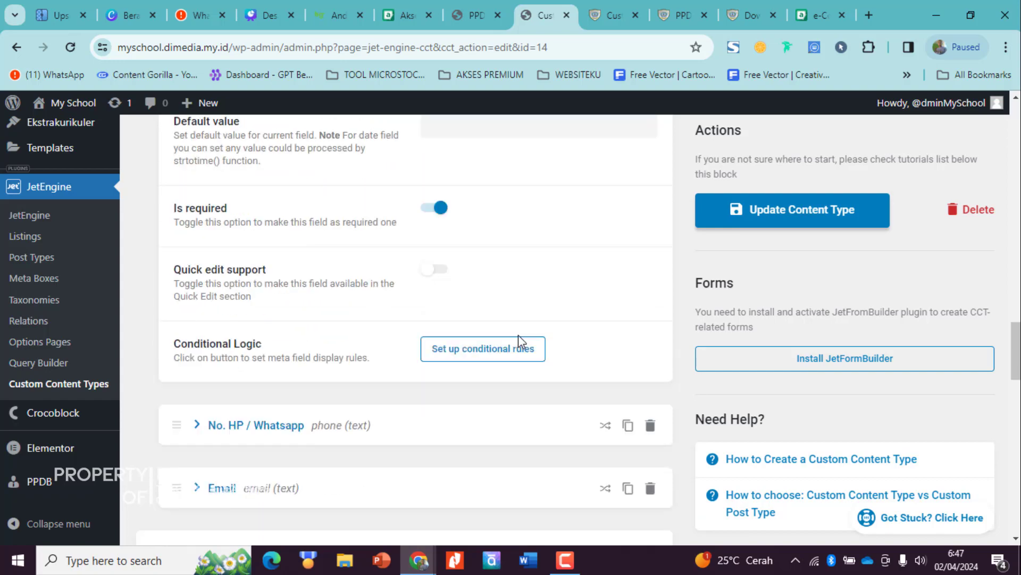
pyautogui.scroll(-7, 446, 306)
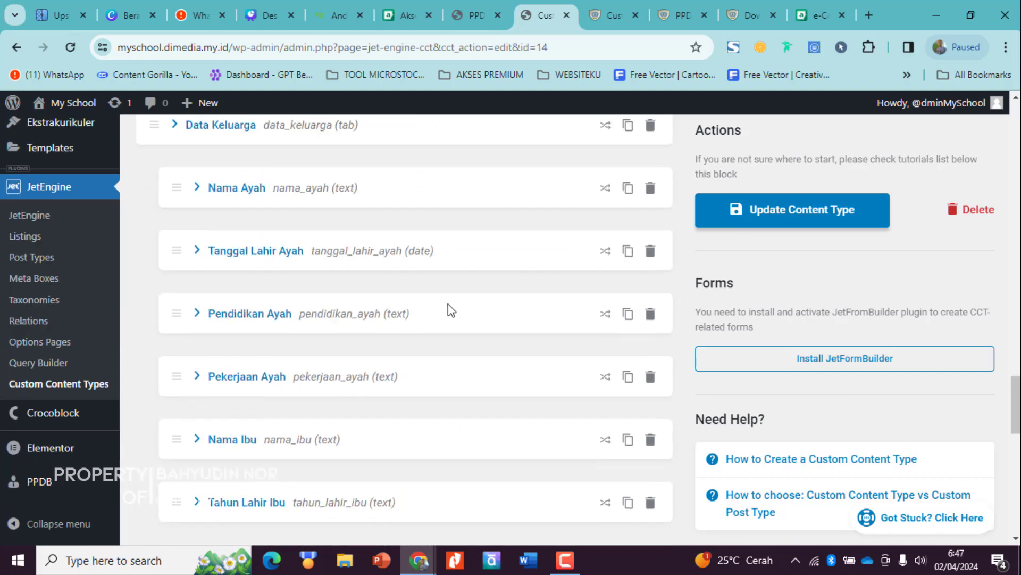
pyautogui.scroll(13, 449, 311)
pyautogui.scroll(5, 394, 298)
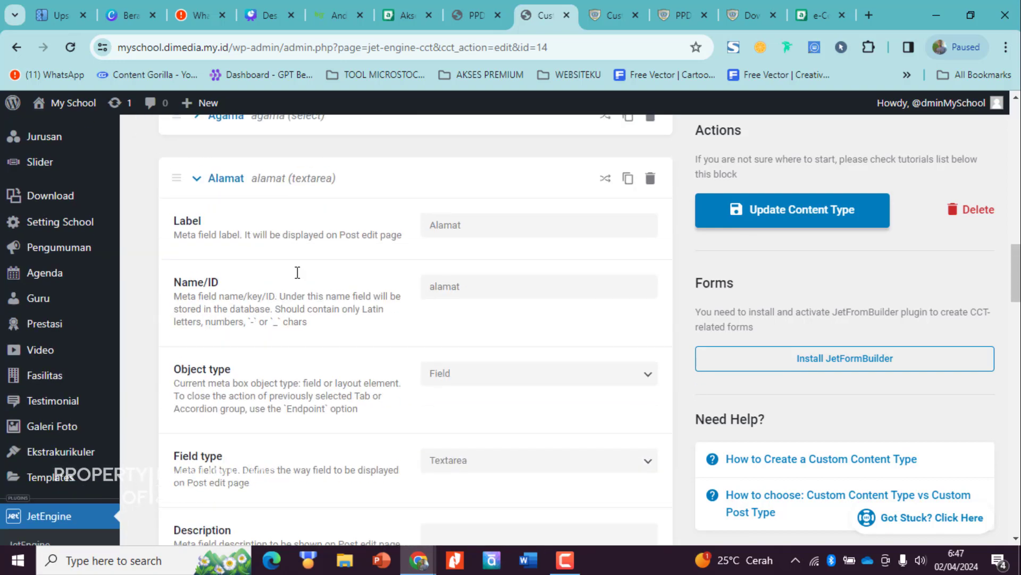
pyautogui.click(256, 329)
# Set the No. HP / Whatsapp field's width to 50% and collapse its settings.
pyautogui.click(229, 378)
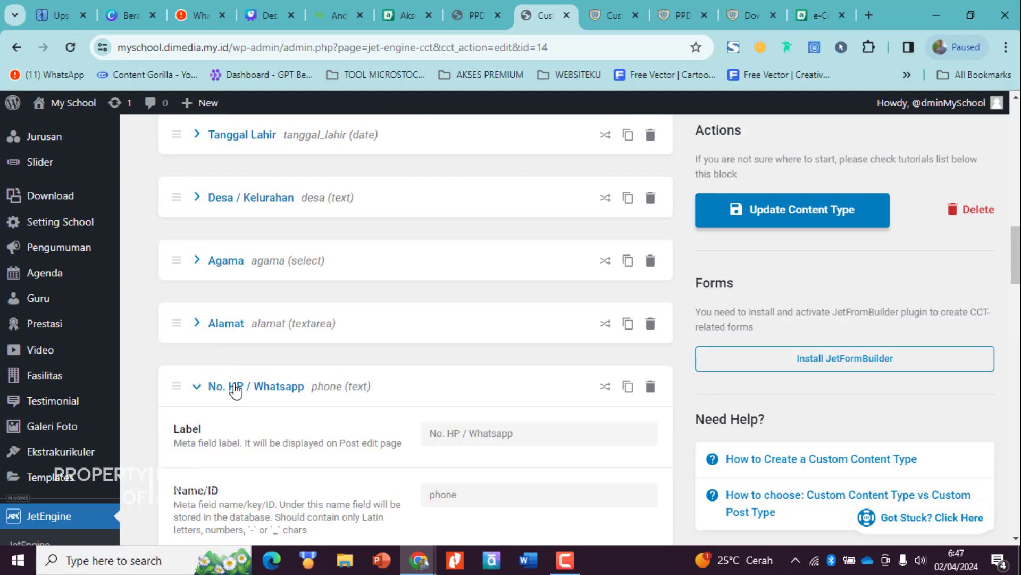
pyautogui.scroll(-10, 477, 376)
pyautogui.scroll(-2, 533, 323)
pyautogui.click(481, 145)
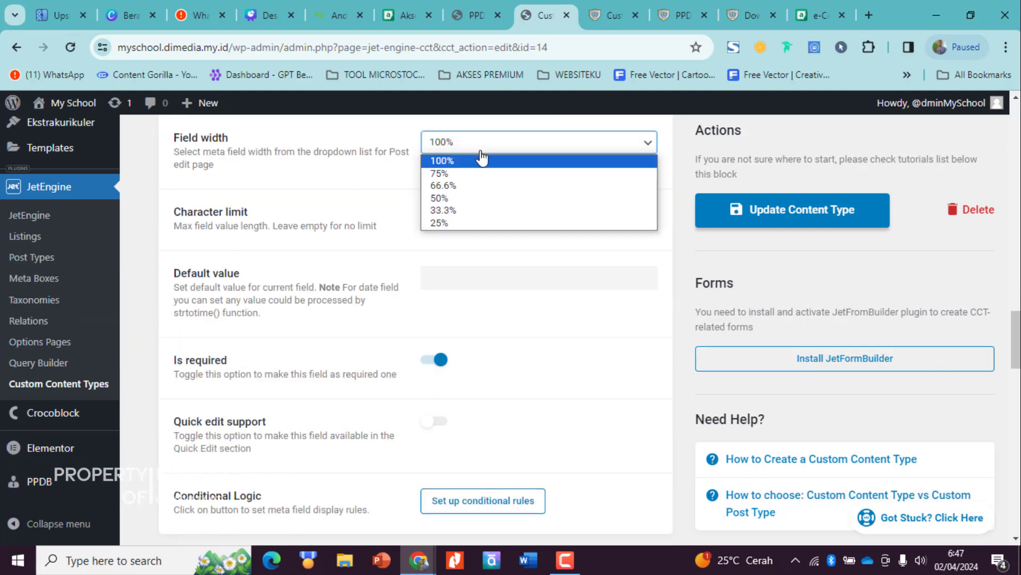
pyautogui.click(419, 289)
pyautogui.scroll(10, 319, 298)
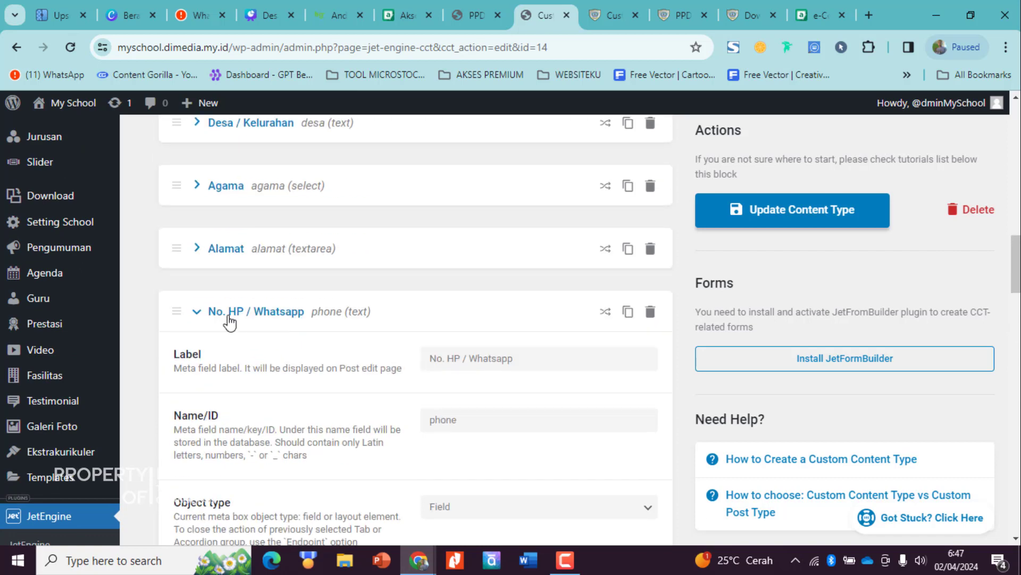
pyautogui.click(229, 314)
# Set the Email field's width to 50% and collapse its settings.
pyautogui.click(226, 378)
pyautogui.scroll(-10, 551, 391)
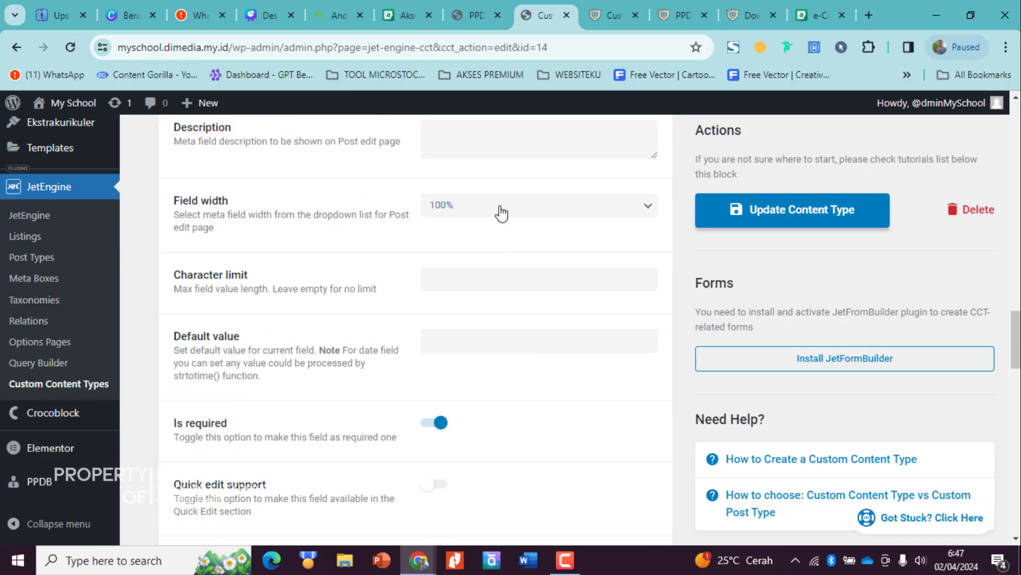
pyautogui.click(499, 207)
pyautogui.click(462, 260)
pyautogui.scroll(14, 487, 375)
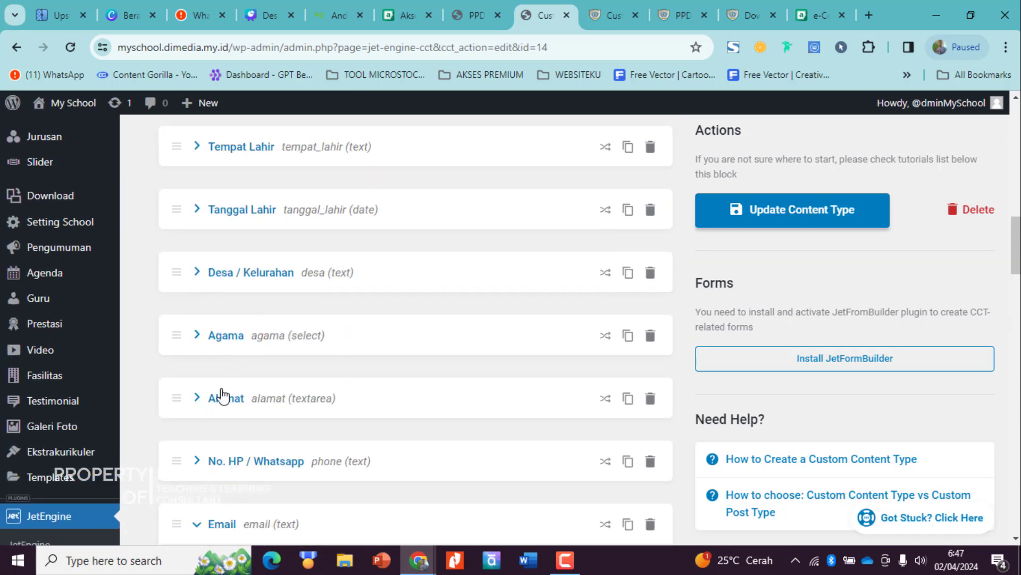
pyautogui.scroll(-4, 221, 392)
pyautogui.click(186, 298)
# Save the changes to the PPDB custom content type.
pyautogui.scroll(4, 285, 263)
pyautogui.scroll(-5, 306, 321)
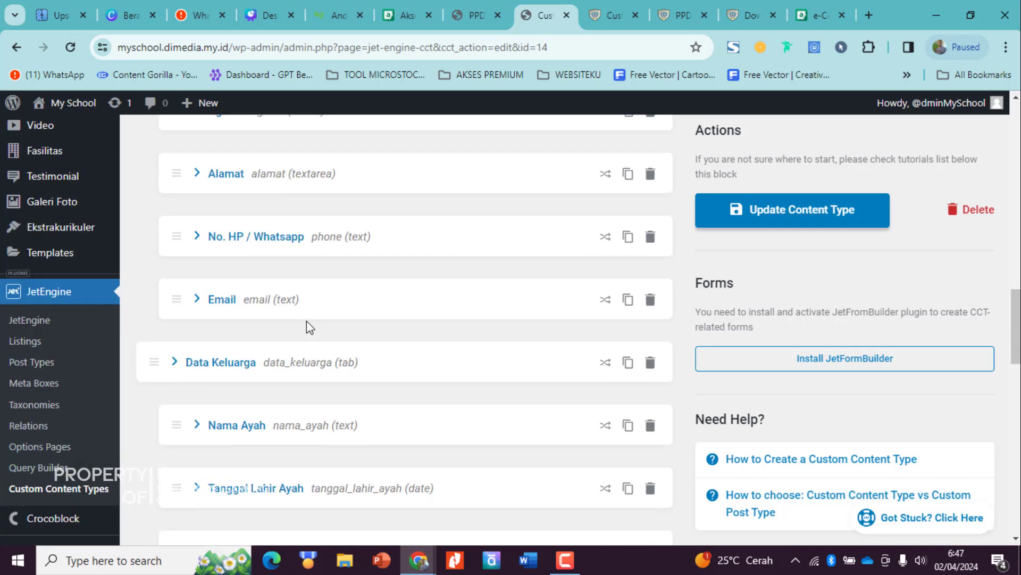
pyautogui.click(767, 210)
# Reload the PPDB Add Item form and check the field layout under Data Pribadi and Registrasi Peserta Didik.
pyautogui.click(471, 15)
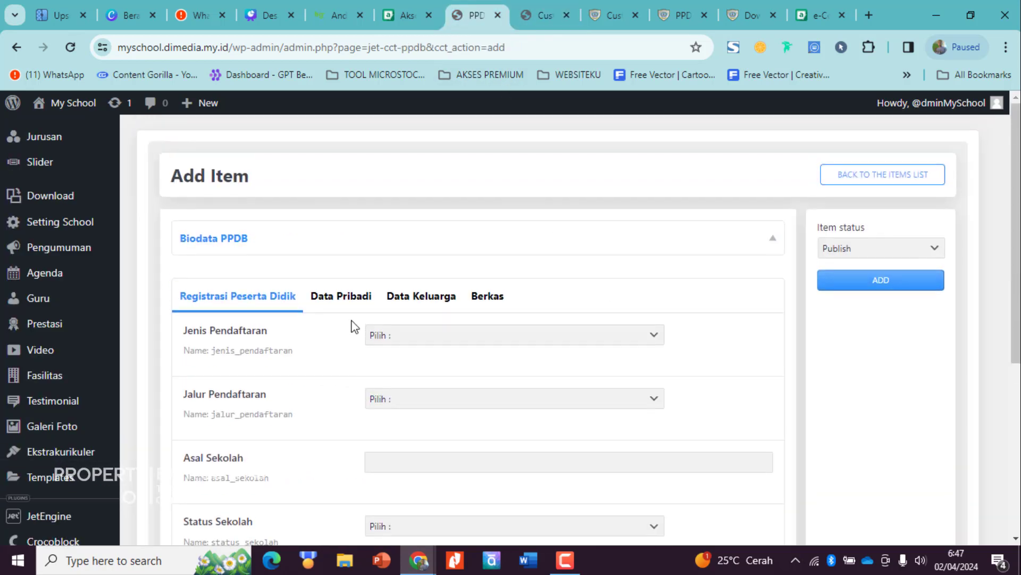
pyautogui.click(343, 305)
pyautogui.scroll(-2, 453, 300)
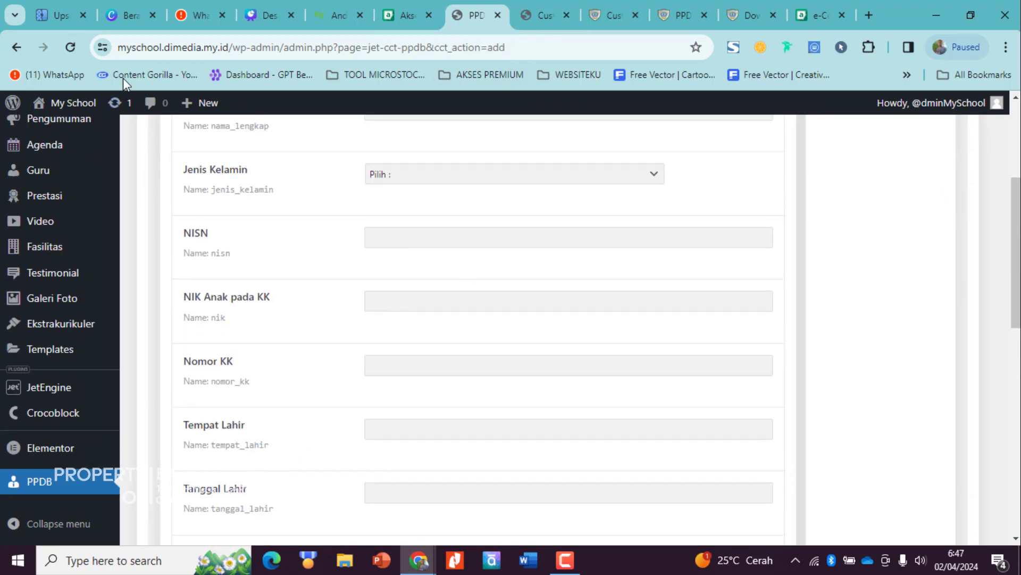
pyautogui.click(71, 46)
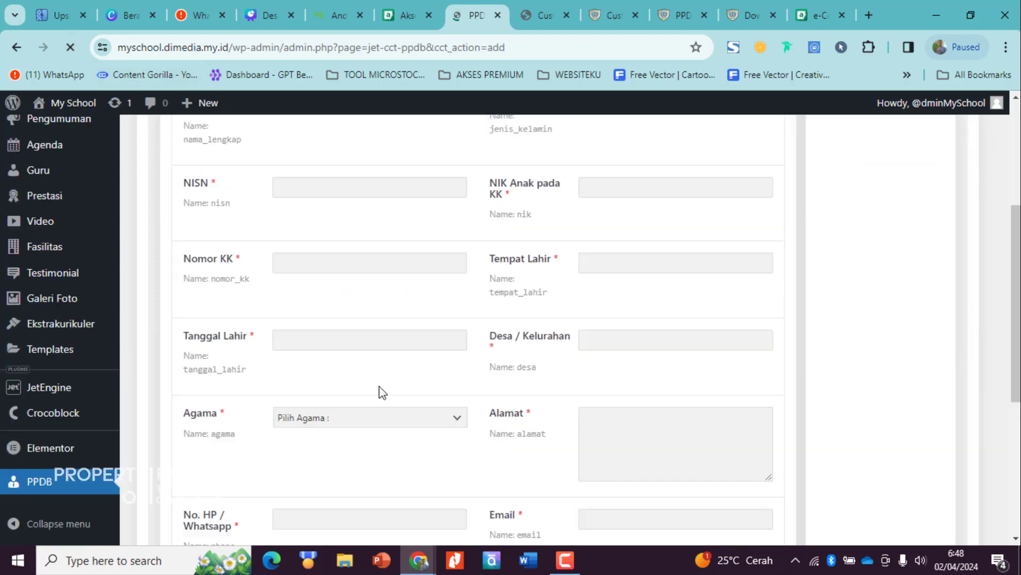
pyautogui.scroll(4, 381, 392)
pyautogui.click(249, 298)
pyautogui.scroll(-5, 527, 337)
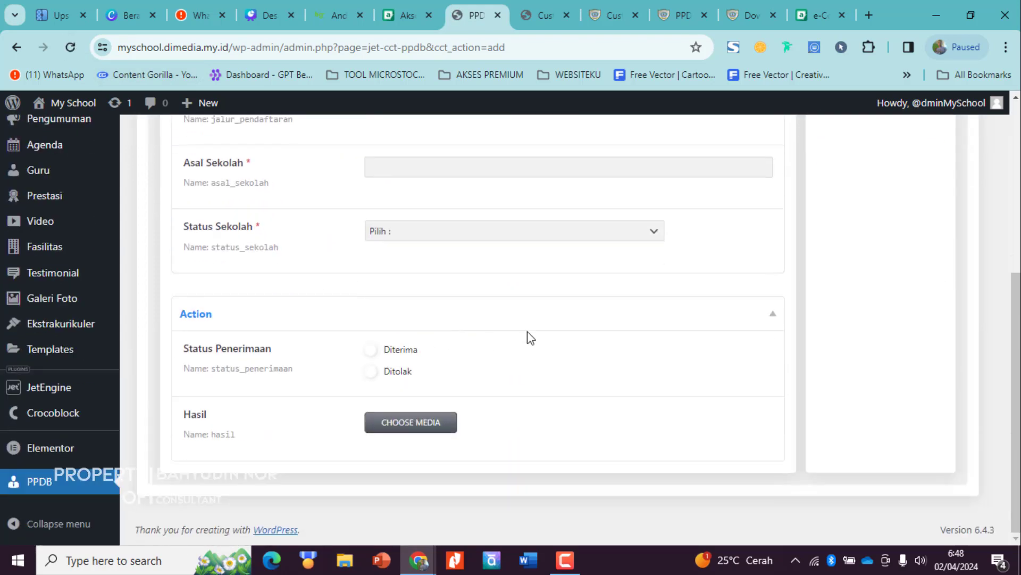
pyautogui.scroll(3, 338, 160)
# Under Data Pribadi, fill in the full name from the autofill suggestion and set Jenis Kelamin to Perempuan.
pyautogui.click(339, 154)
pyautogui.scroll(3, 357, 356)
pyautogui.click(367, 336)
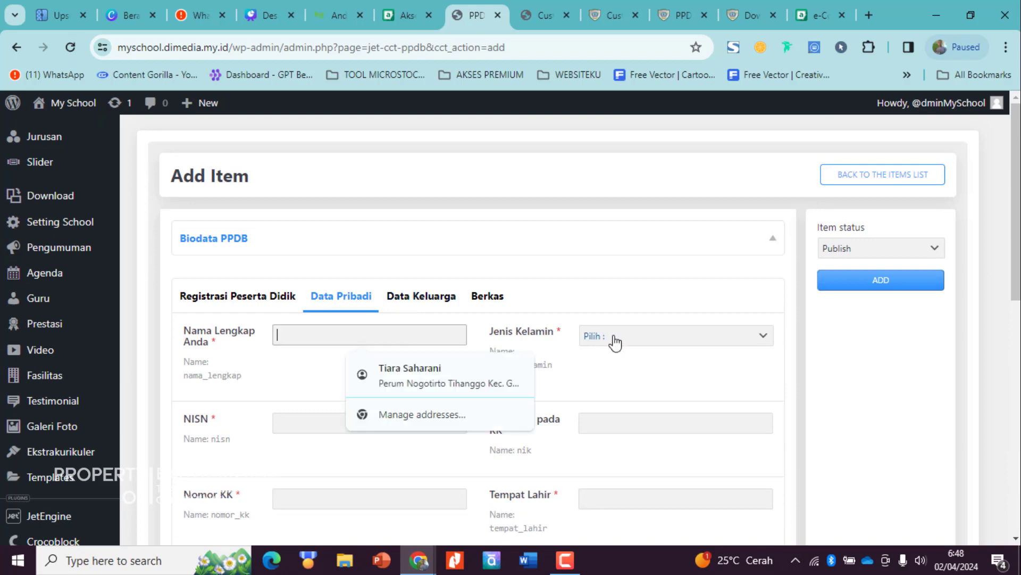
pyautogui.click(372, 378)
pyautogui.click(649, 335)
pyautogui.click(618, 365)
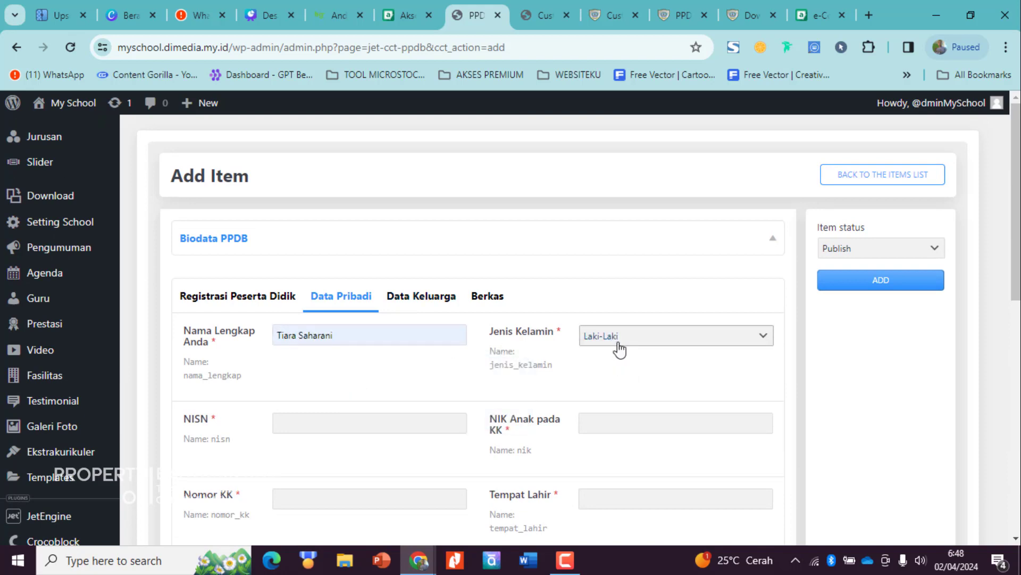
pyautogui.click(617, 338)
pyautogui.click(613, 379)
# Fill in the NISN, NIK Anak pada KK, Nomor KK and Tempat Lahir fields with sample entries.
pyautogui.click(360, 416)
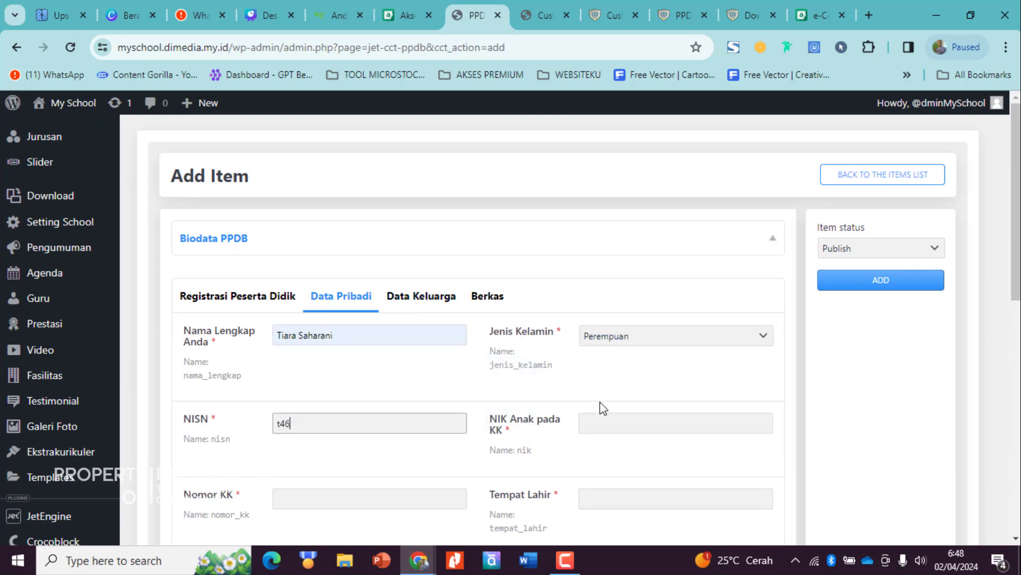
pyautogui.click(654, 433)
pyautogui.write('45454')
pyautogui.scroll(-4, 250, 291)
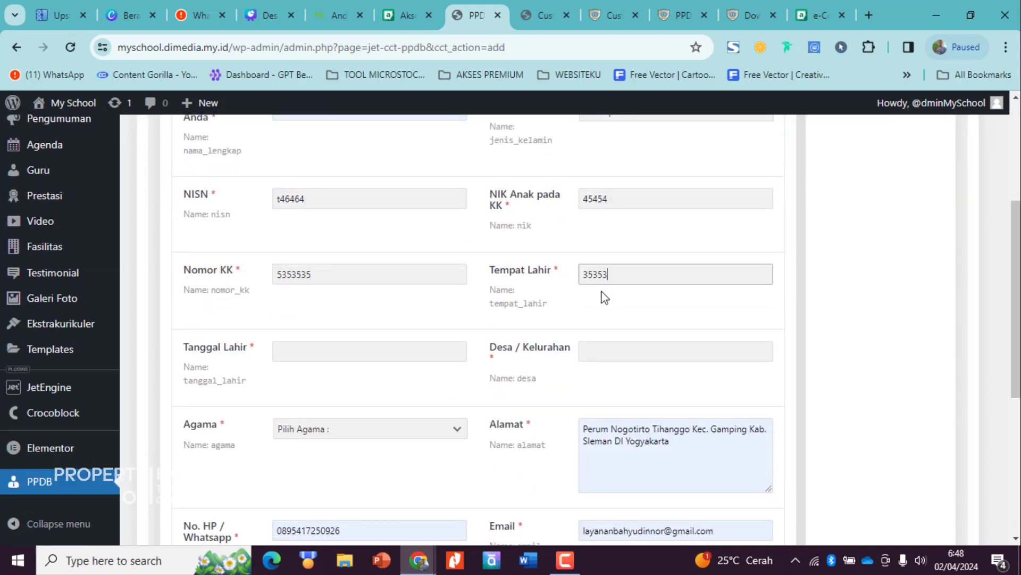
# Pick a sample date for Tanggal Lahir and set Agama to Katolik.
pyautogui.click(378, 348)
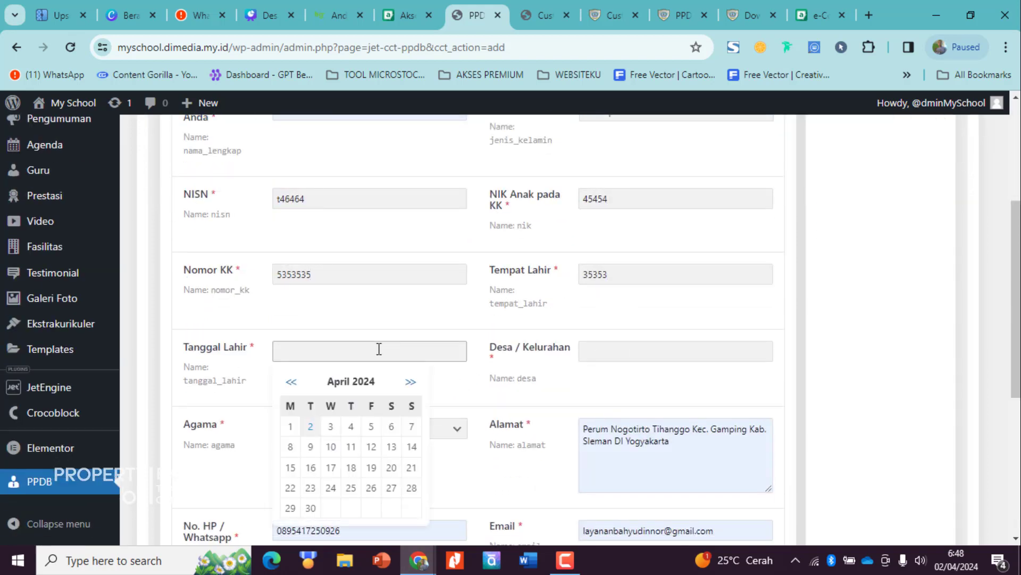
pyautogui.click(387, 459)
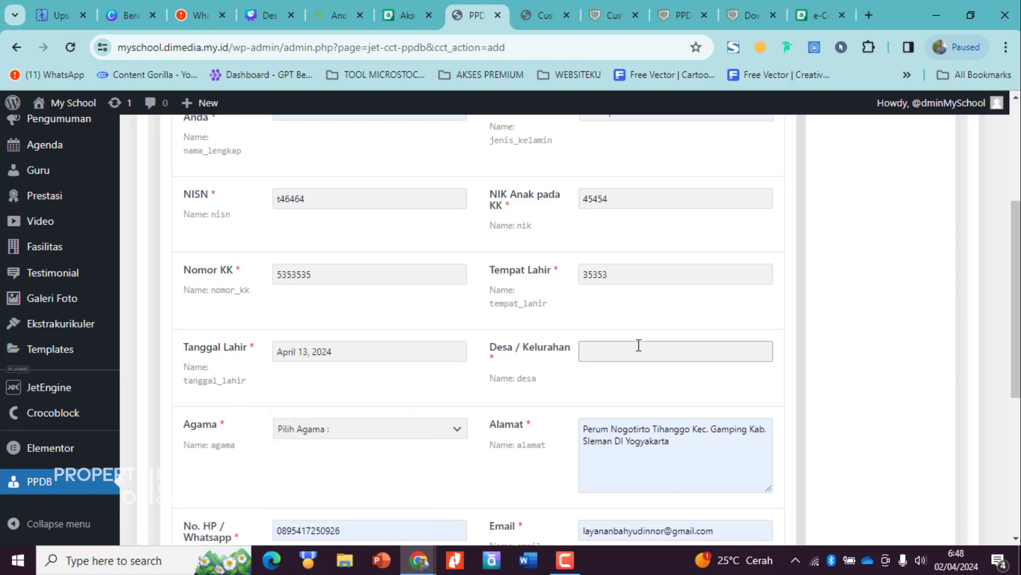
pyautogui.scroll(-1, 335, 404)
pyautogui.click(348, 360)
pyautogui.click(319, 411)
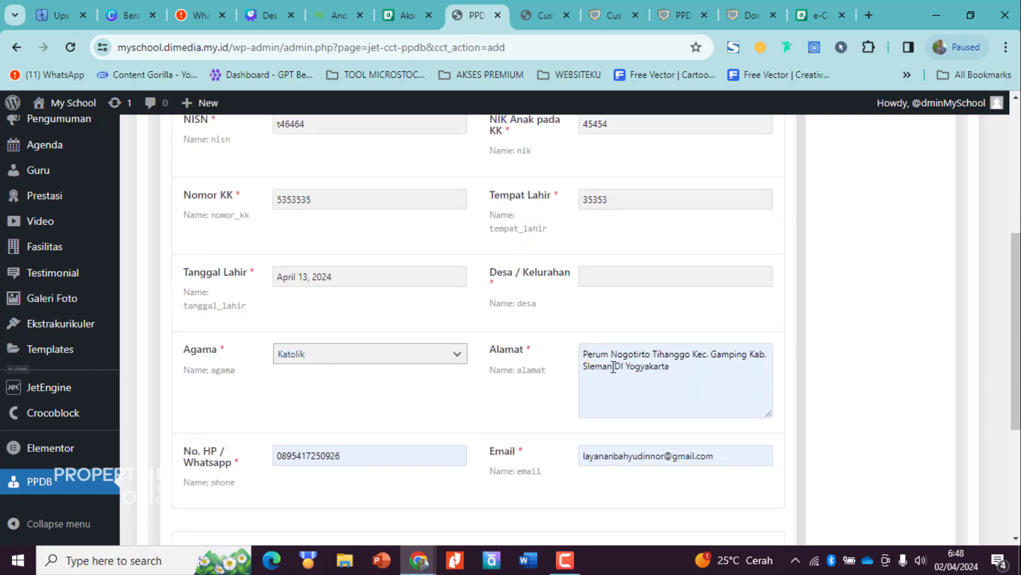
# Select the autofilled Alamat text and check the Alamat field's settings in the PPDB content type.
pyautogui.click(617, 367)
pyautogui.tripleClick(641, 413)
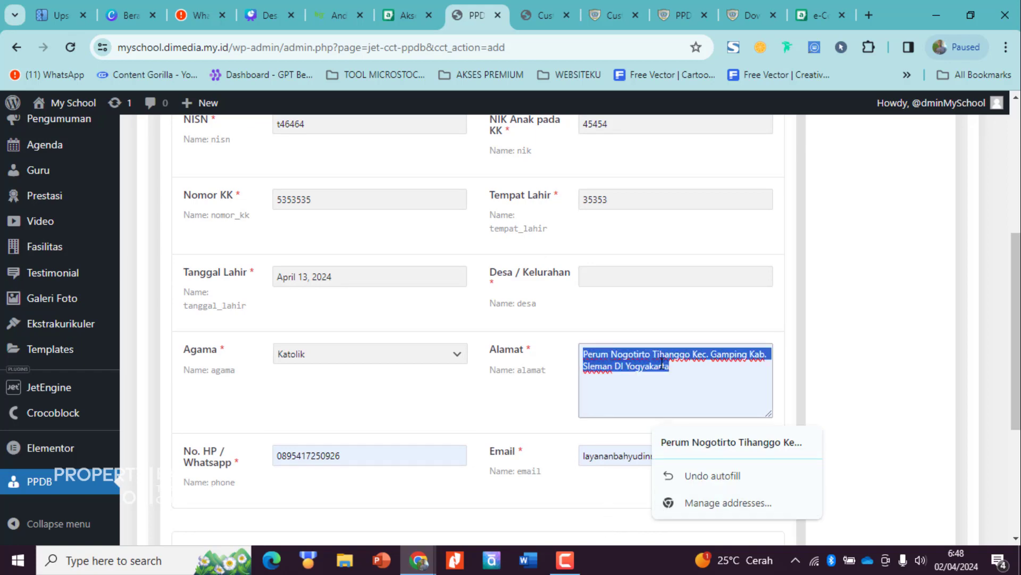
pyautogui.click(543, 15)
pyautogui.scroll(5, 346, 319)
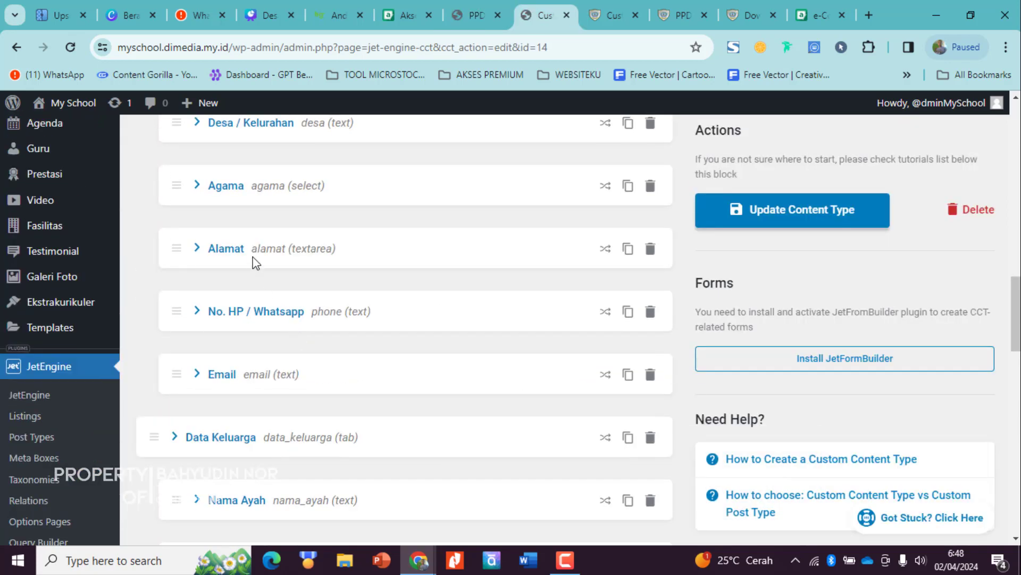
pyautogui.click(253, 250)
pyautogui.scroll(-15, 343, 307)
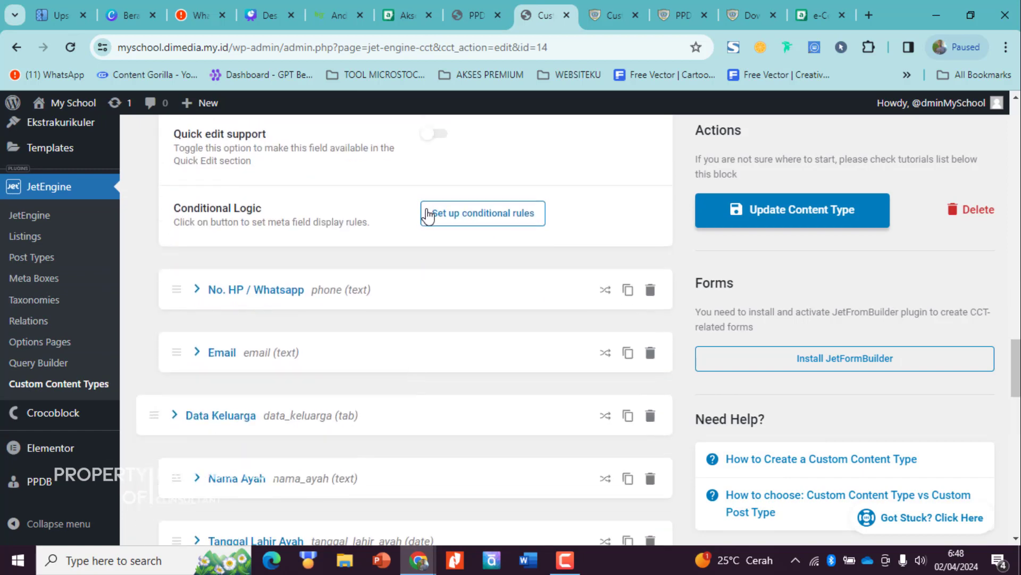
# Clear the Alamat field in the sample registration and set Status Penerimaan to Diterima.
pyautogui.click(471, 7)
pyautogui.press('BackSpace')
pyautogui.click(628, 459)
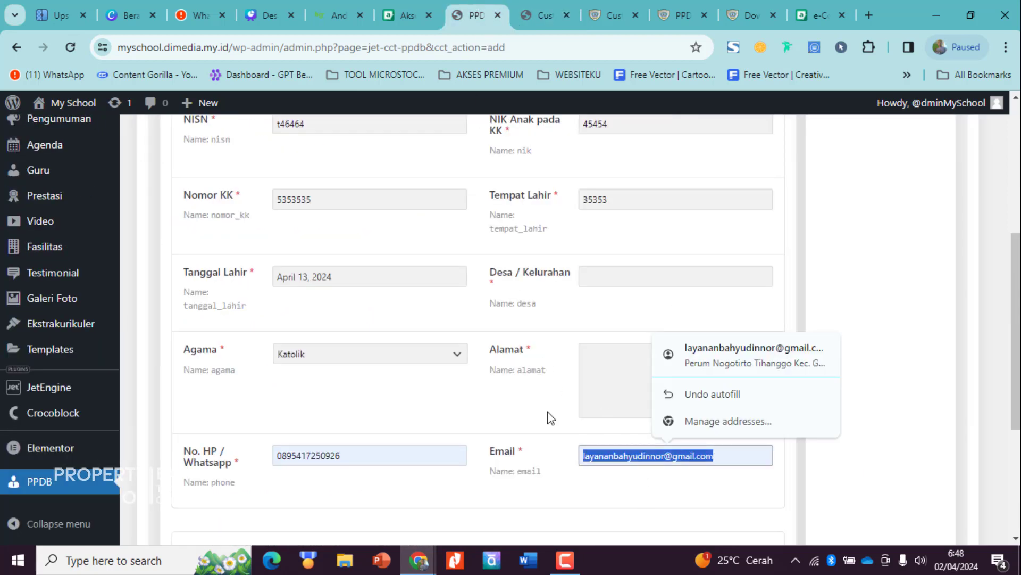
pyautogui.click(598, 452)
pyautogui.scroll(-4, 354, 393)
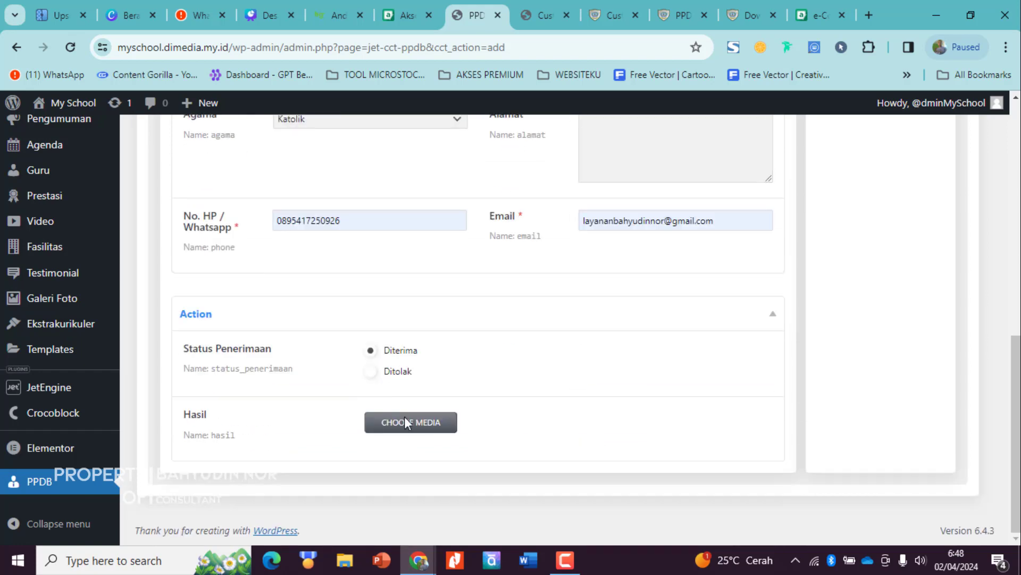
# Collapse the Alamat field's settings, save the PPDB content type and collapse its Fields section.
pyautogui.click(528, 1)
pyautogui.scroll(12, 436, 367)
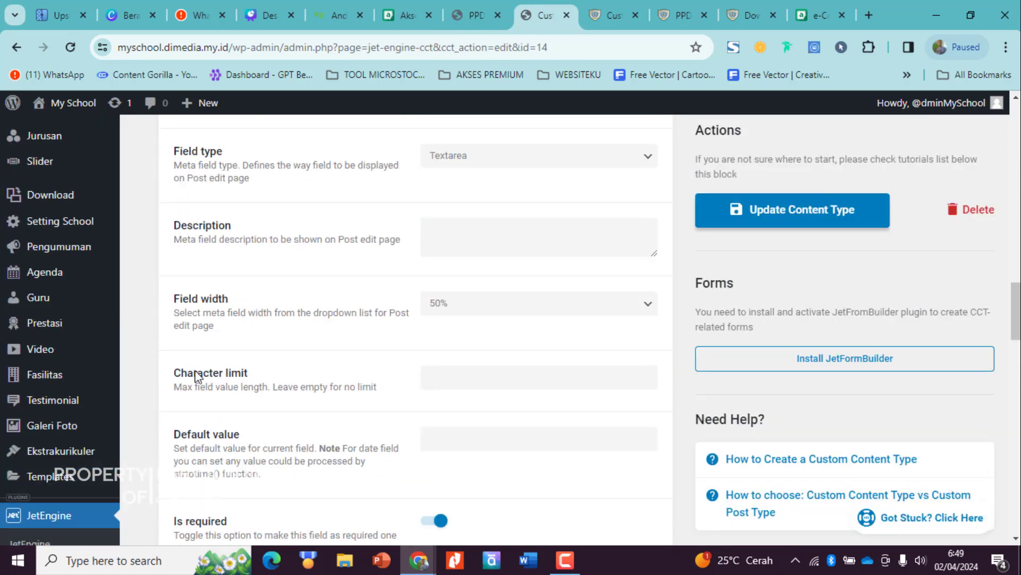
pyautogui.click(197, 323)
pyautogui.scroll(5, 212, 330)
pyautogui.scroll(-20, 428, 415)
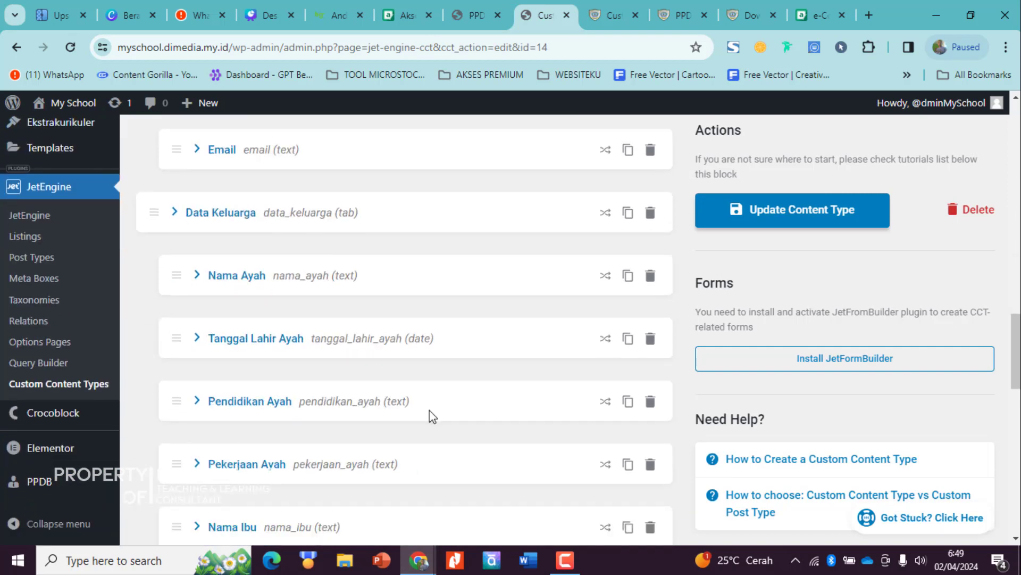
pyautogui.scroll(15, 326, 376)
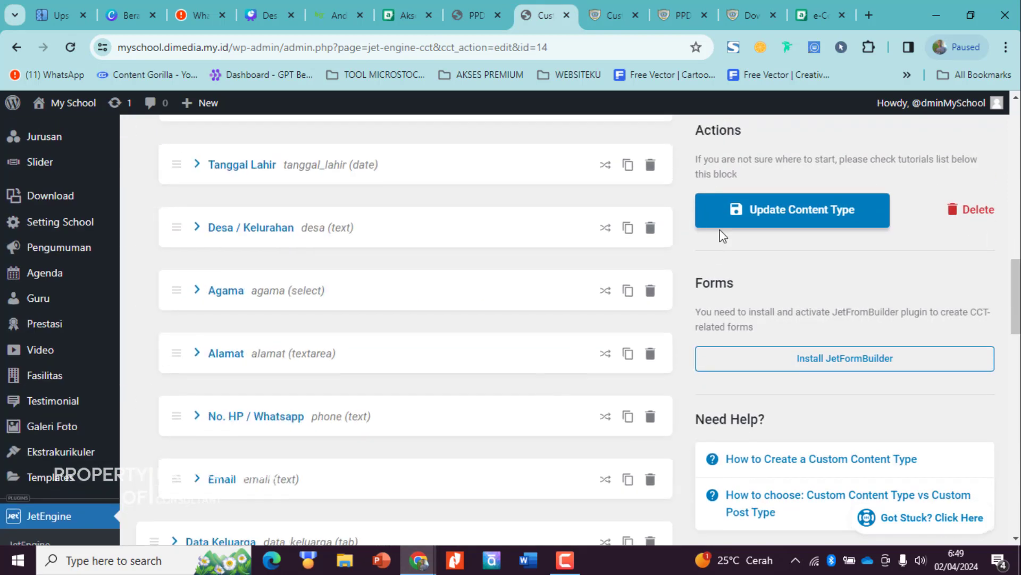
pyautogui.scroll(10, 376, 302)
pyautogui.click(147, 244)
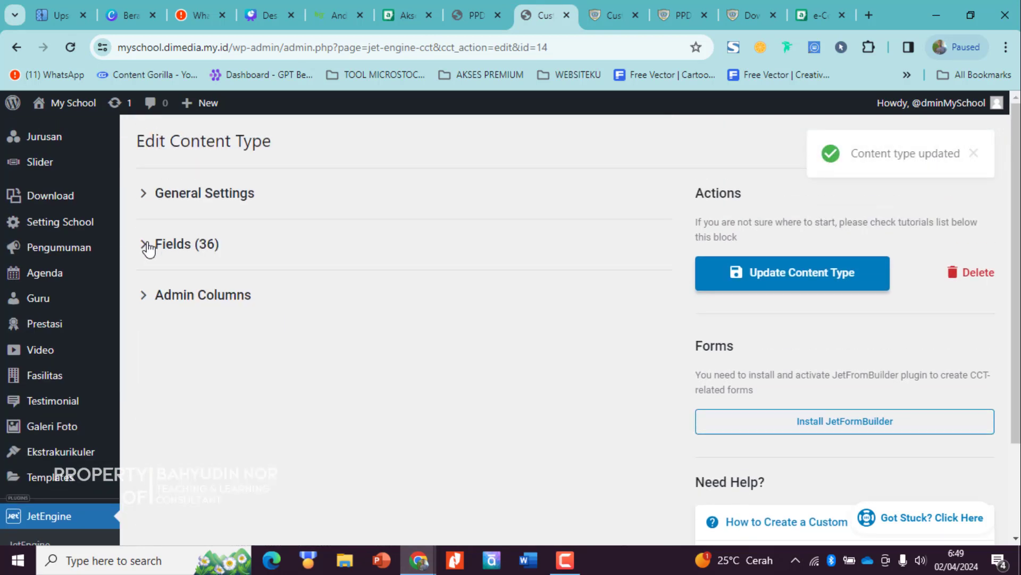
# Edit the Download custom content type, set its Menu position to Settings and save the change.
pyautogui.scroll(-3, 78, 436)
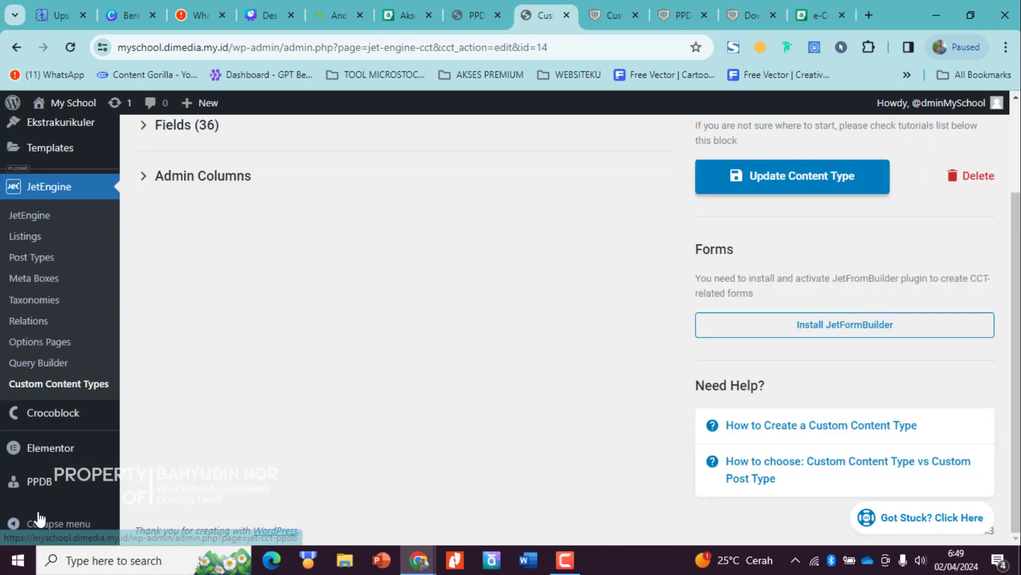
pyautogui.scroll(5, 48, 351)
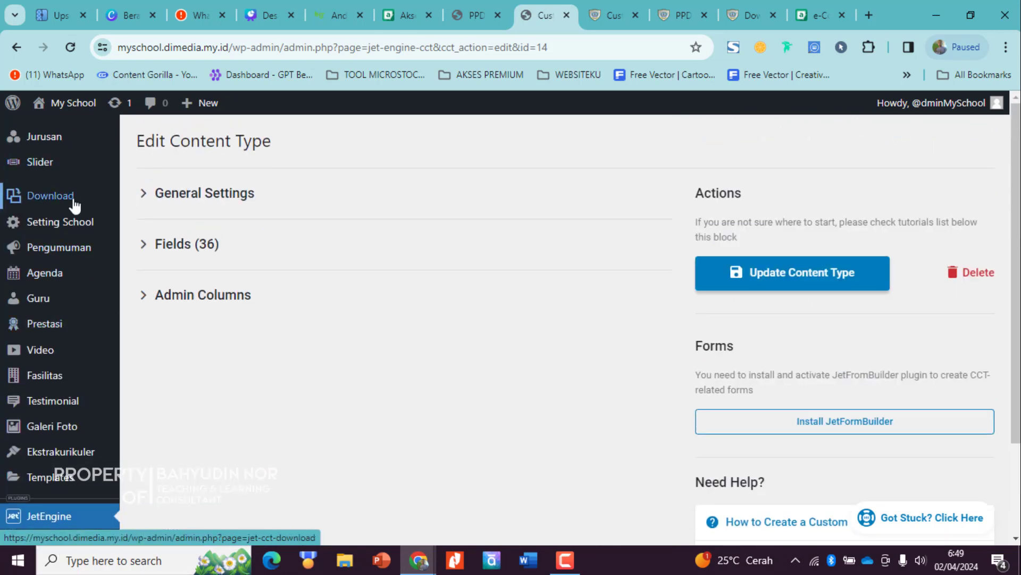
pyautogui.scroll(-3, 66, 456)
pyautogui.scroll(-3, 59, 415)
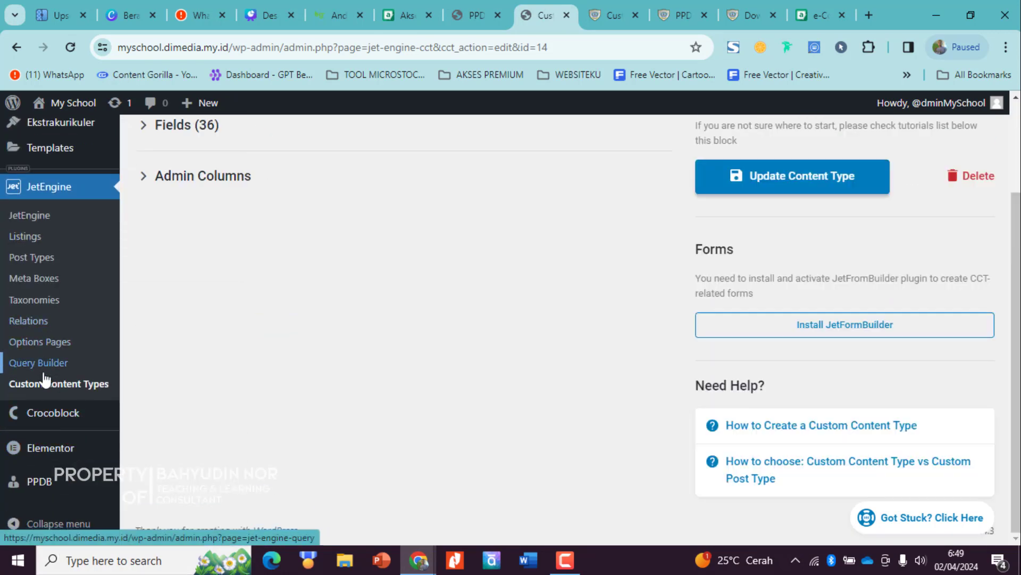
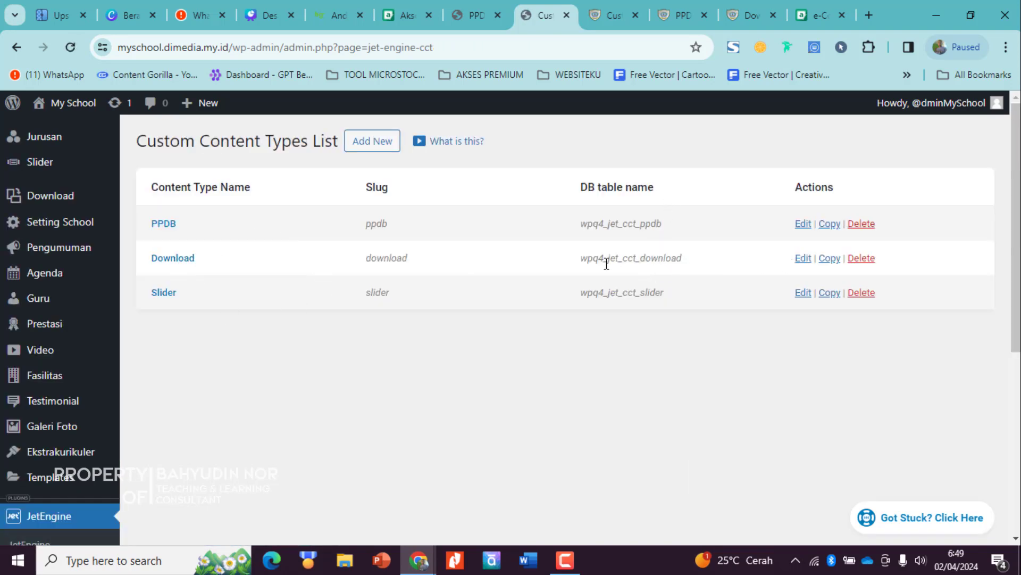
pyautogui.click(804, 259)
pyautogui.scroll(-6, 452, 330)
pyautogui.click(496, 242)
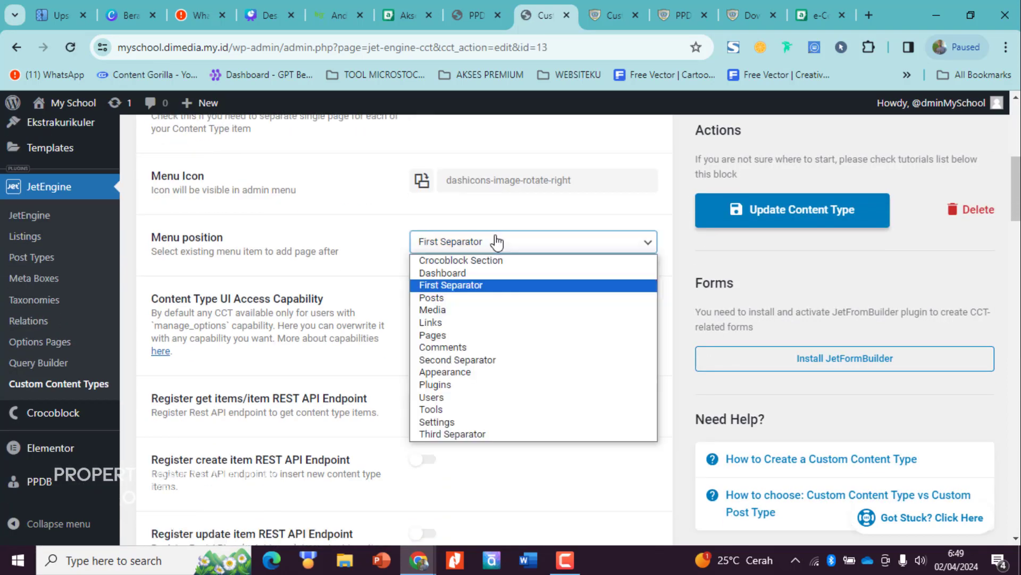
pyautogui.click(461, 425)
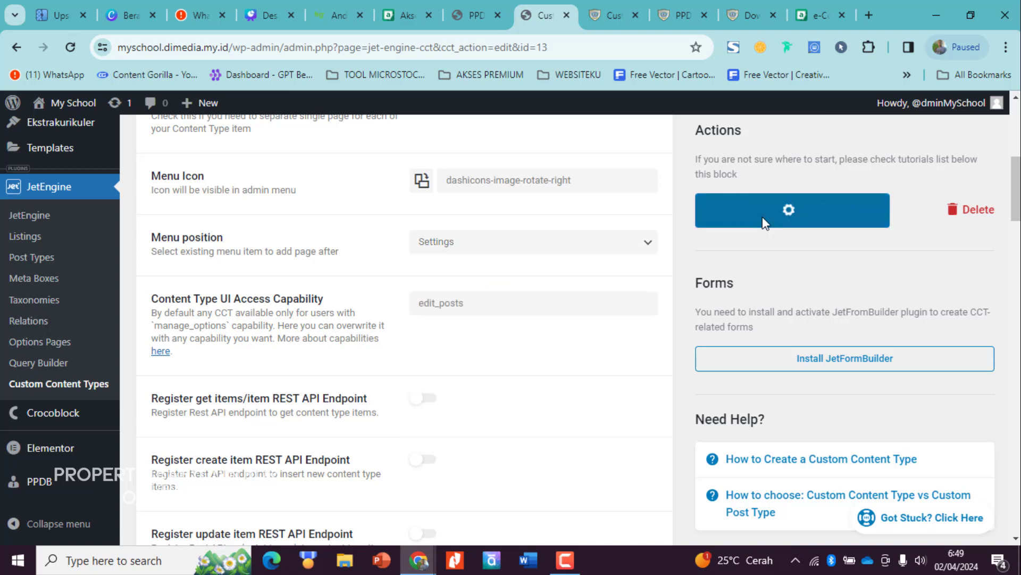
# Reload the PPDB page, check where Download sits in the admin menu, and view its Add Item form.
pyautogui.click(475, 11)
pyautogui.scroll(3, 96, 176)
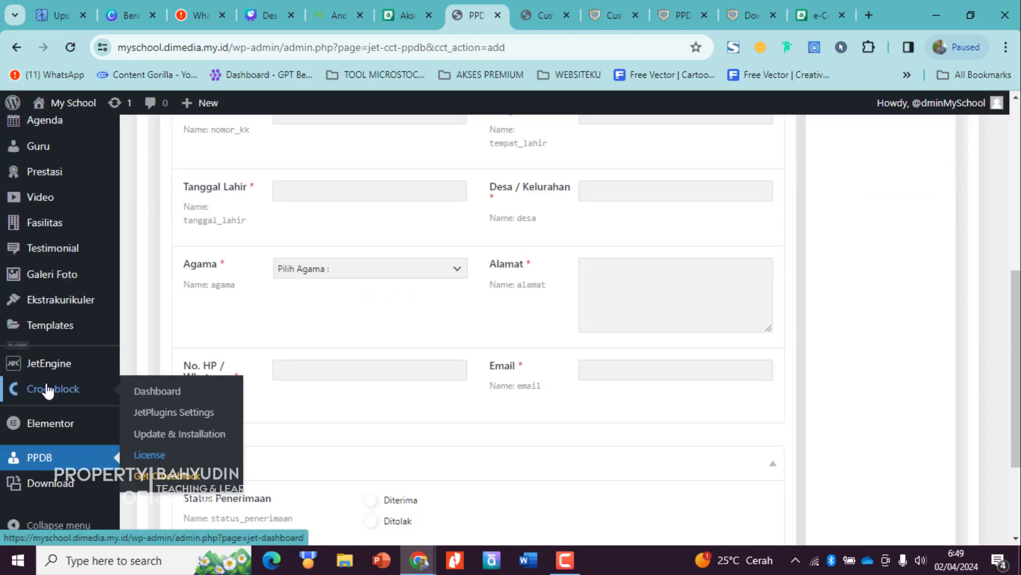
pyautogui.moveTo(85, 339)
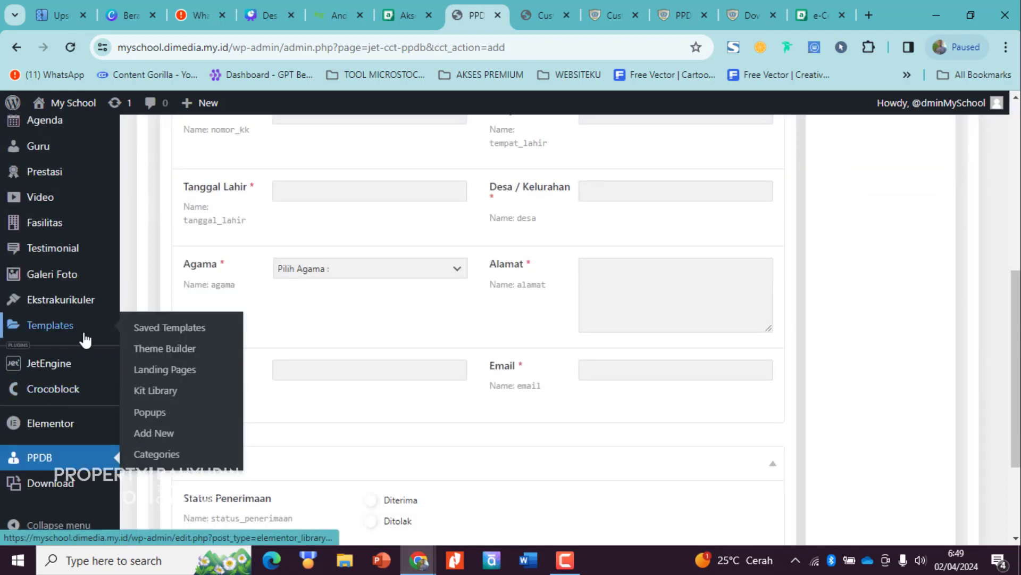
pyautogui.scroll(-3, 32, 426)
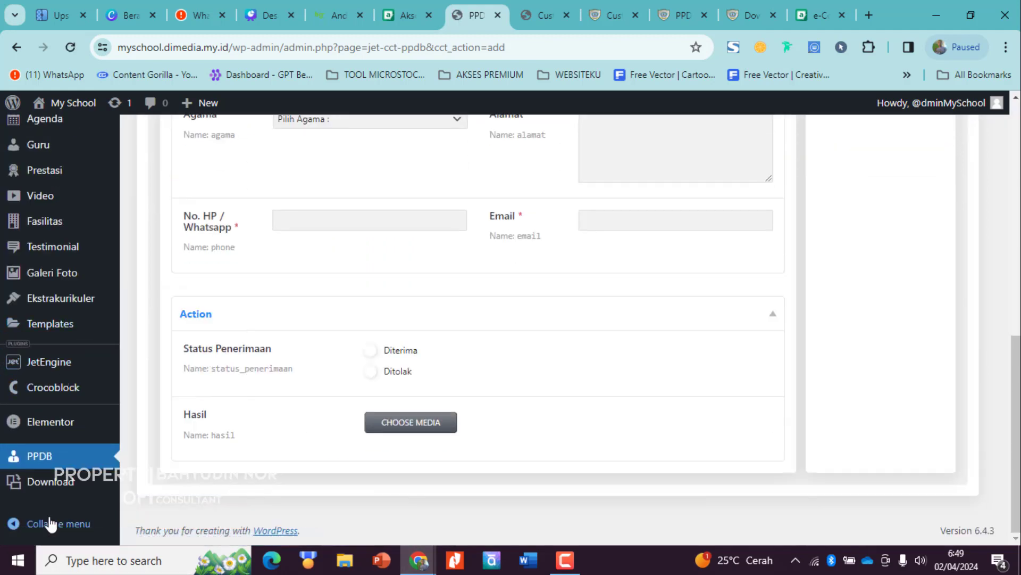
pyautogui.click(51, 481)
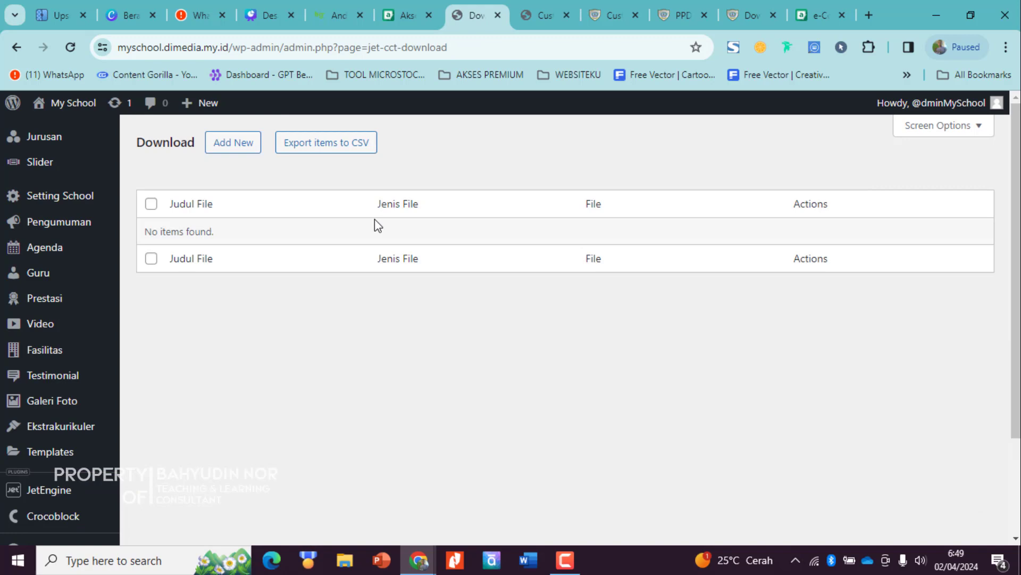
pyautogui.click(239, 145)
pyautogui.scroll(-2, 105, 475)
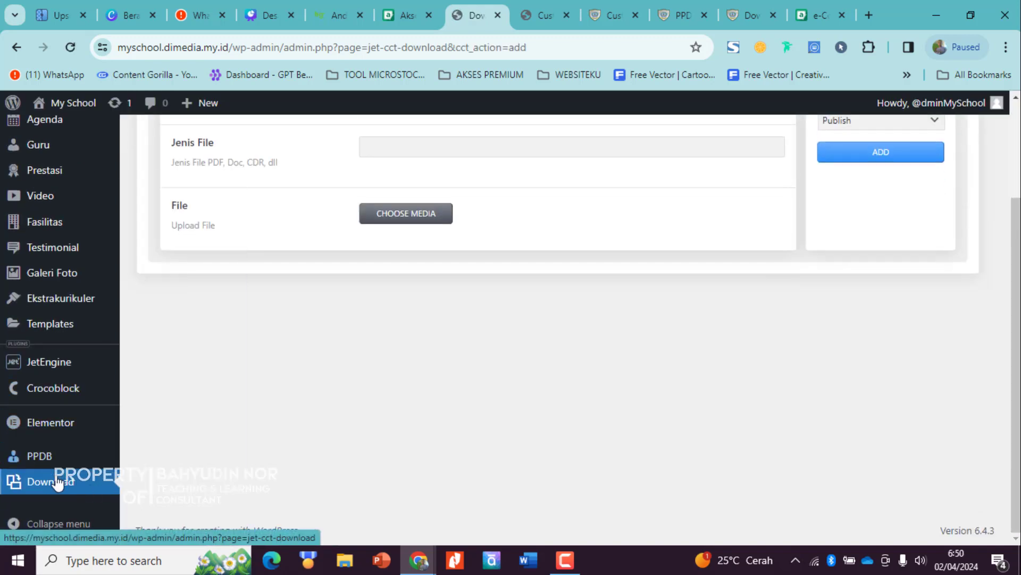
# Go to the PPDB items list and review its columns.
pyautogui.click(46, 457)
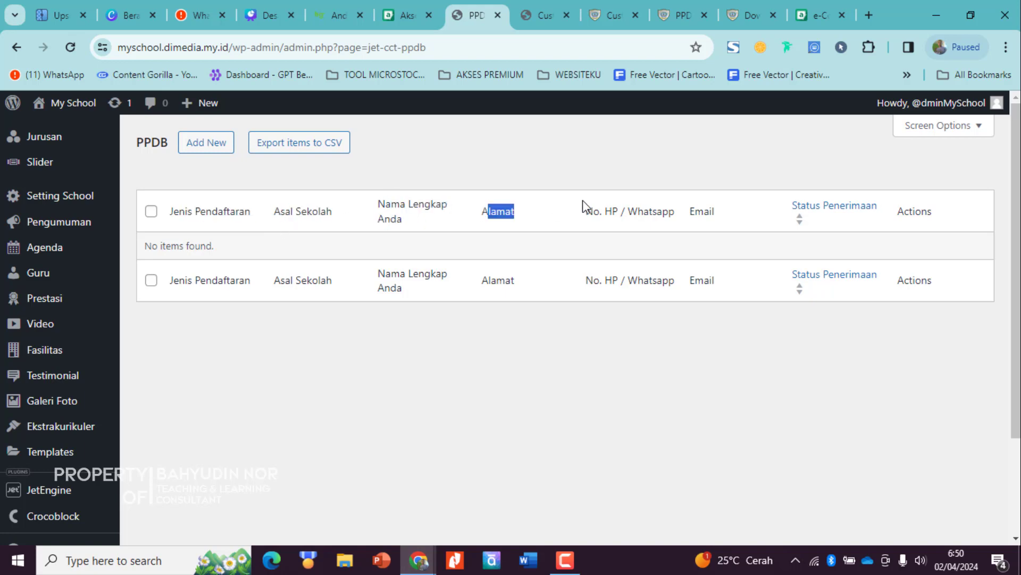
pyautogui.scroll(-2, 447, 308)
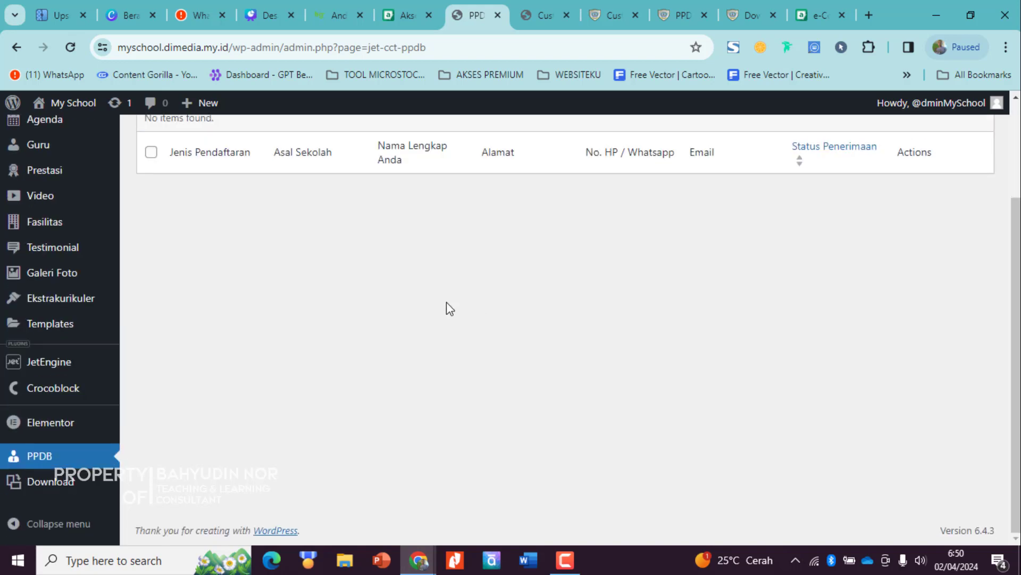
pyautogui.scroll(2, 209, 212)
pyautogui.scroll(-2, 201, 331)
pyautogui.scroll(2, 321, 276)
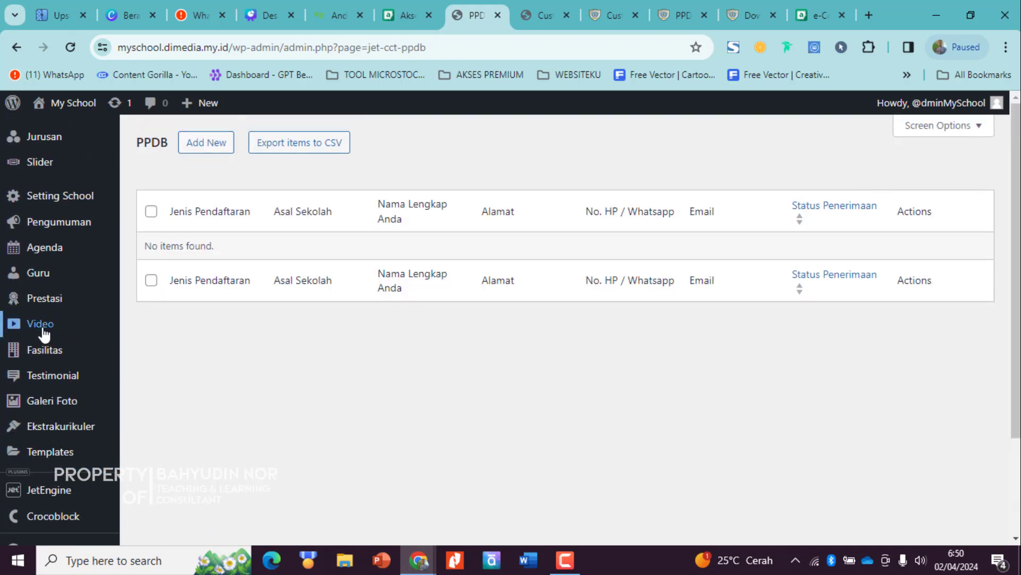
# Return to the Download content type's settings and review the admin menu order and the Menu position option.
pyautogui.click(538, 15)
pyautogui.scroll(5, 4, 308)
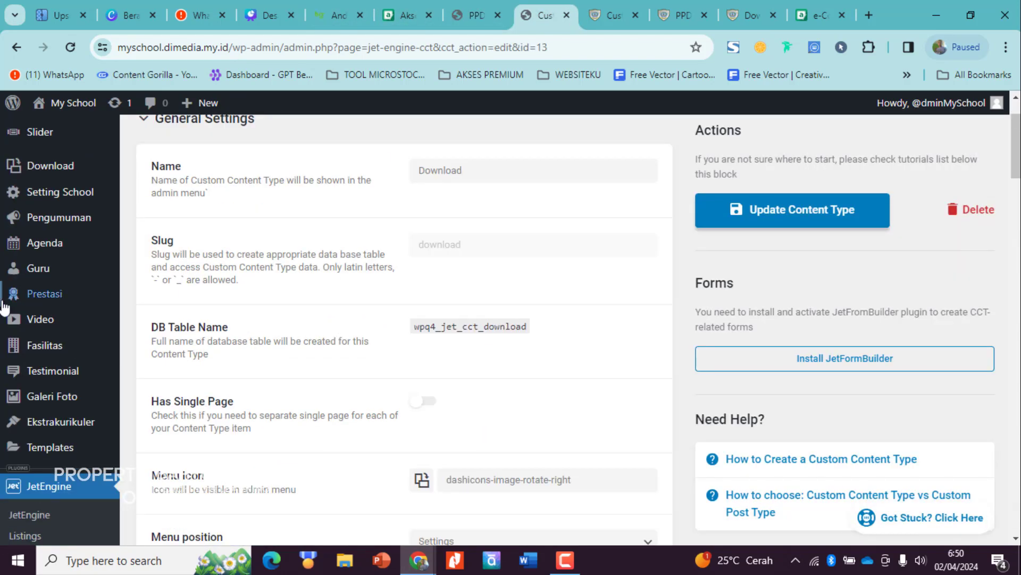
pyautogui.scroll(2, 5, 308)
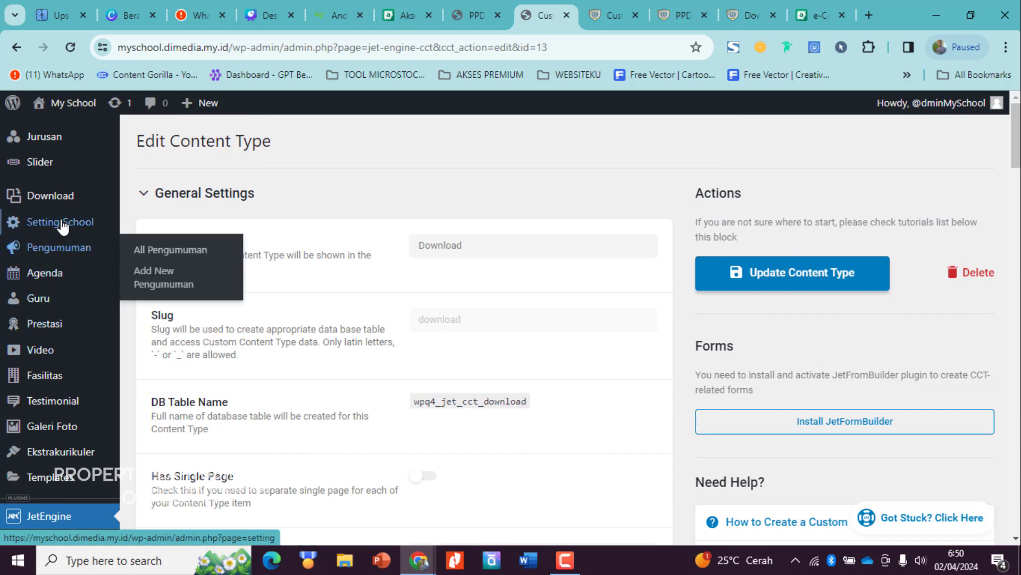
pyautogui.scroll(-3, 67, 234)
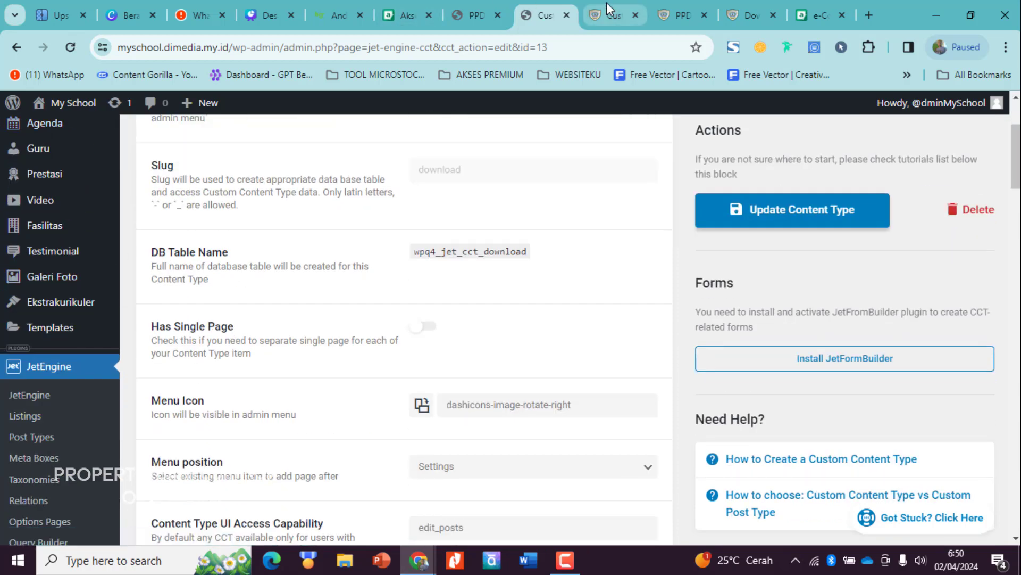
# Switch to the reference school site and examine the order of Download, PPDB and the other admin menu items.
pyautogui.click(610, 11)
pyautogui.scroll(3, 82, 175)
pyautogui.scroll(3, 90, 295)
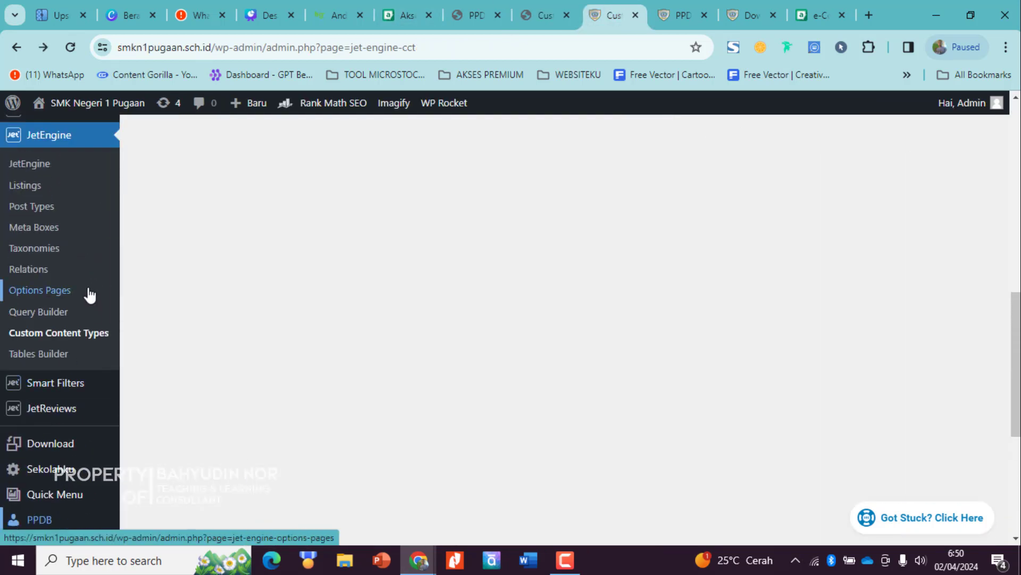
pyautogui.scroll(-3, 90, 296)
pyautogui.moveTo(86, 410)
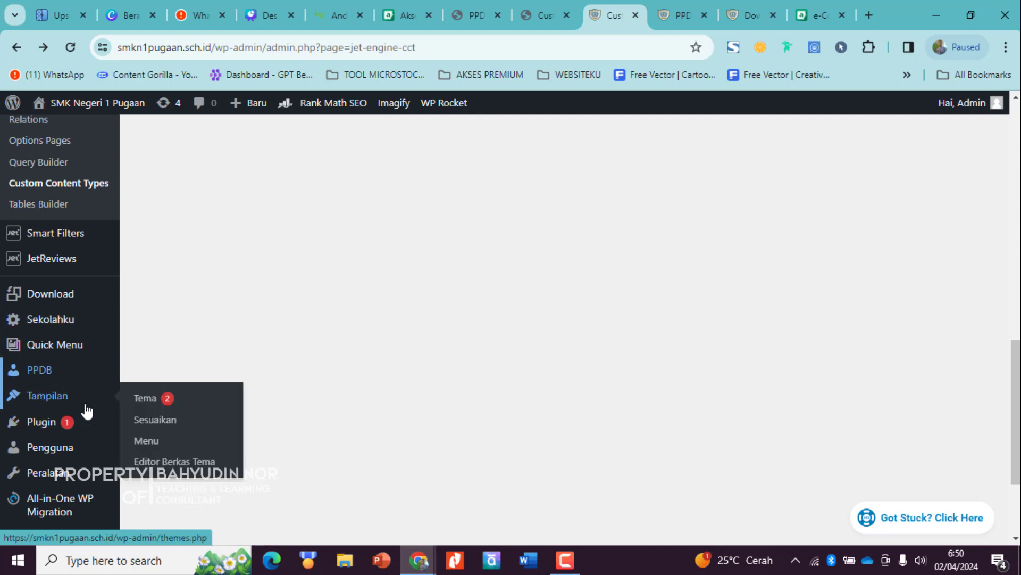
pyautogui.scroll(-3, 44, 325)
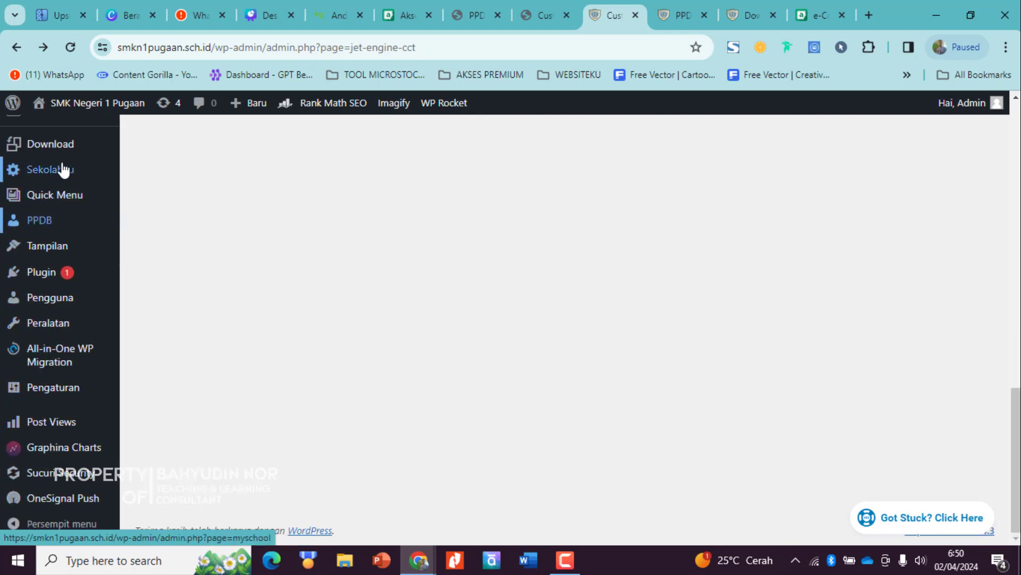
pyautogui.scroll(3, 59, 213)
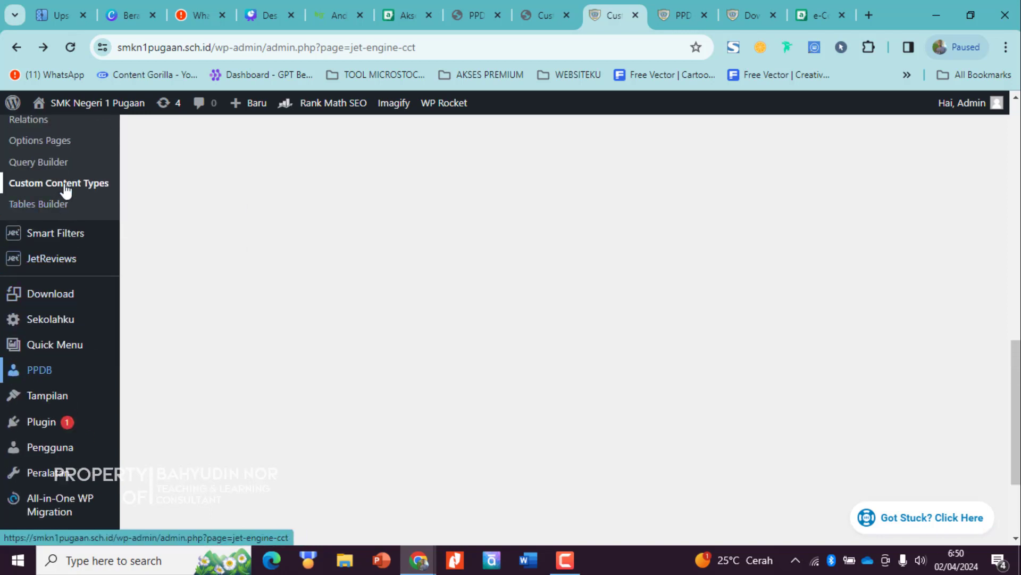
# Open the reference site's Quick Menu content type for editing and bring up the new site's Custom Content Types list.
pyautogui.click(61, 184)
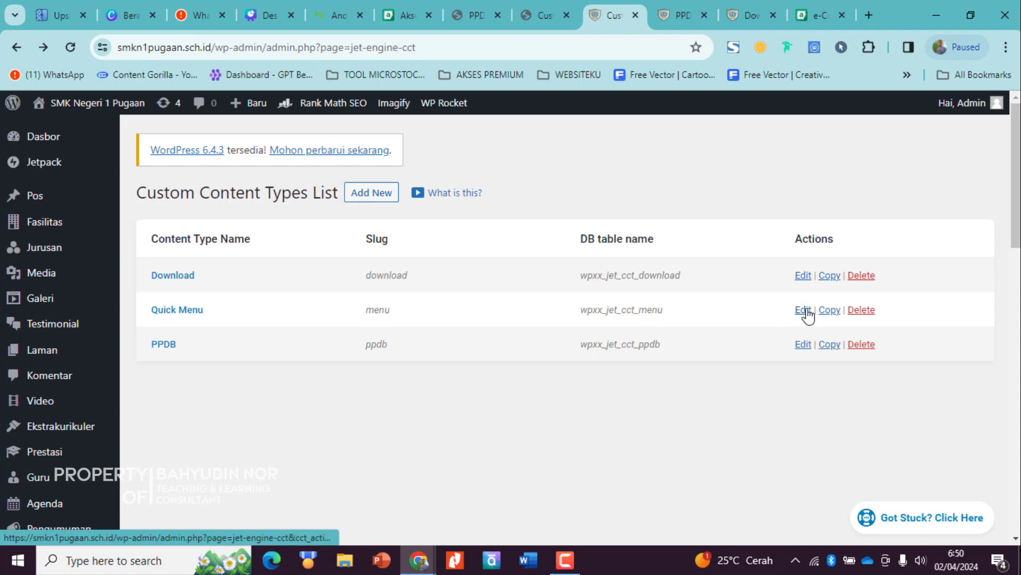
pyautogui.click(803, 309)
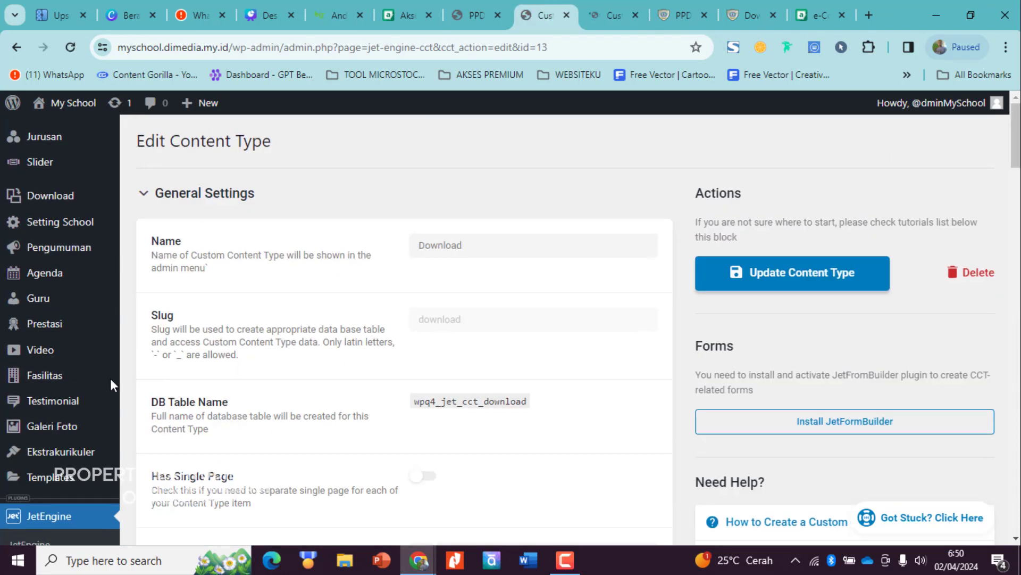
pyautogui.scroll(-5, 110, 378)
pyautogui.scroll(-3, 77, 444)
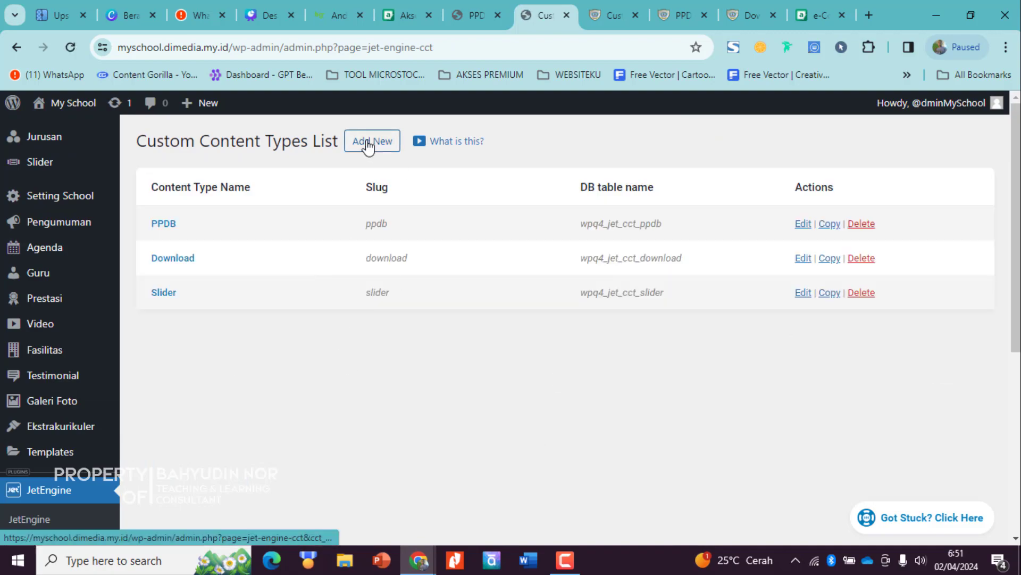
# Return to the reference site's Quick Menu settings and examine its field list, admin columns and the Foto Menu field's options.
pyautogui.click(606, 15)
pyautogui.scroll(-10, 441, 341)
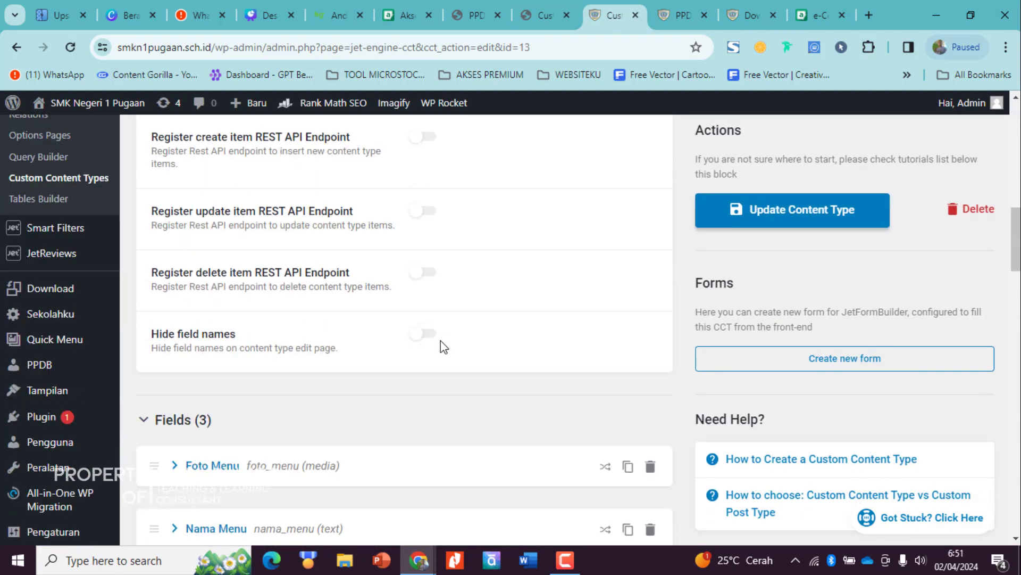
pyautogui.scroll(-4, 319, 319)
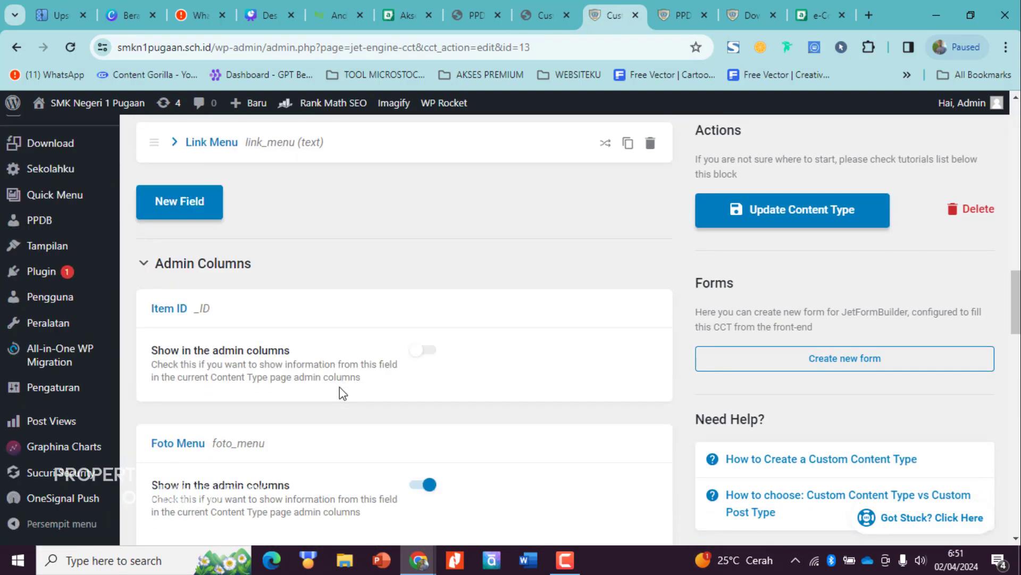
pyautogui.scroll(4, 293, 298)
pyautogui.click(253, 242)
pyautogui.scroll(-6, 372, 298)
pyautogui.scroll(-5, 392, 337)
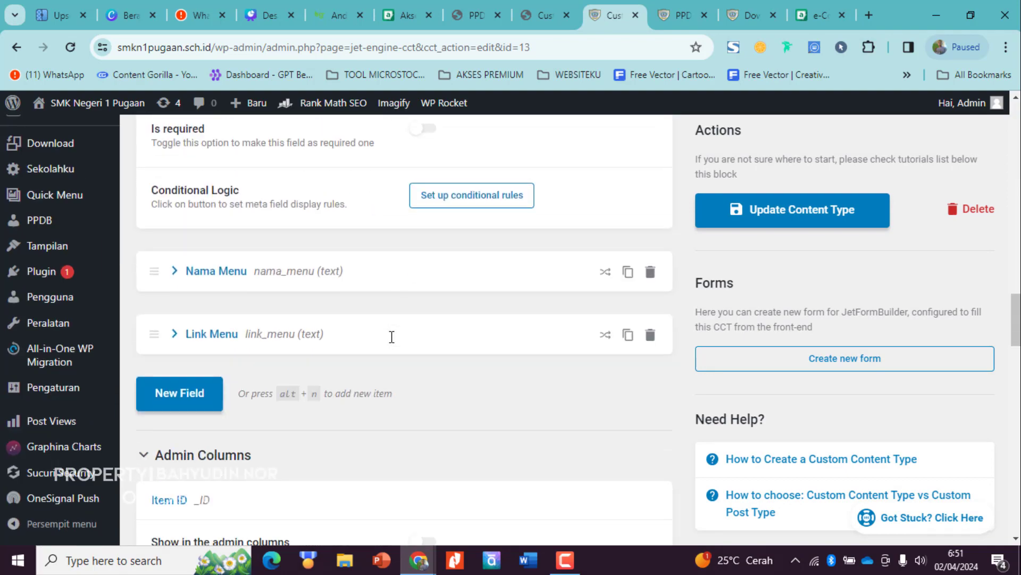
pyautogui.scroll(8, 392, 340)
pyautogui.scroll(3, 286, 240)
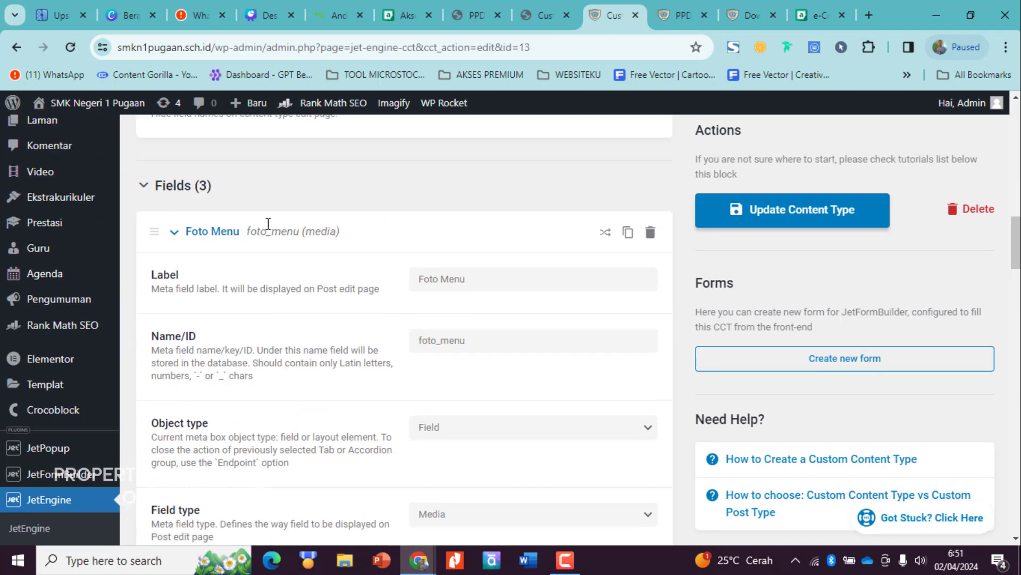
pyautogui.click(252, 247)
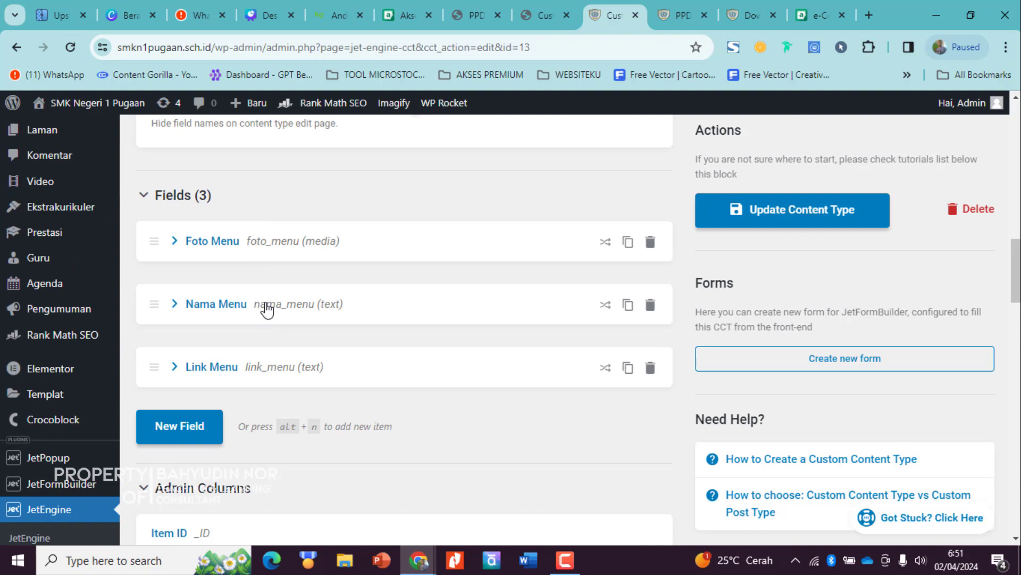
# Examine the options of the Nama Menu and Link Menu text fields, and return to the new site's content types list.
pyautogui.click(267, 309)
pyautogui.scroll(-15, 493, 358)
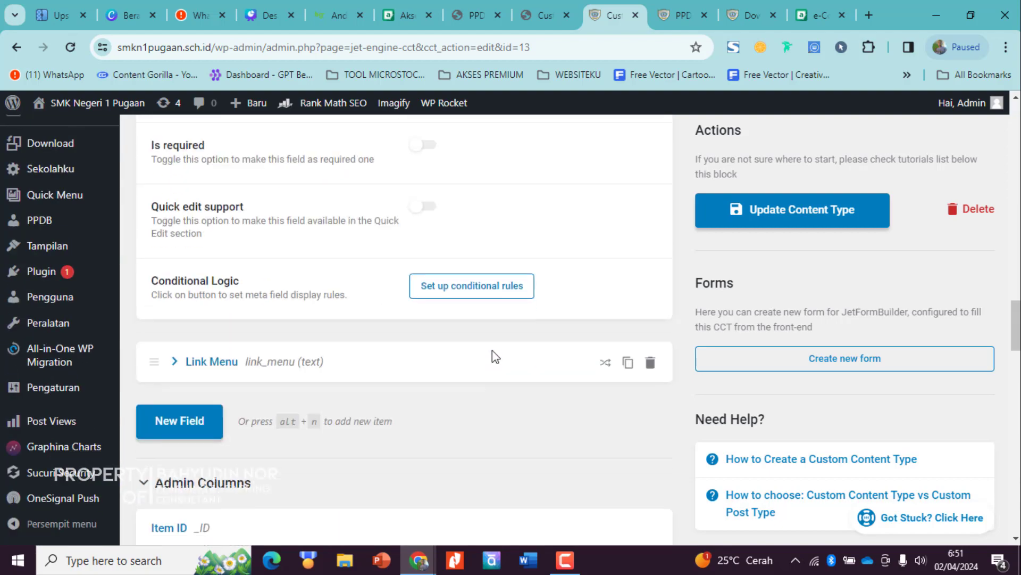
pyautogui.click(261, 269)
pyautogui.scroll(-10, 455, 336)
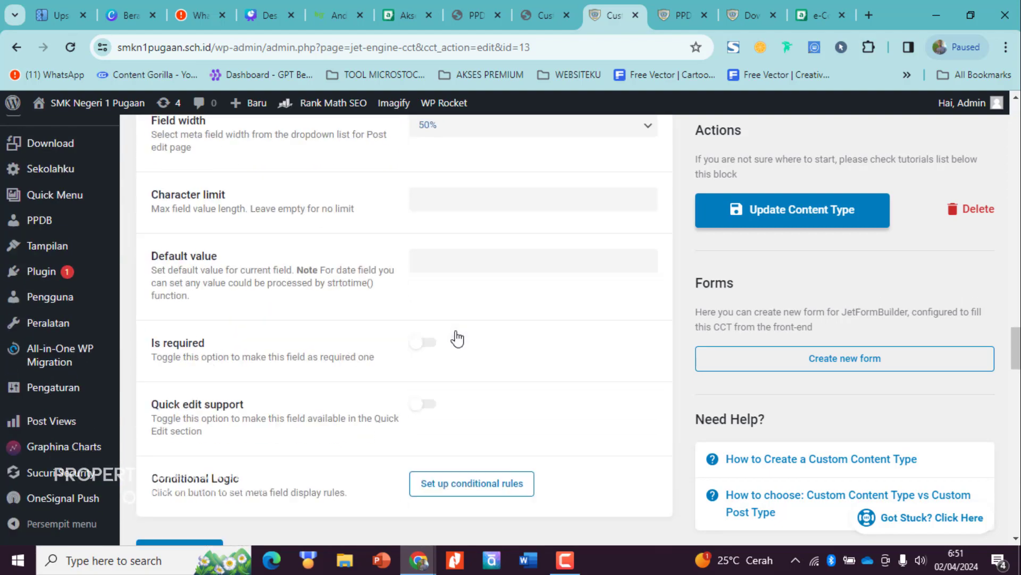
pyautogui.scroll(-10, 457, 338)
pyautogui.scroll(8, 387, 383)
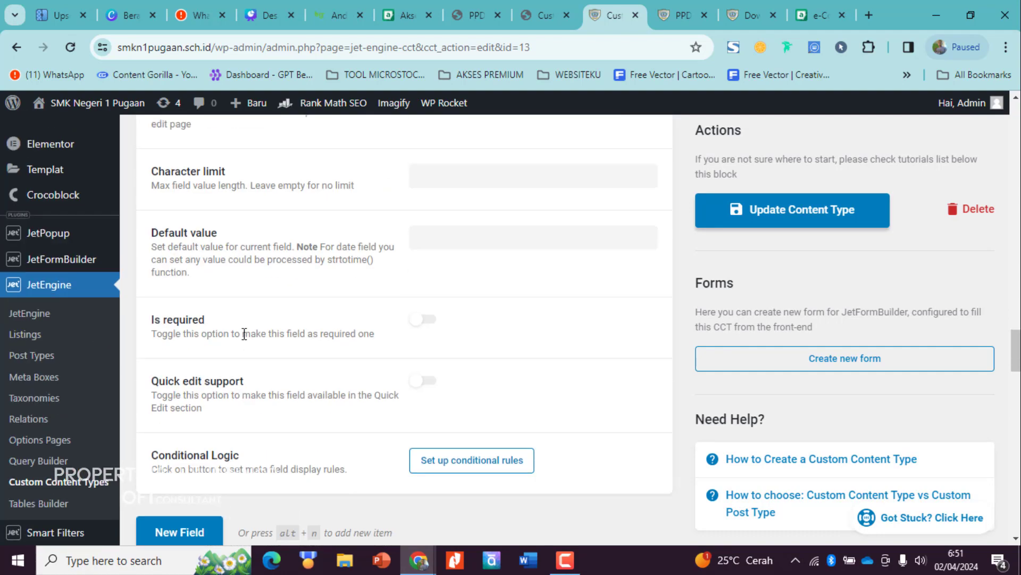
pyautogui.scroll(13, 245, 333)
pyautogui.hotkey('ctrl', 'shift', 'Tab')
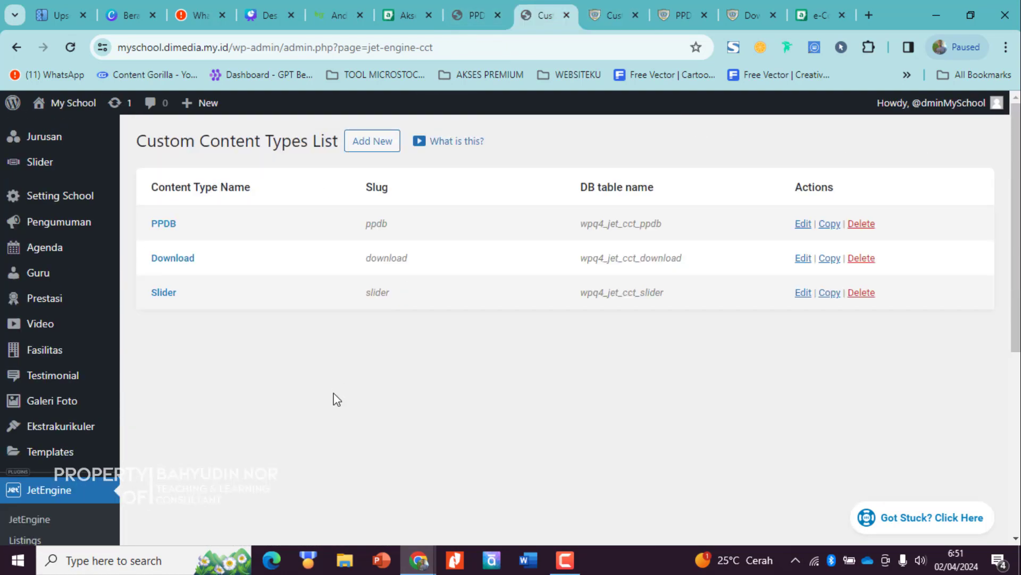